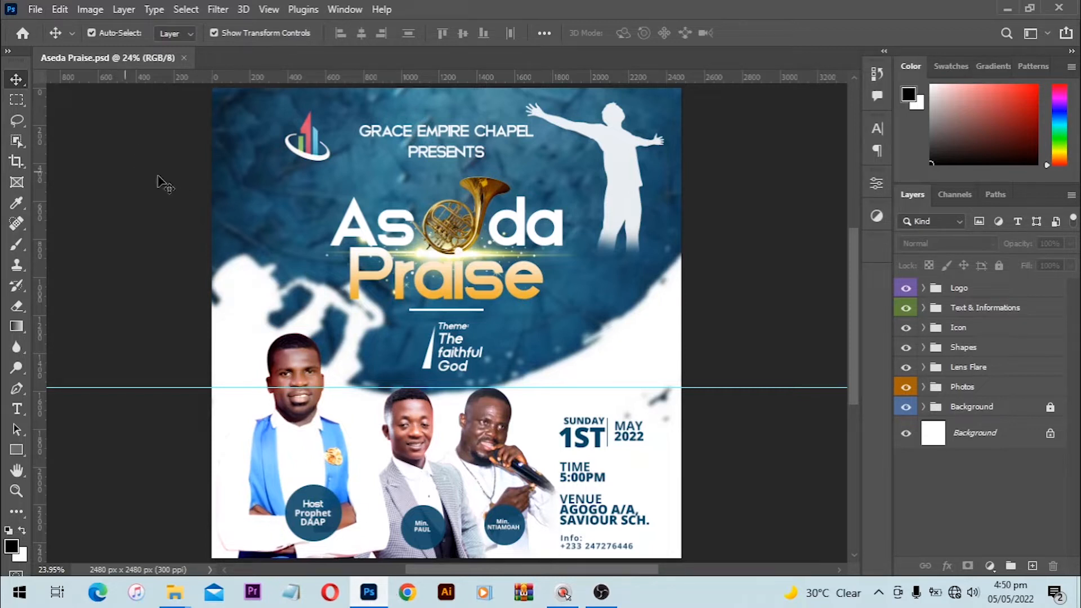
Step: Start a new document with Ctrl+N, bringing up the A3 297 x 420 mm preset
key("ctrl")
key("ctrl+n")
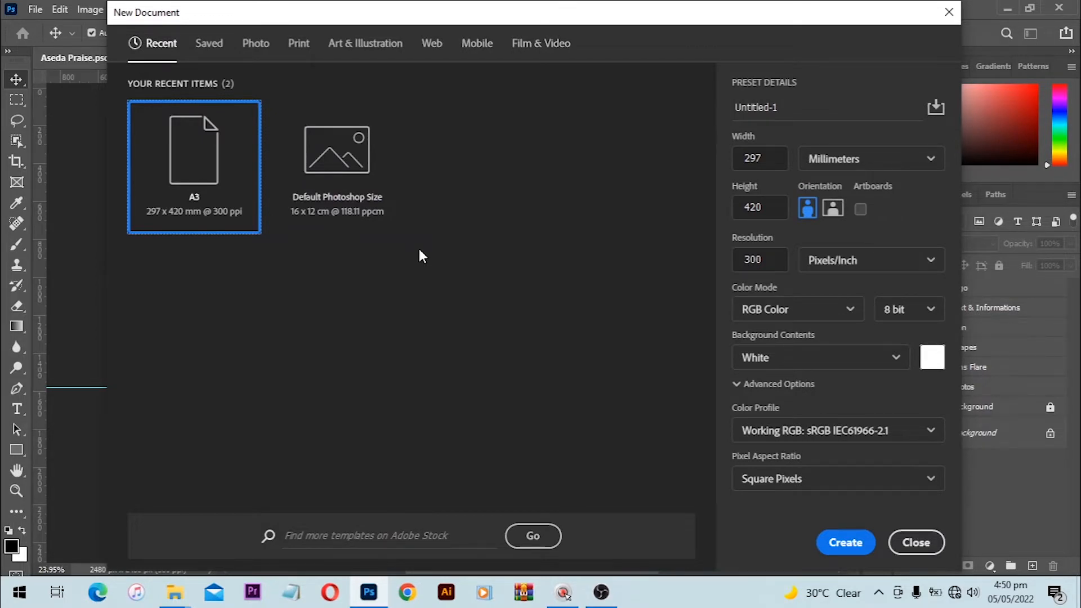
Step: Create a white 2500 x 2500 pixel document at 300 ppi, using pixel units
left_click(862, 169)
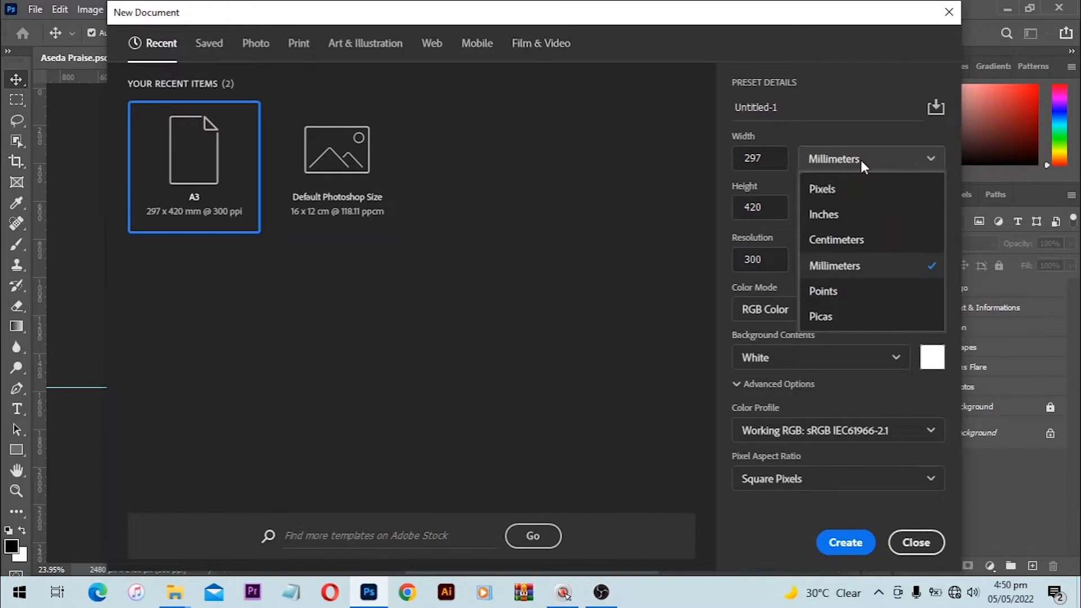
left_click(852, 191)
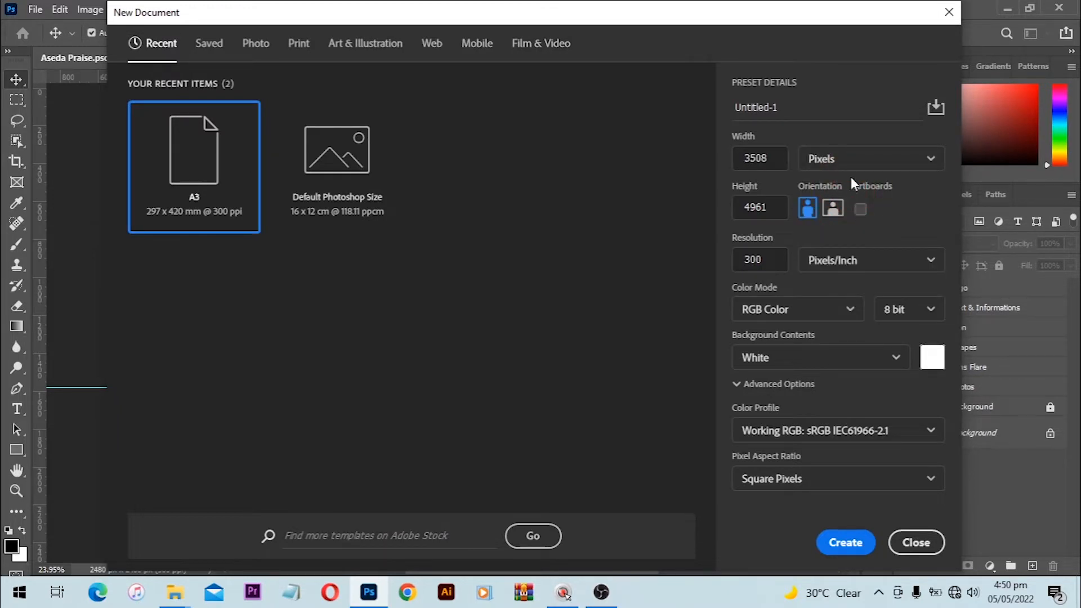
left_click(757, 158)
type("2500")
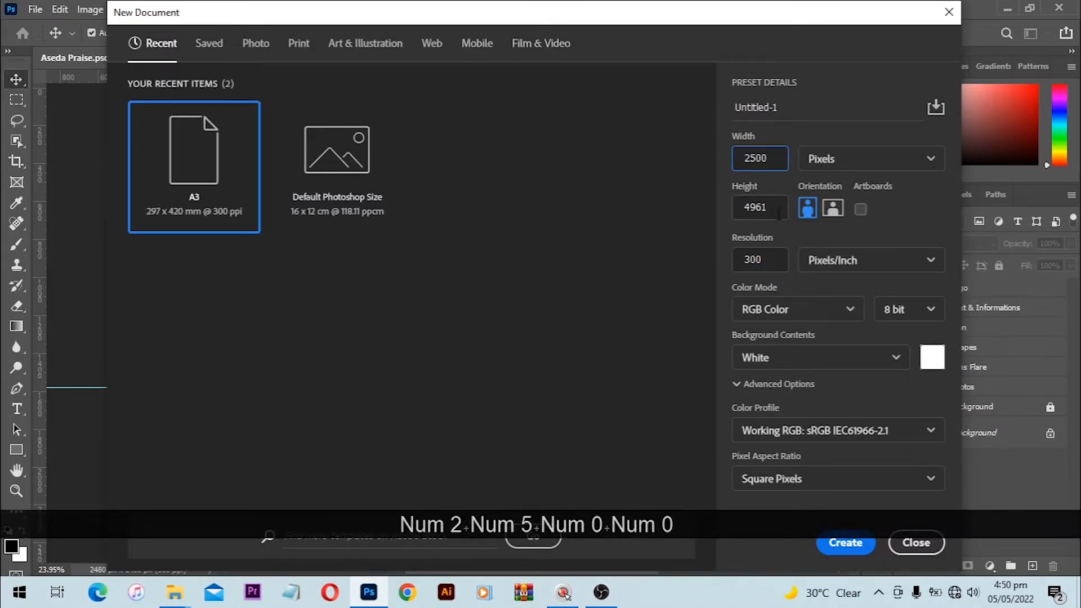
left_click(779, 213)
type("1")
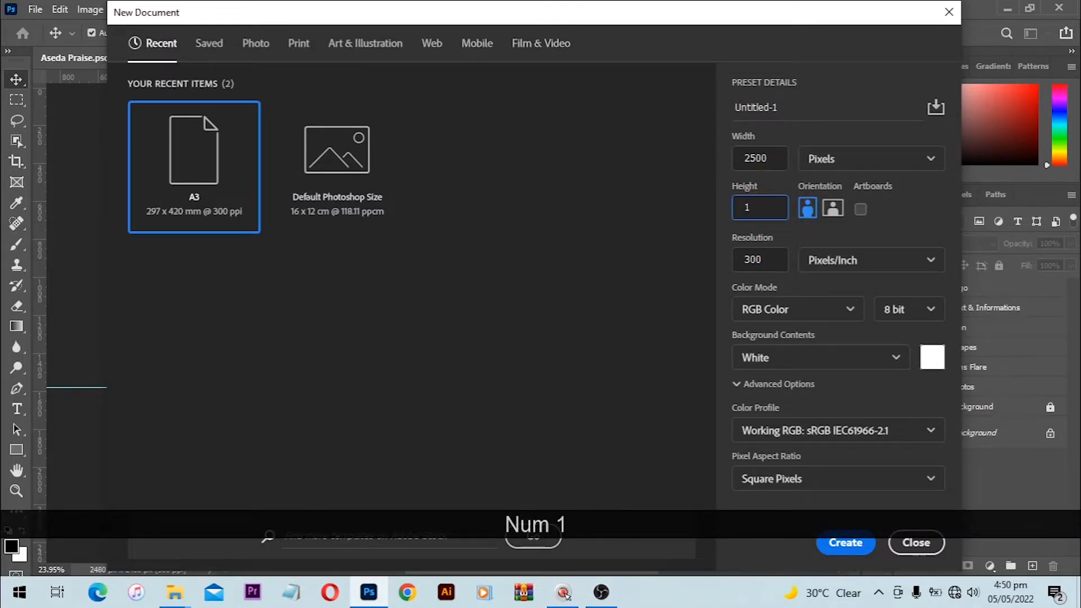
key("BackSpace")
key("BackSpace")
type("25")
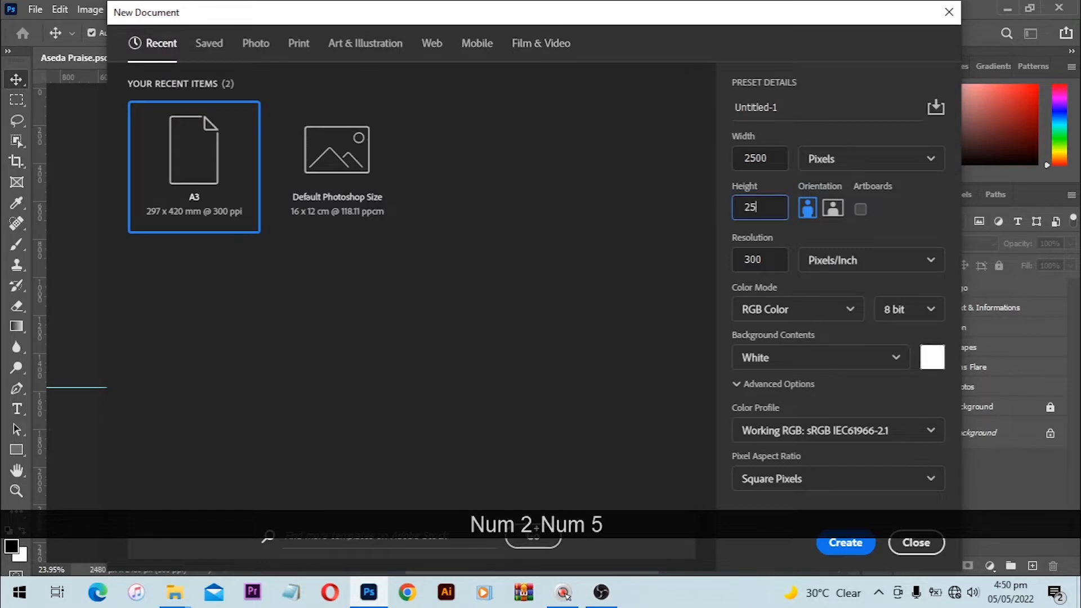
type("00")
left_click(846, 542)
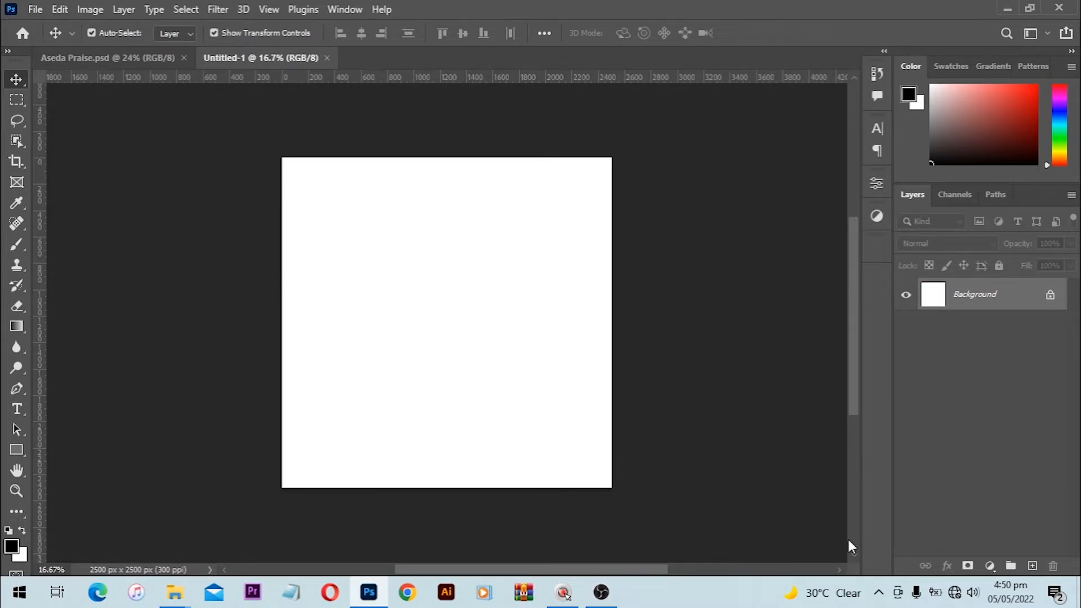
key("ctrl+0")
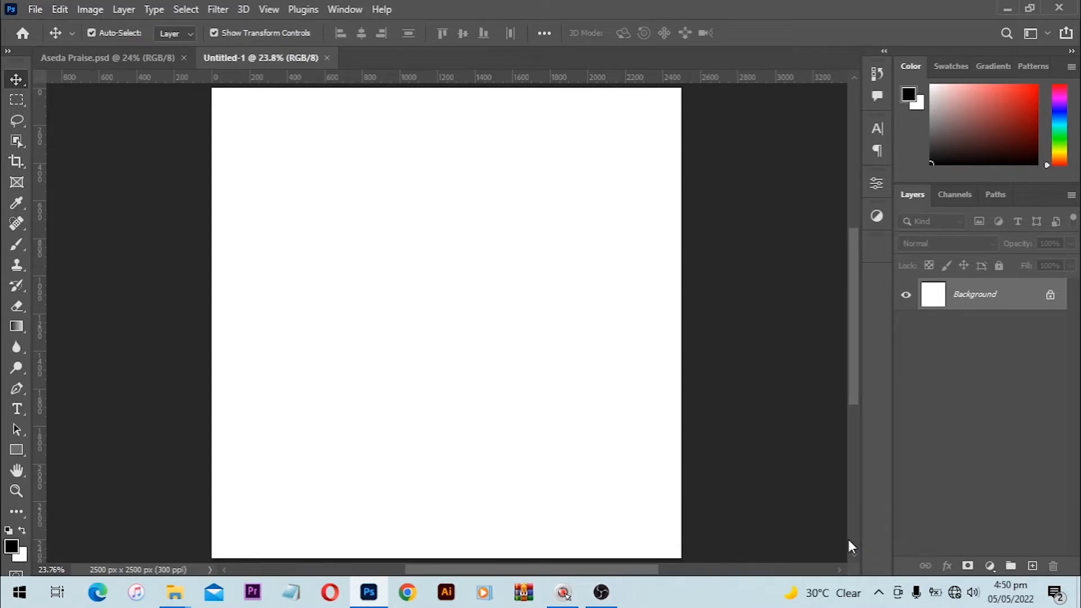
left_click(16, 471)
scroll(409, 489, "down", 3)
scroll(409, 489, "down", 5)
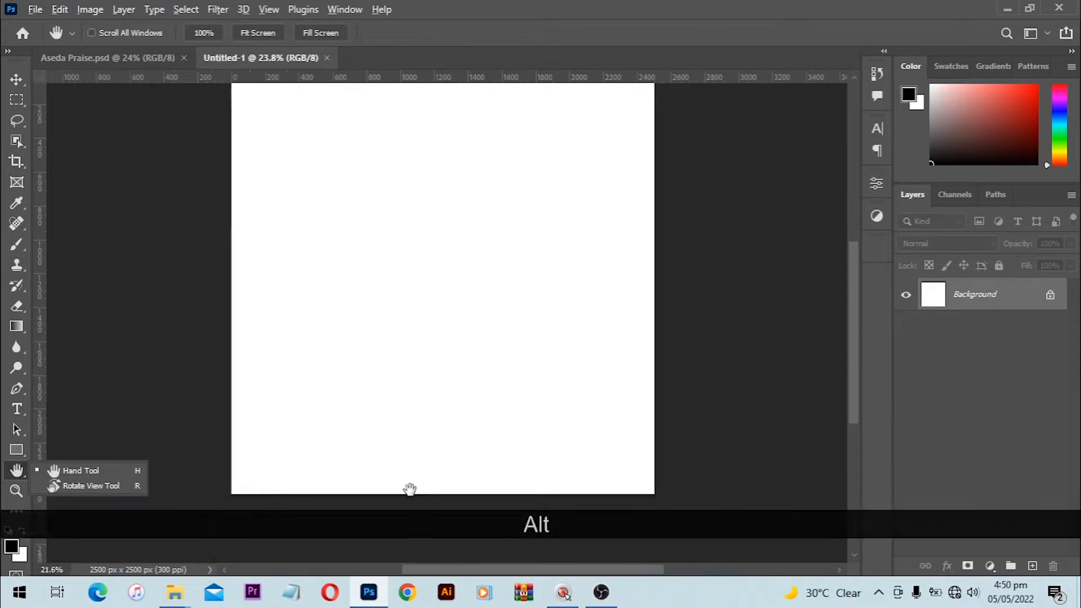
double_click(17, 470)
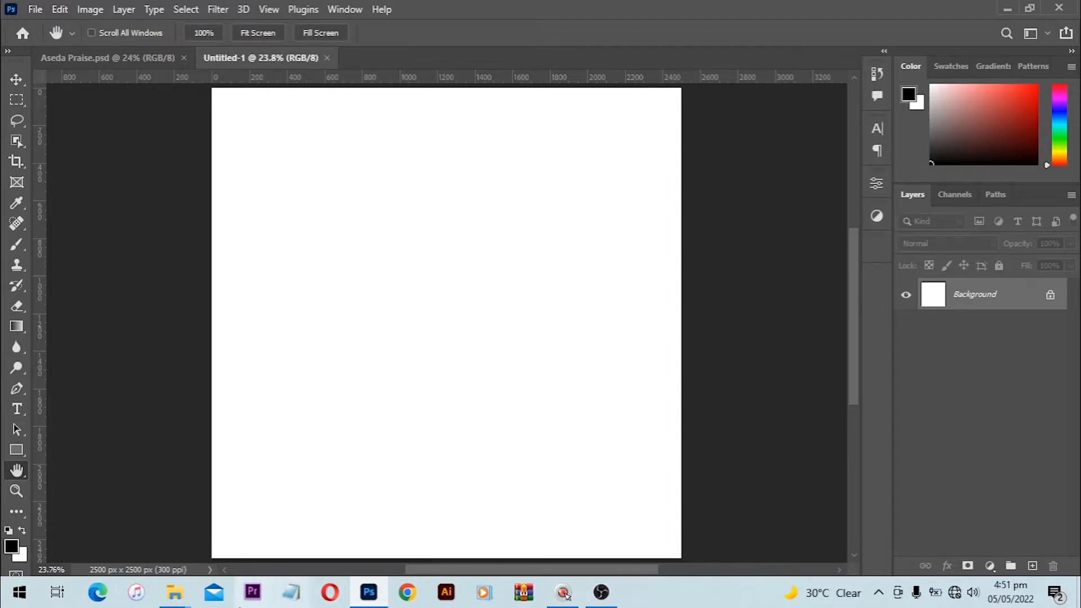
Step: Drag the blue Layer 3 texture from the USB files BB folder onto the Photoshop canvas
mouse_move(175, 592)
left_click(148, 556)
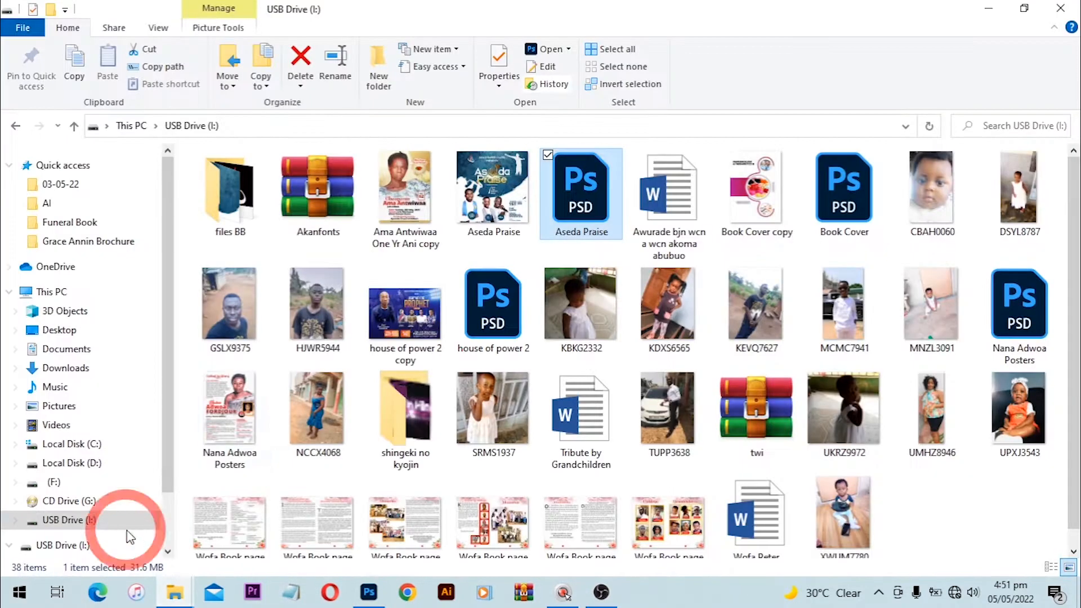
double_click(228, 192)
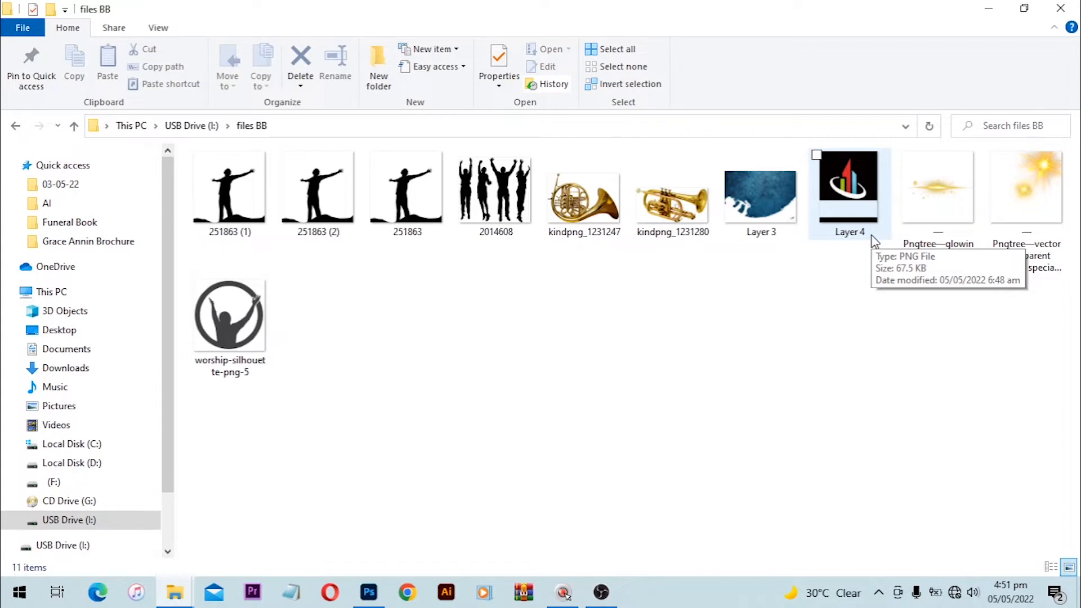
left_click(761, 200)
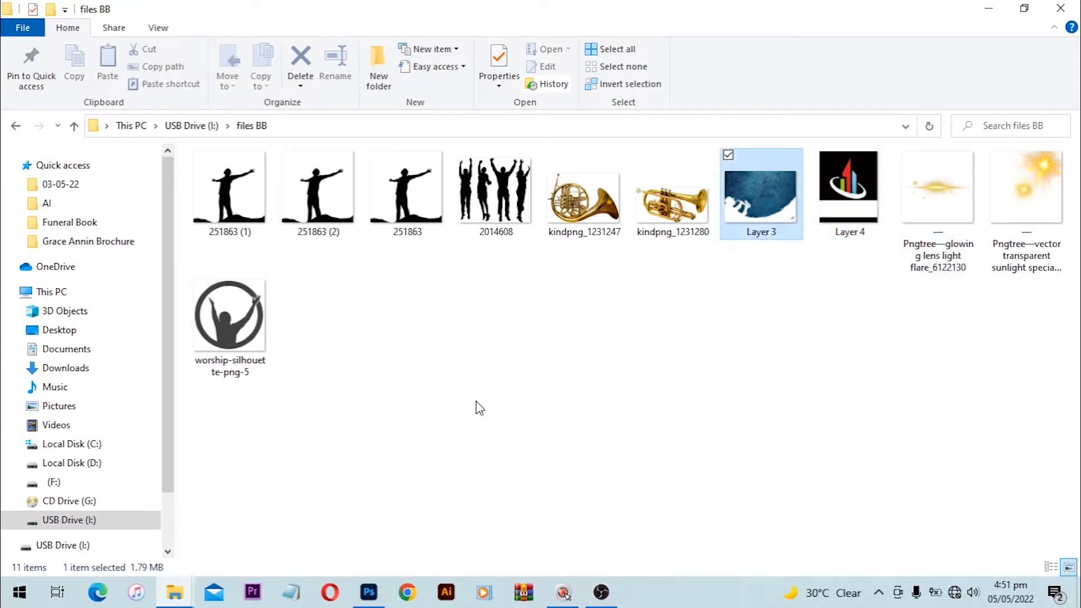
left_click_drag(762, 200, 429, 297)
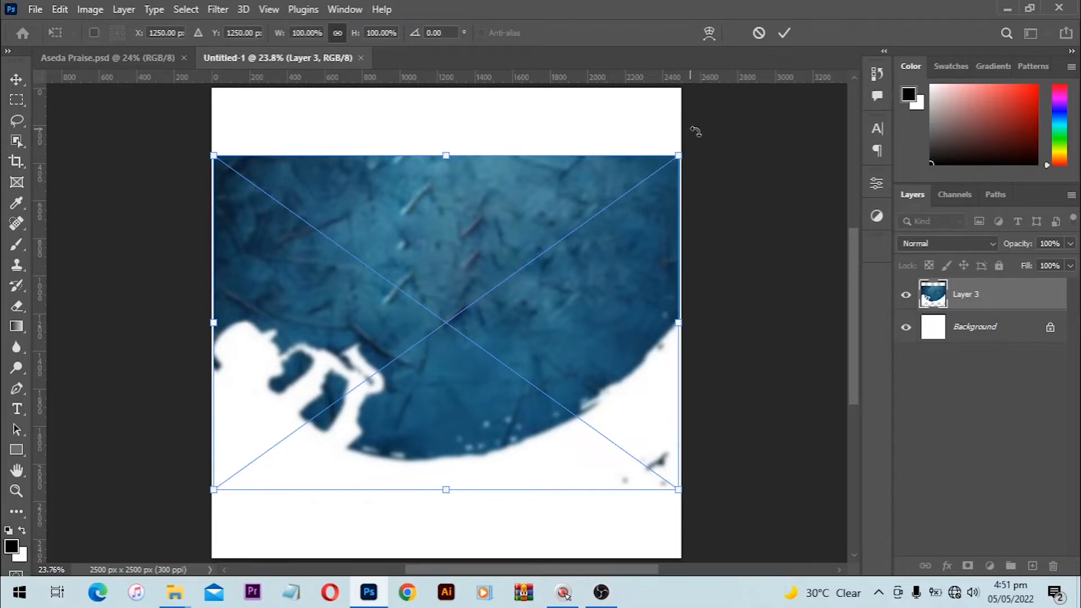
Step: Scale the blue texture to about 104% from its centre and align it with the canvas top
key("alt")
left_click_drag(678, 151, 688, 139)
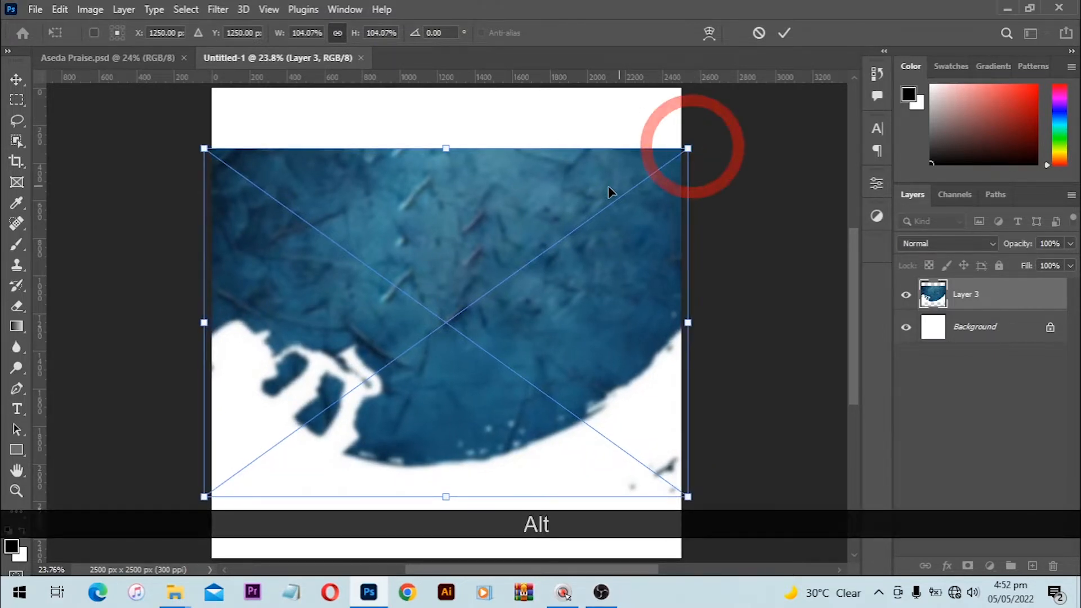
left_click_drag(592, 191, 599, 129)
key("shift")
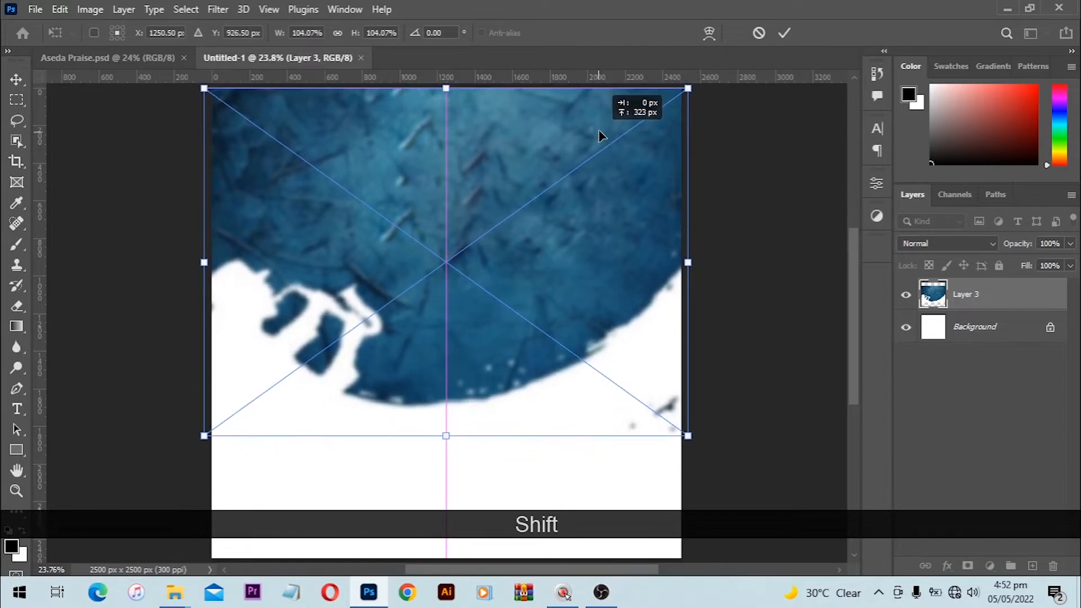
key("Up")
key("Up")
key("Up")
key("Up")
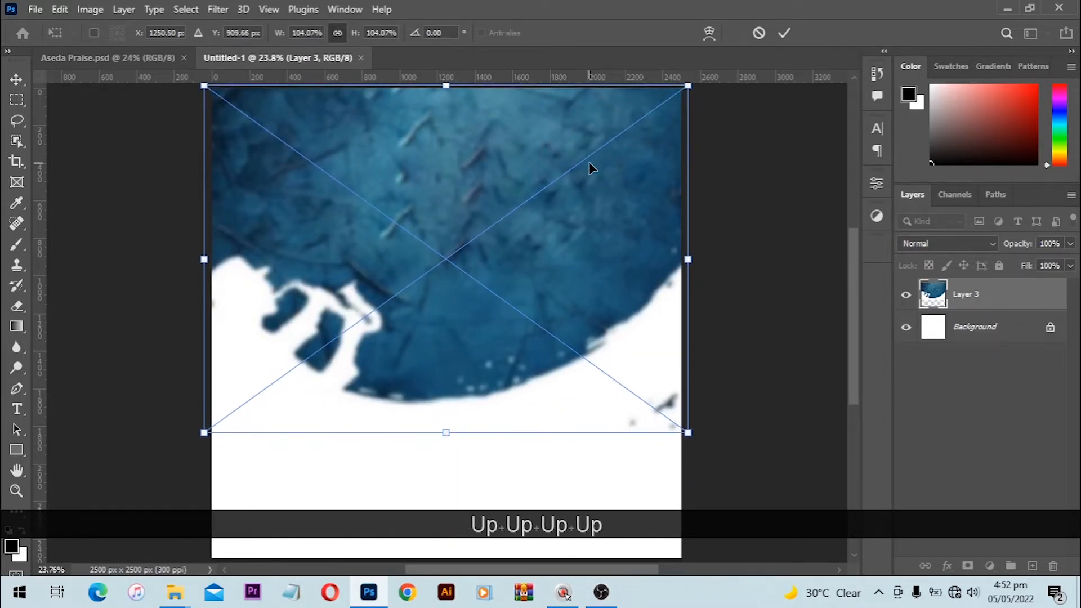
key("Return")
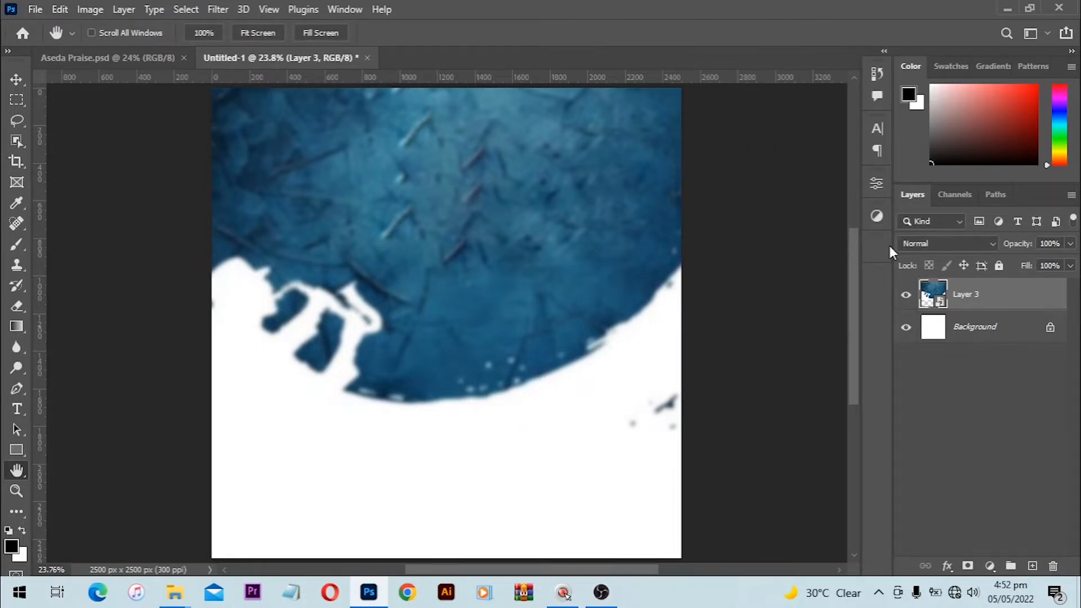
Step: Apply a 20-pixel Gaussian Blur smart filter to Layer 3, then reduce its radius to 15
left_click(218, 10)
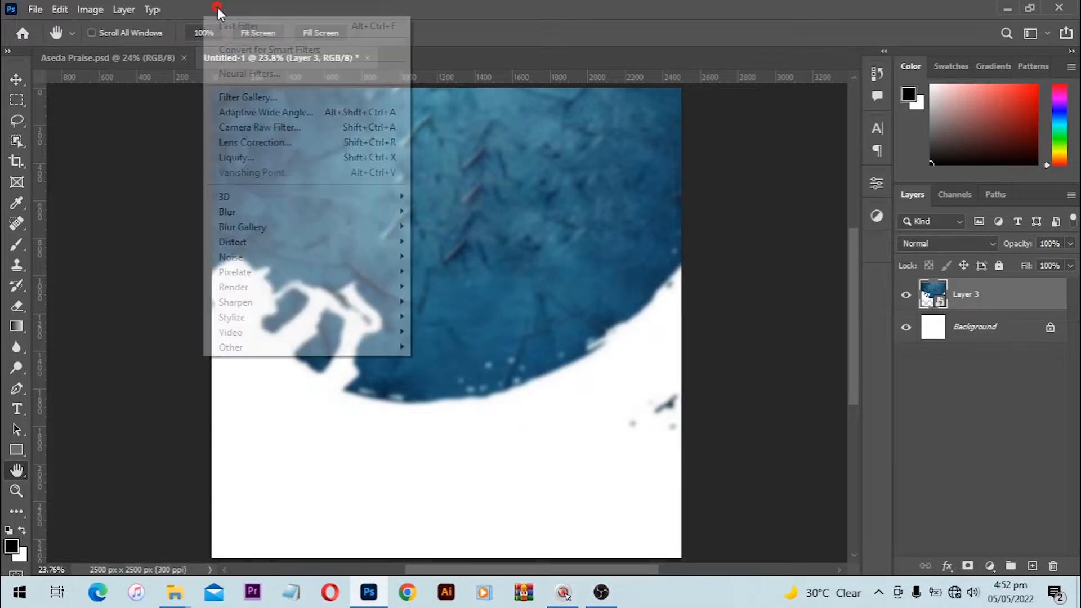
mouse_move(257, 212)
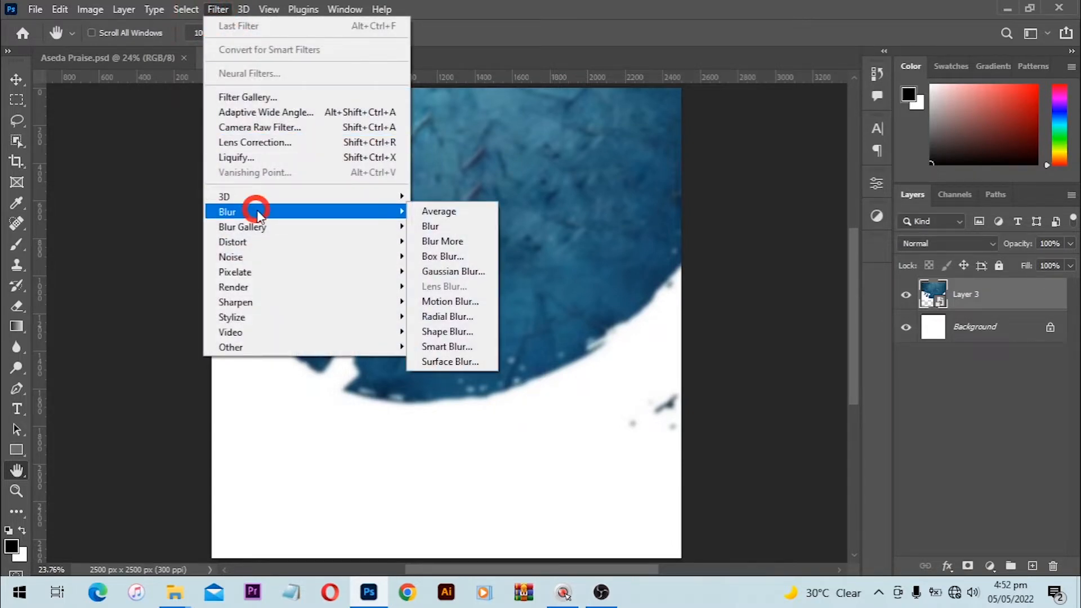
left_click(465, 273)
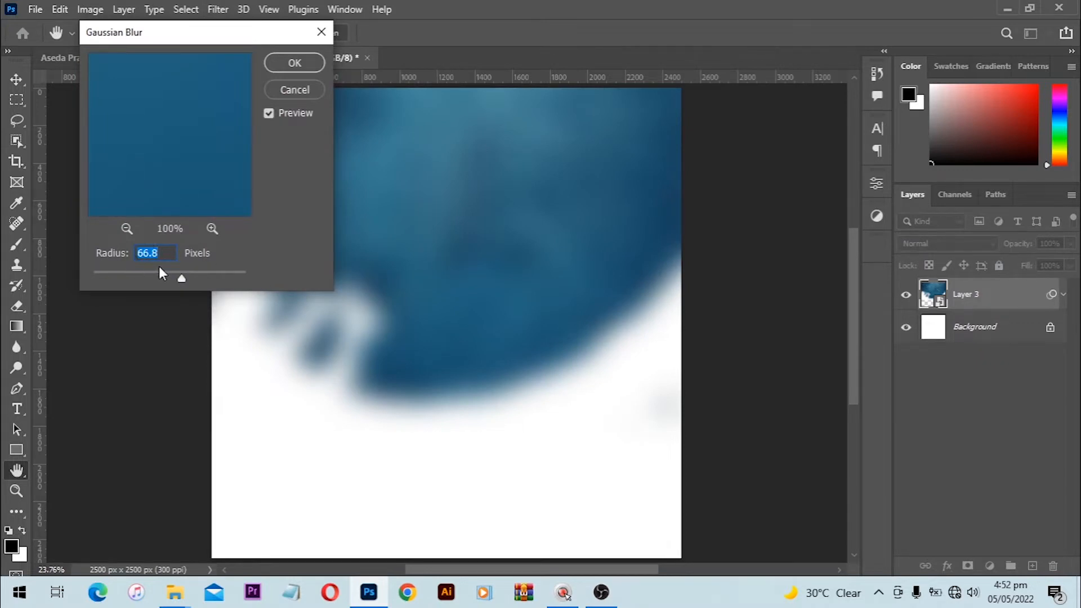
type("20")
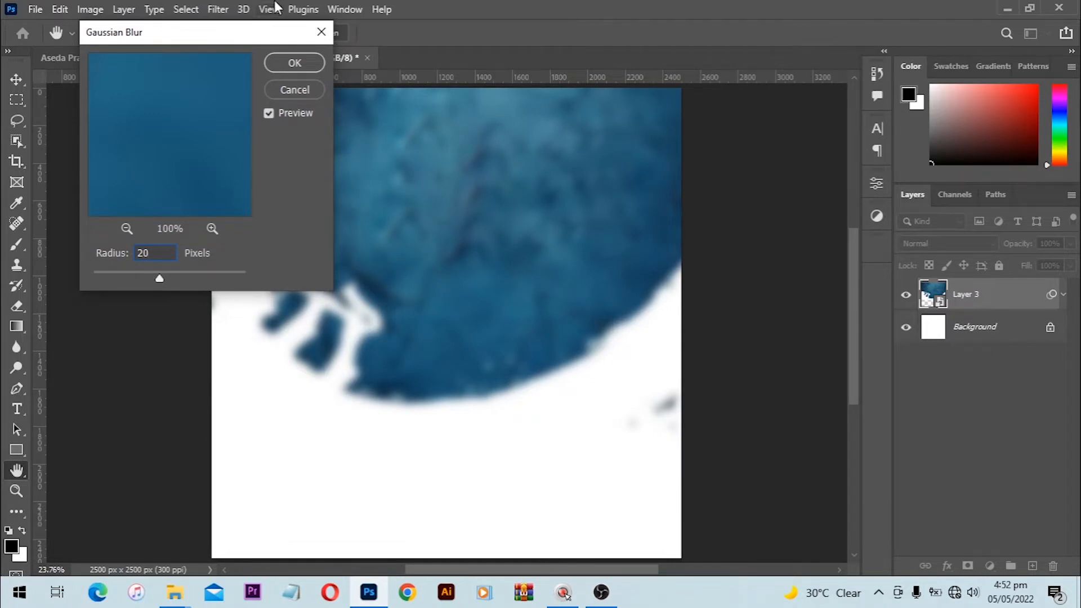
left_click(294, 63)
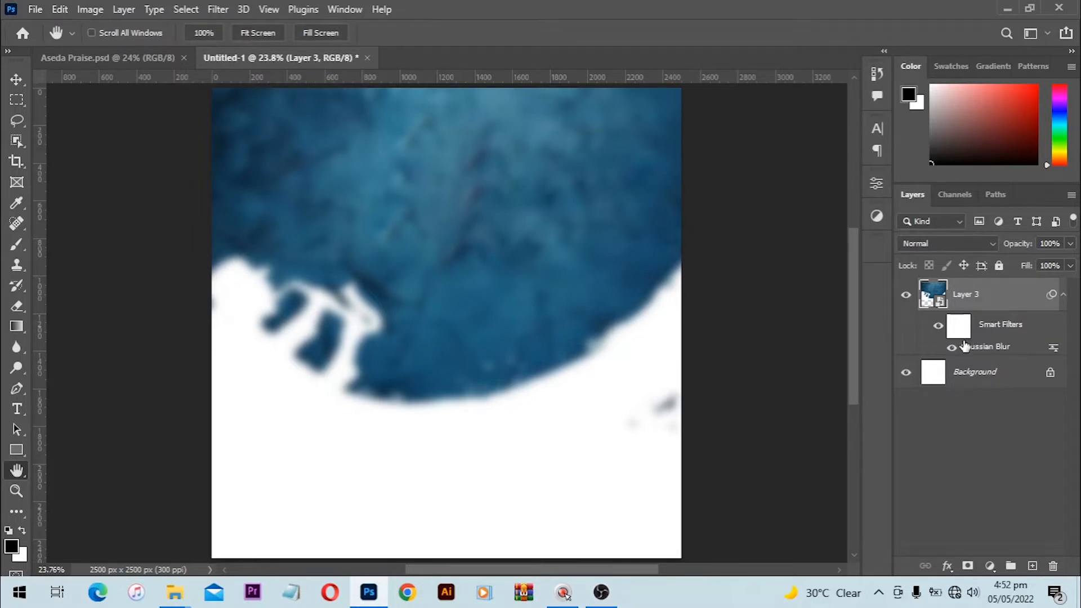
double_click(984, 347)
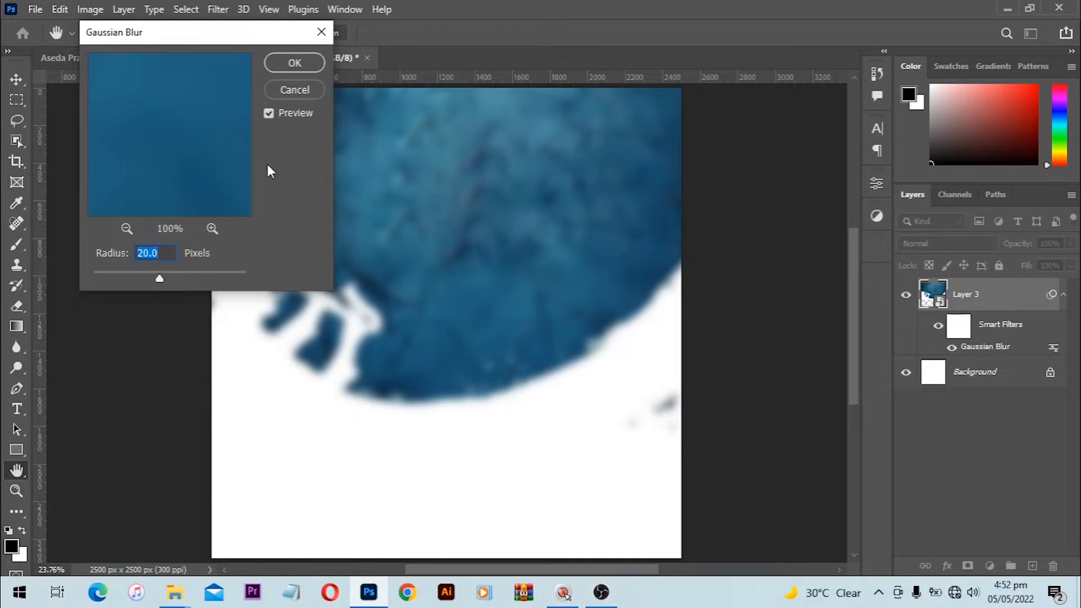
type("15")
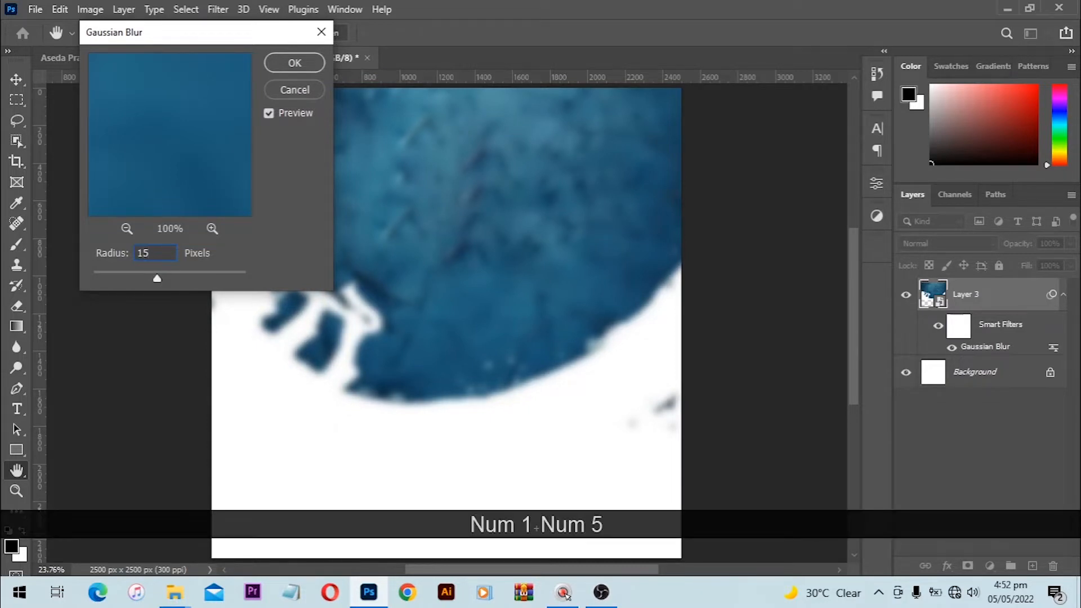
key("Return")
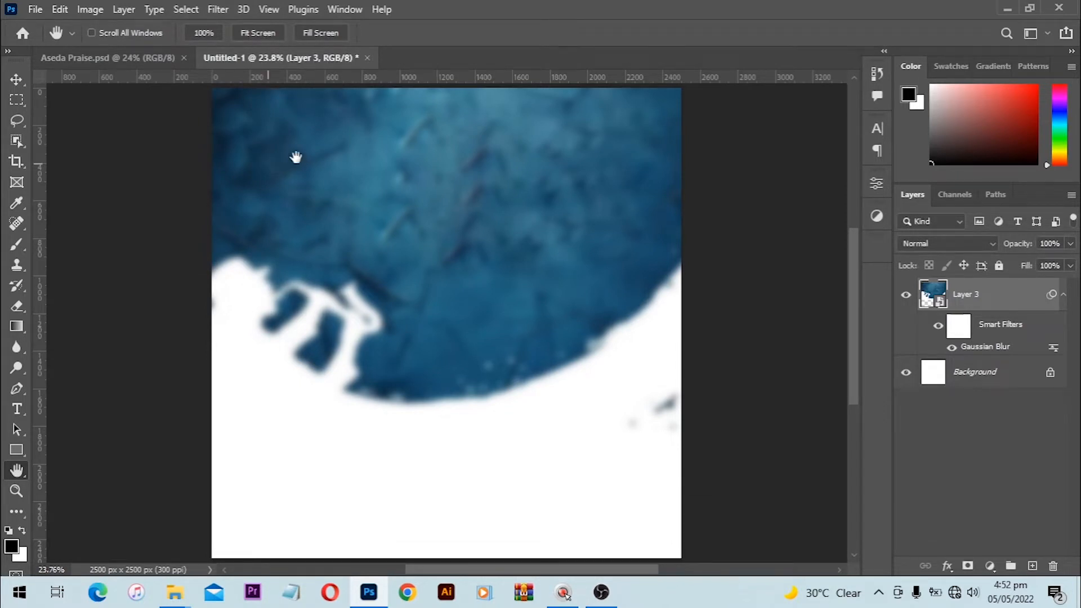
Step: Unlock the background into Layer 0, group it with Layer 3, and name the group Background
left_click(1050, 377)
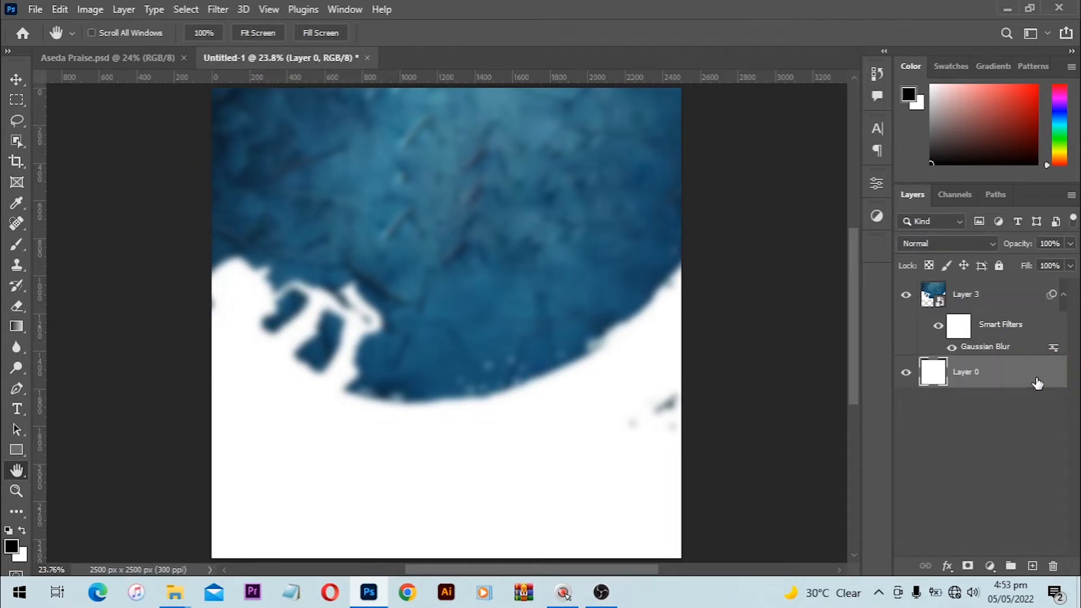
key("ctrl+z")
left_click_drag(1050, 375, 1053, 567)
key("shift")
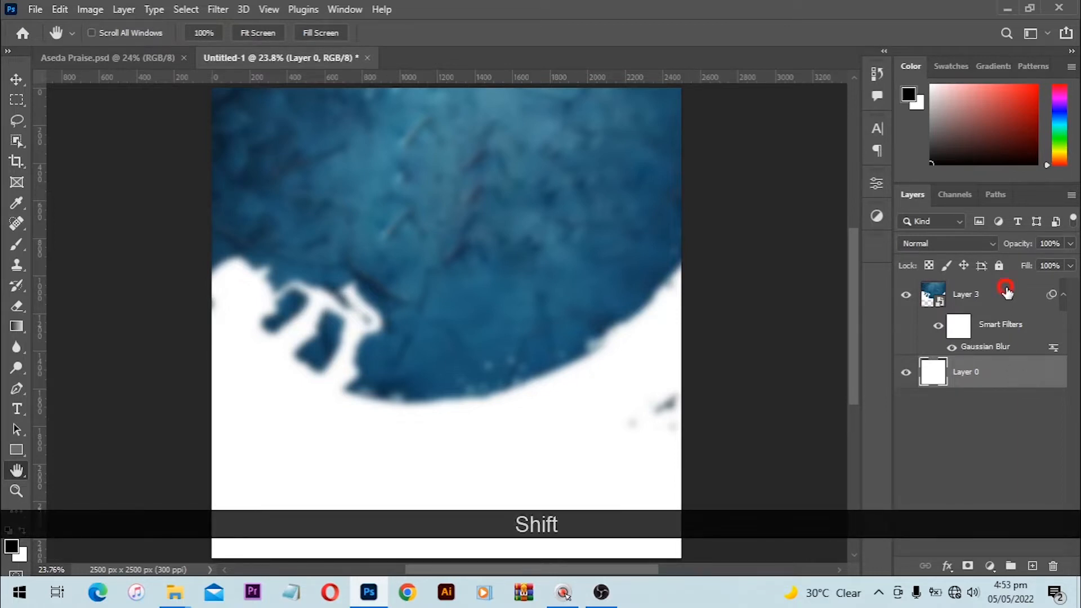
left_click(1007, 292, "shift")
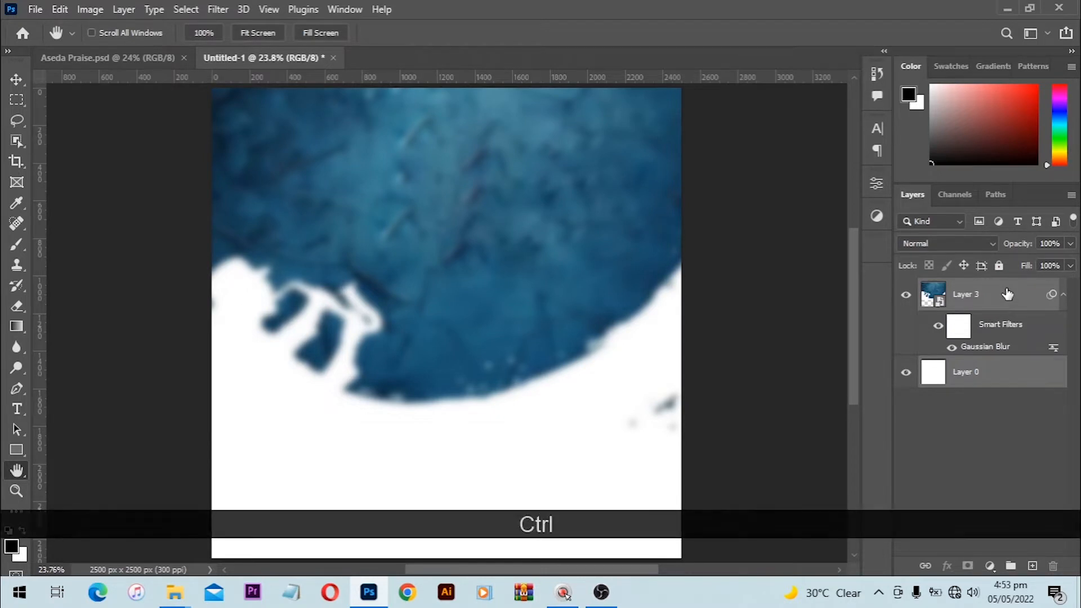
key("ctrl+g")
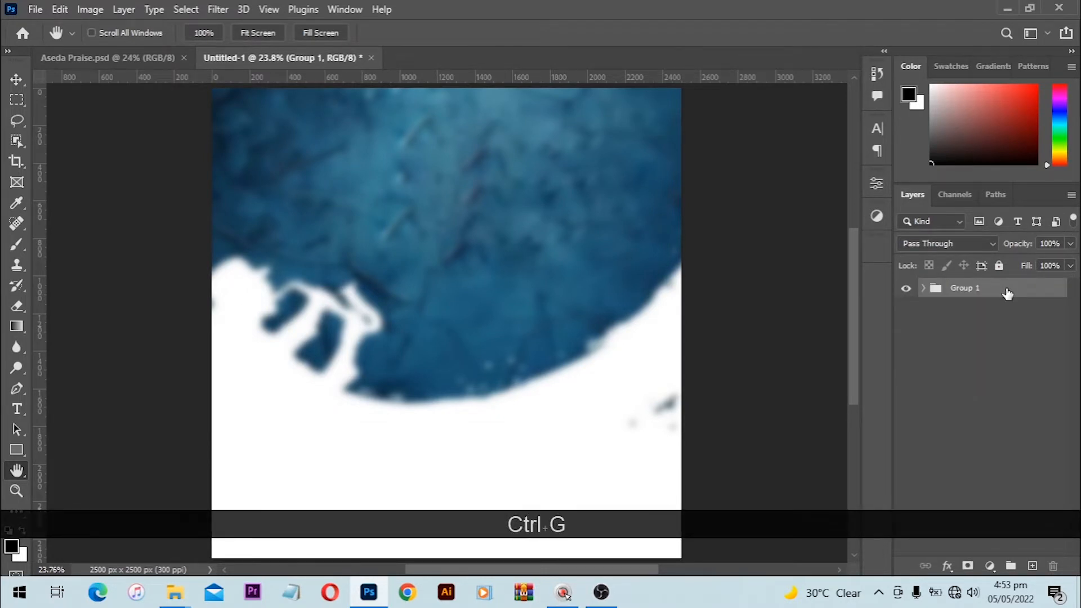
double_click(969, 295)
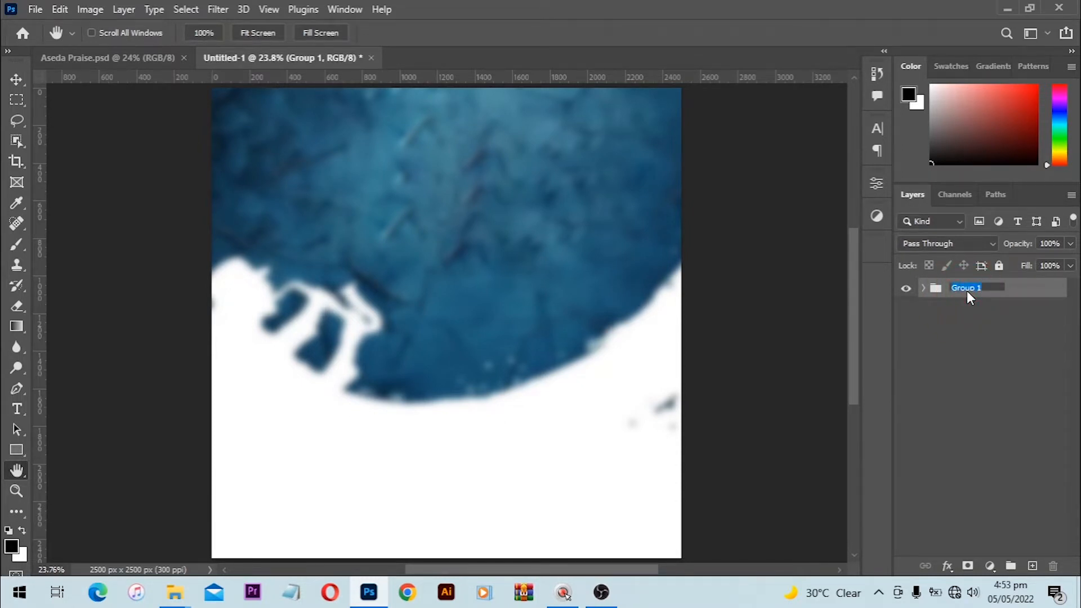
type("Background")
key("Return")
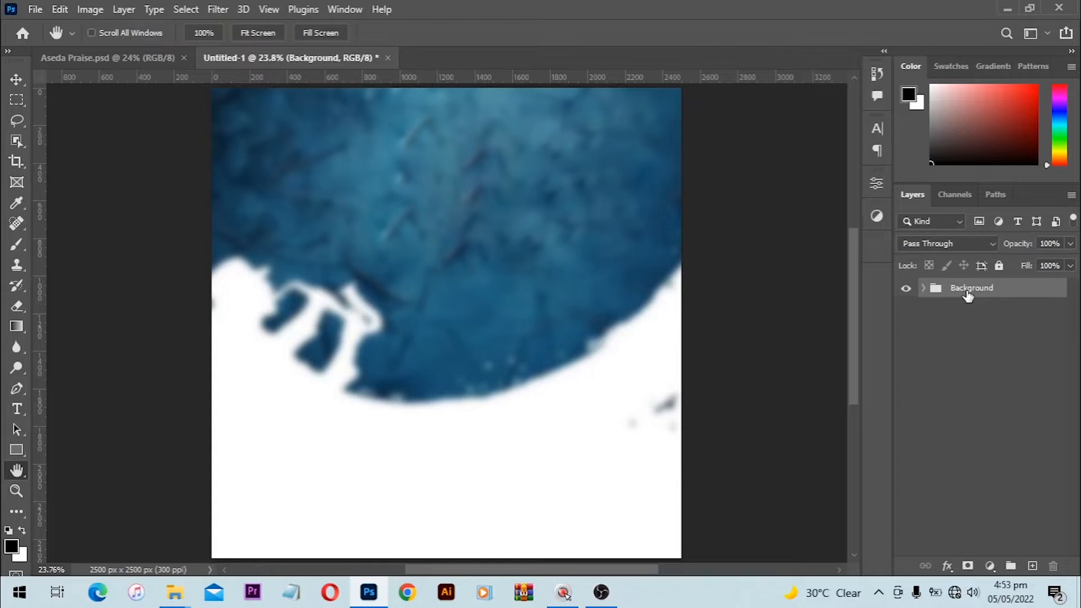
right_click(1012, 286)
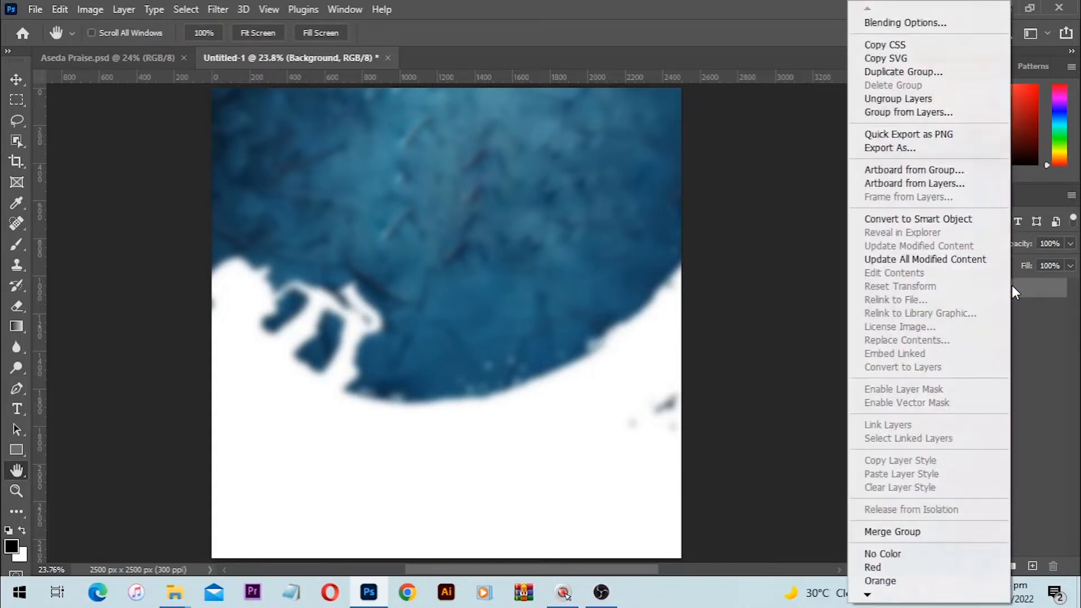
left_click(900, 540)
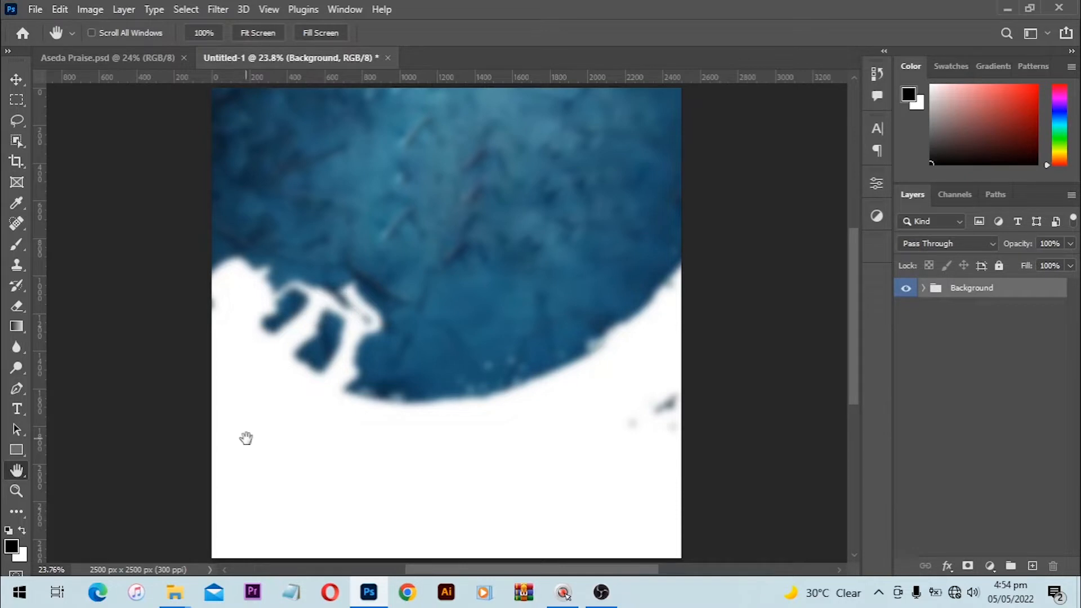
Step: Drag the Layer 4 logo image from the files BB folder into the flyer
mouse_move(175, 593)
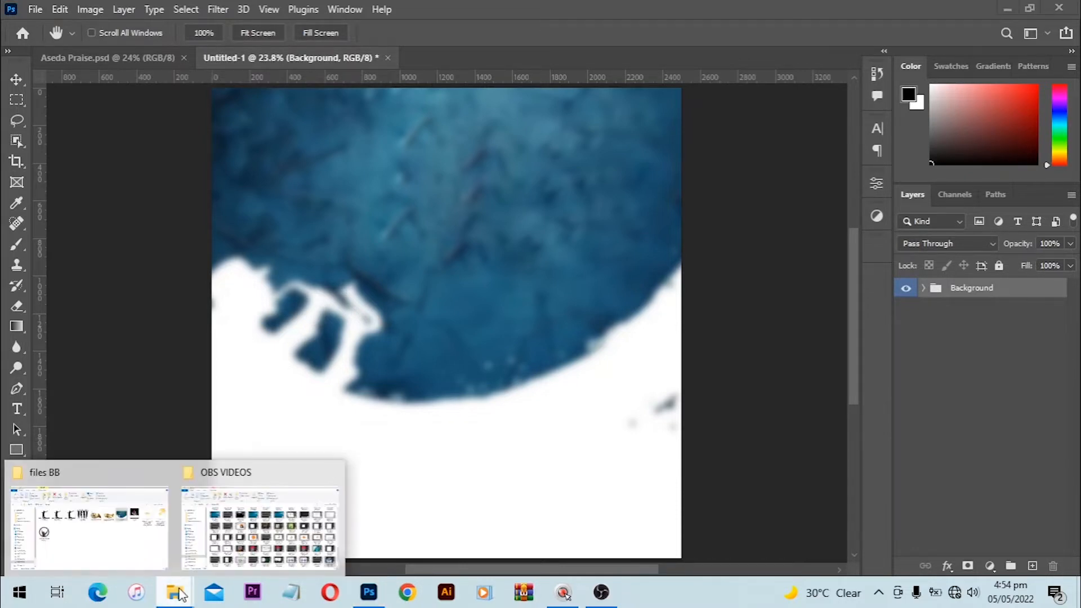
left_click(118, 531)
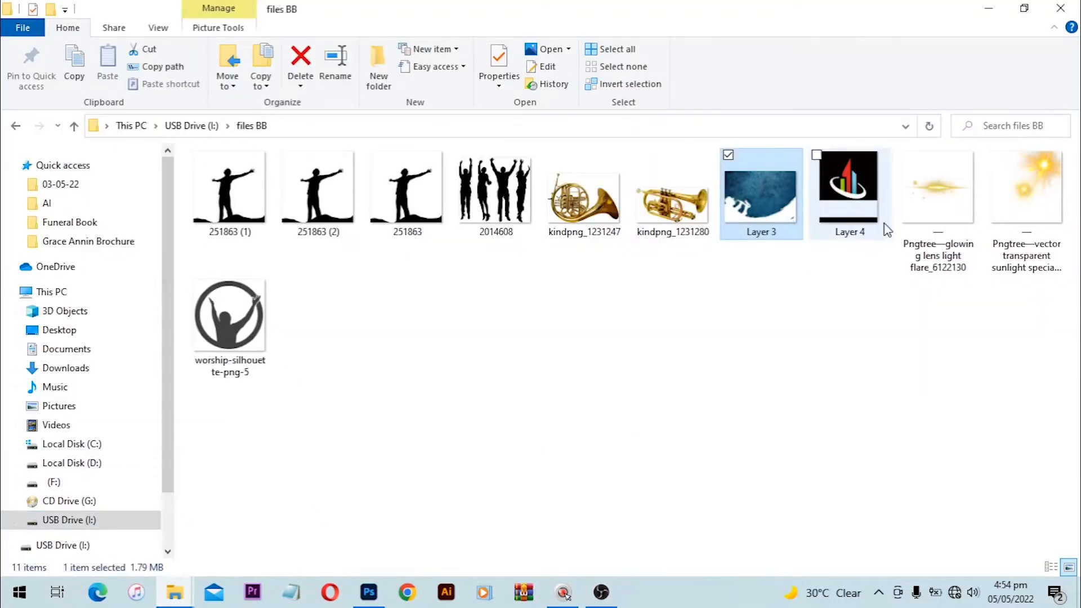
left_click_drag(855, 197, 378, 304)
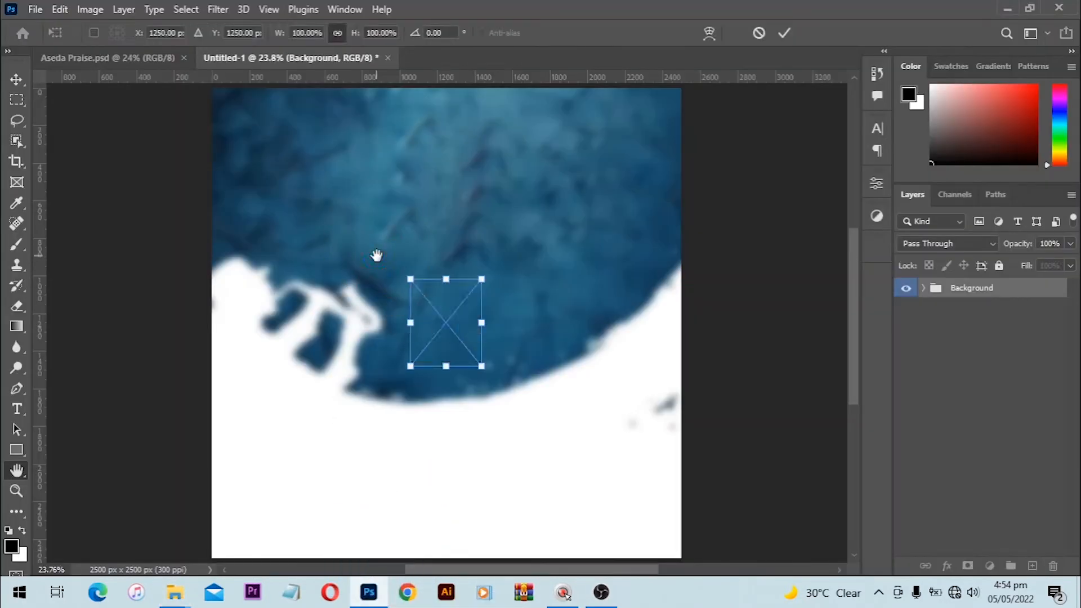
Step: Move the logo to the flyer's upper left and commit its placement
left_click_drag(446, 316, 353, 192)
key("Return")
key("h")
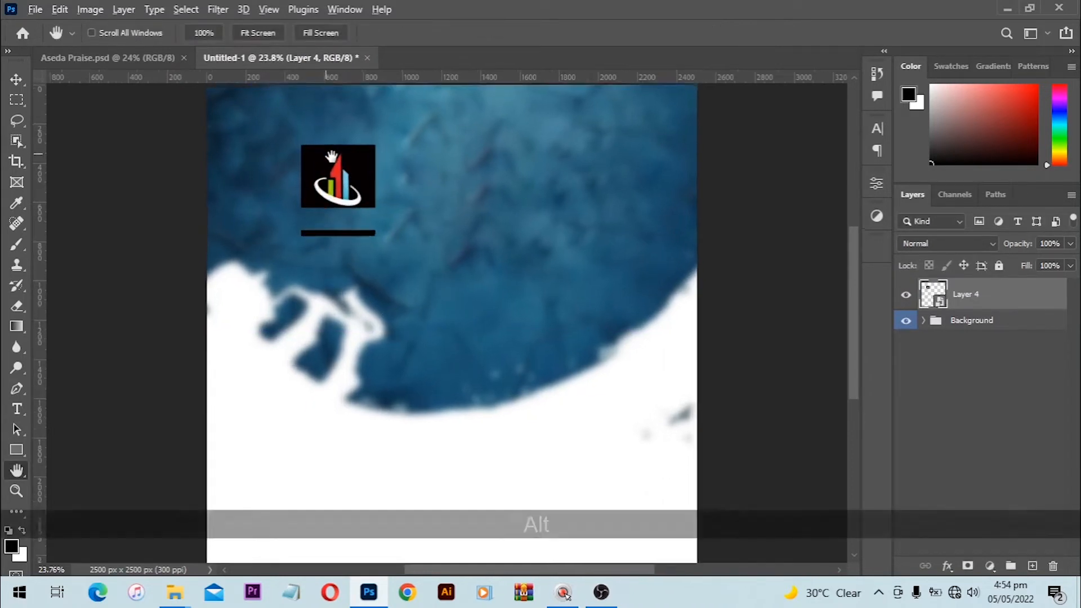
scroll(344, 196, "up", 2)
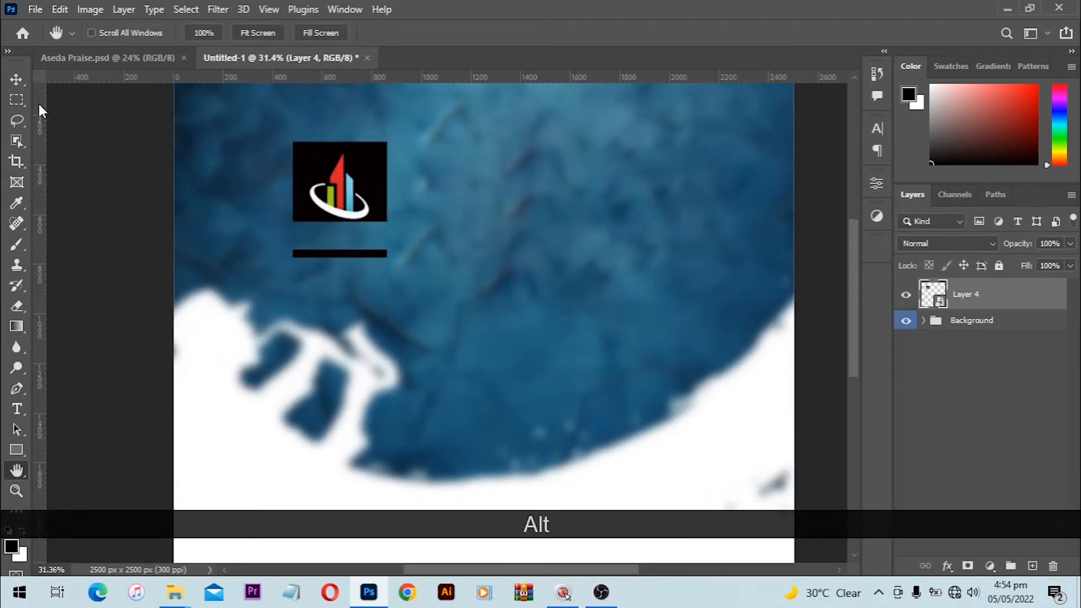
Step: Hide the black bar under the logo with a rectangular selection and Alt-added layer mask
left_click(22, 99)
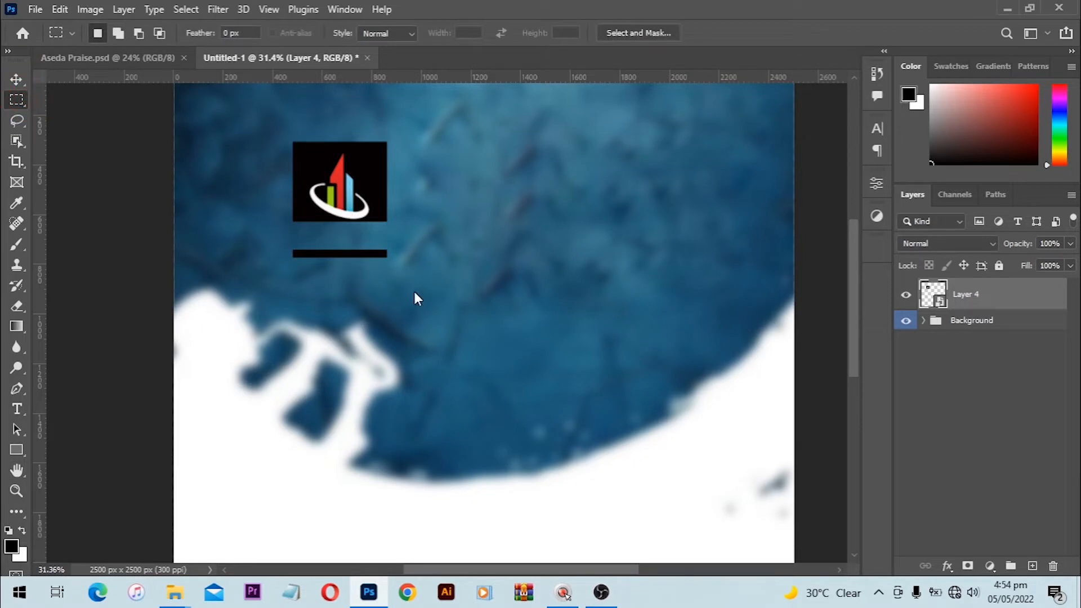
left_click_drag(420, 269, 259, 231)
left_click(17, 88)
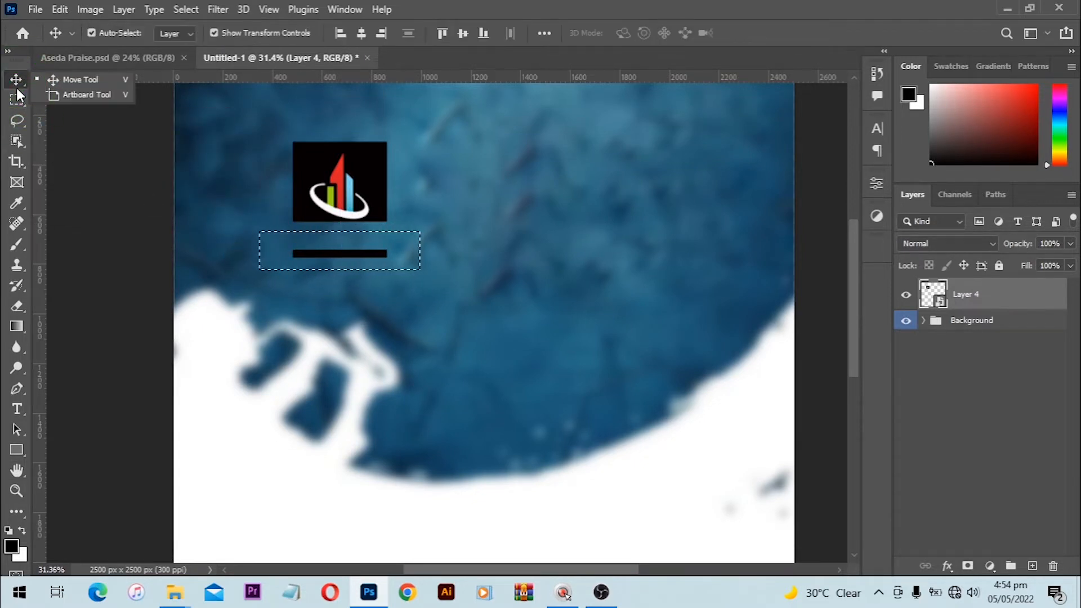
left_click(17, 99)
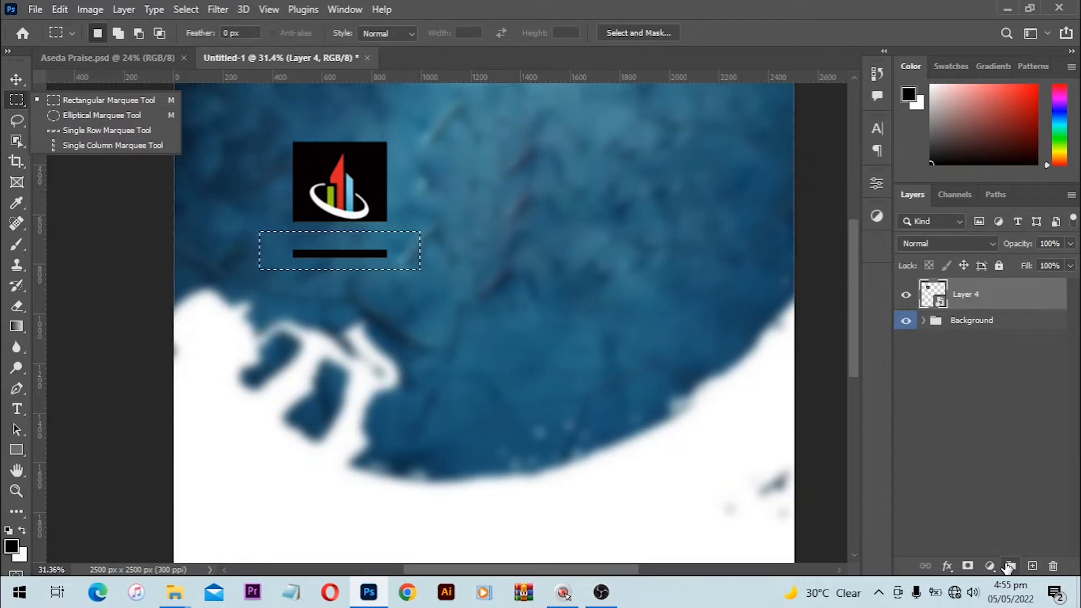
key("alt")
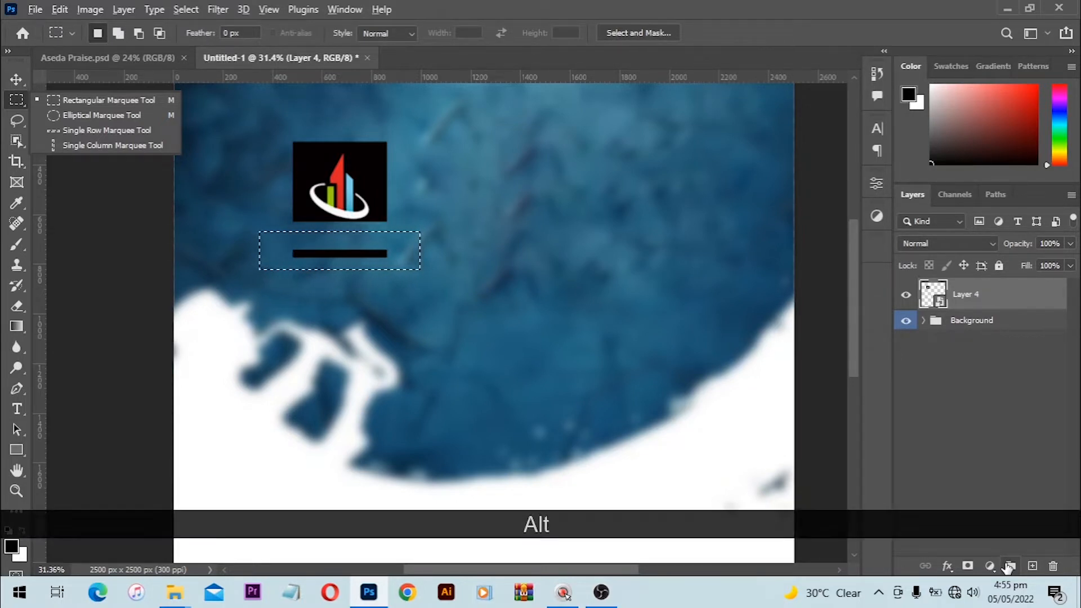
left_click(969, 567, "alt")
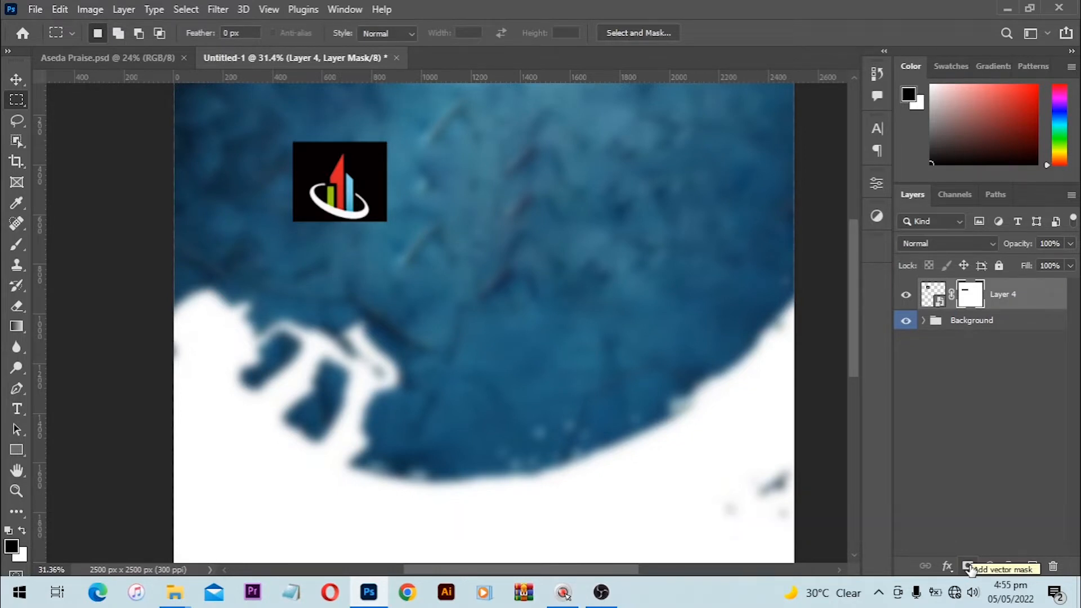
scroll(420, 171, "up", 3)
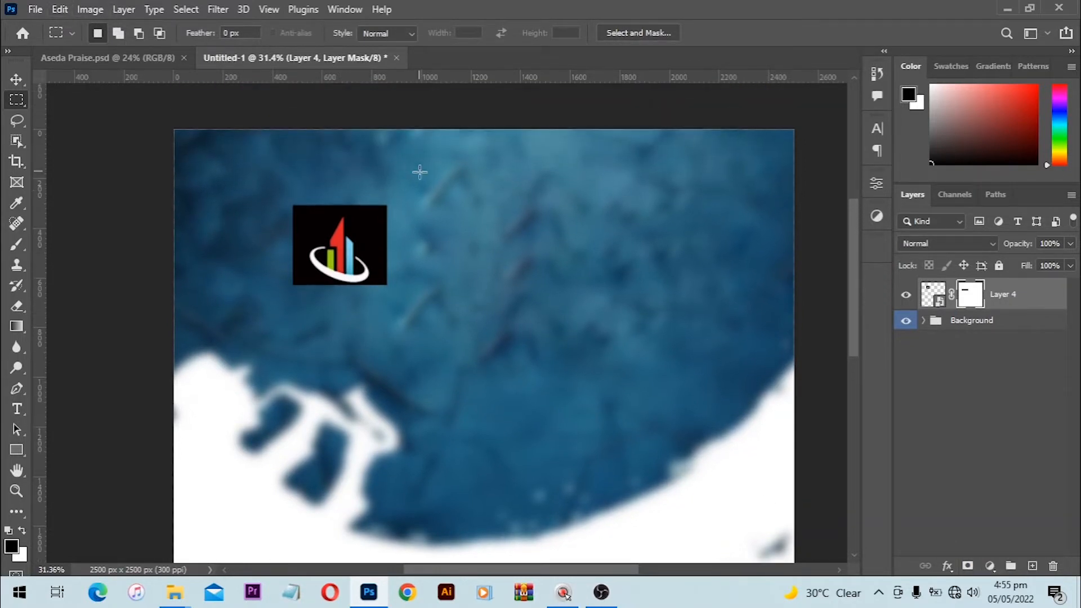
Step: Nudge the logo left and try Color Burn, Screen, Color Dodge and Soft Light blending
key("v")
left_click_drag(360, 228, 322, 219)
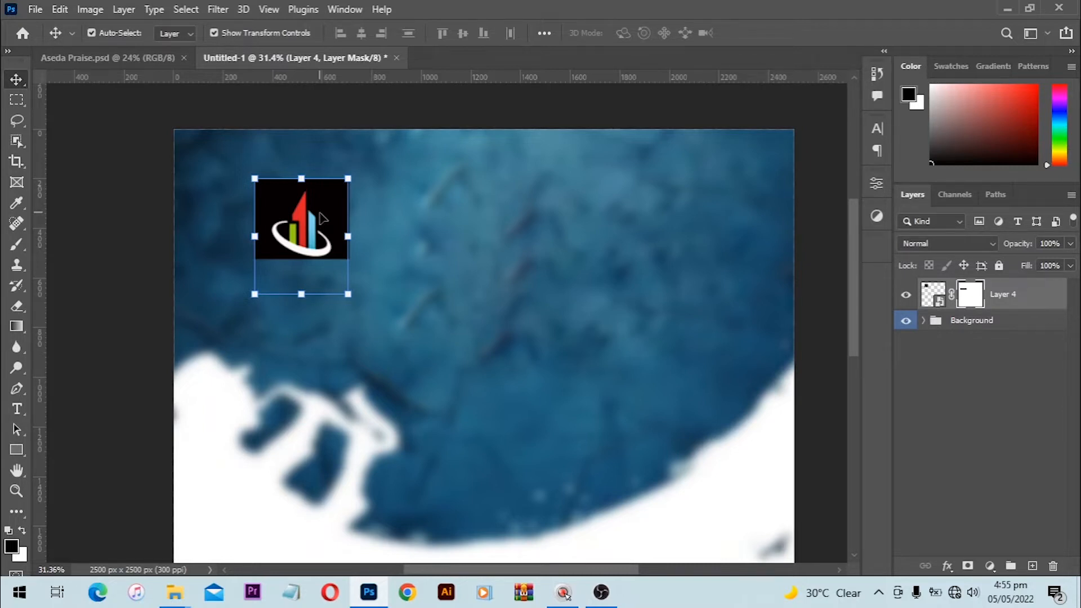
key("alt+shift+b")
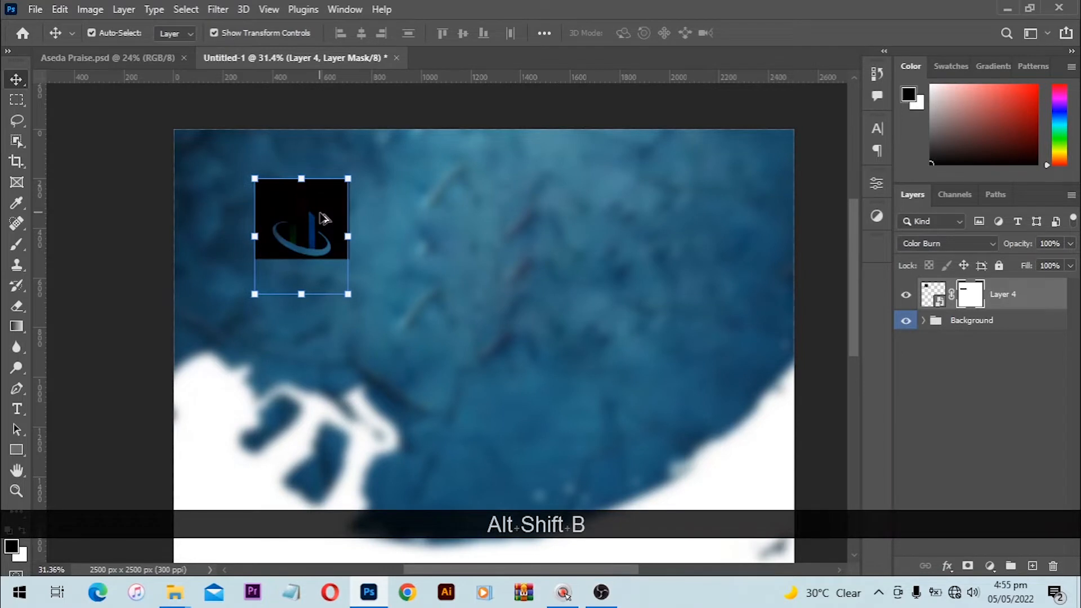
key("alt+shift+n")
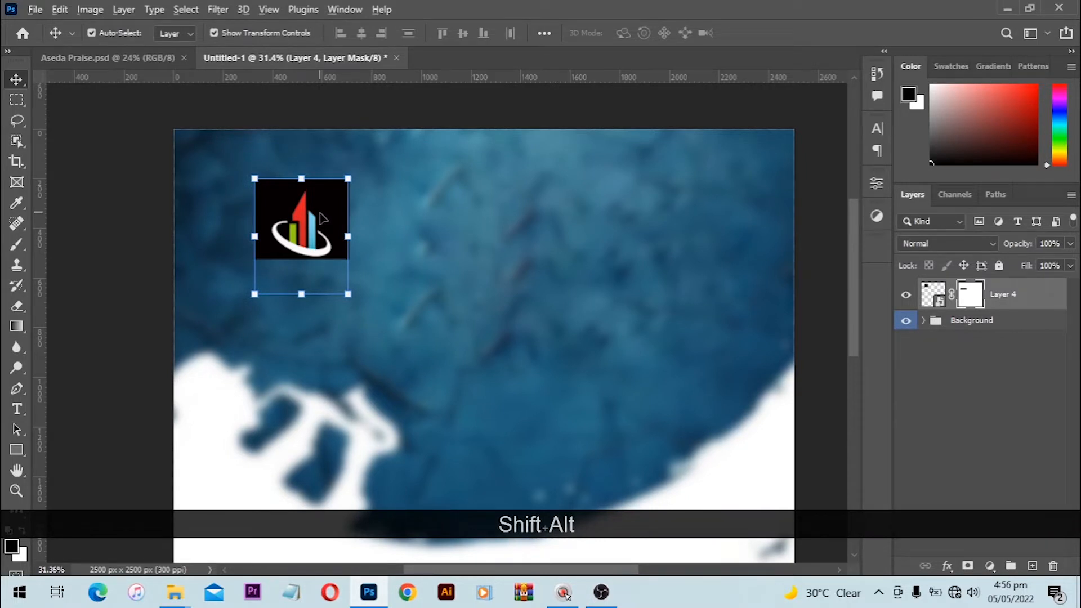
key("shift+alt+s")
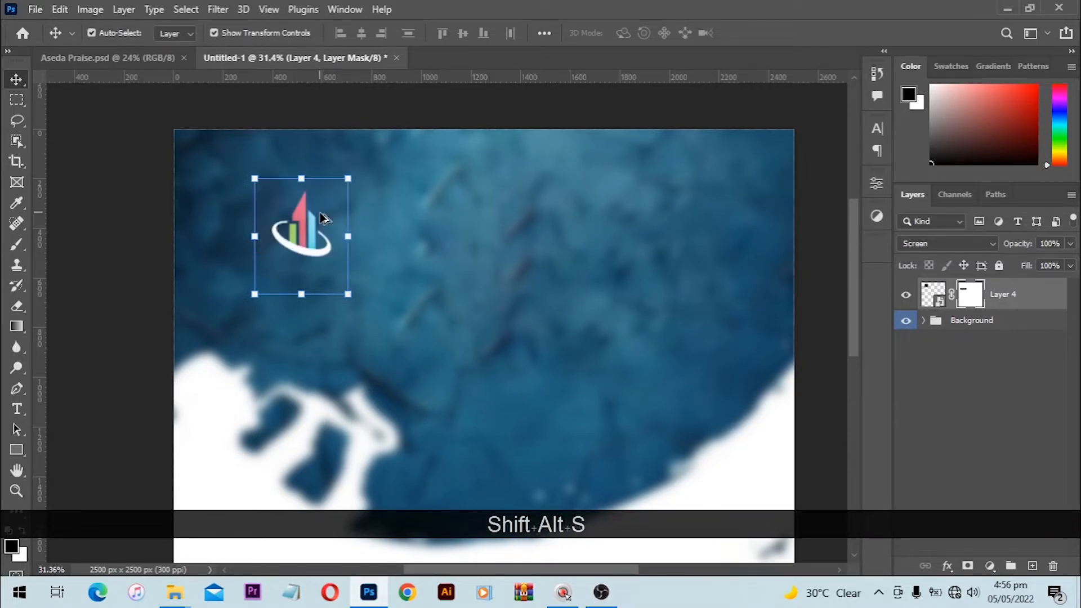
key("shift+alt+d")
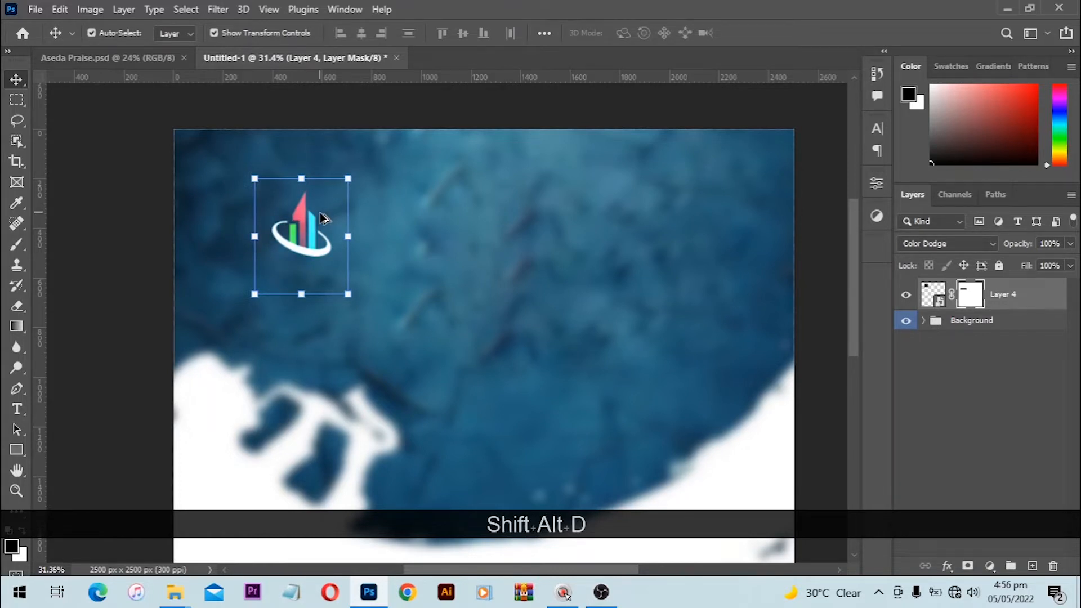
key("shift+alt+f")
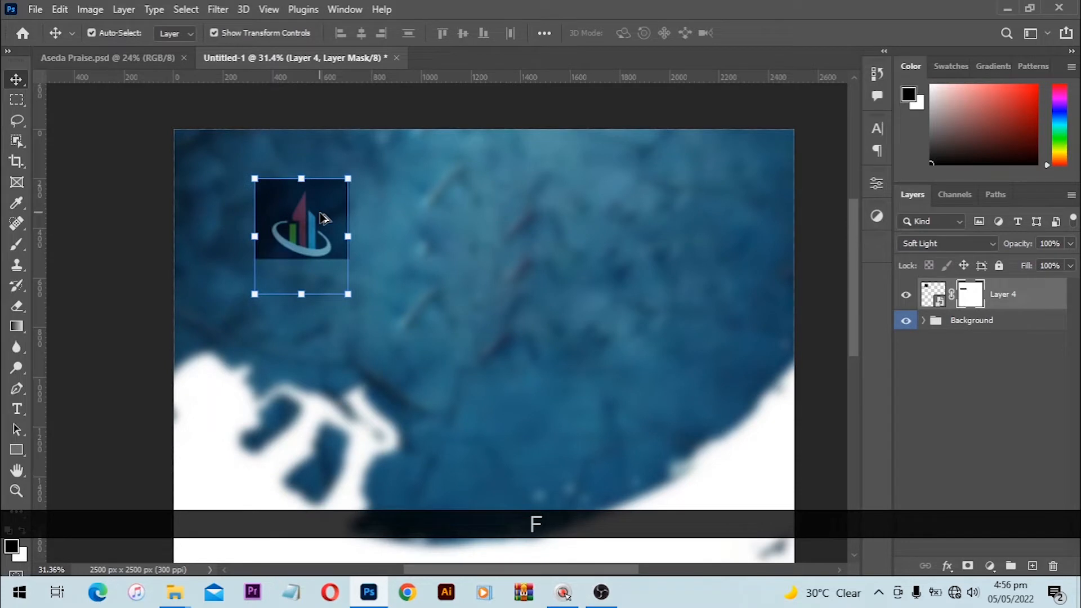
Step: Set the logo layer's blend mode to Lighten from the Layers panel dropdown
key("shift+alt+g")
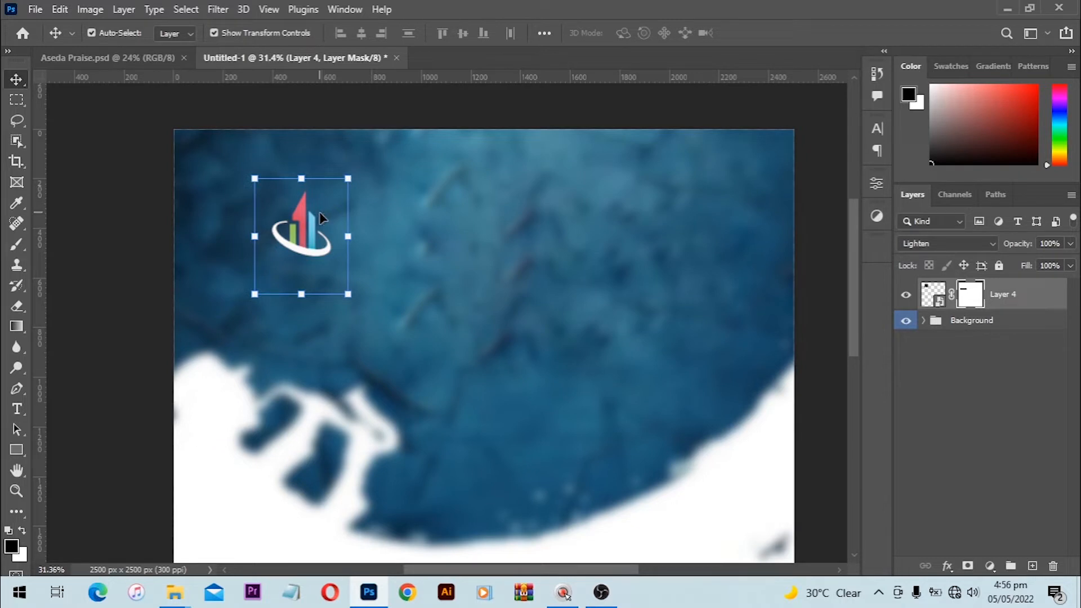
left_click(960, 244)
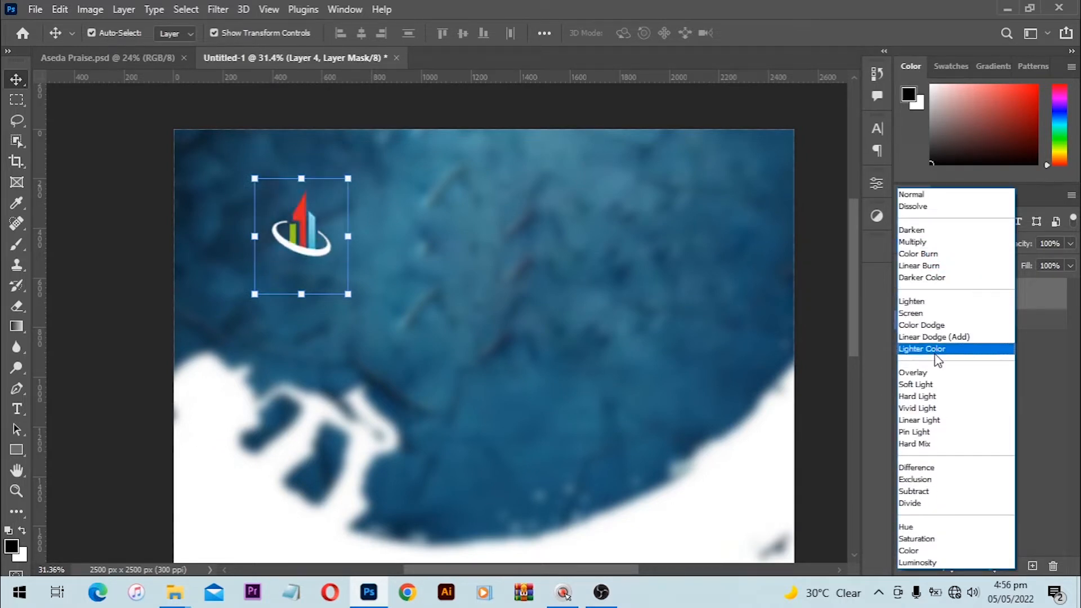
left_click(935, 303)
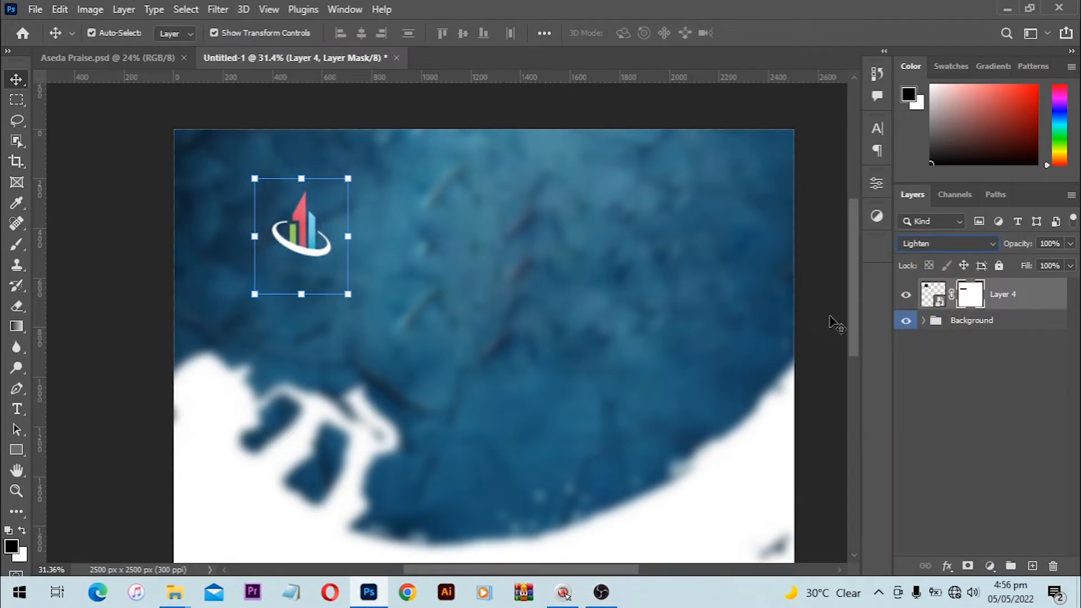
key("shift+alt")
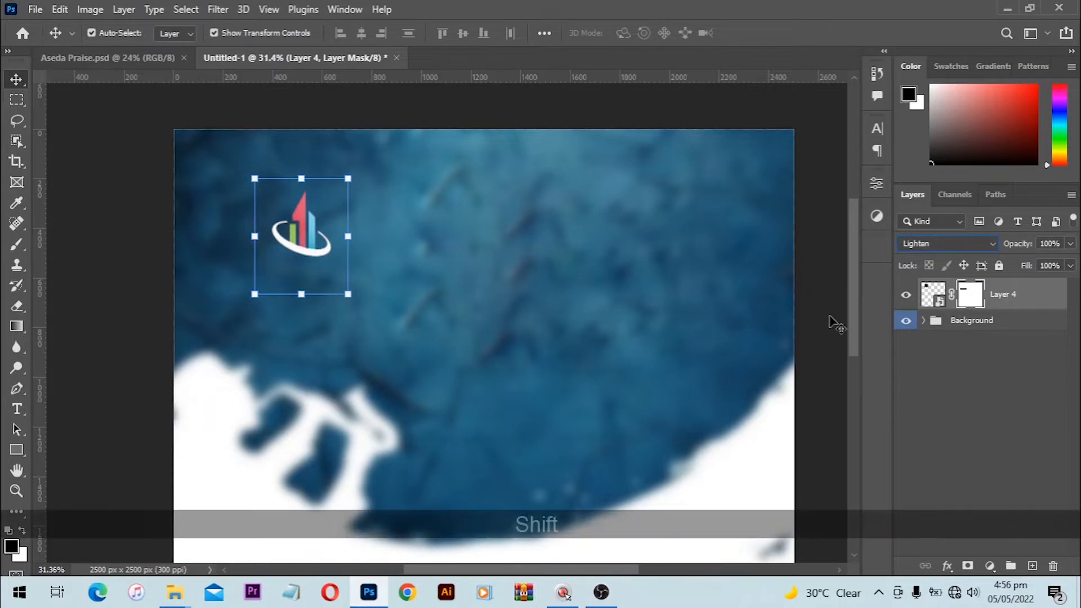
key("shift+alt+g")
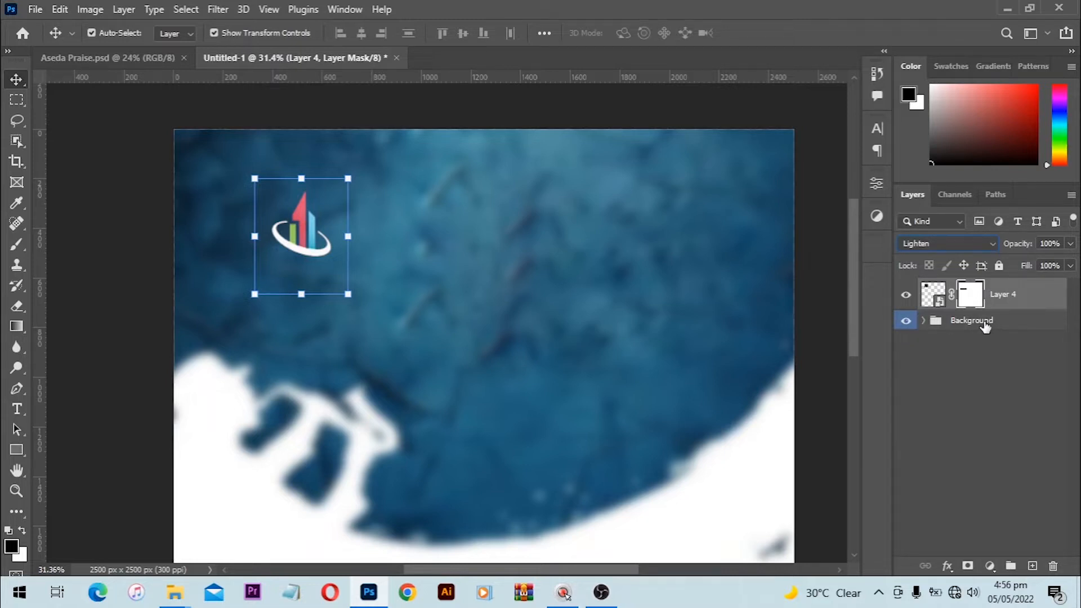
Step: Put the logo layer into a collapsed group named Logo, then deselect it
key("ctrl+g")
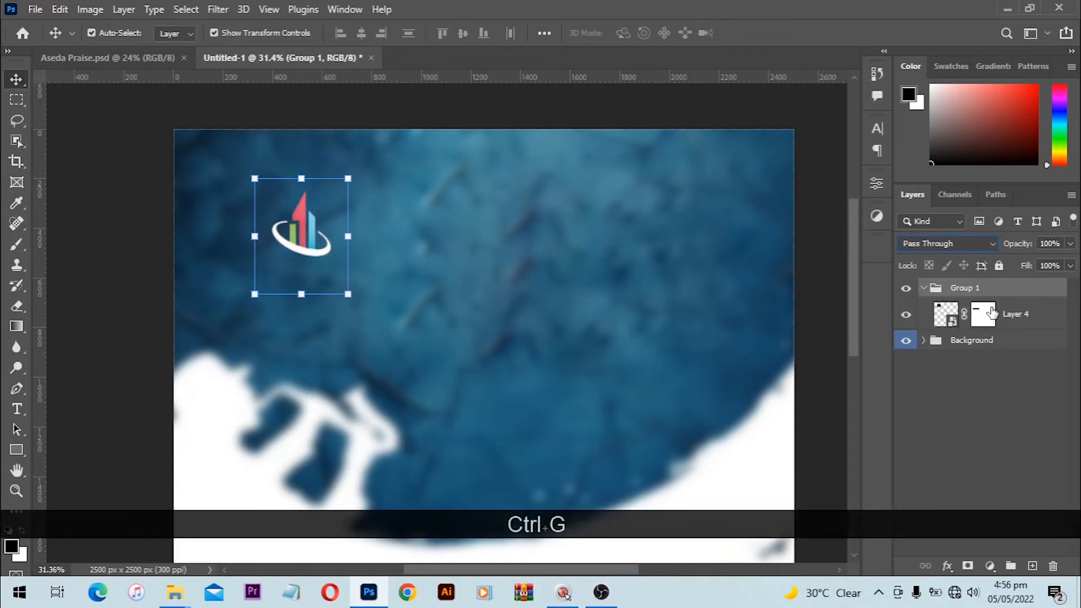
double_click(964, 288)
key("shift")
type("Logo")
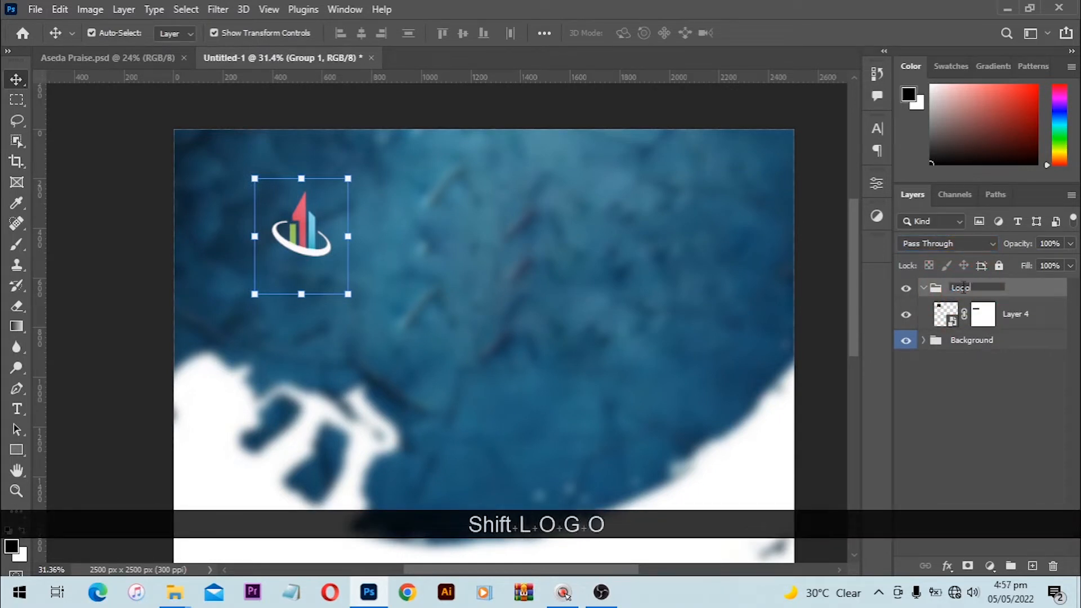
key("Return")
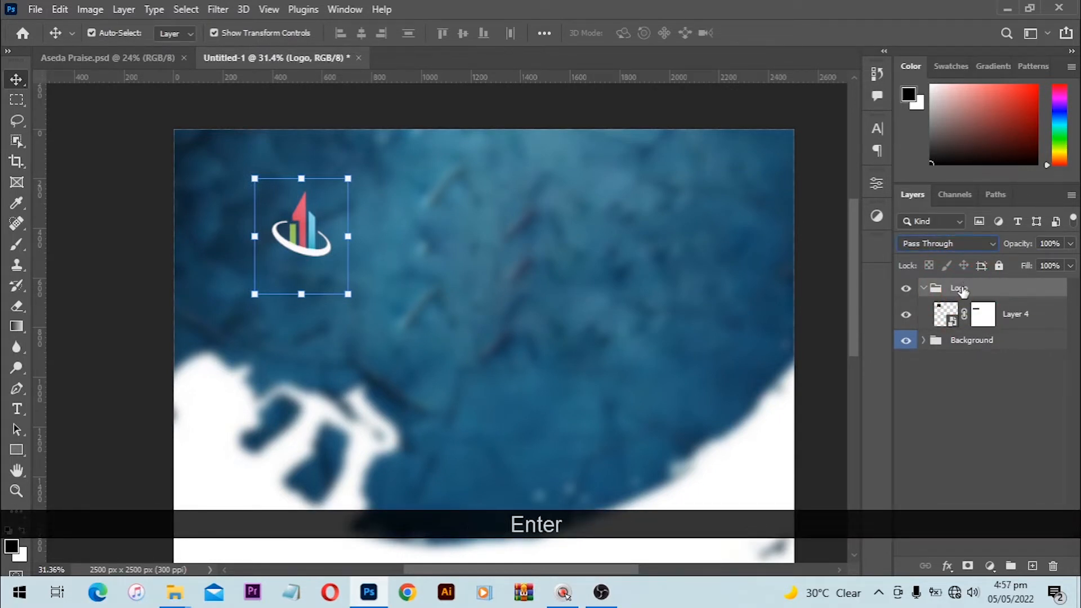
left_click(924, 289)
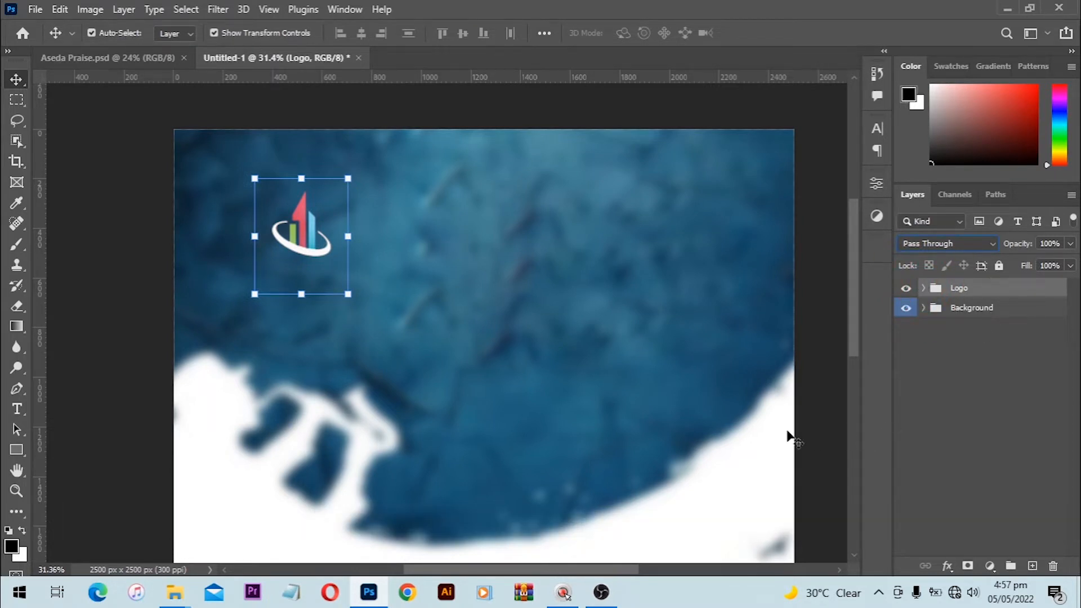
left_click(393, 114)
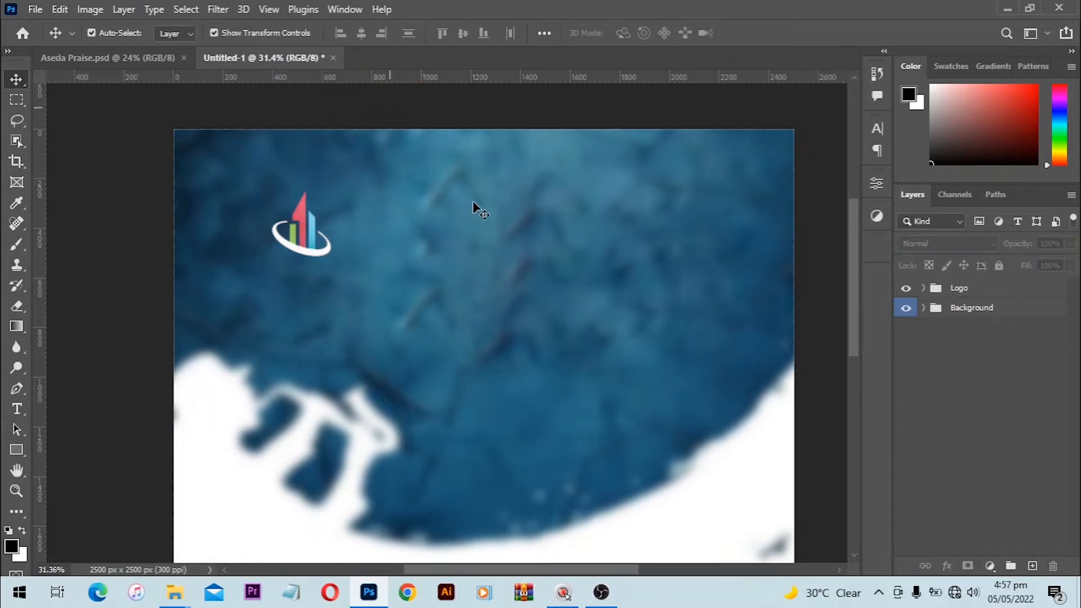
left_click(17, 410)
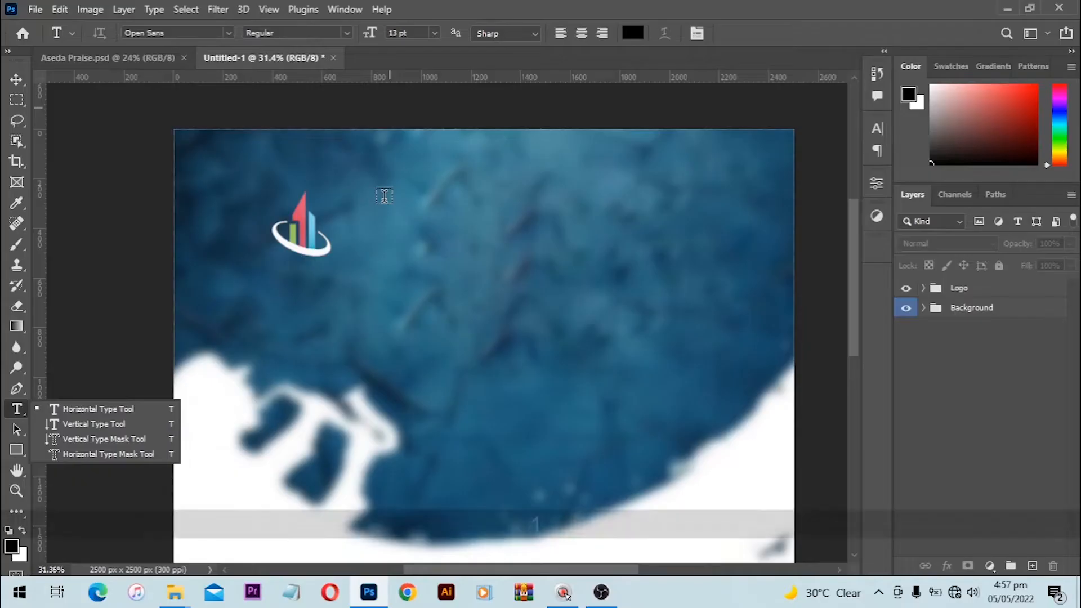
Step: Add the heading 'Grace Empire Chapel' near the top and colour it white (#ffffff)
left_click(383, 195)
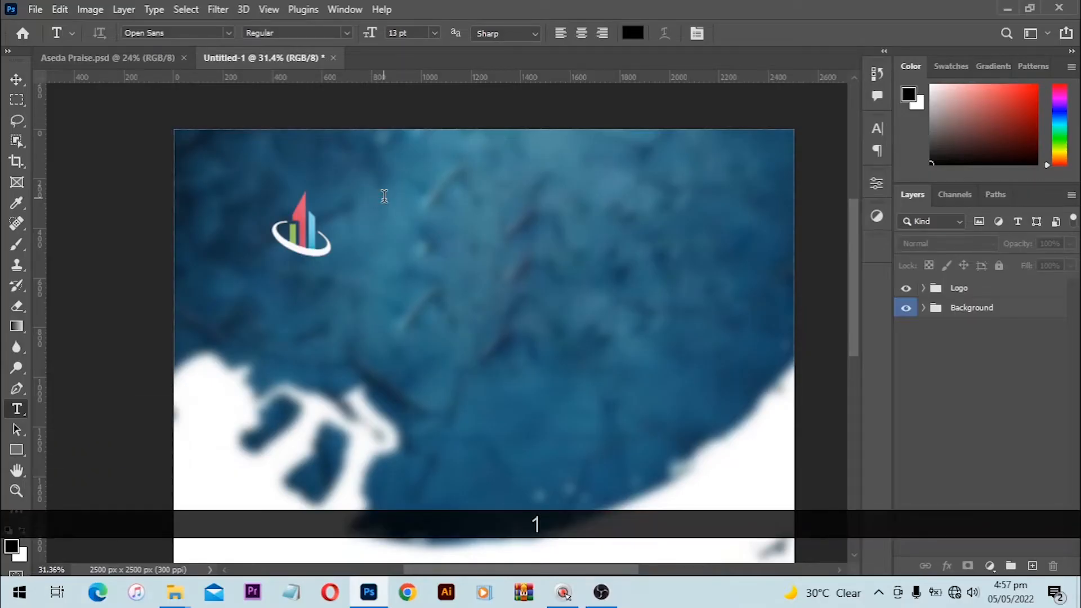
left_click(384, 196)
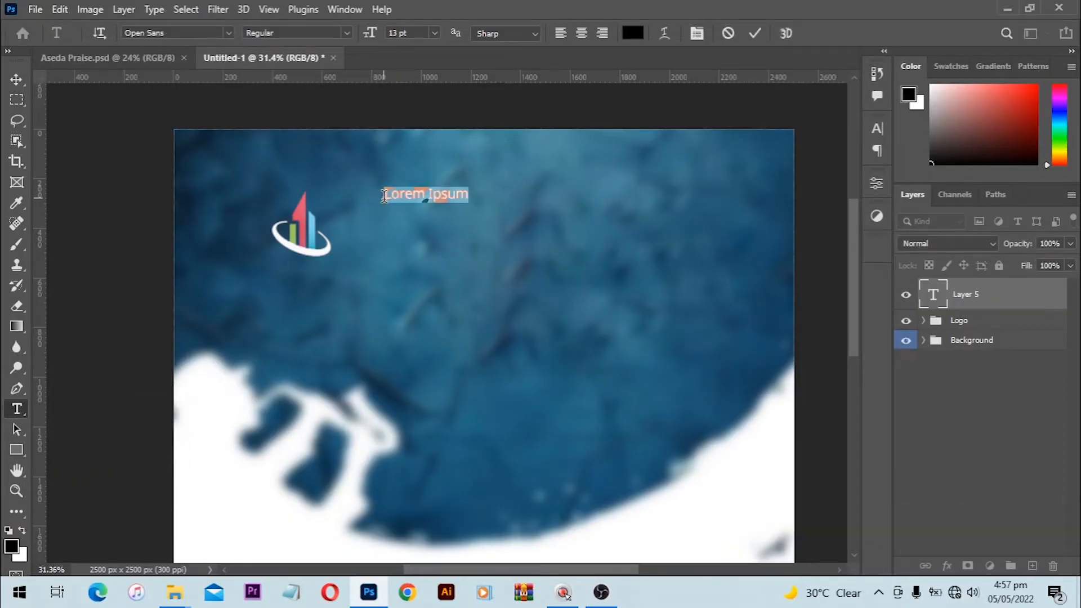
type("Gra")
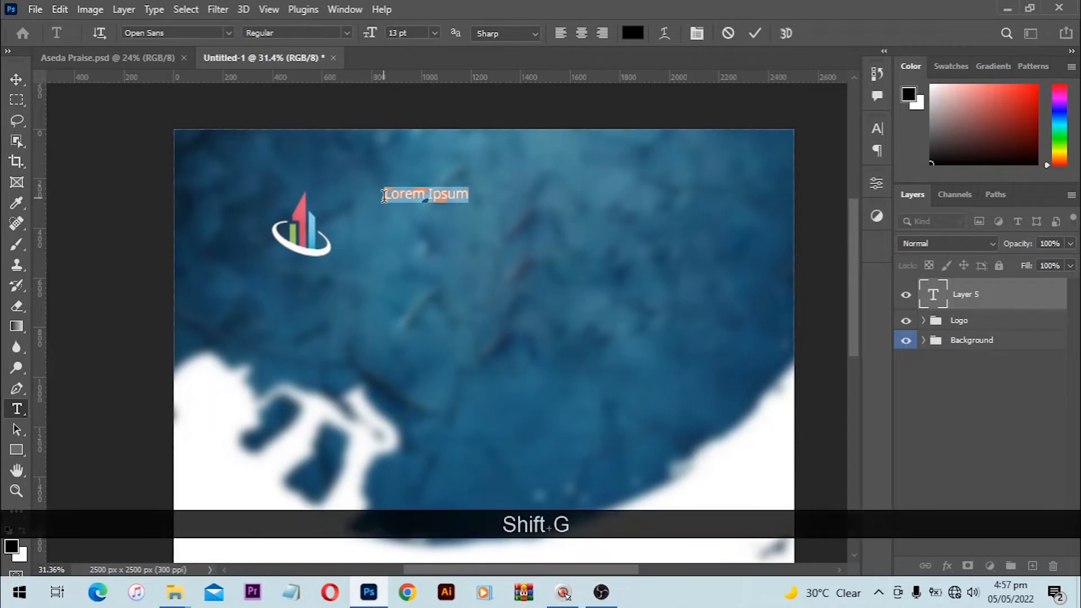
type("ce Empire ")
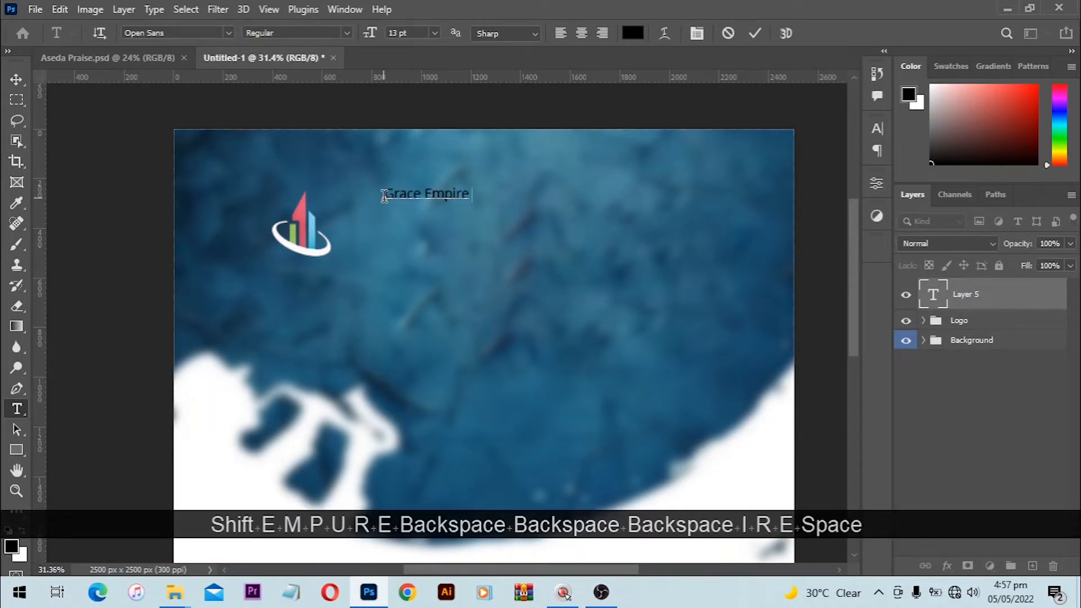
type("Chapel")
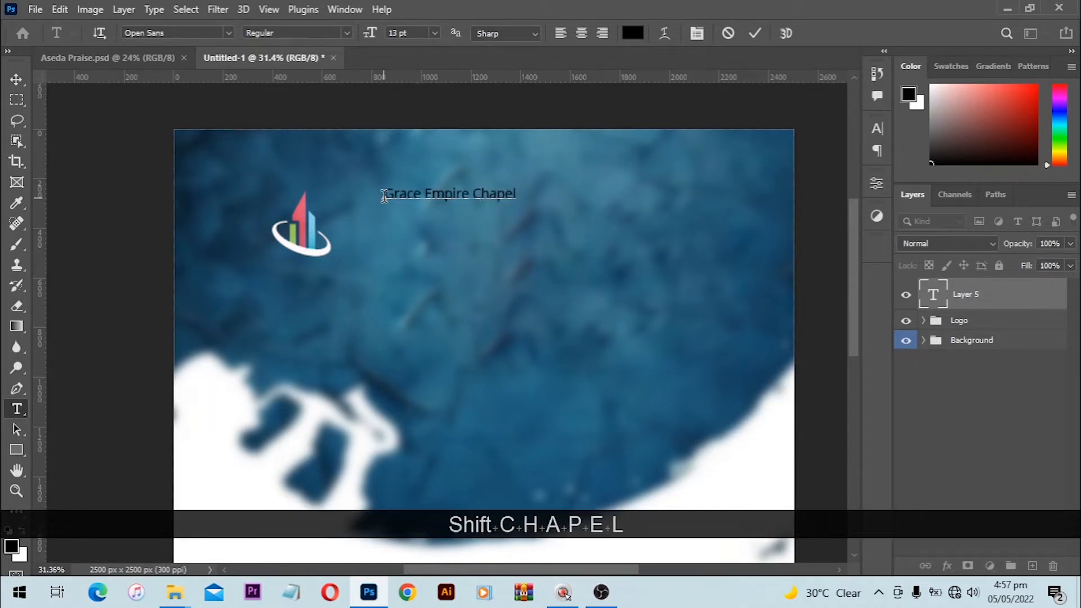
key("ctrl+a")
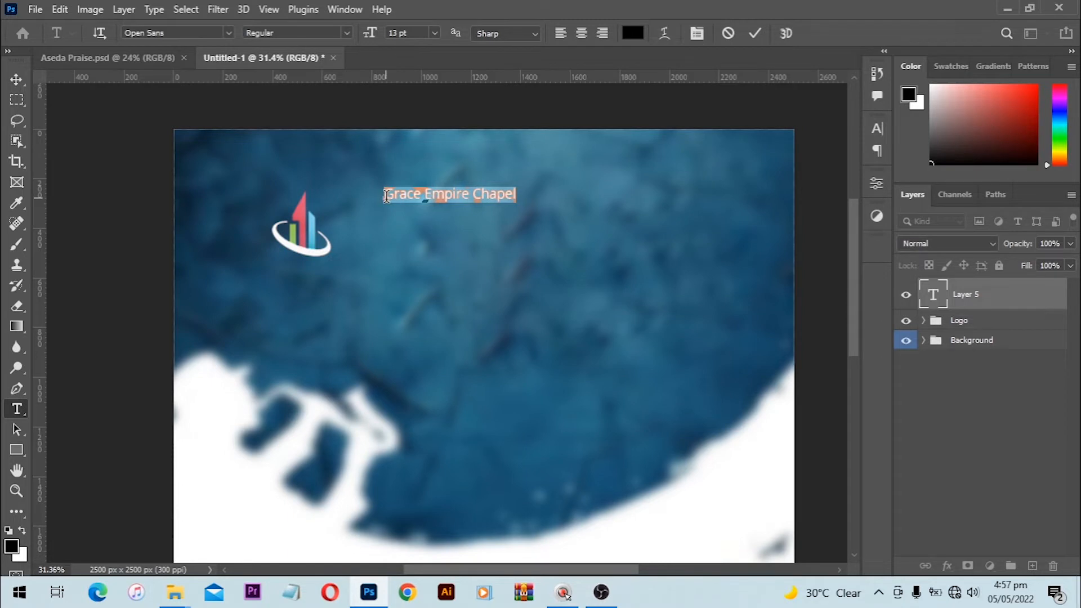
left_click(634, 33)
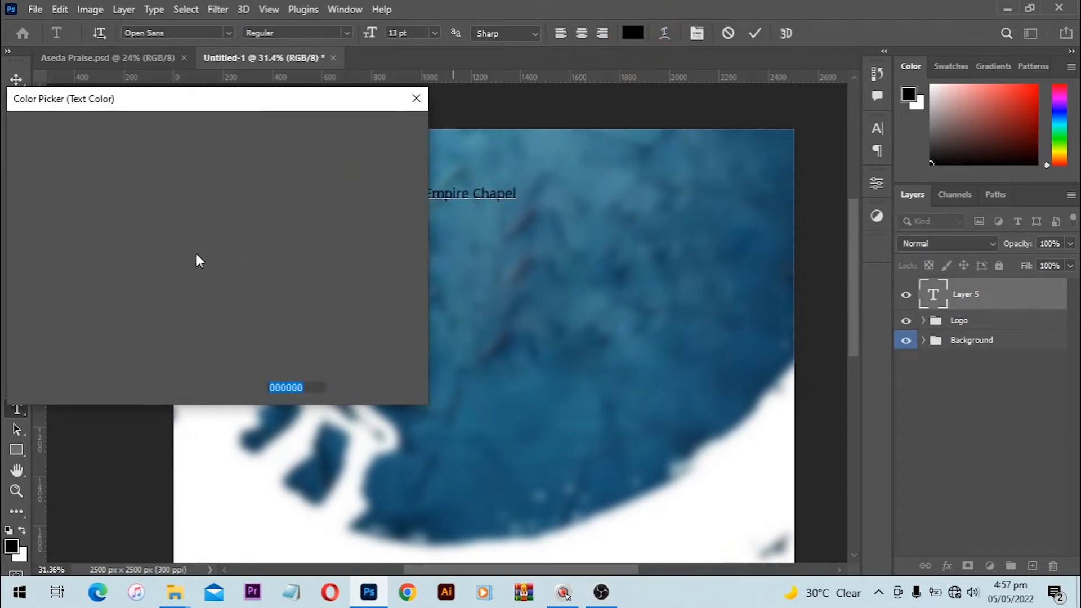
mouse_move(161, 298)
left_mouse_down()
mouse_move(22, 140)
mouse_move(3, 74)
left_mouse_up()
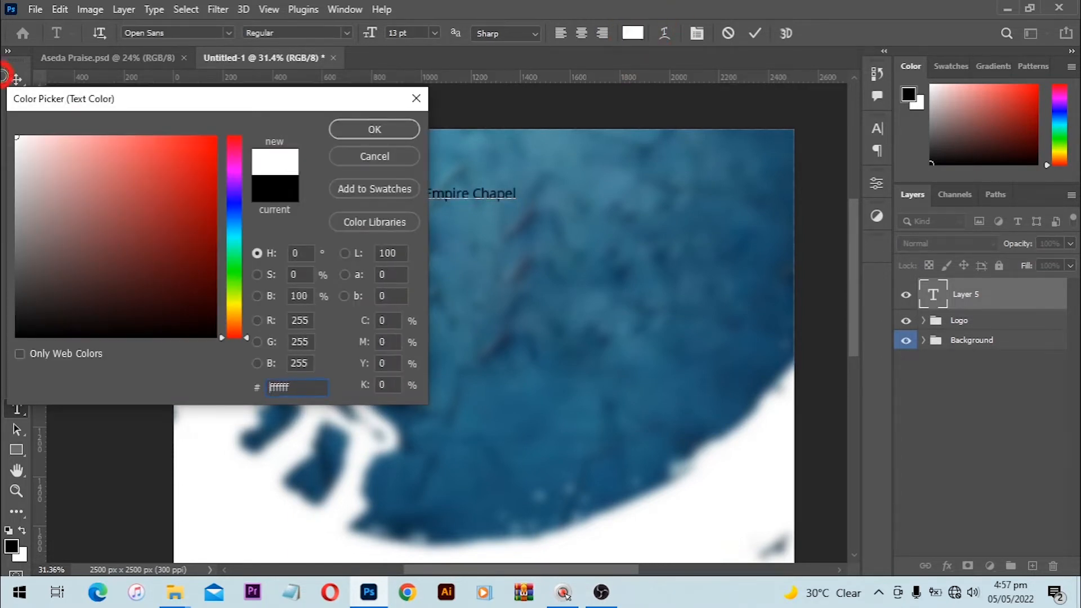
left_click(361, 131)
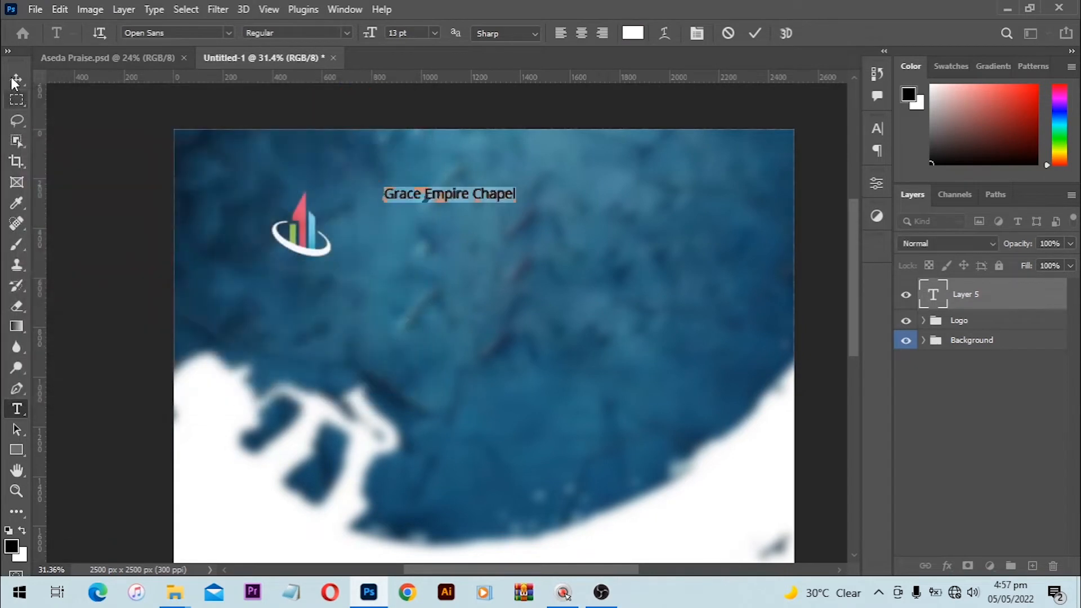
left_click(15, 79)
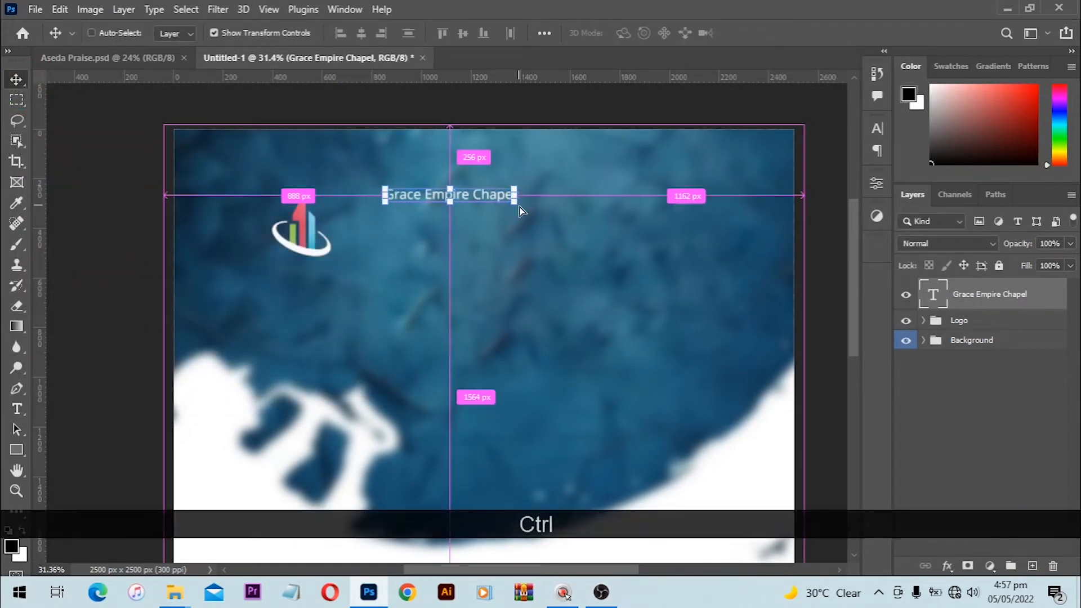
Step: Scale the Grace Empire Chapel heading up to about 156% and commit the transform
key("ctrl+t")
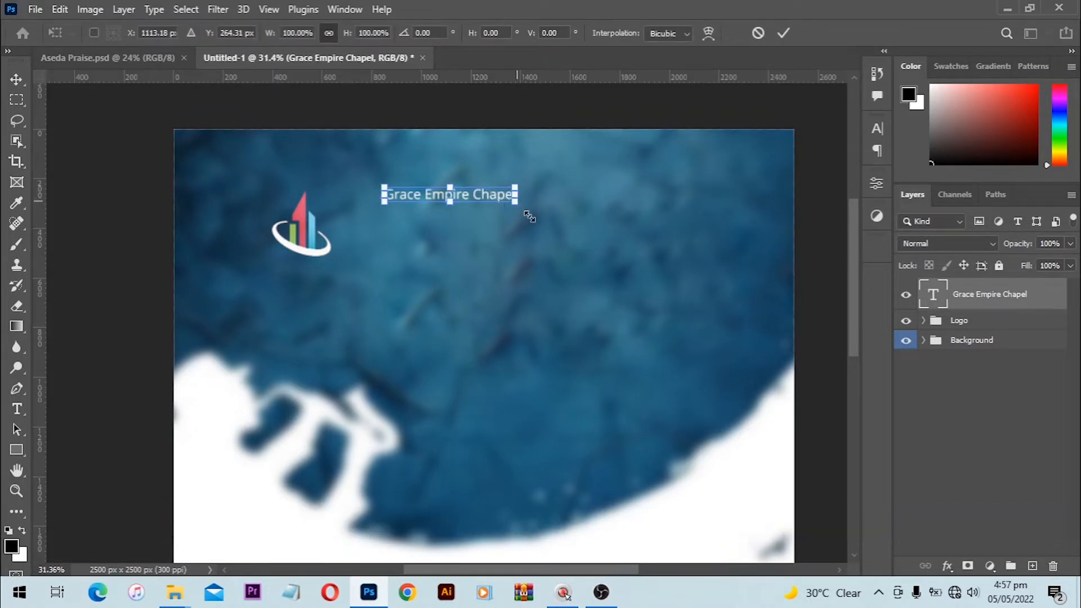
left_click_drag(515, 199, 587, 240)
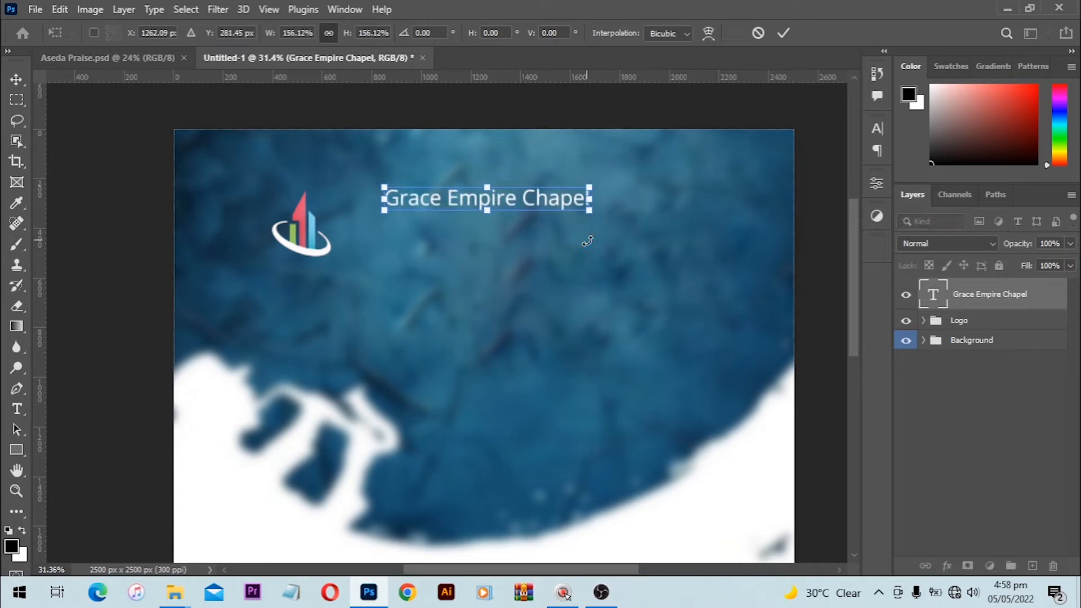
key("Return")
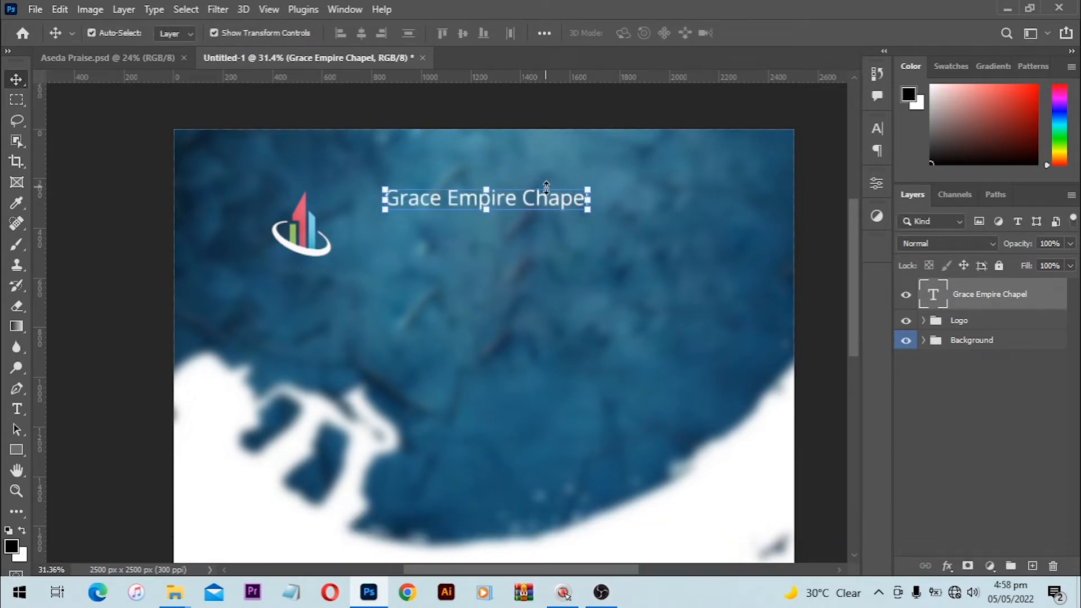
left_click(190, 10)
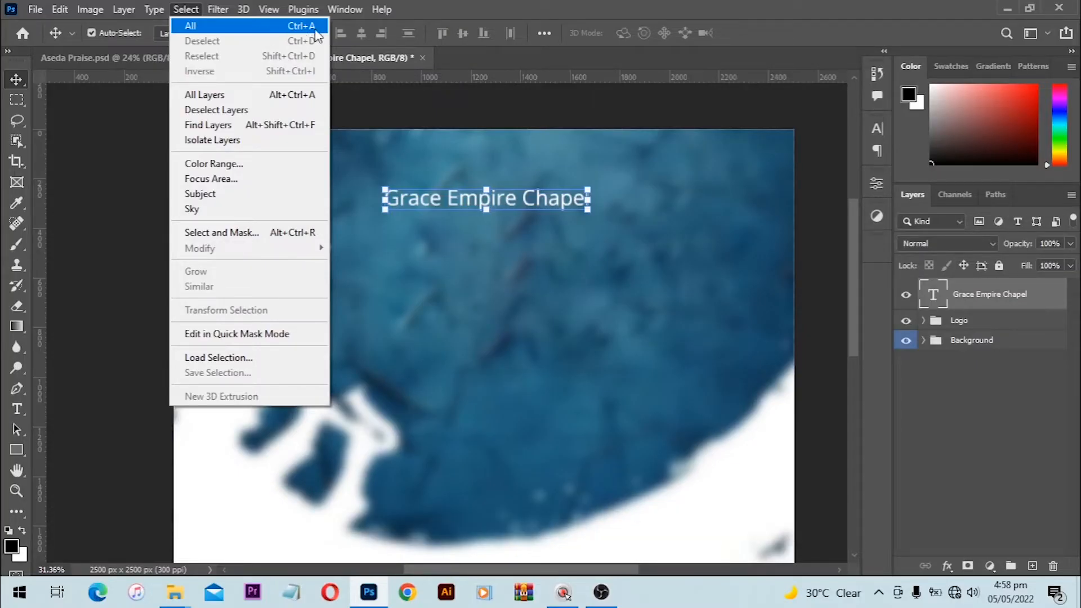
Step: Select the whole canvas, align the heading to its horizontal centre, then deselect
left_click(544, 6)
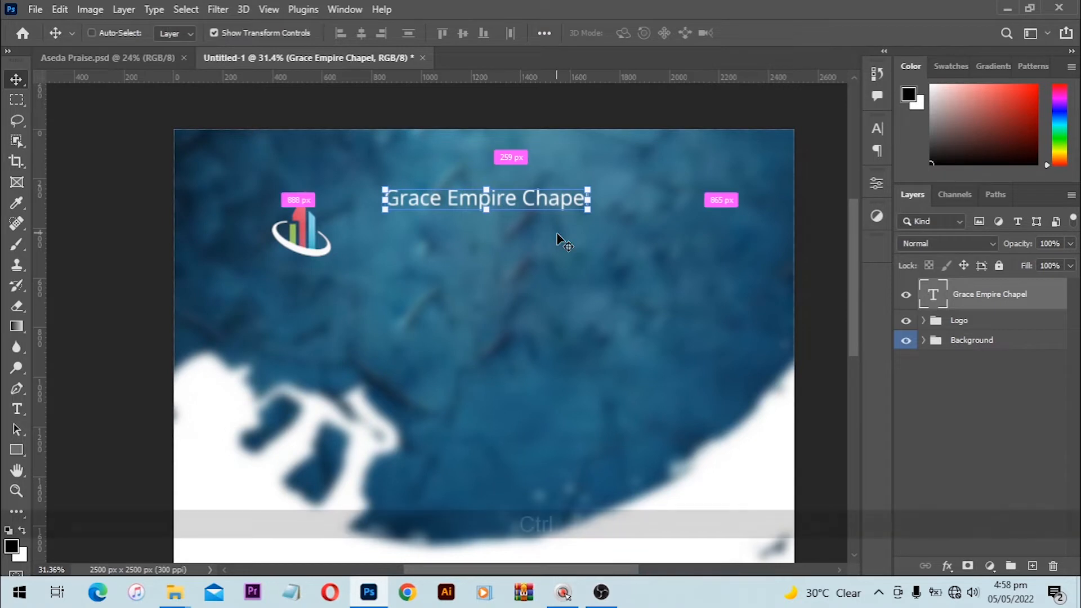
key("ctrl+a")
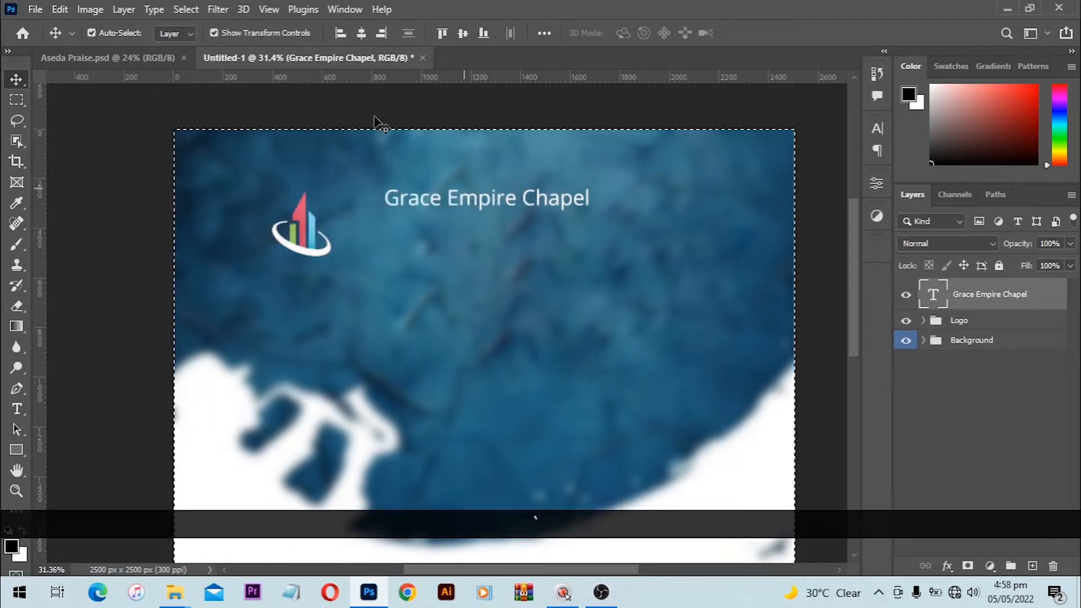
left_click(16, 99)
left_click(21, 120)
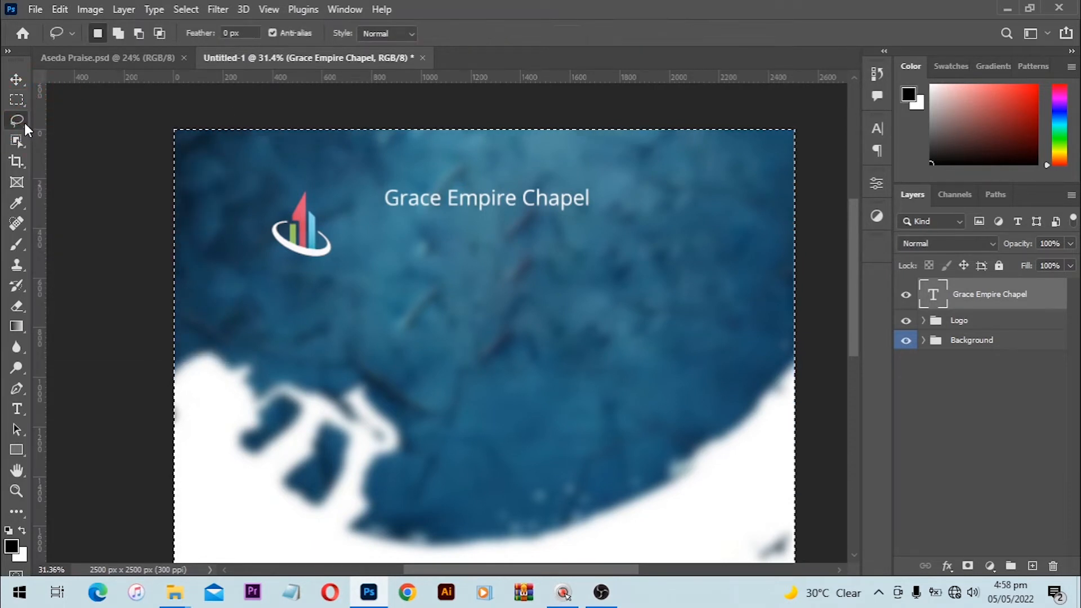
left_click(15, 79)
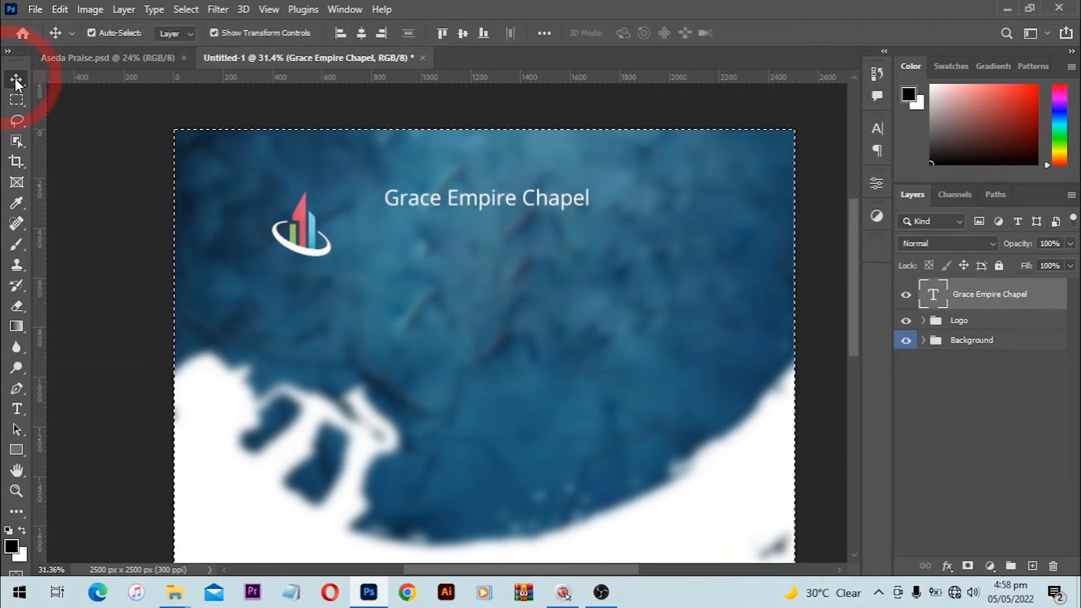
left_click(360, 37)
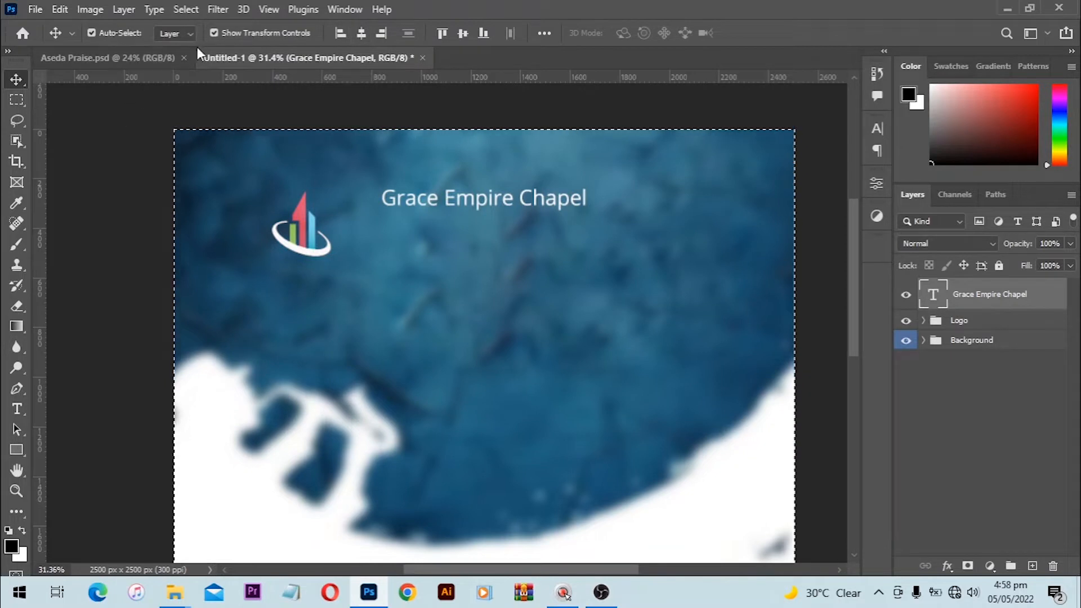
left_click(188, 9)
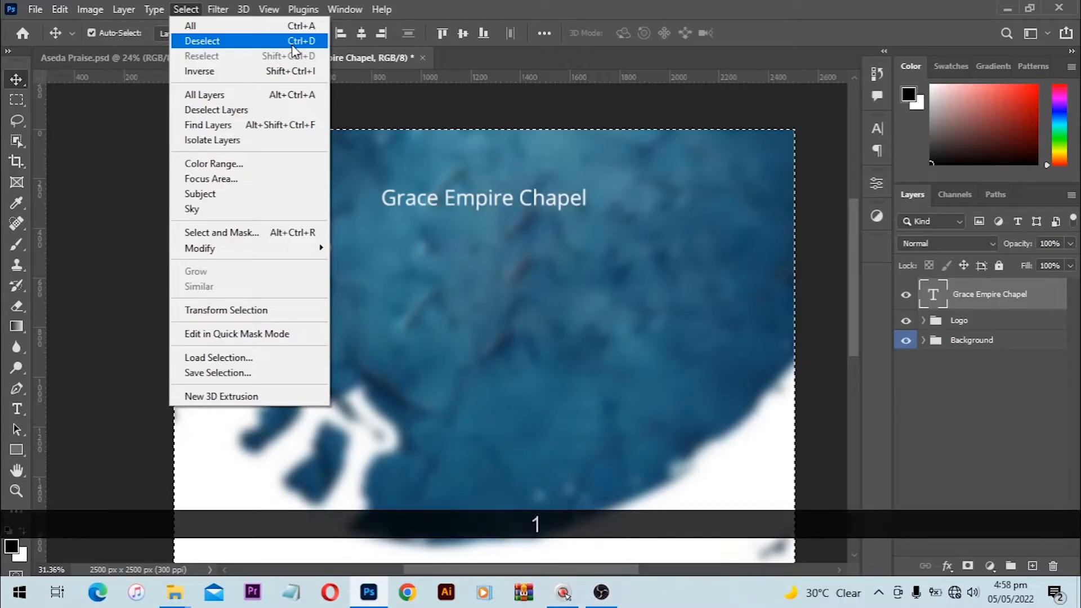
left_click(127, 126)
key("ctrl")
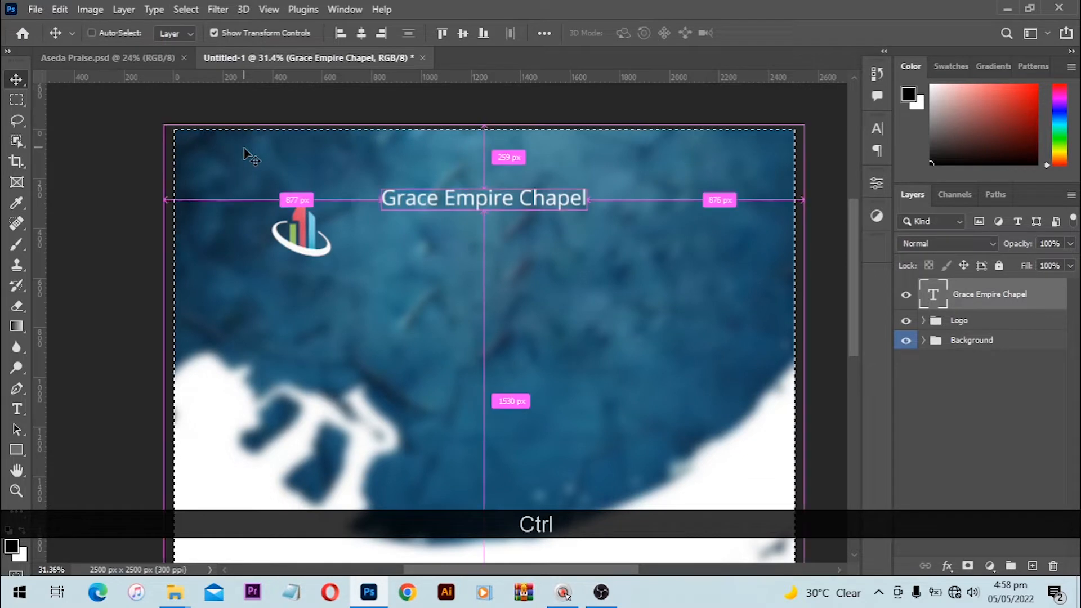
key("ctrl+d")
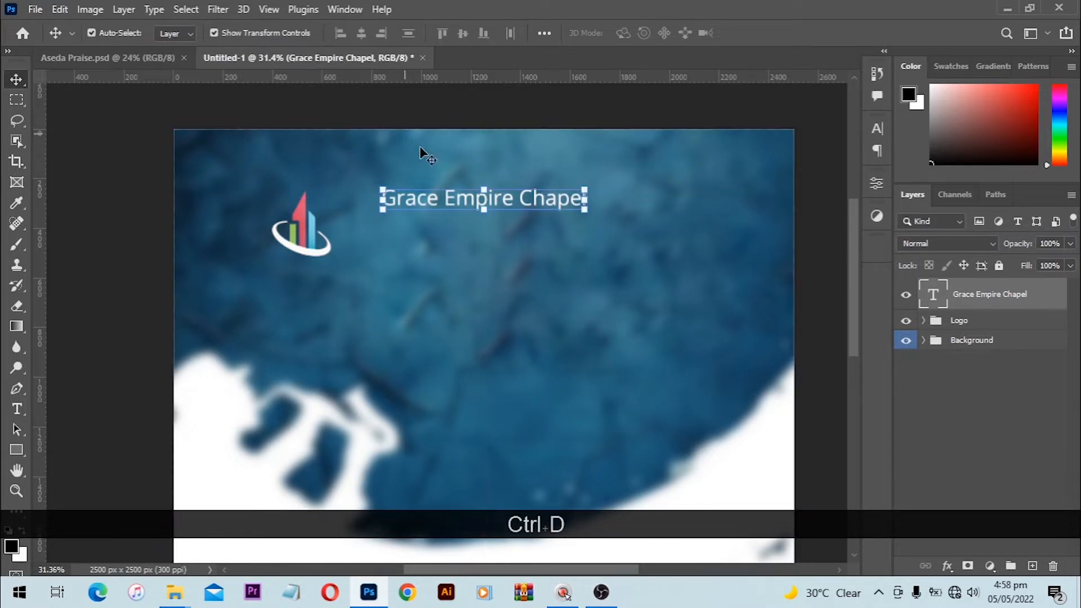
Step: Raise the heading about 37 px and drag a duplicate copy just below it
key("ctrl")
mouse_move(501, 207)
left_mouse_down()
mouse_move(516, 183)
mouse_move(516, 228)
mouse_move(513, 194)
left_mouse_up()
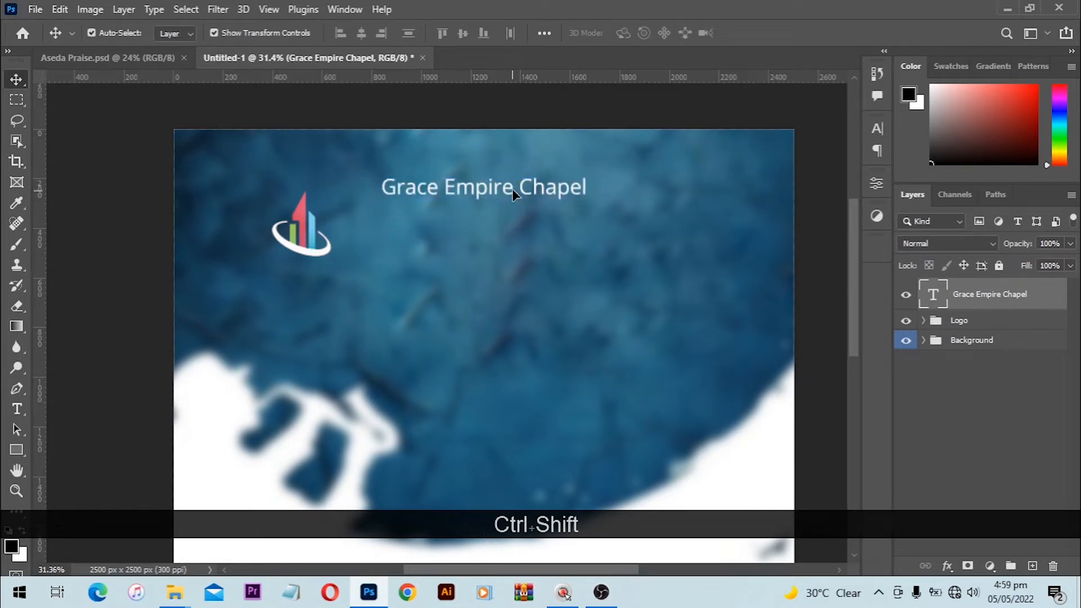
left_click(512, 188)
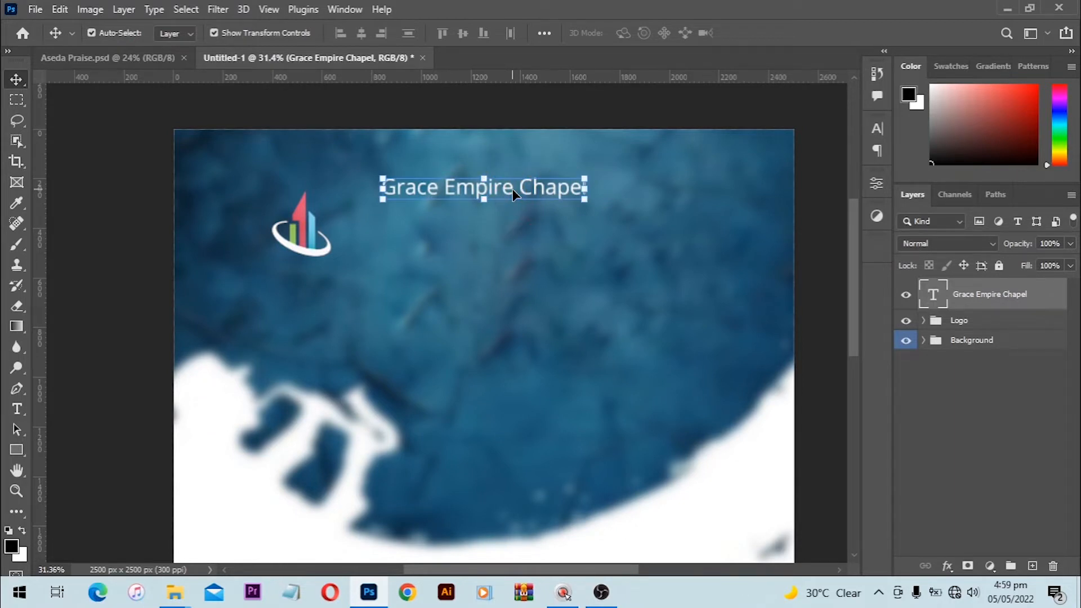
key("Up")
key("Up")
key("Up")
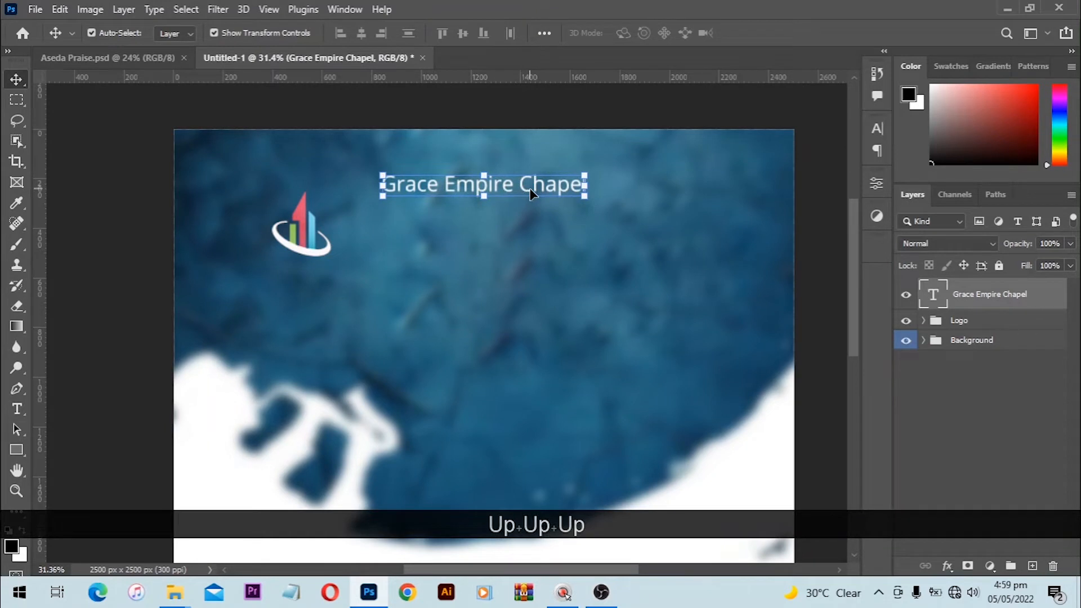
left_click_drag(532, 194, 534, 222)
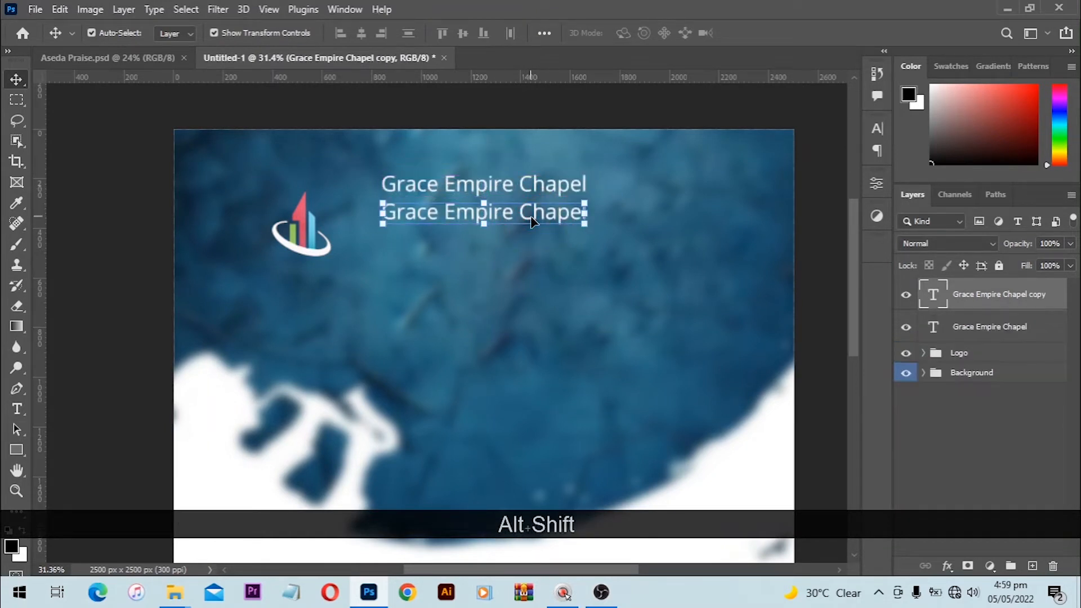
Step: Retype the copied heading line as 'presents' and commit the text
key("t")
left_click(532, 221)
key("ctrl+a")
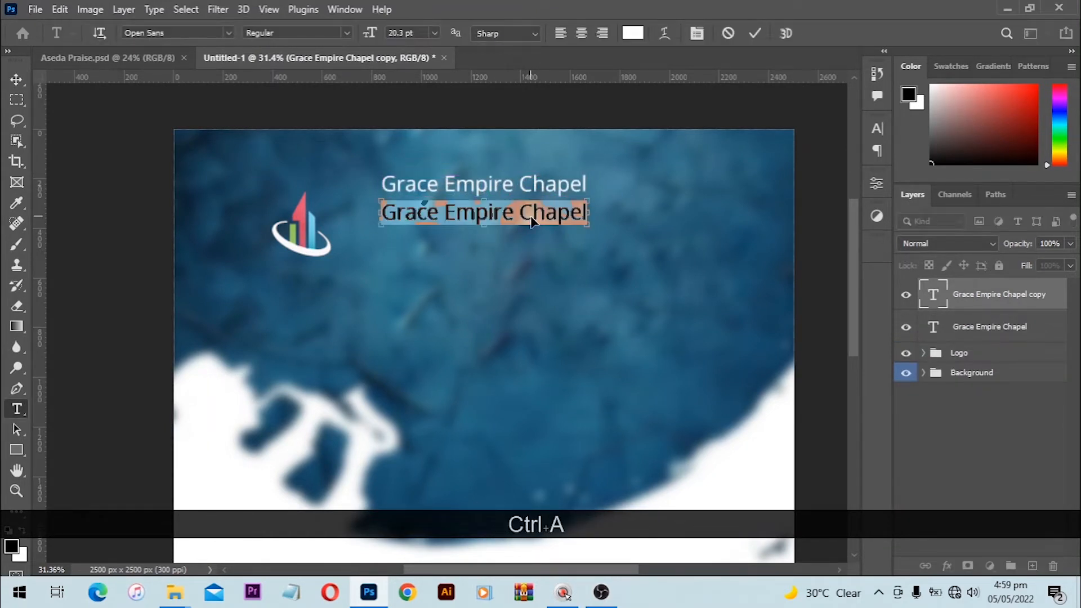
type("prese")
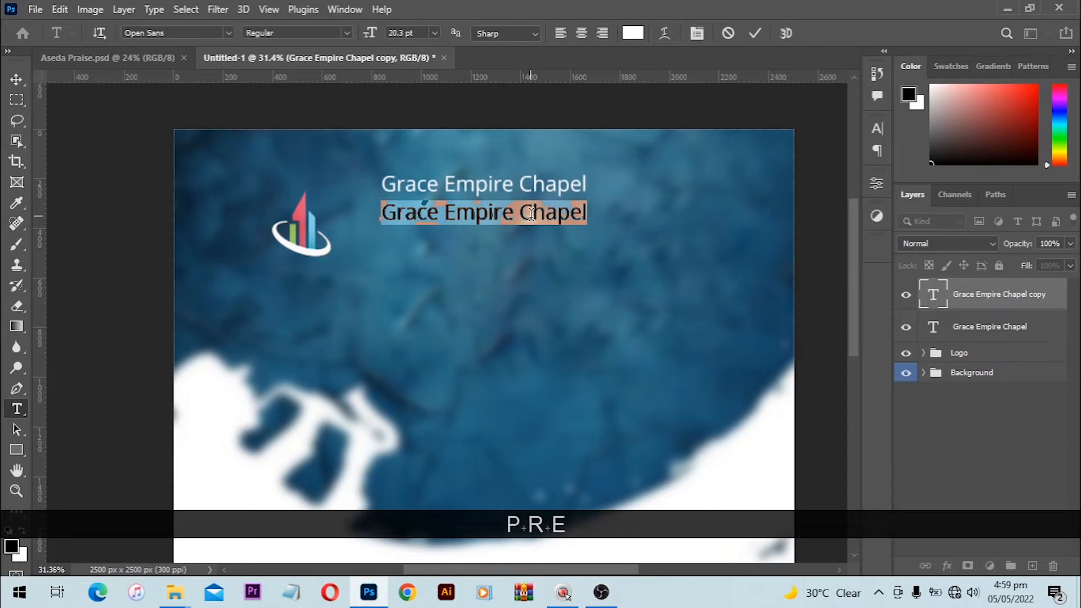
type("nts")
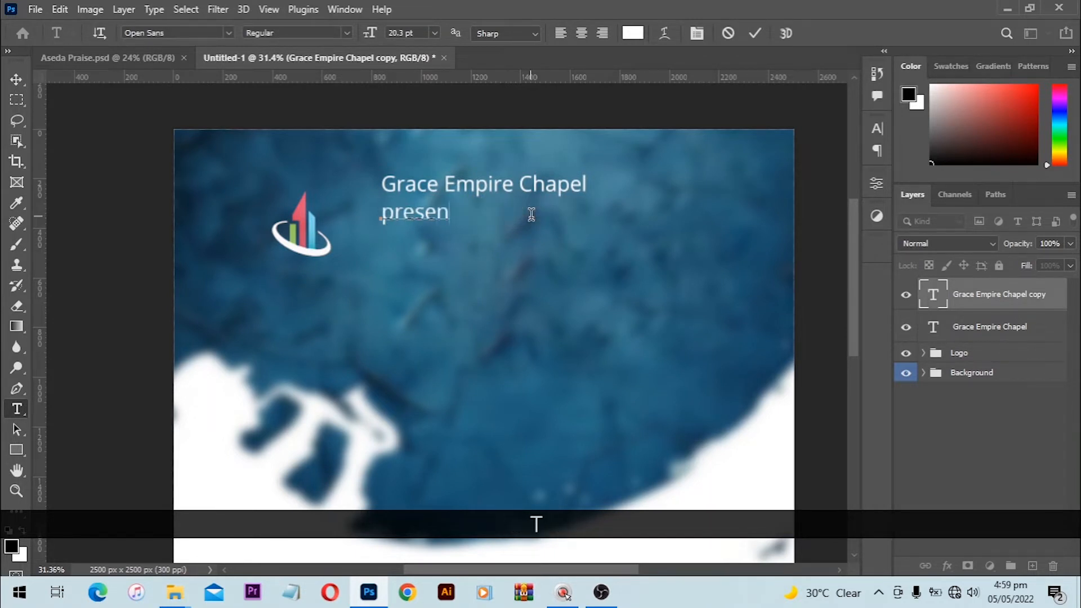
key("Return")
key("v")
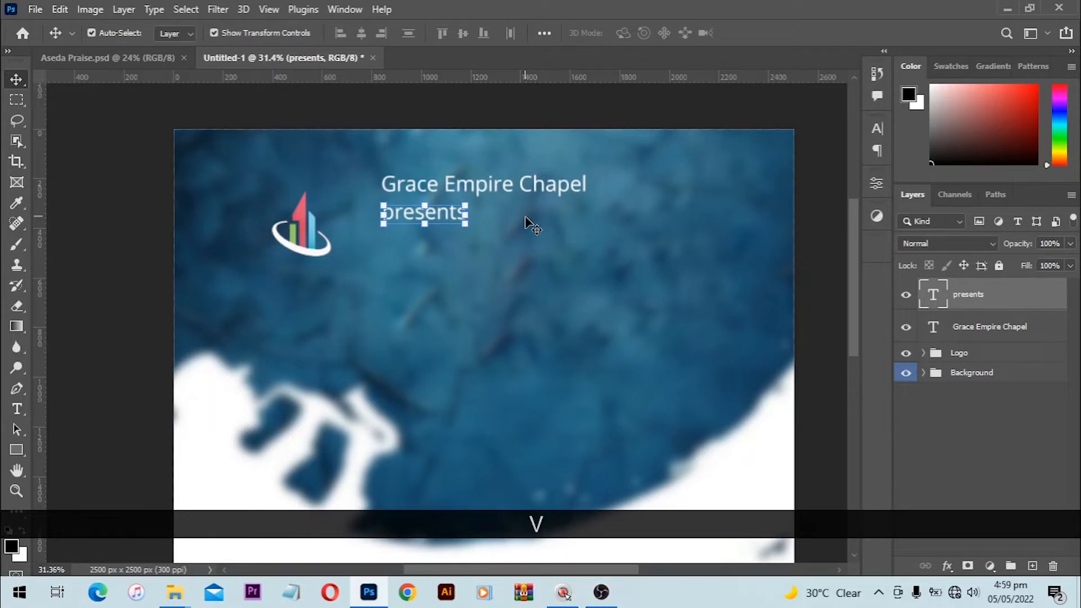
left_click(561, 195)
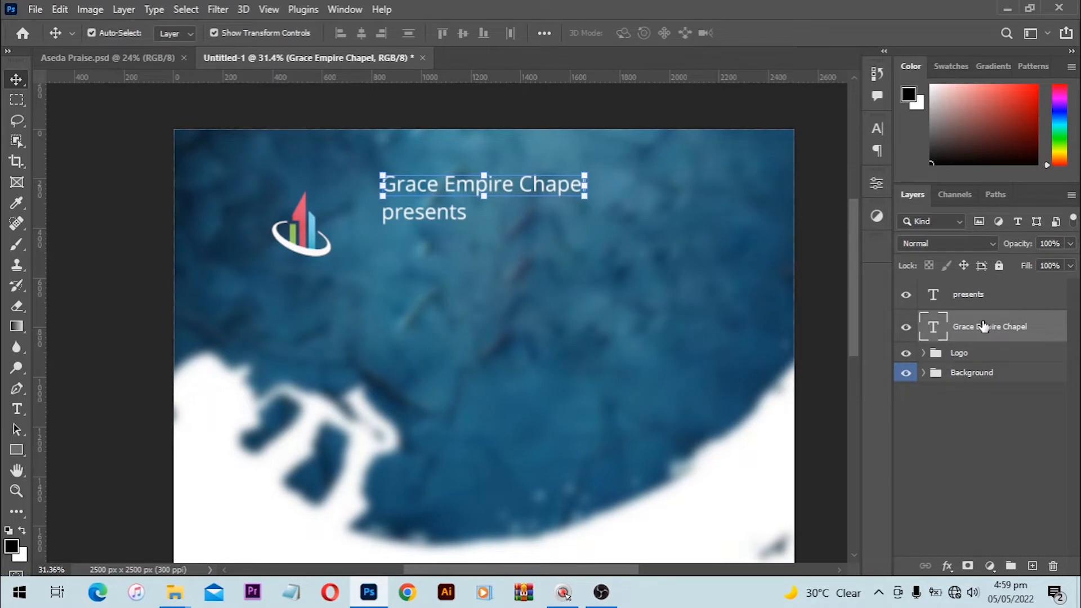
Step: Make and move trial copies of the heading, then undo and delete them
left_click_drag(984, 327, 1031, 566)
left_click_drag(545, 190, 546, 335)
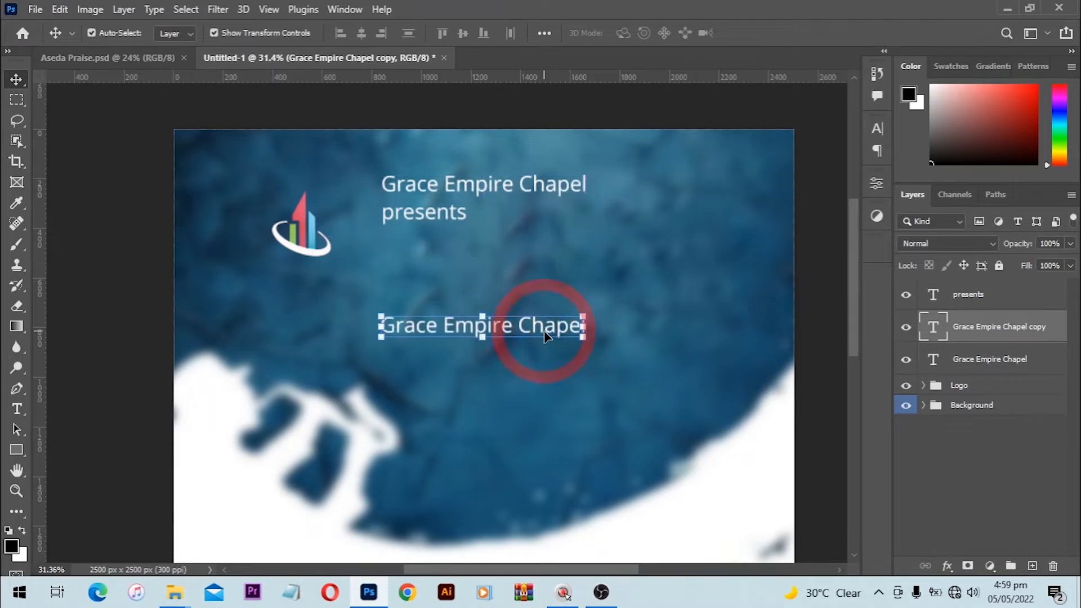
key("Delete")
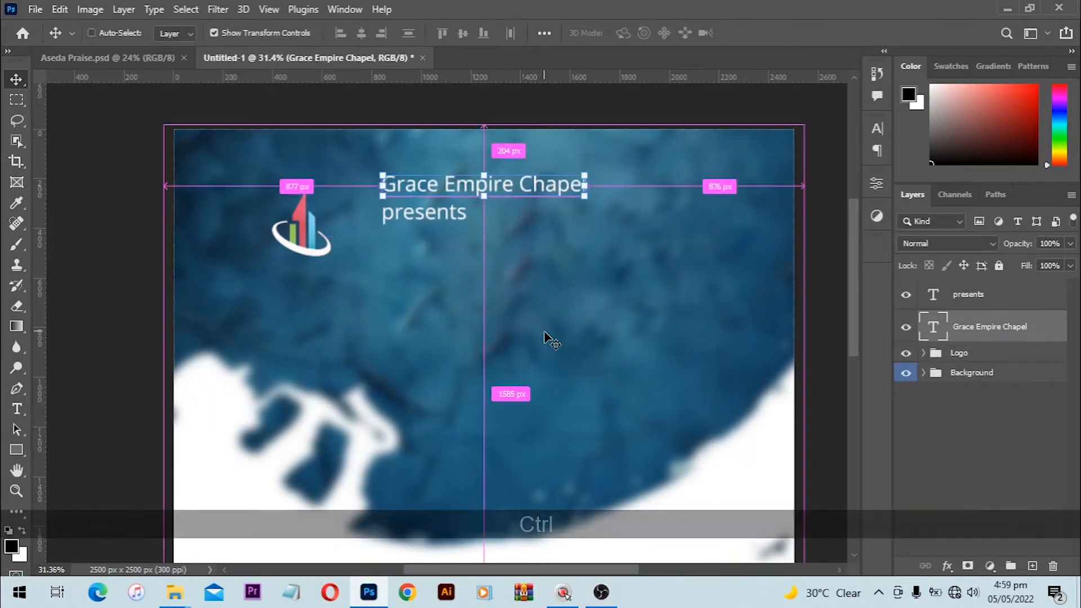
key("ctrl+j")
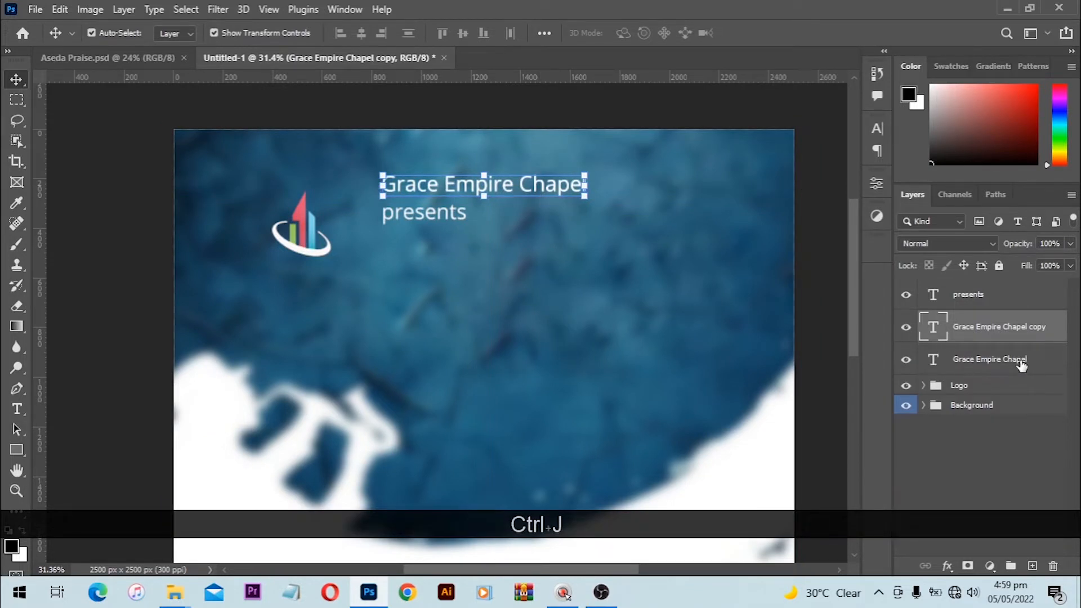
left_click_drag(528, 191, 522, 317)
key("ctrl+j")
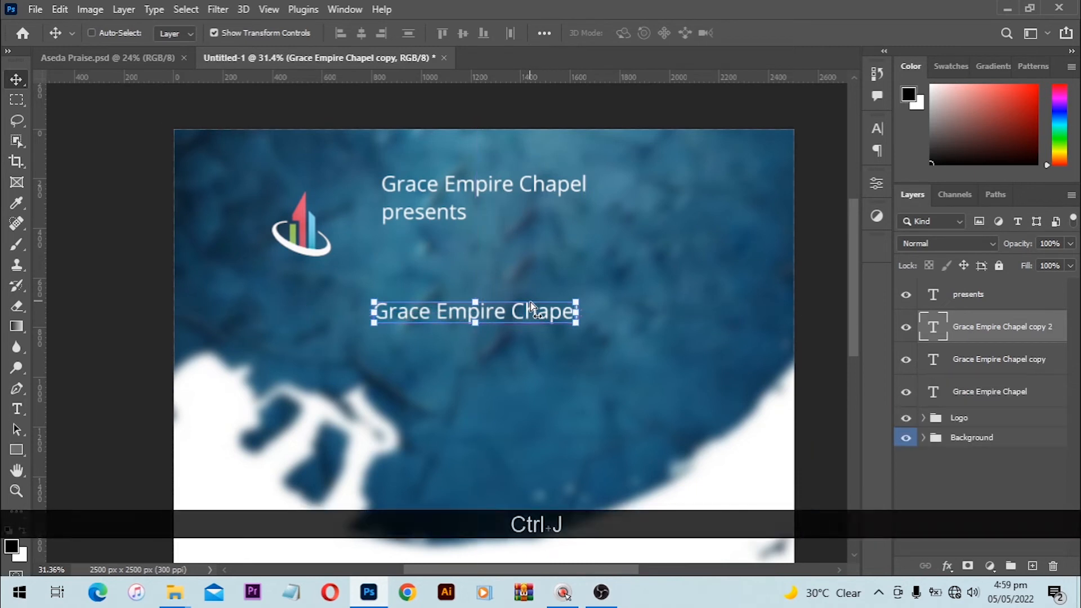
left_click_drag(520, 313, 520, 358)
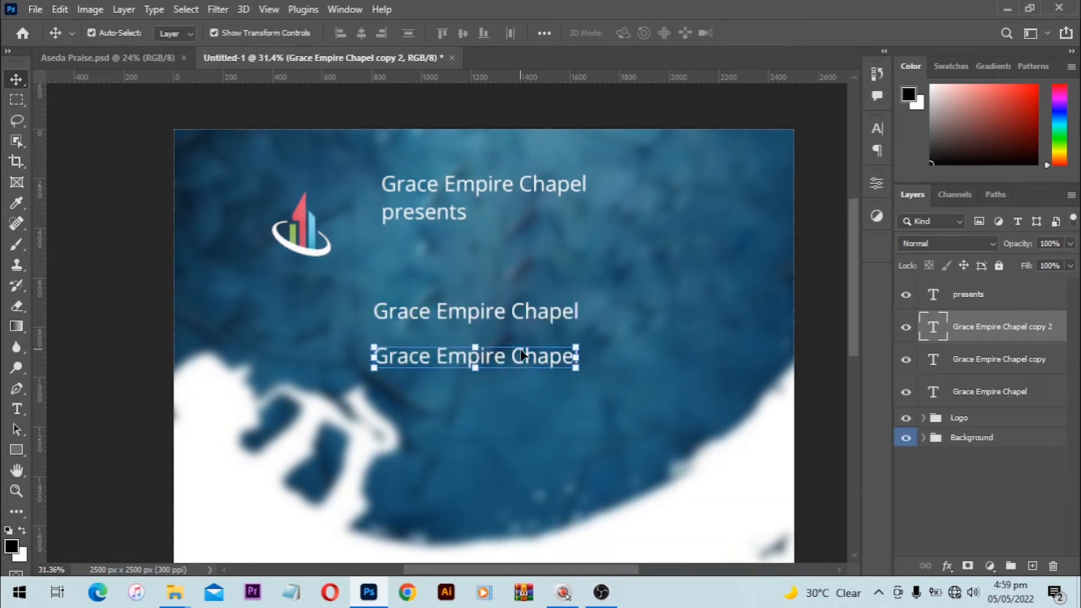
key("ctrl+z")
key("ctrl+z")
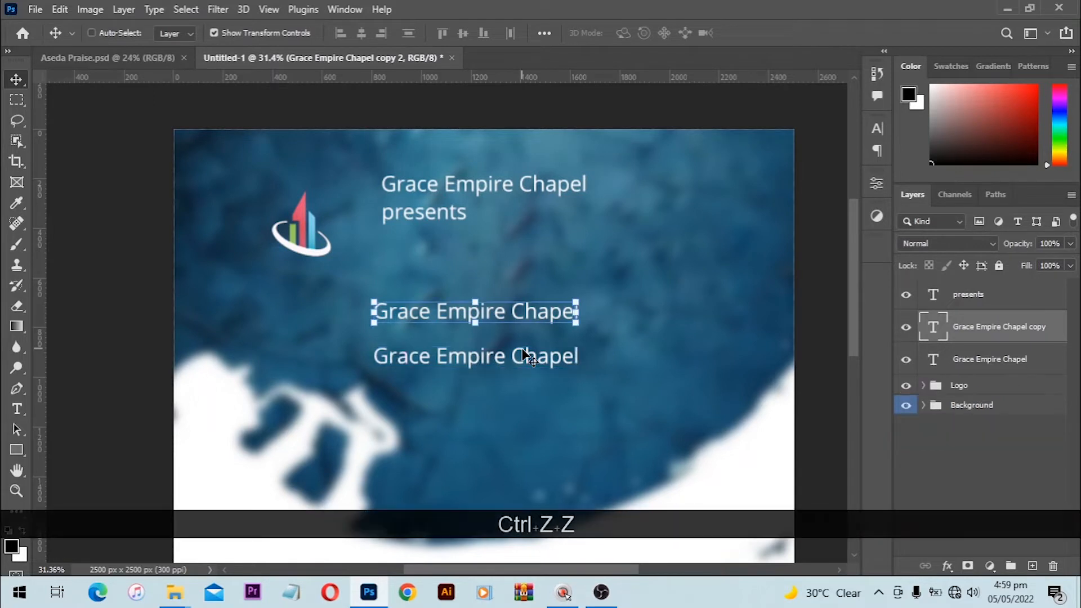
key("ctrl+z")
key("ctrl")
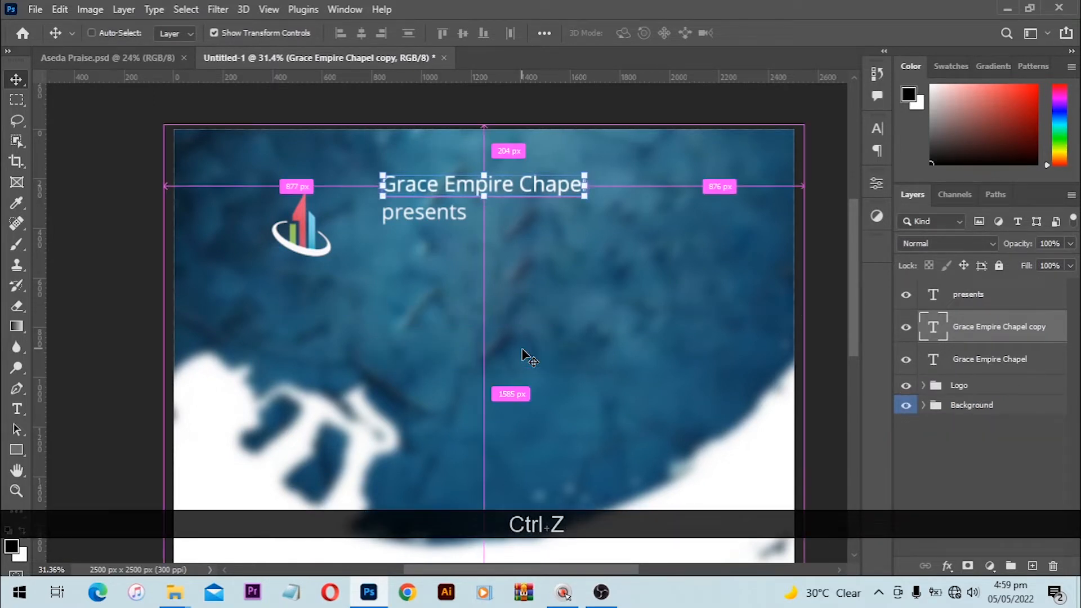
key("z")
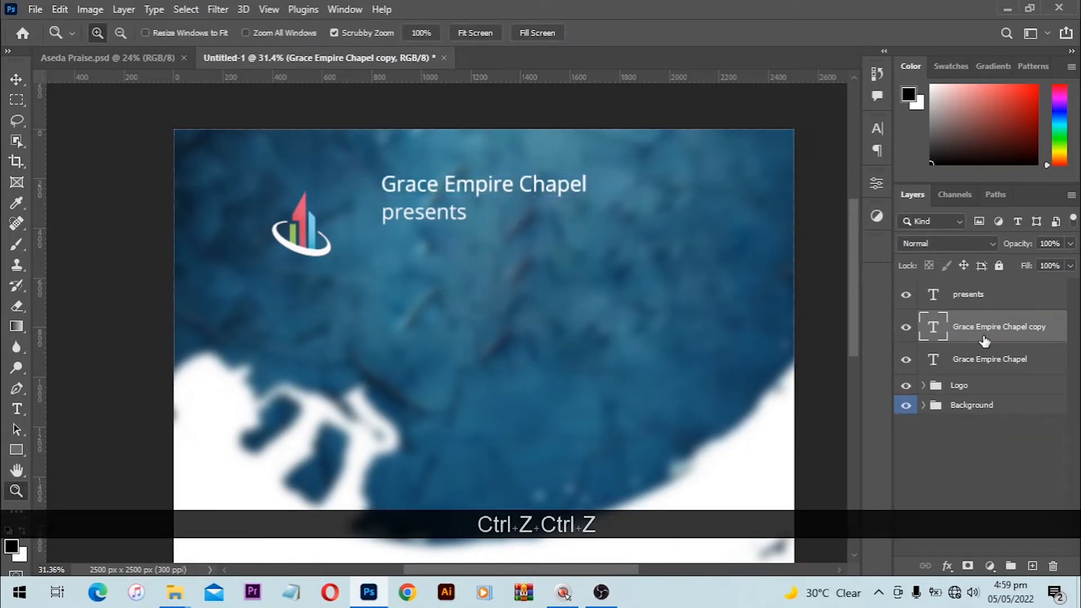
key("Print")
key("Delete")
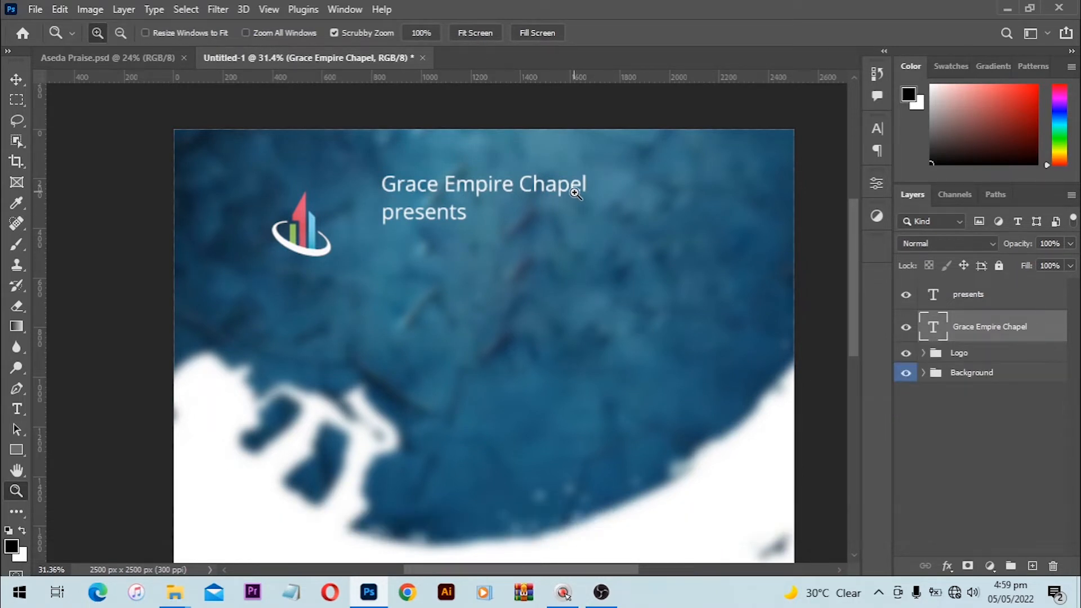
key("v")
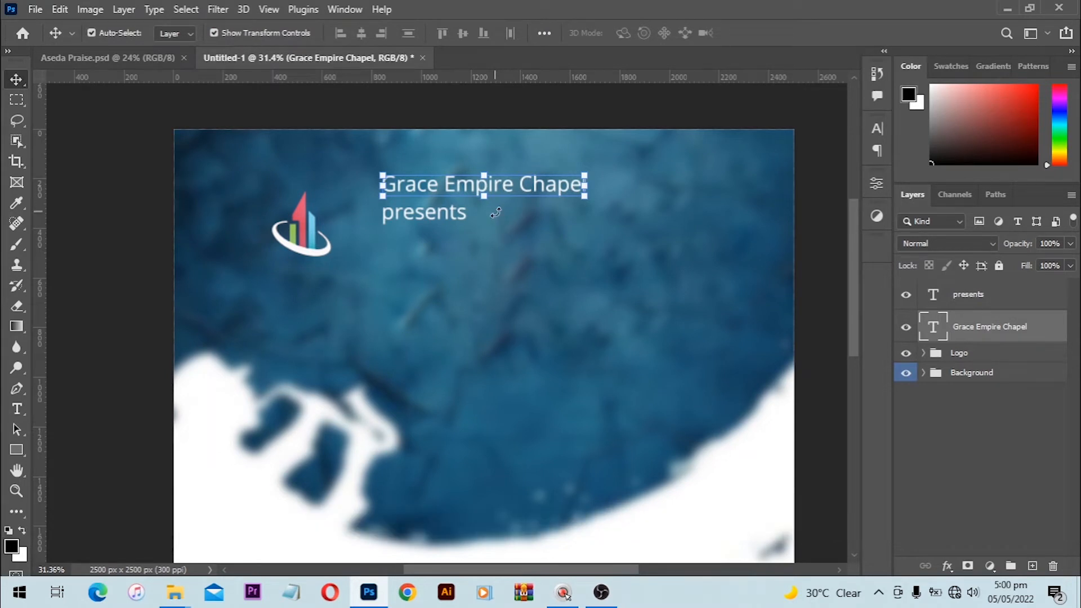
Step: Alt-drag another Grace Empire Chapel copy further down, then delete that extra copy
key("alt")
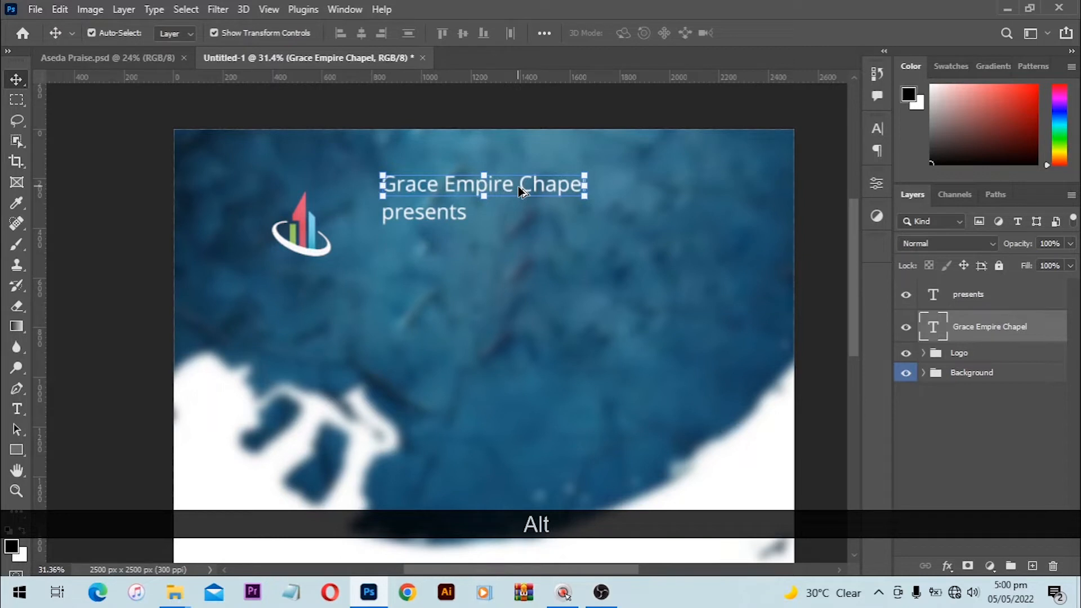
key("alt")
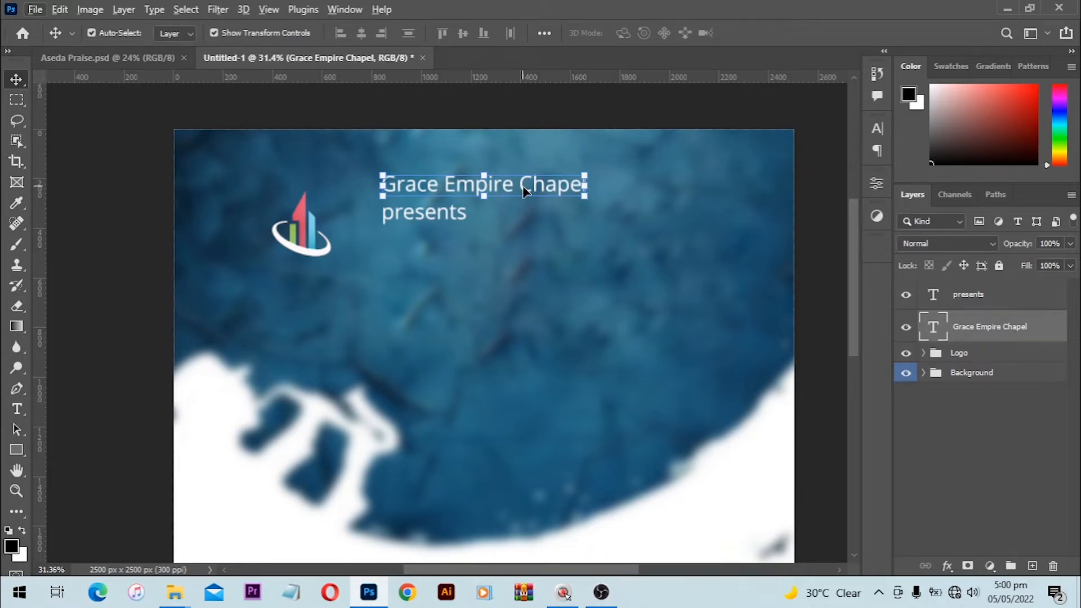
key("alt")
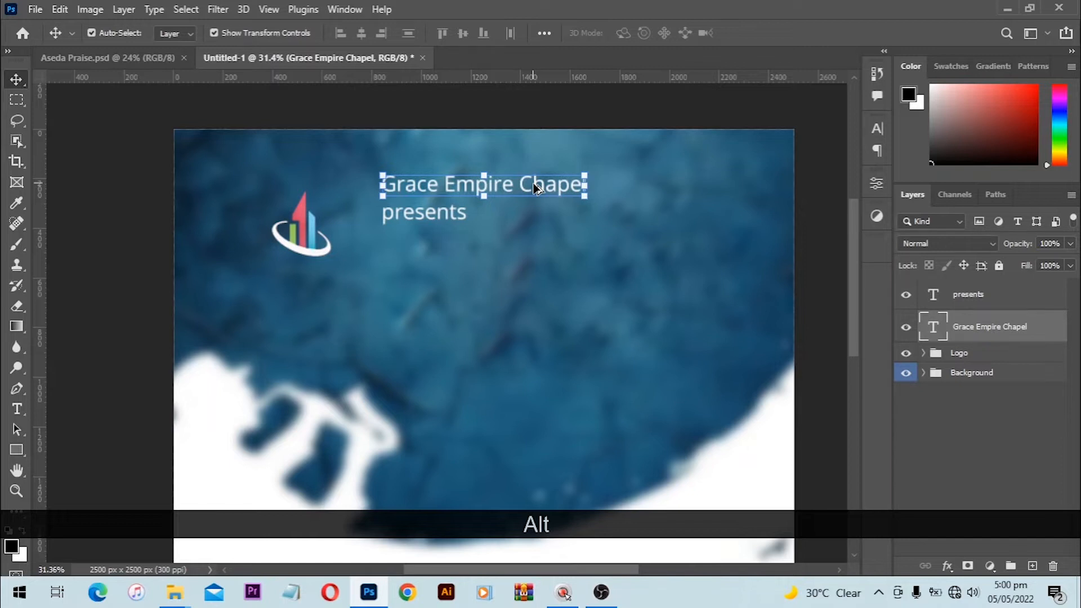
left_click_drag(533, 184, 534, 265)
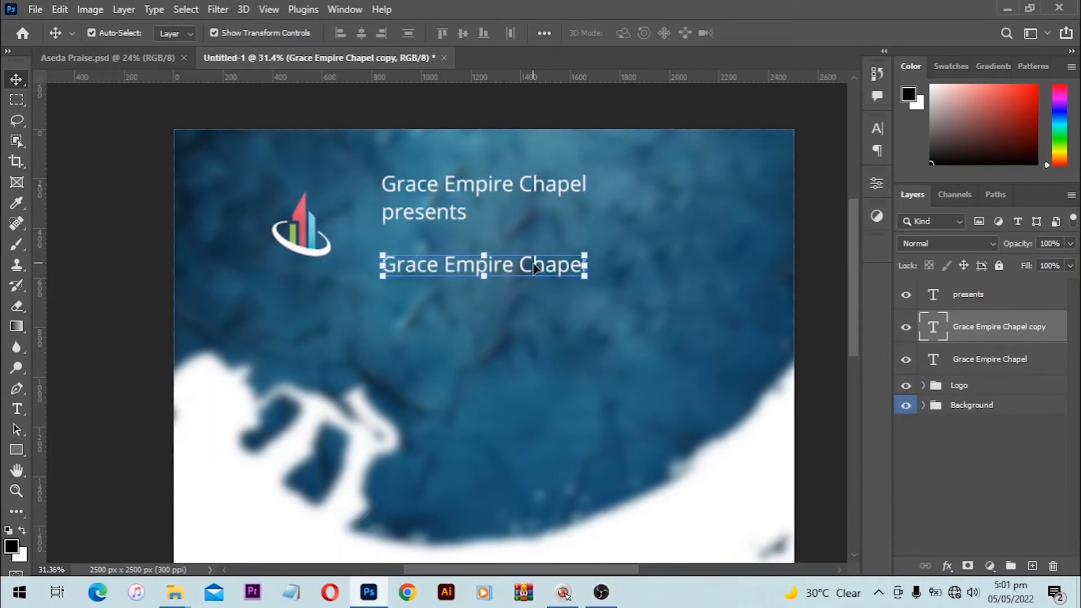
key("Delete")
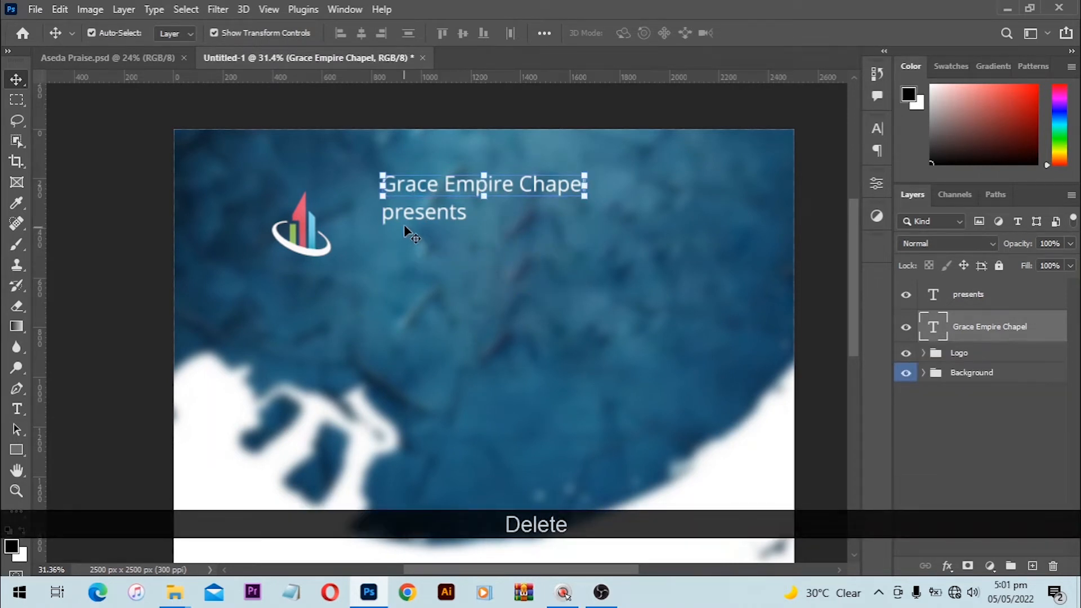
left_click(326, 108)
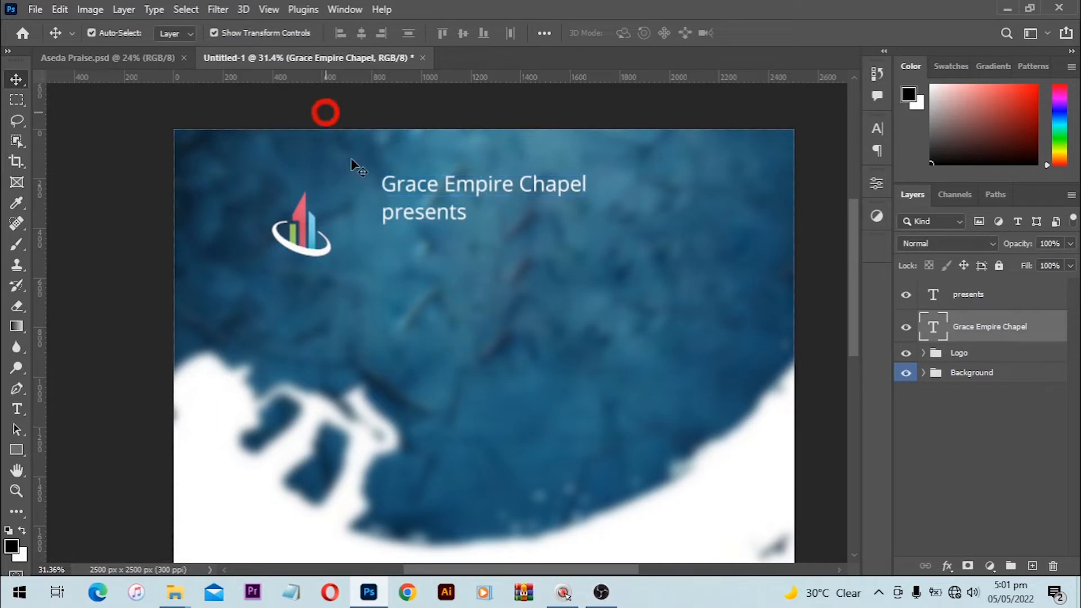
Step: Centre 'presents' horizontally on the canvas and nudge it slightly down
left_click(445, 224)
key("ctrl+a")
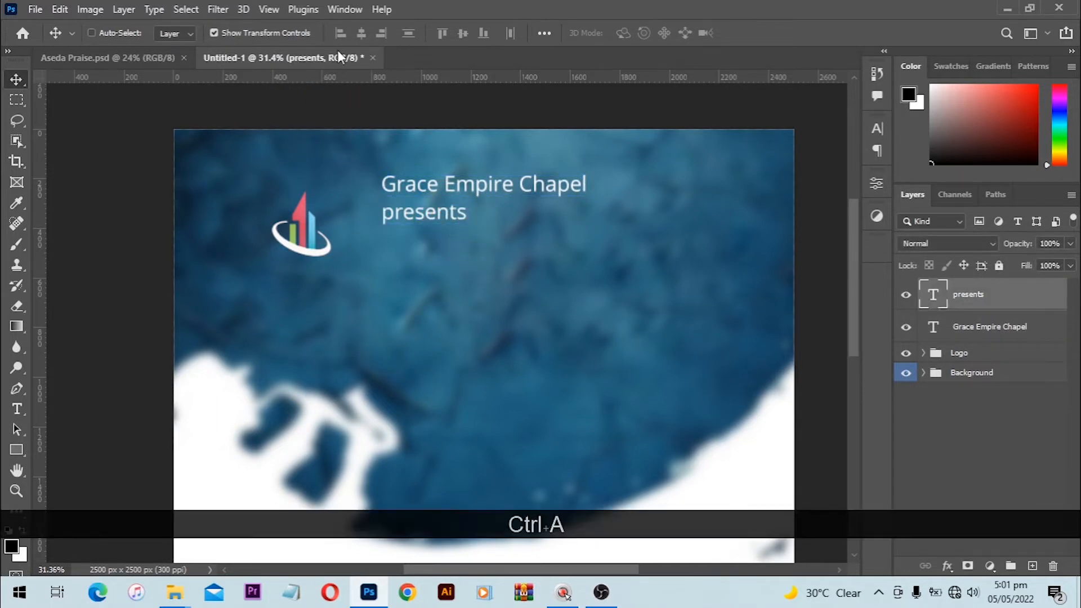
left_click(361, 33)
key("ctrl+d")
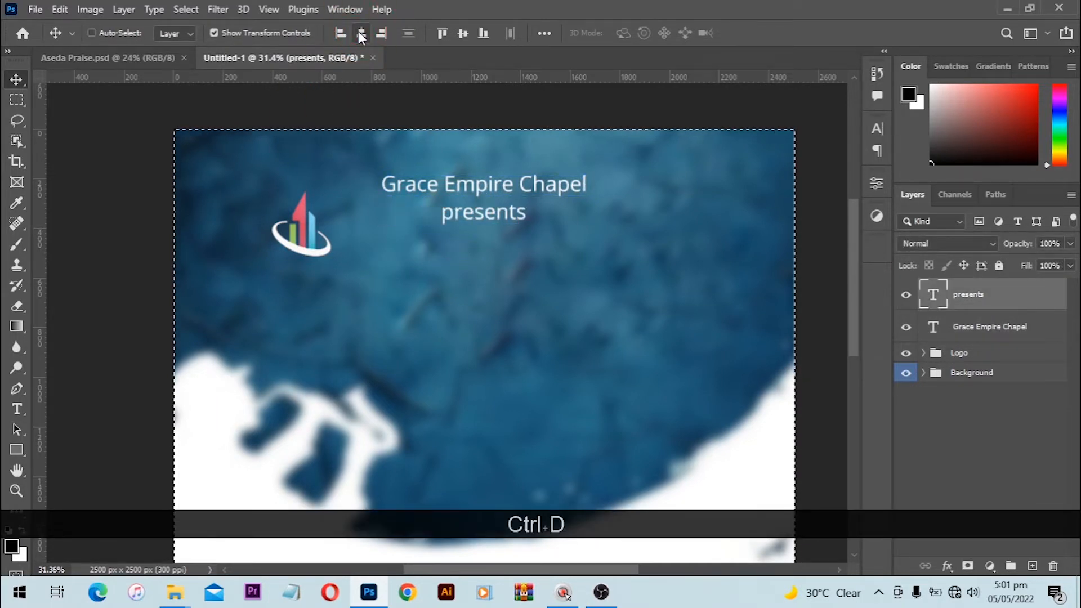
left_click(593, 113)
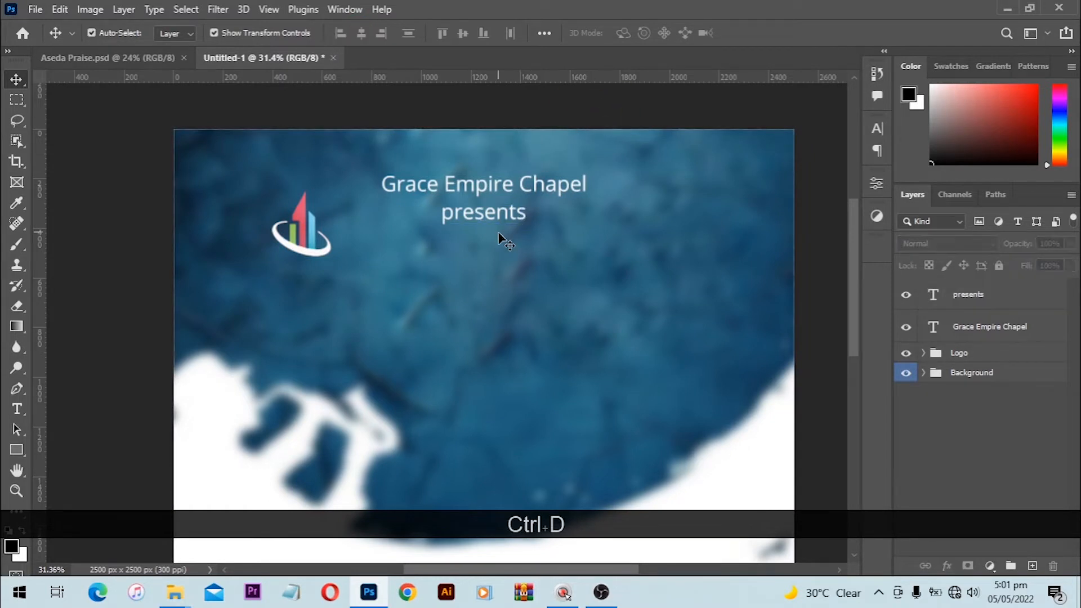
left_click(502, 217)
key("Down")
key("Down")
key("Down")
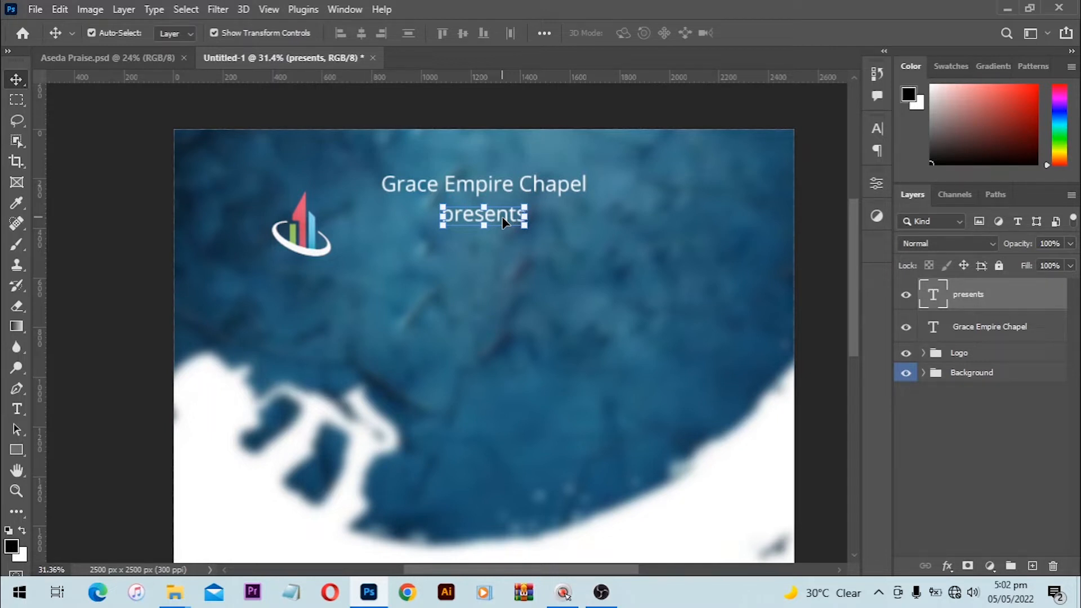
mouse_move(184, 603)
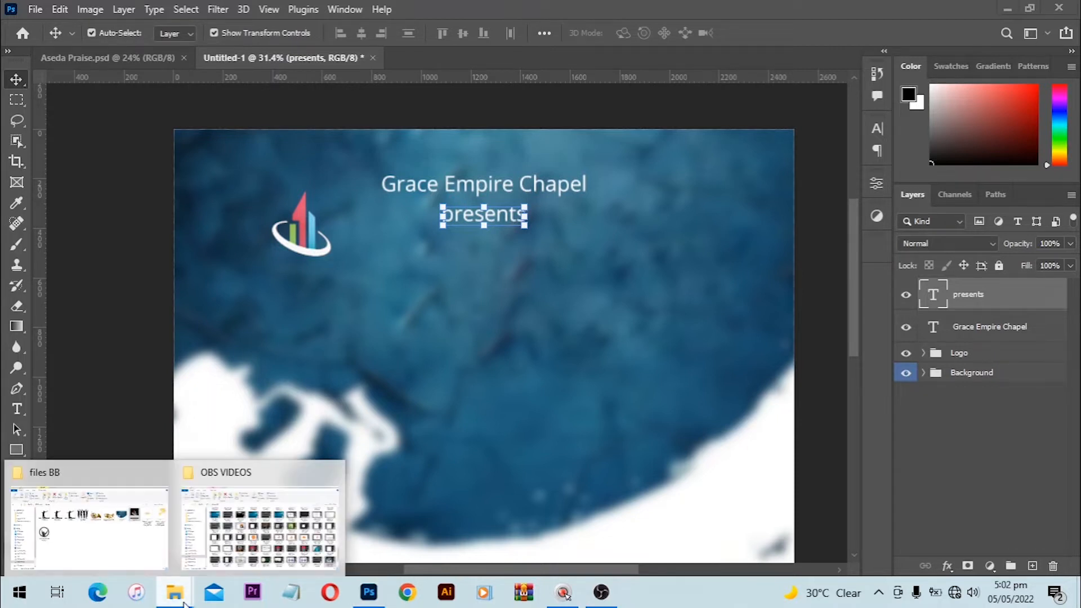
Step: Go up from files BB to USB Drive (I:) and open 'house of power 2 copy'
left_click(93, 525)
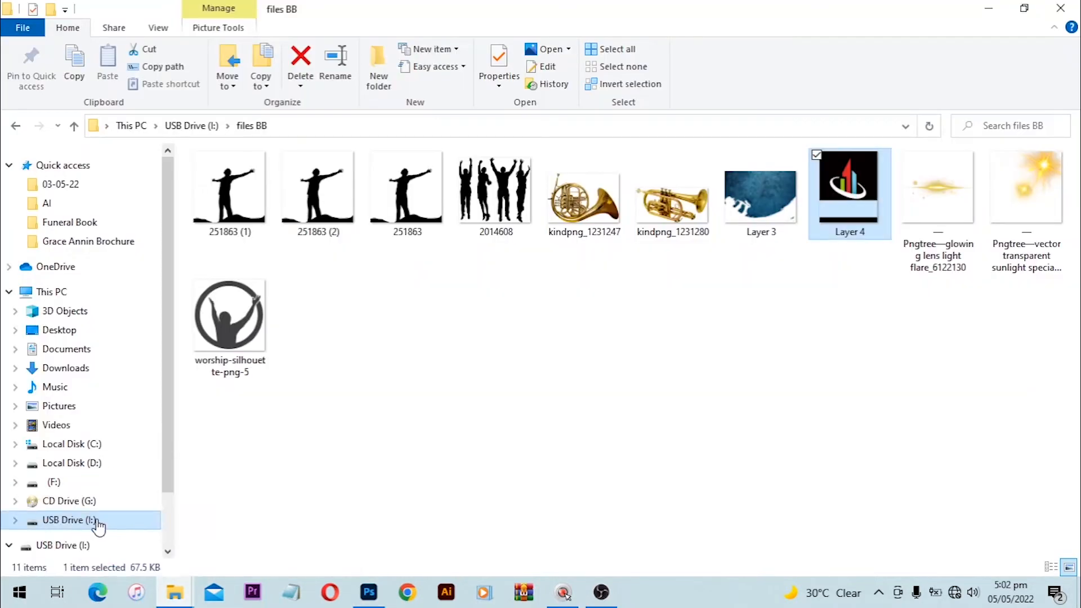
key("BackSpace")
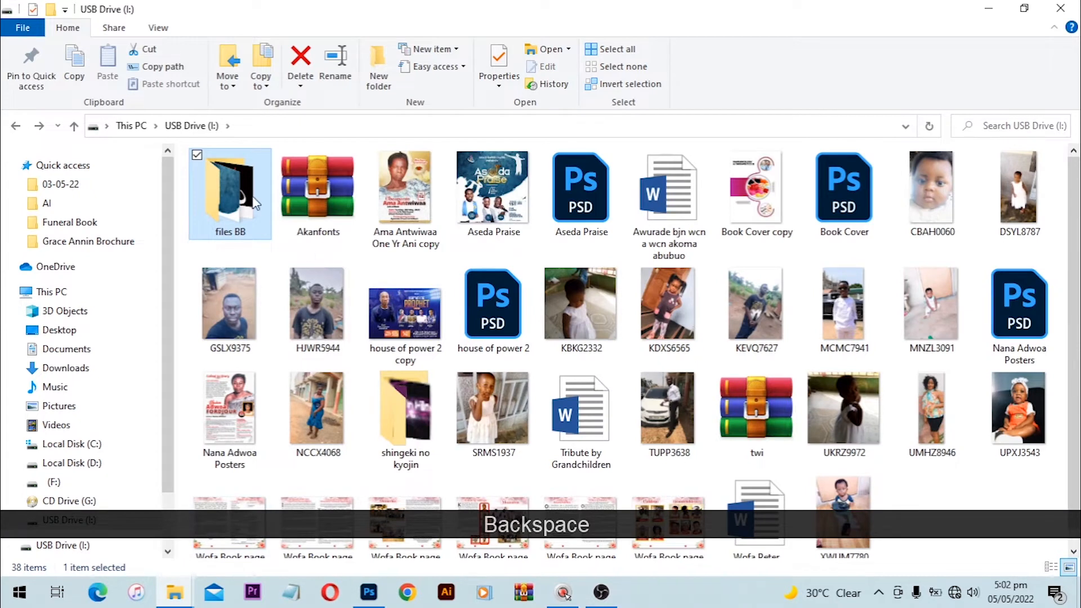
left_click(427, 309)
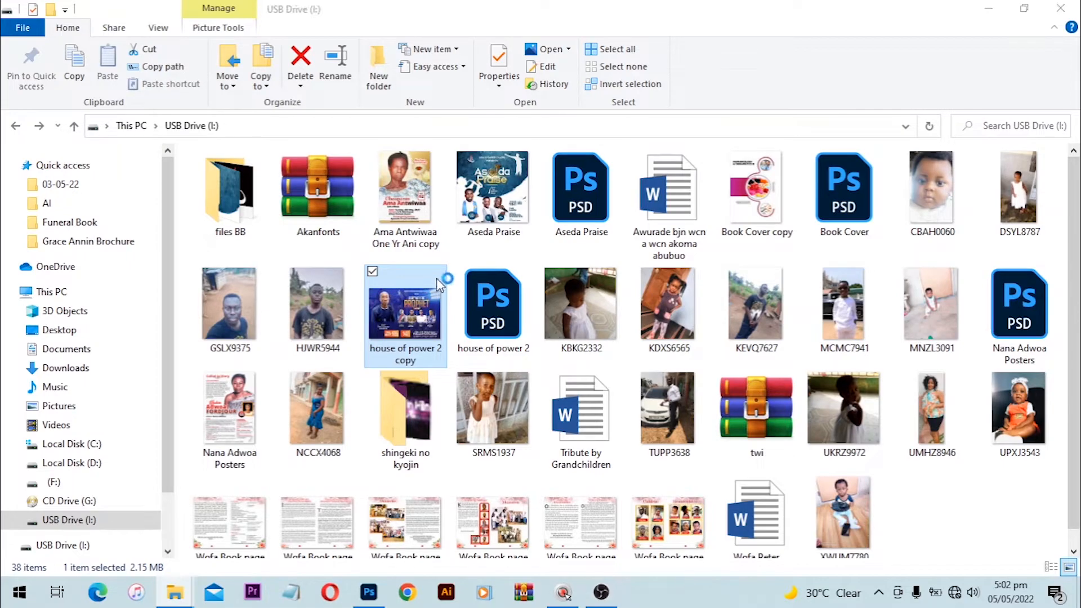
double_click(428, 319)
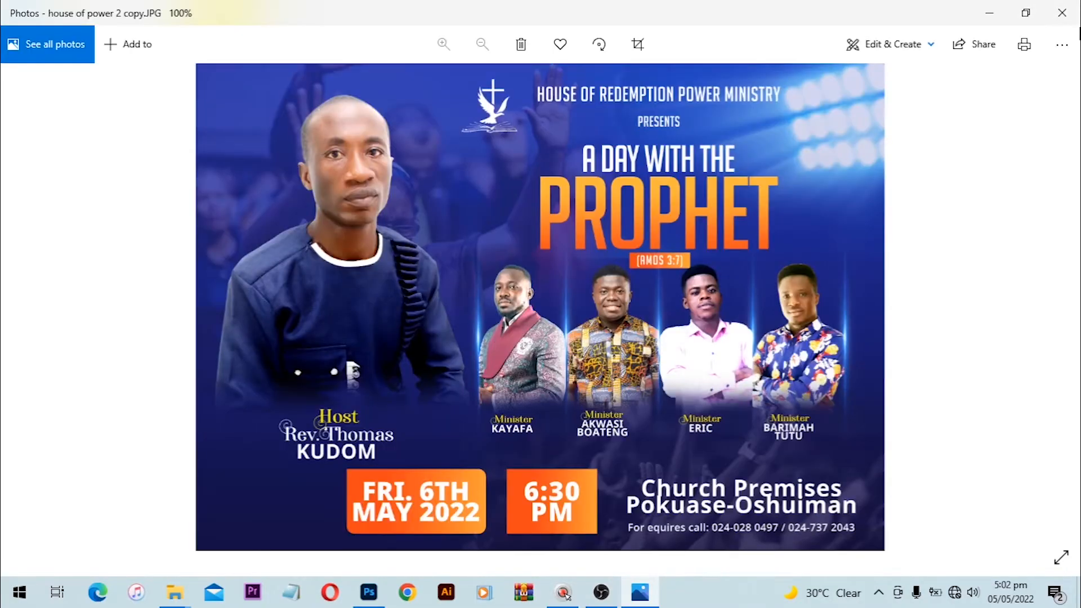
Step: Minimize the photo viewer and switch back to the Untitled-1 flyer in Photoshop
left_click(988, 11)
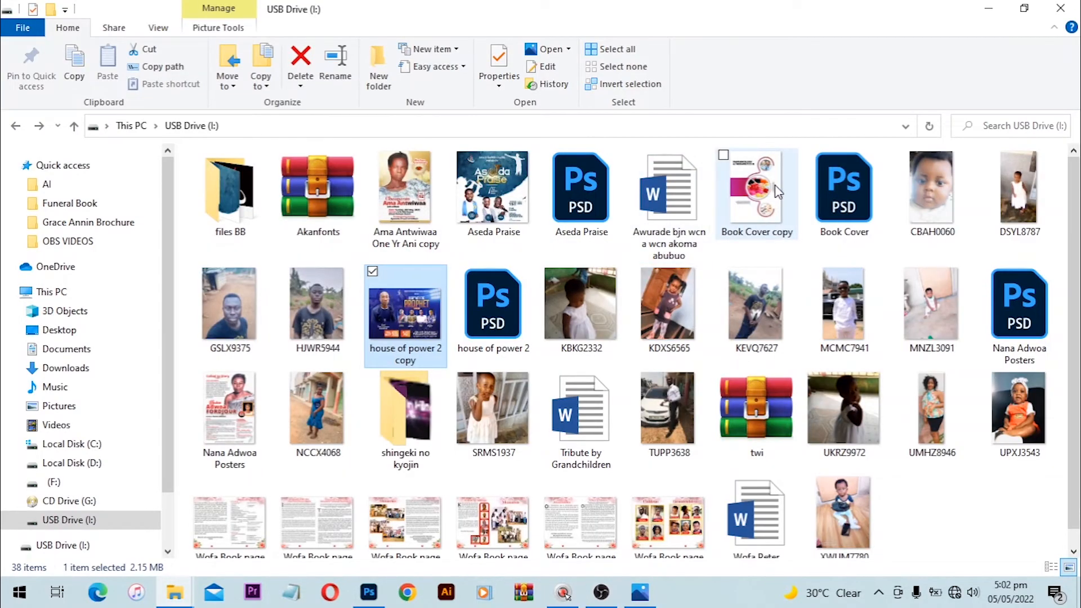
left_click(757, 189)
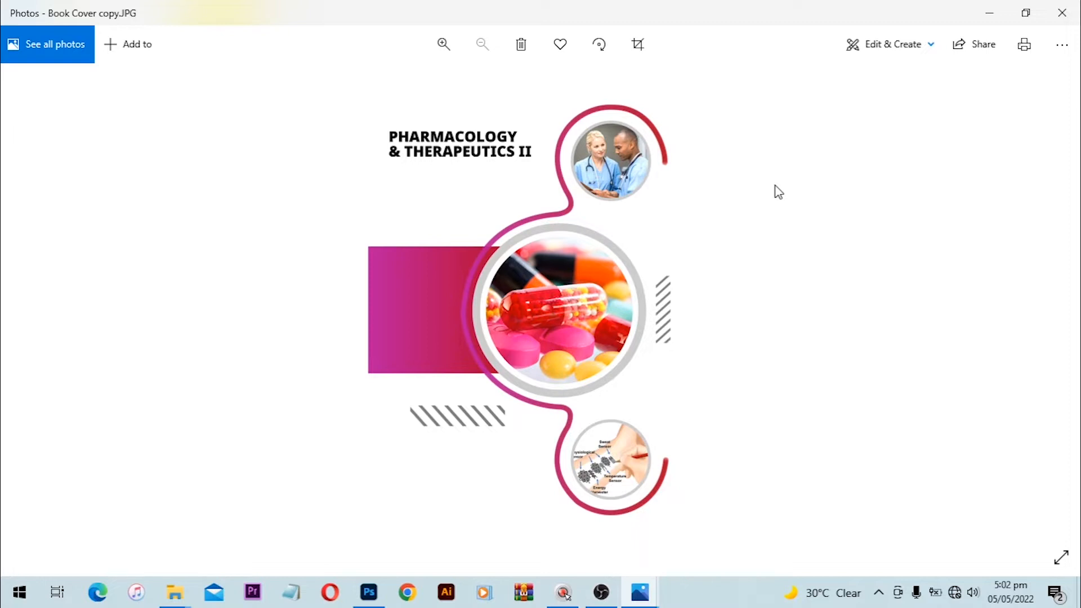
left_click(379, 602)
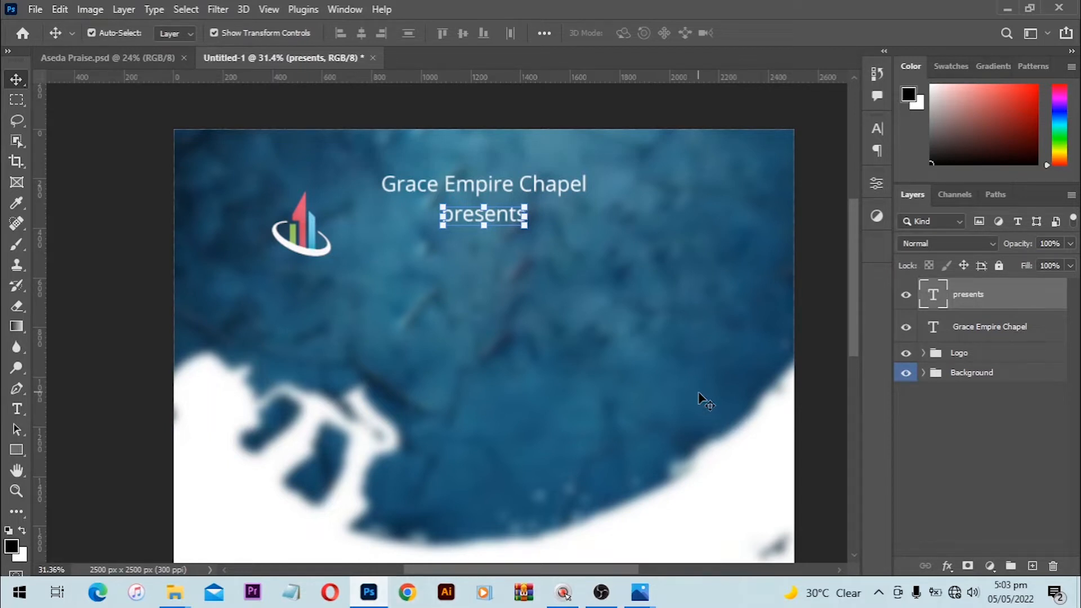
scroll(700, 398, "down", 2)
left_click(842, 236)
left_click(115, 56)
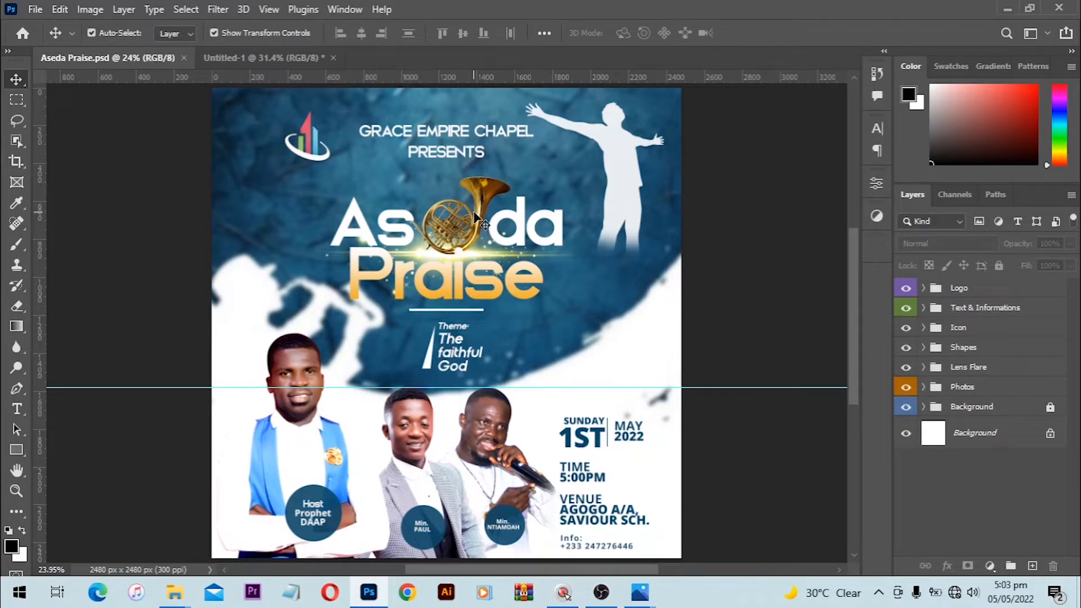
left_click(478, 129)
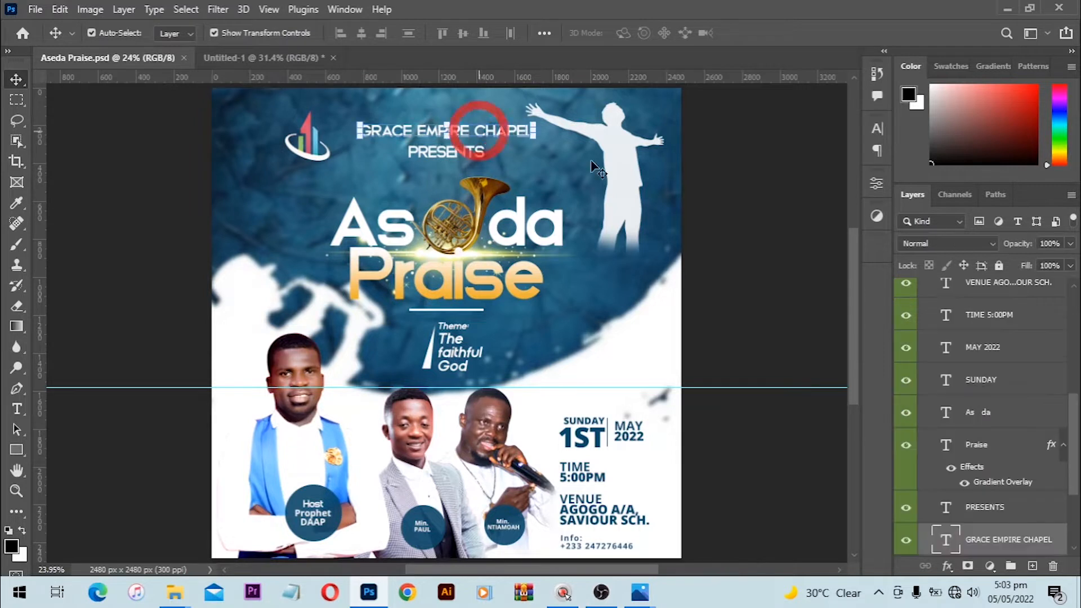
left_click(877, 129)
left_click(877, 128)
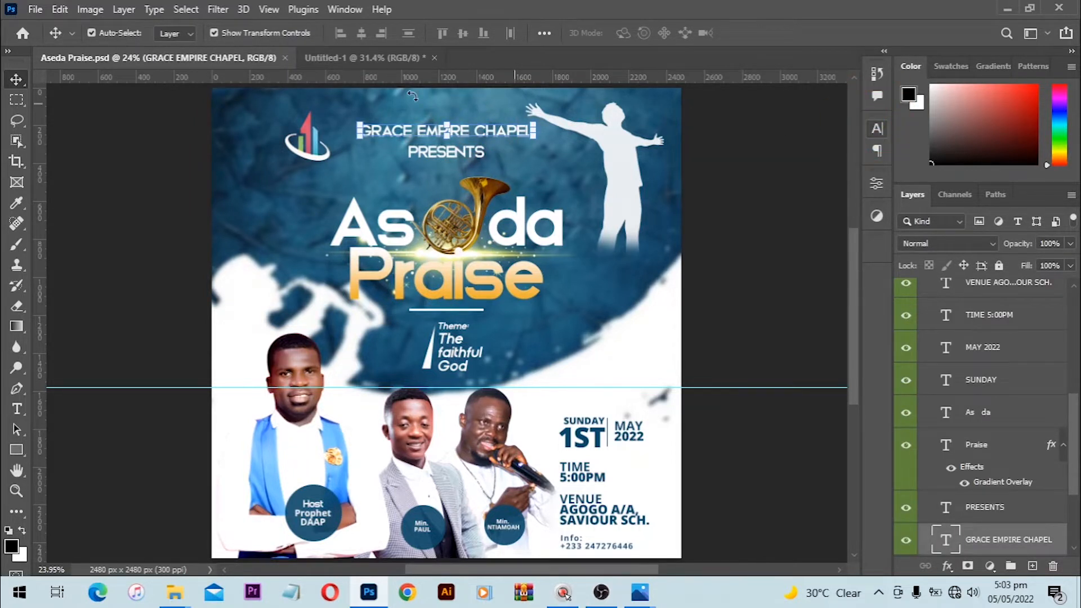
left_click(326, 57)
left_click(513, 142)
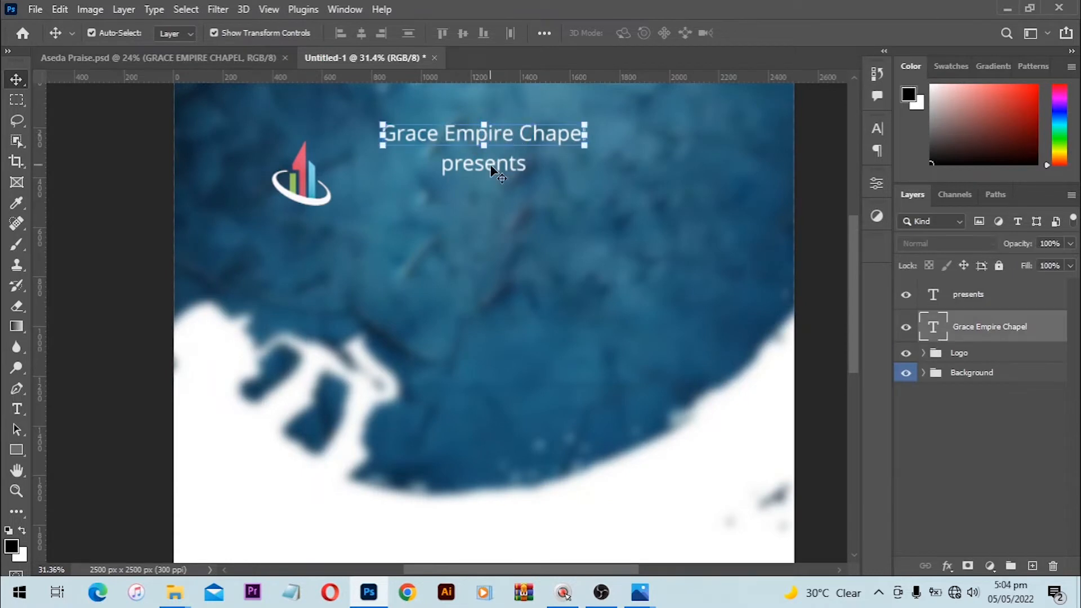
Step: Set both Grace Empire Chapel and presents lines to the Gacor Personal Use font
left_click(964, 294, "shift")
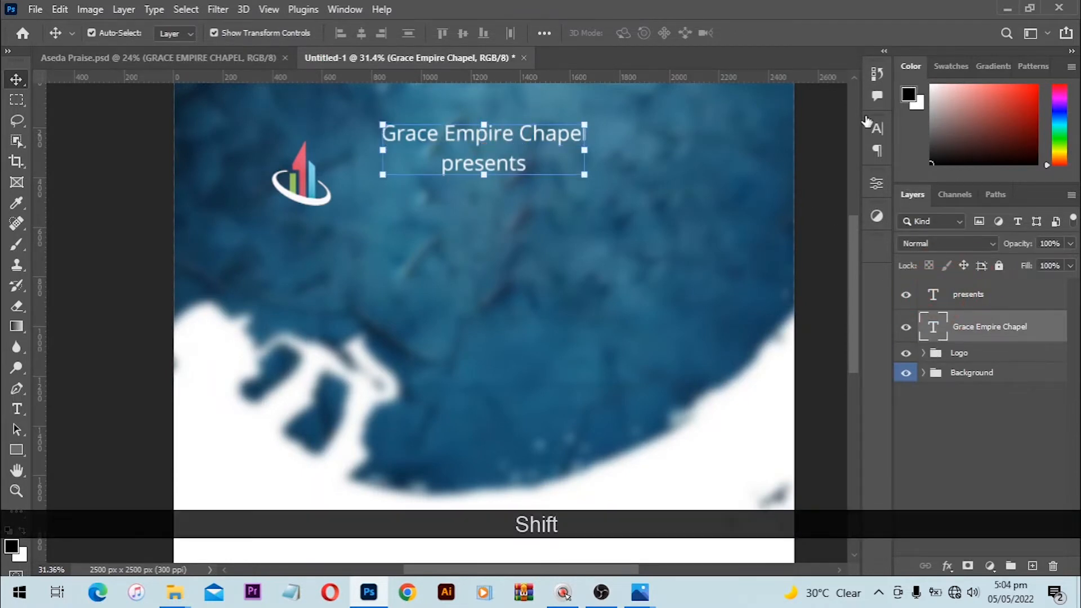
left_click(880, 128)
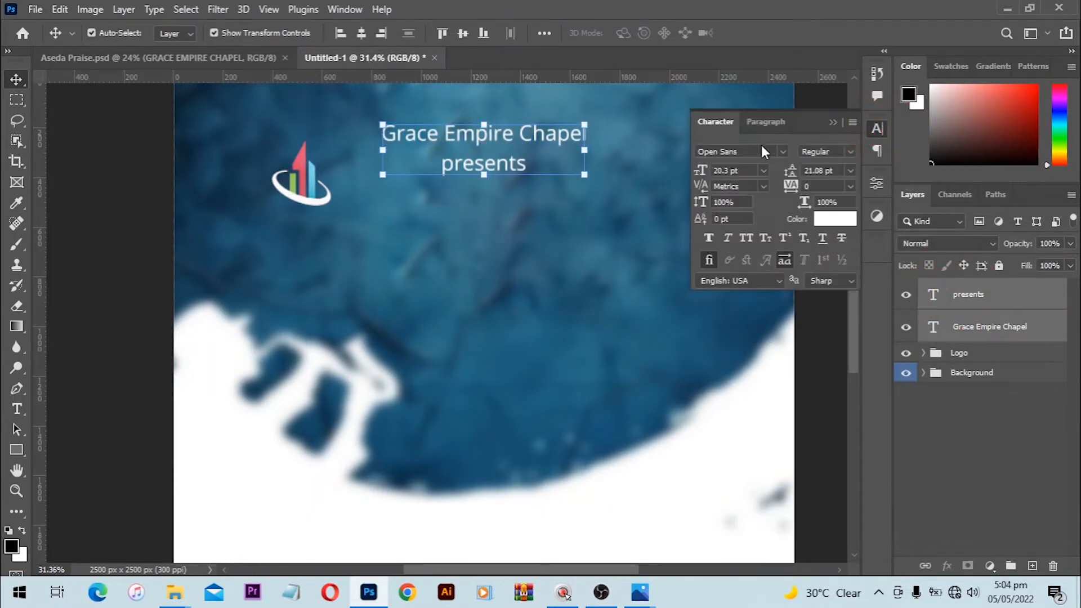
left_click(763, 151)
type("gar")
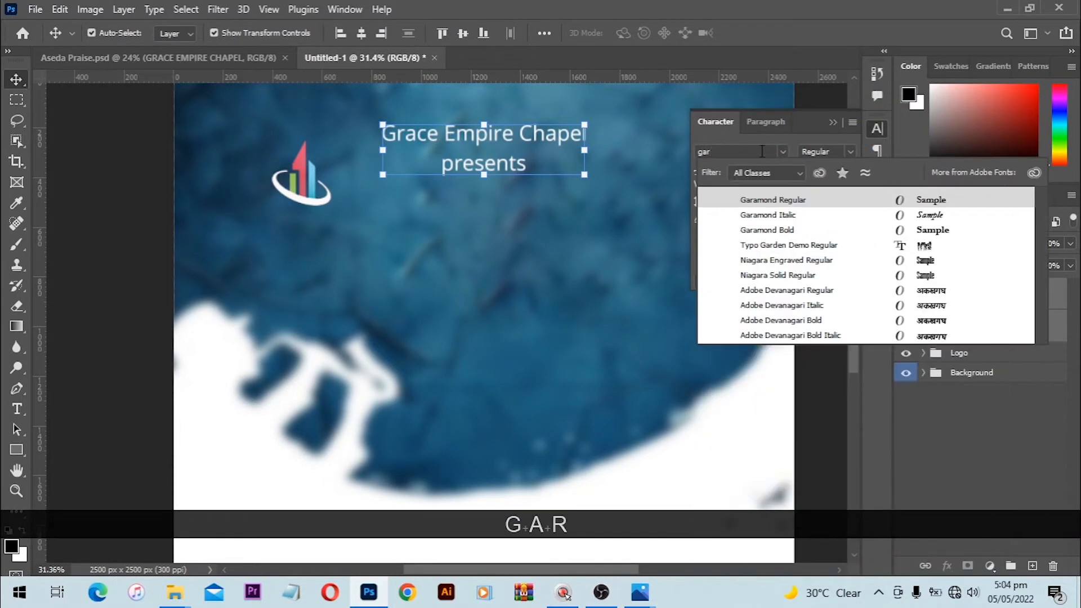
left_click(769, 197)
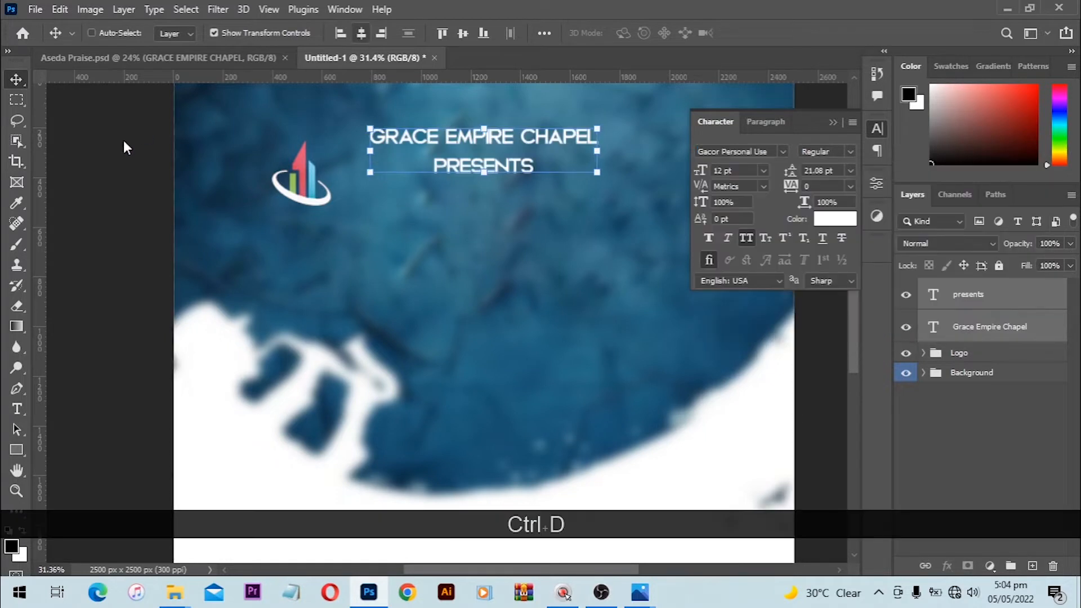
left_click(123, 141)
left_click(509, 145, "ctrl")
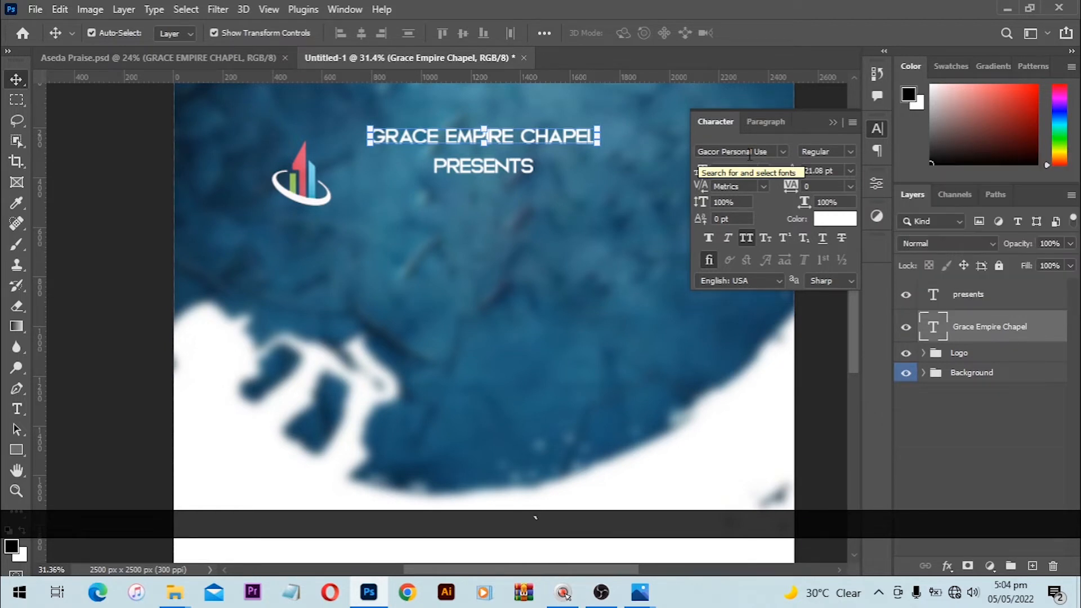
left_click(833, 122)
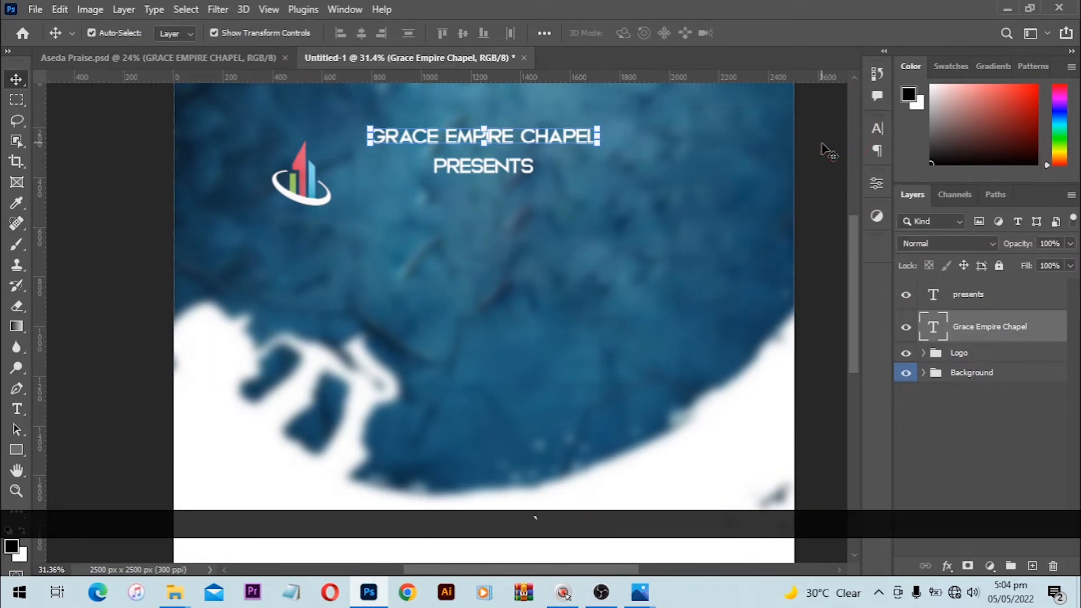
left_click(671, 184)
scroll(671, 184, "down", 1)
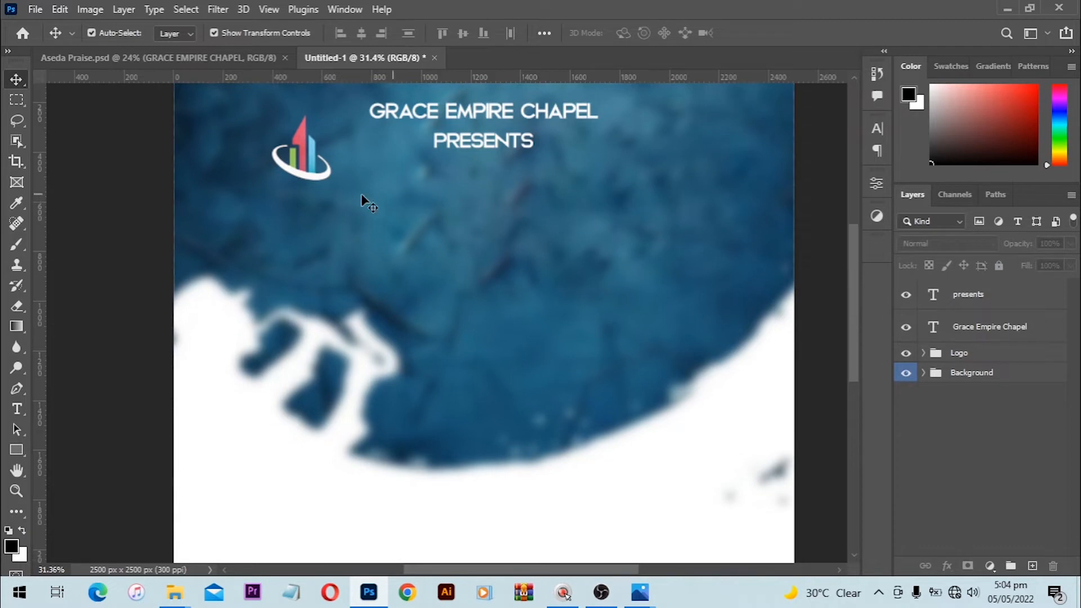
Step: Duplicate PRESENTS below the header and retype the copy as 'ASEDA'
scroll(372, 214, "up", 1)
key("alt")
left_click_drag(474, 172, 475, 244)
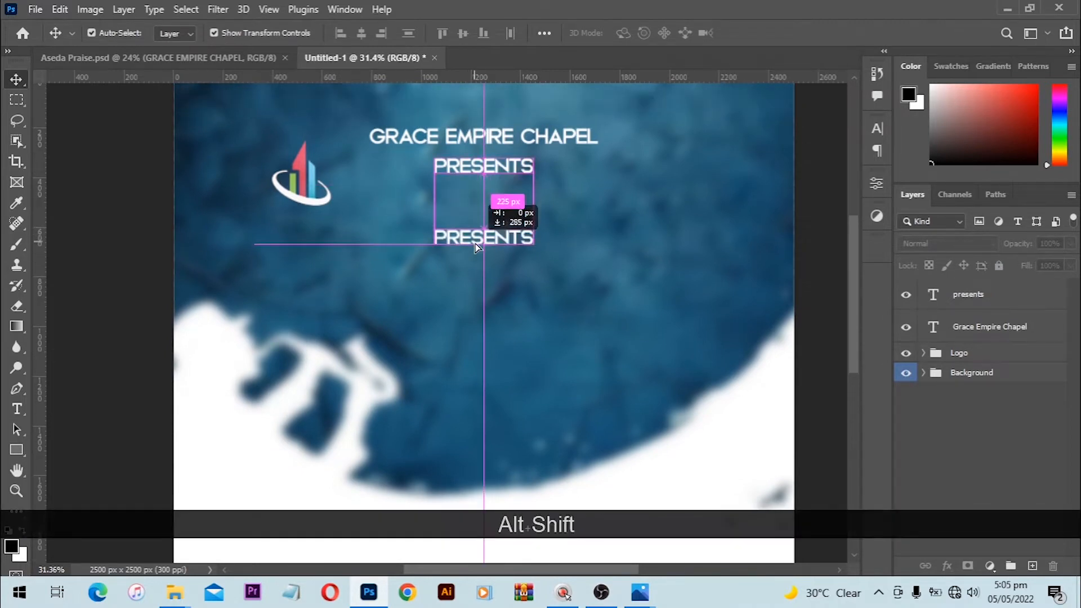
key("t")
key("ctrl+a")
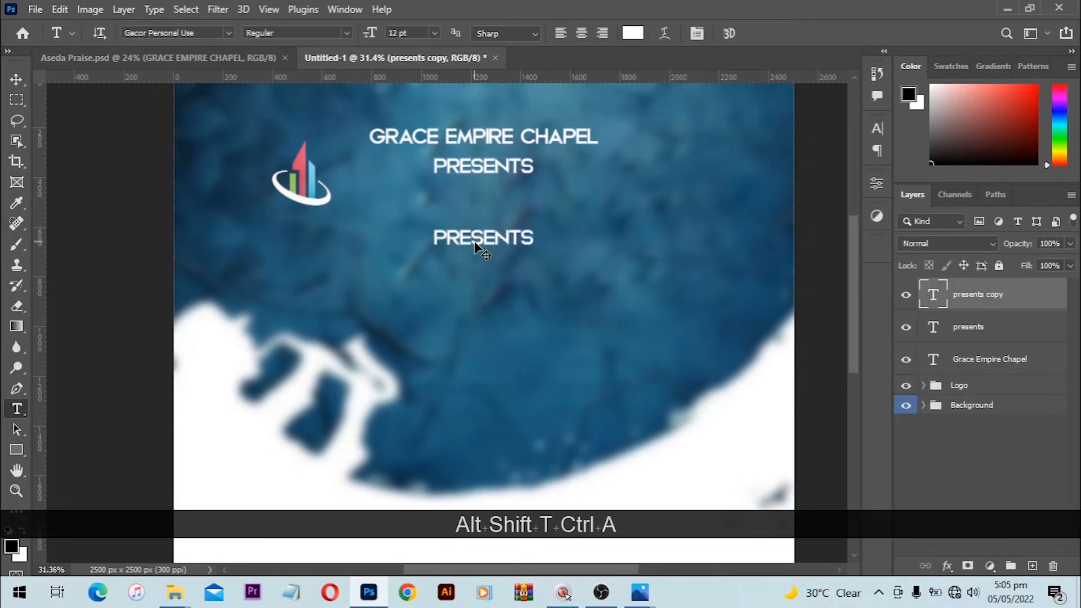
key("ctrl+d")
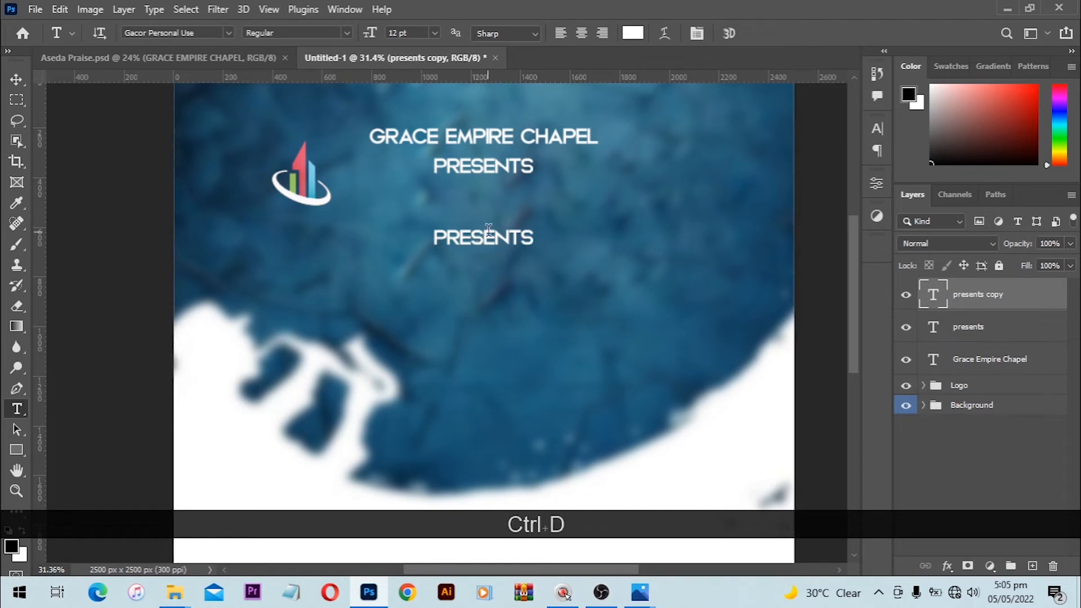
left_click(501, 230)
key("ctrl+a")
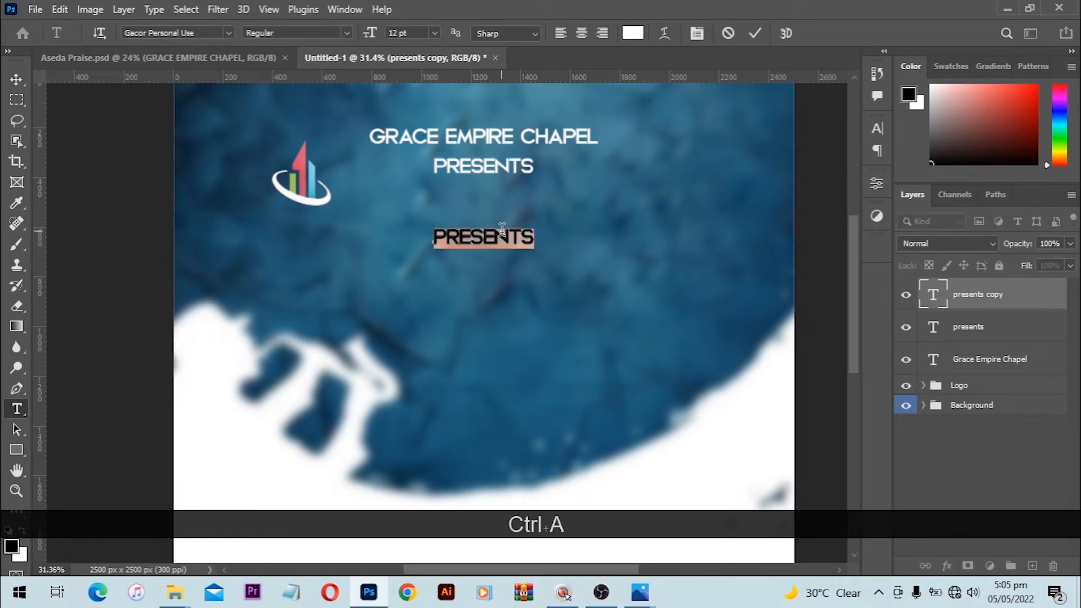
type("AS")
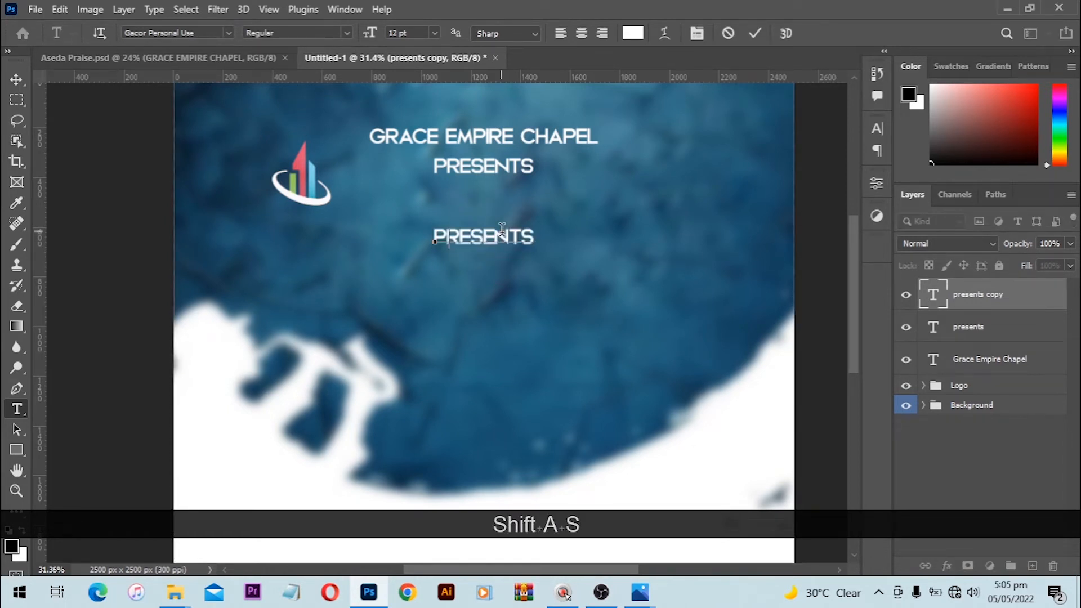
type("EDA")
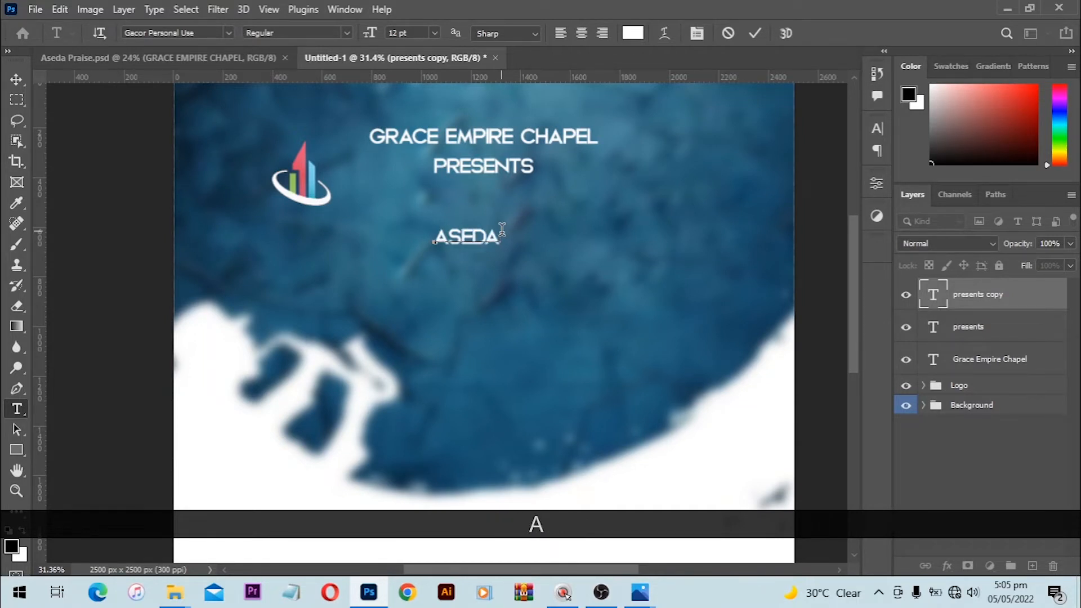
key("Return")
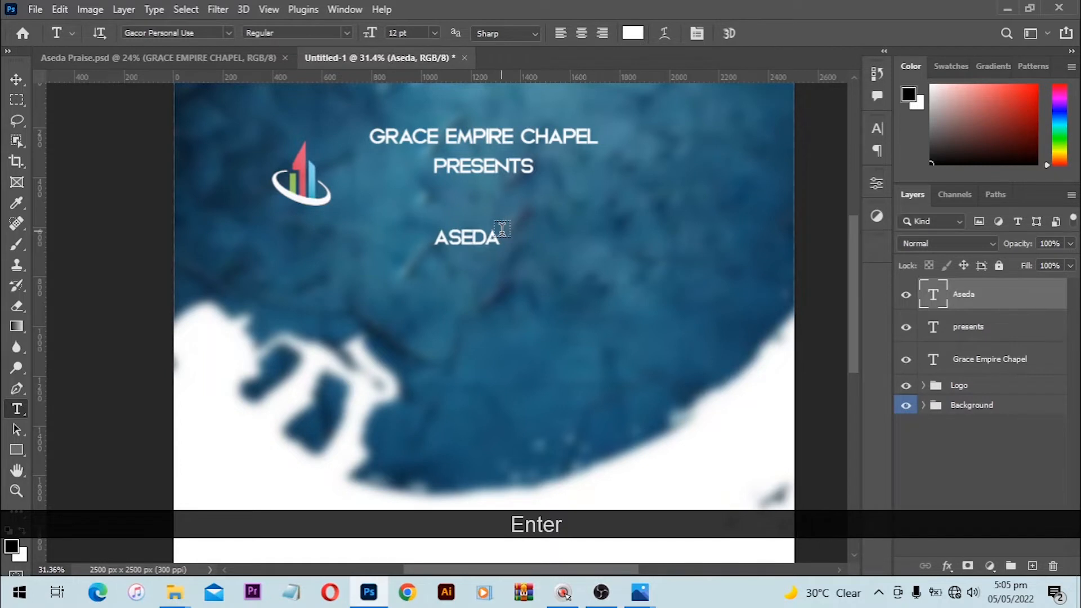
key("v")
Step: Duplicate ASEDA below itself as 'PRAISE' and delete the stray Lorem Ipsum layer
left_click_drag(481, 241, 484, 263)
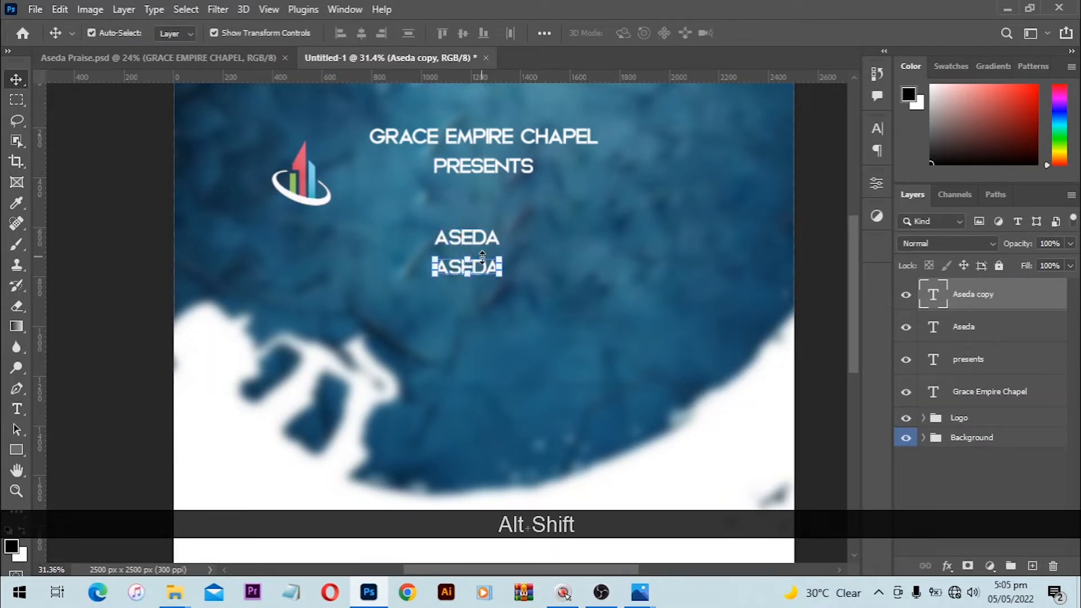
key("t")
left_click(483, 258)
left_click(473, 265)
key("ctrl+a")
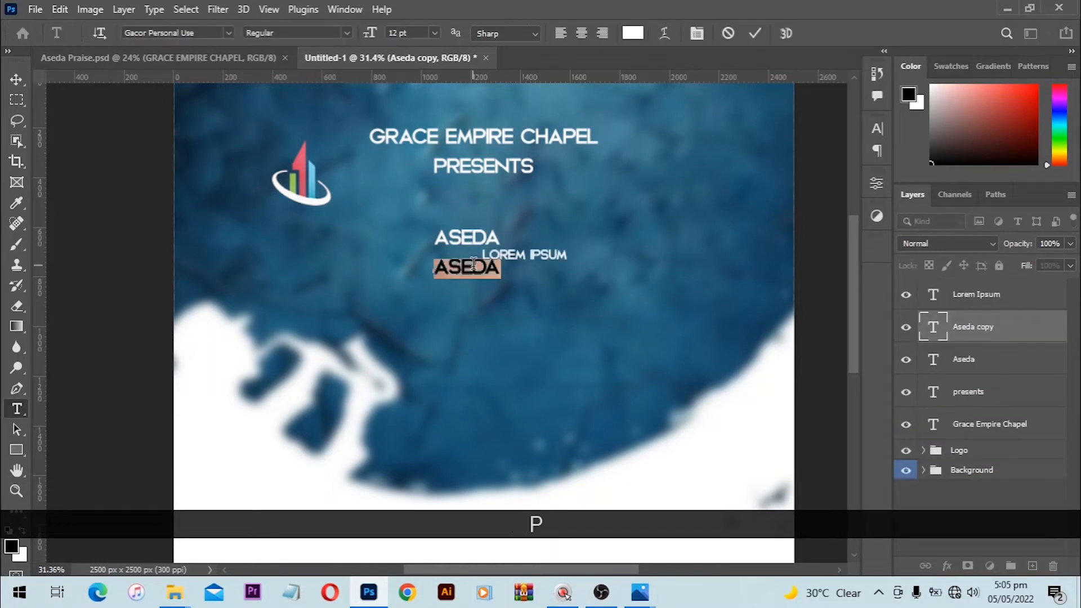
type("PRAISE")
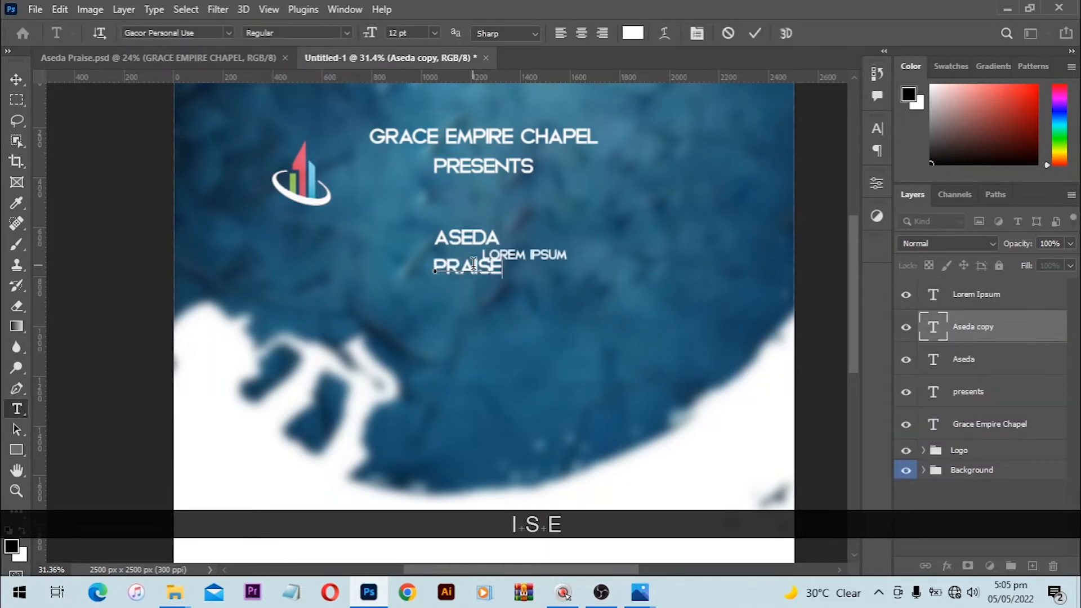
key("Return")
key("v")
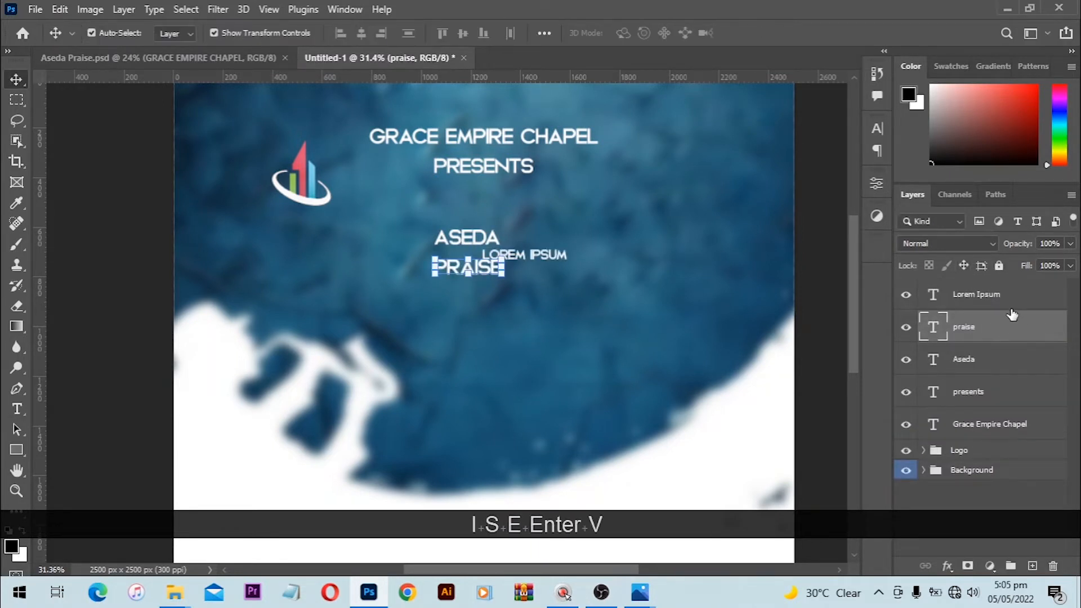
left_click(1018, 294)
key("Delete")
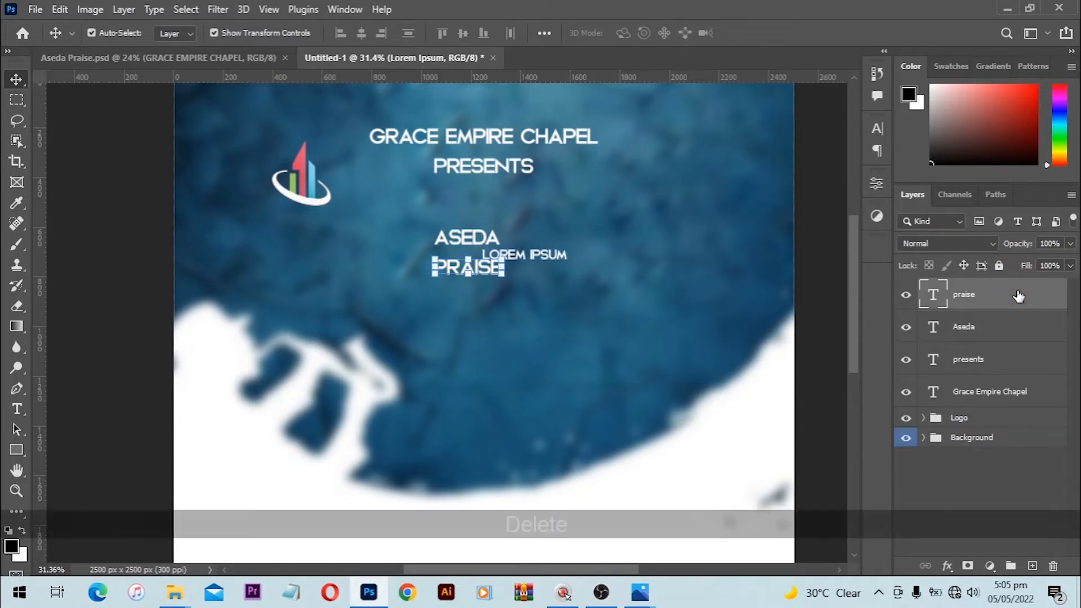
left_click(978, 333, "ctrl")
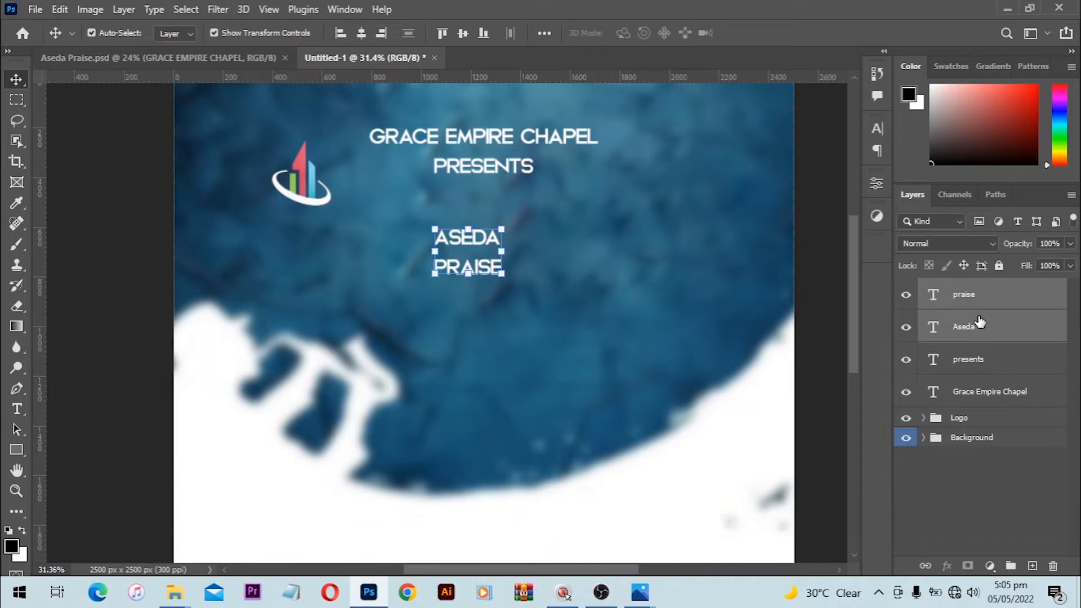
Step: Free-transform the ASEDA and PRAISE lines together from their centre to about 306%
key("alt")
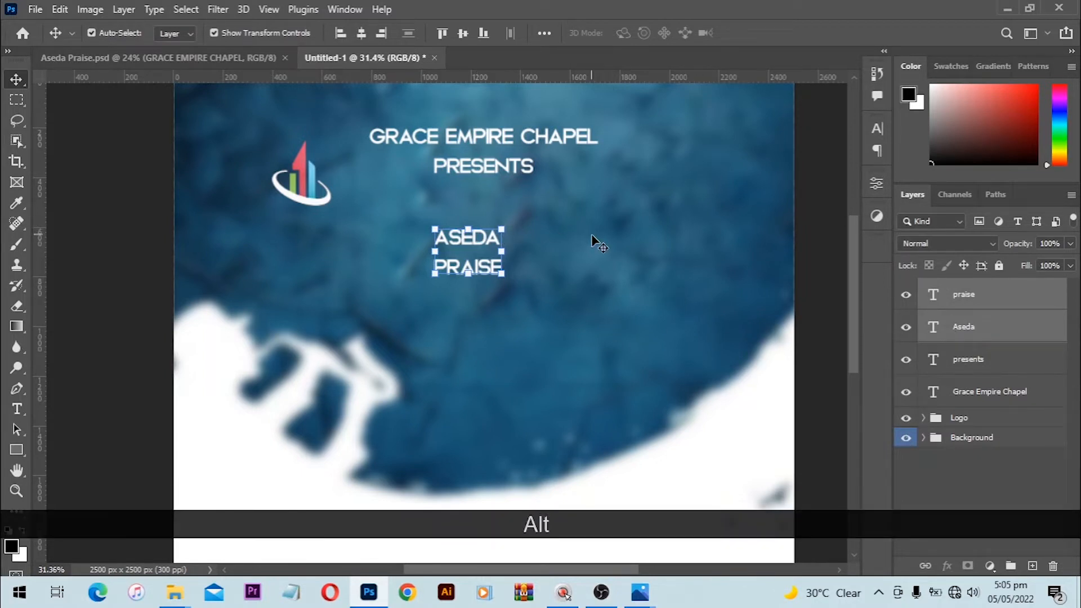
key("ctrl+alt+t")
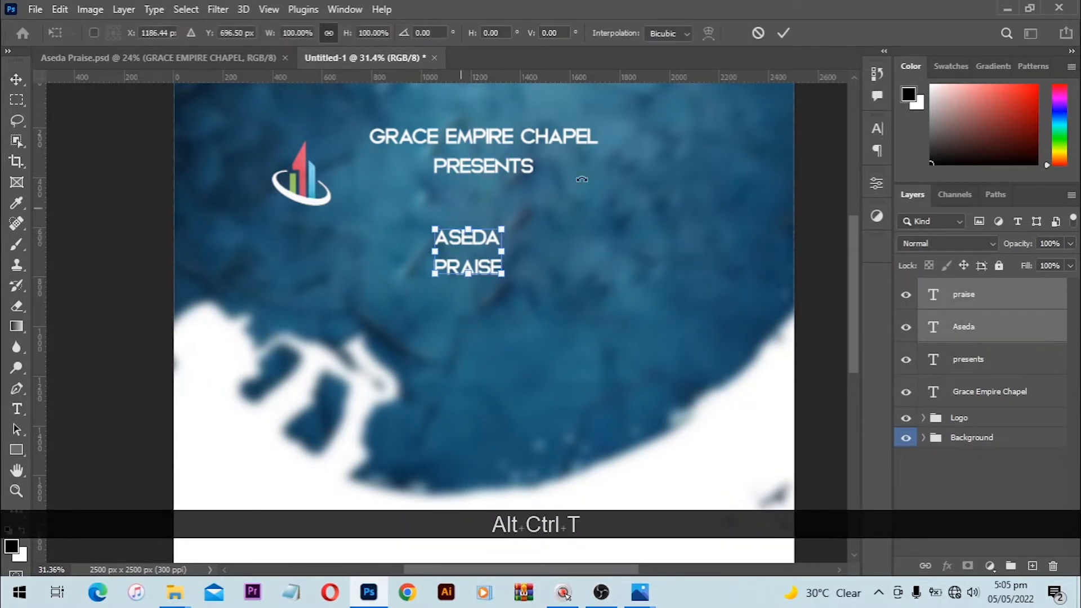
left_click(784, 32)
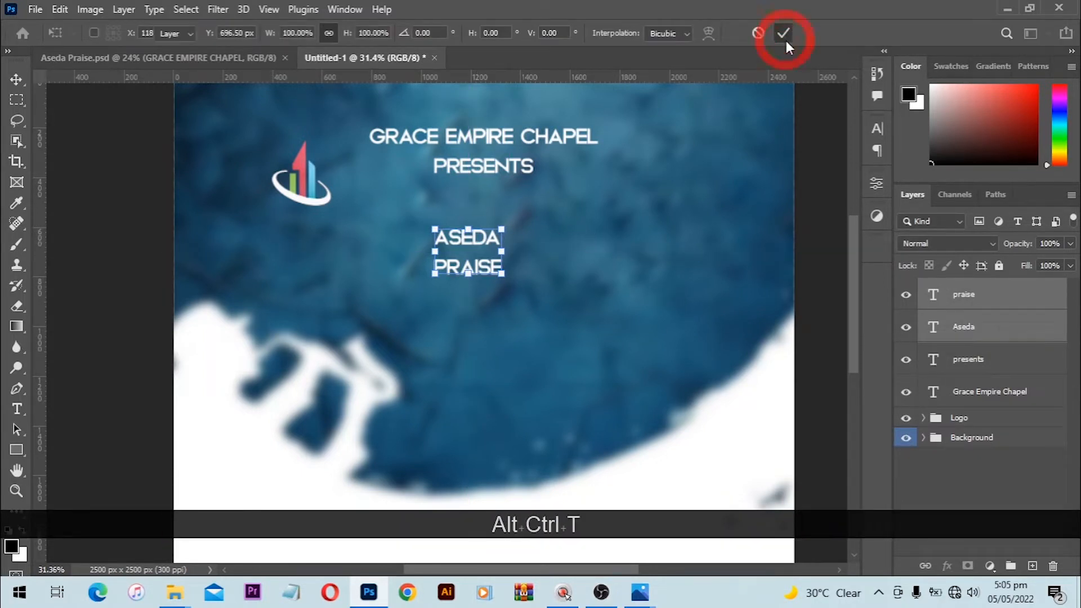
left_click(60, 9)
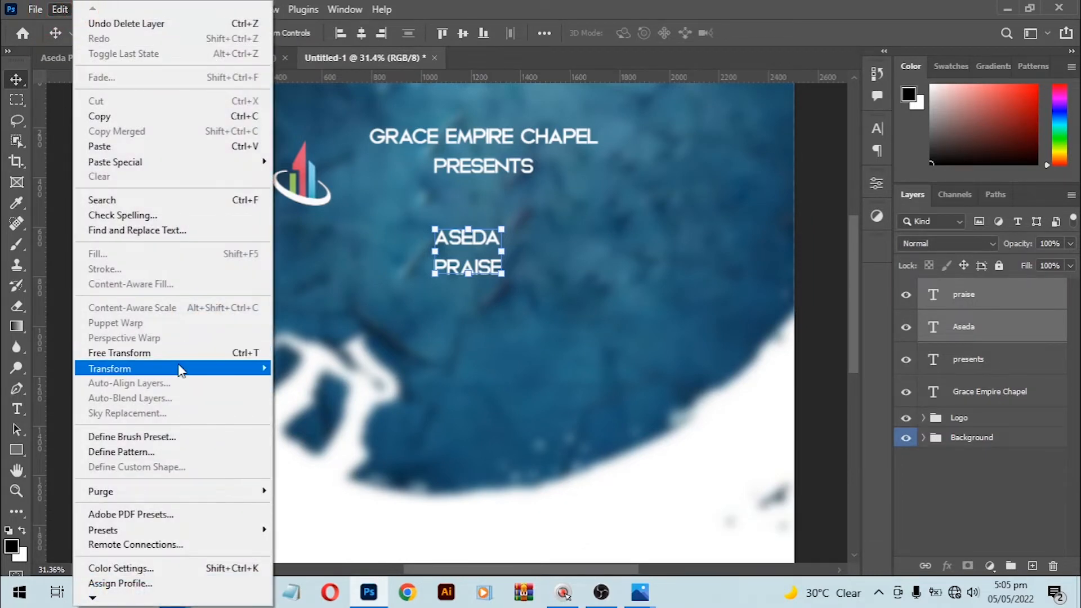
mouse_move(171, 371)
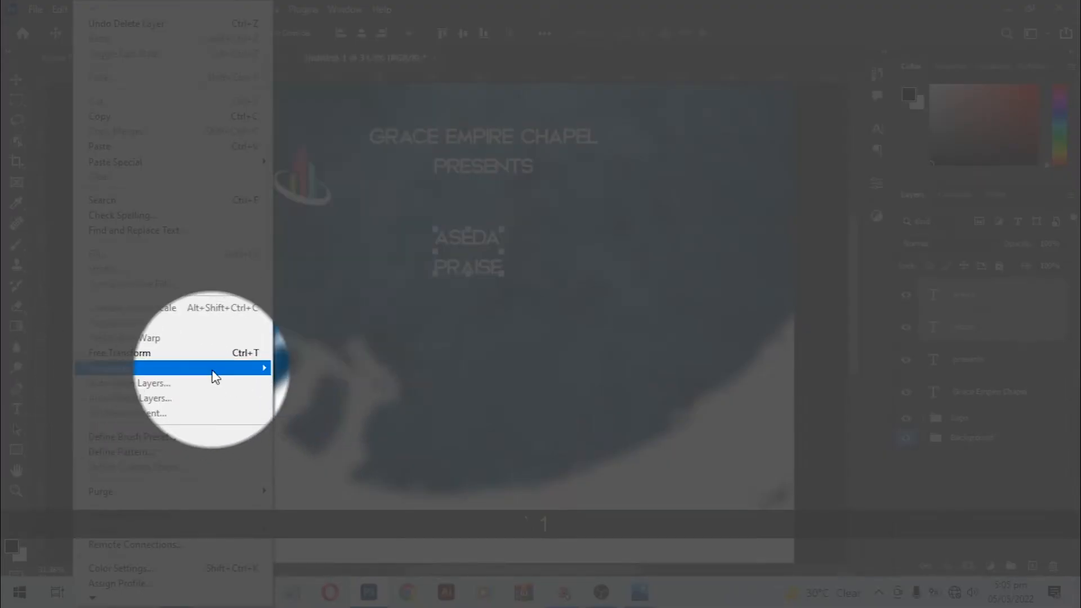
left_click(182, 353)
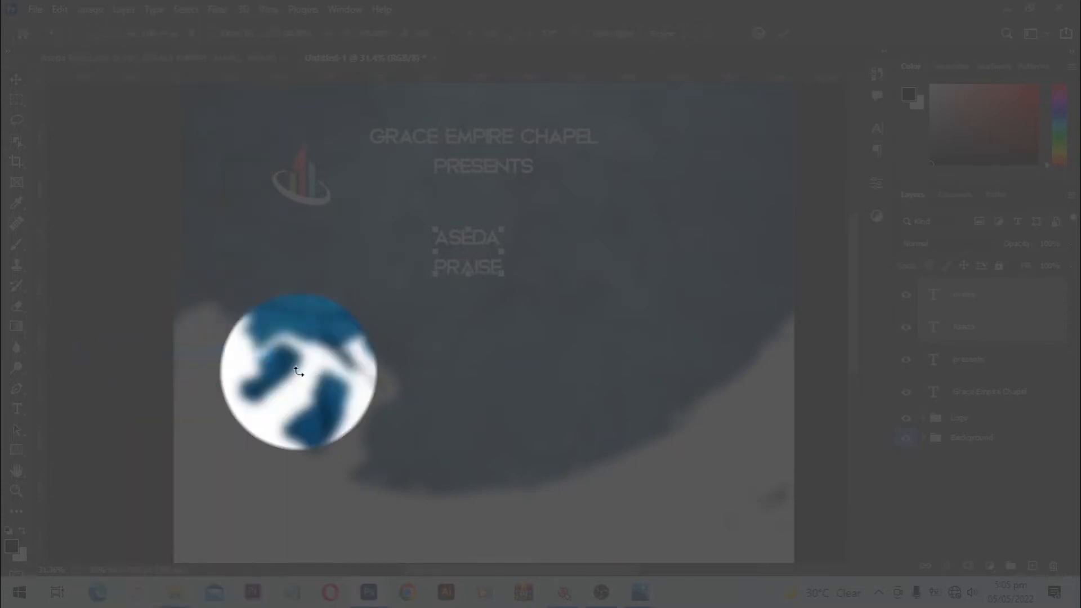
left_click(55, 14)
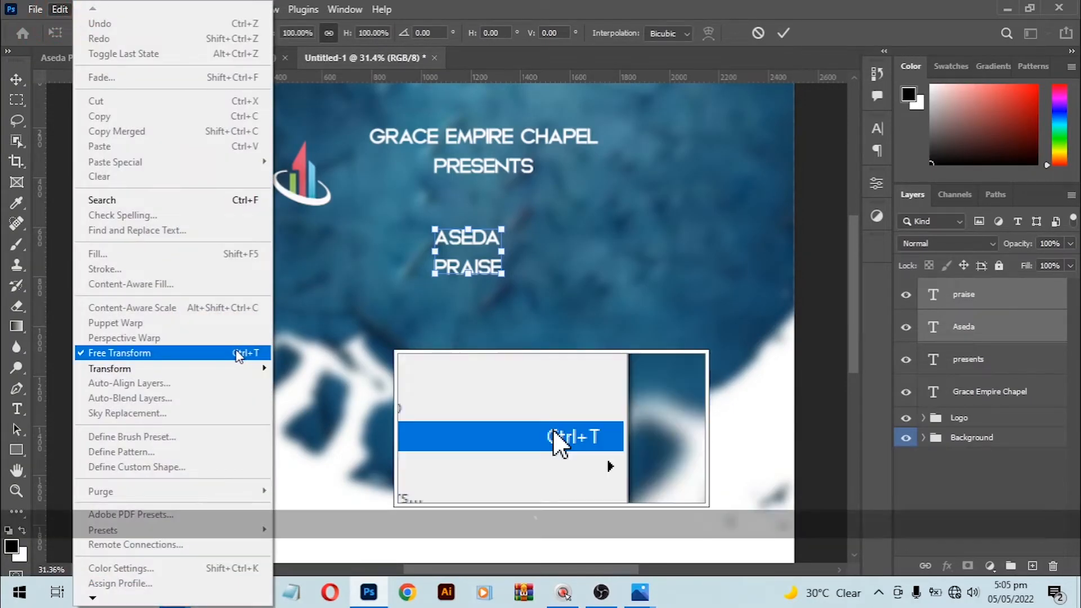
left_click(509, 227)
left_click_drag(502, 228, 584, 204)
double_click(519, 234)
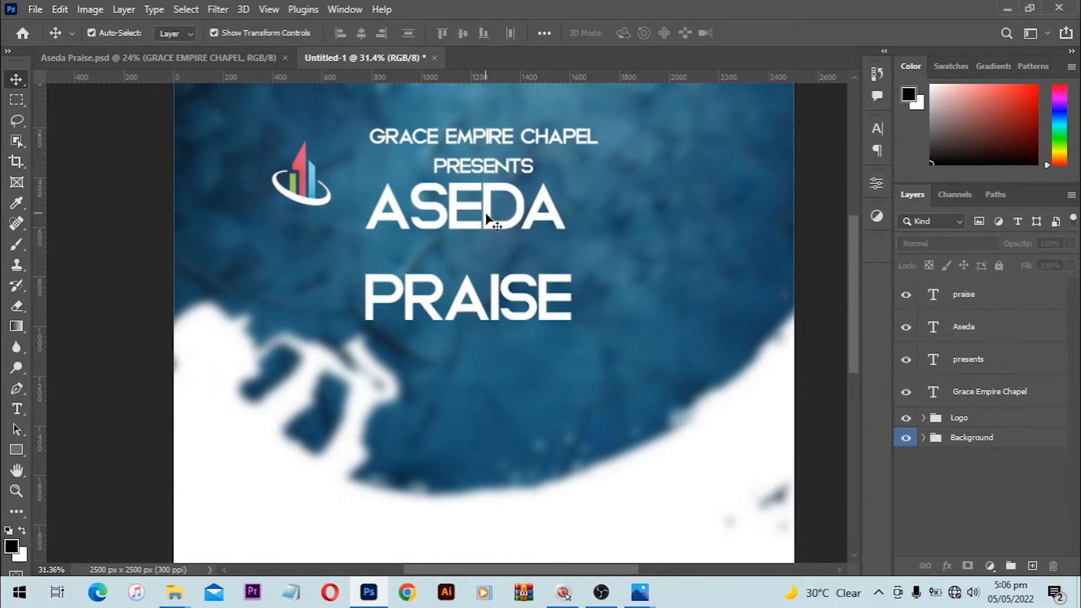
Step: Move both title lines down and scale them together to 132%
left_click_drag(490, 218, 487, 252)
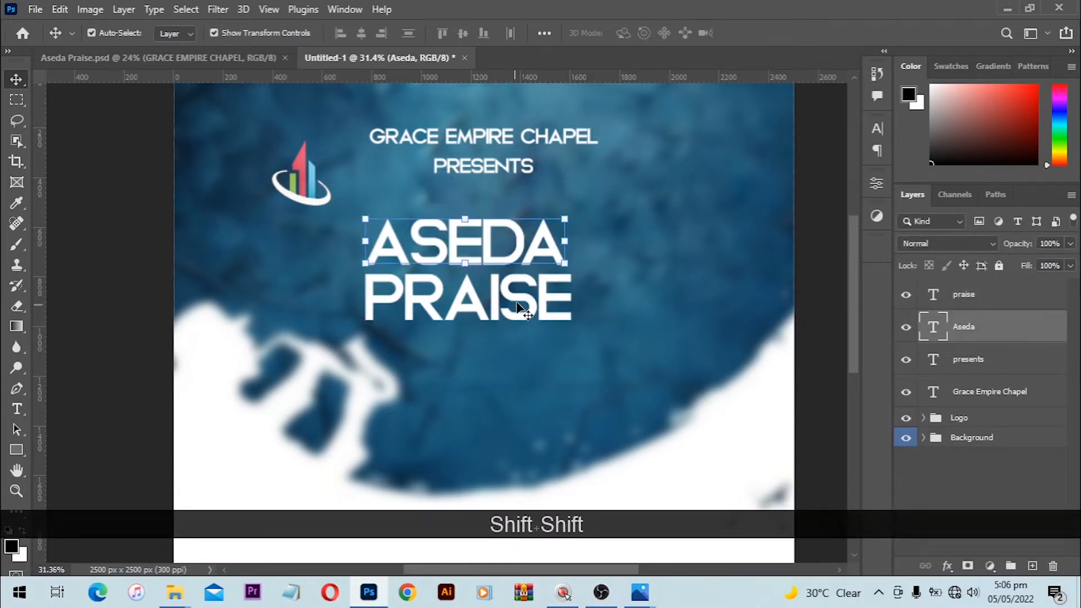
left_click(518, 301, "shift")
left_click_drag(519, 301, 519, 339)
left_click_drag(570, 256, 605, 241)
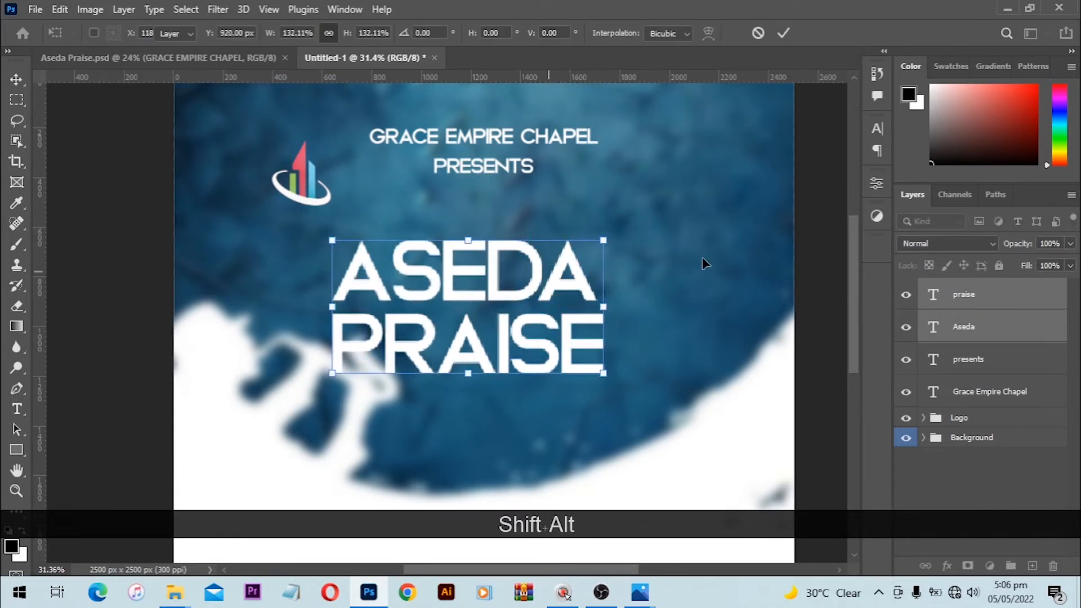
key("Return")
left_click(800, 259)
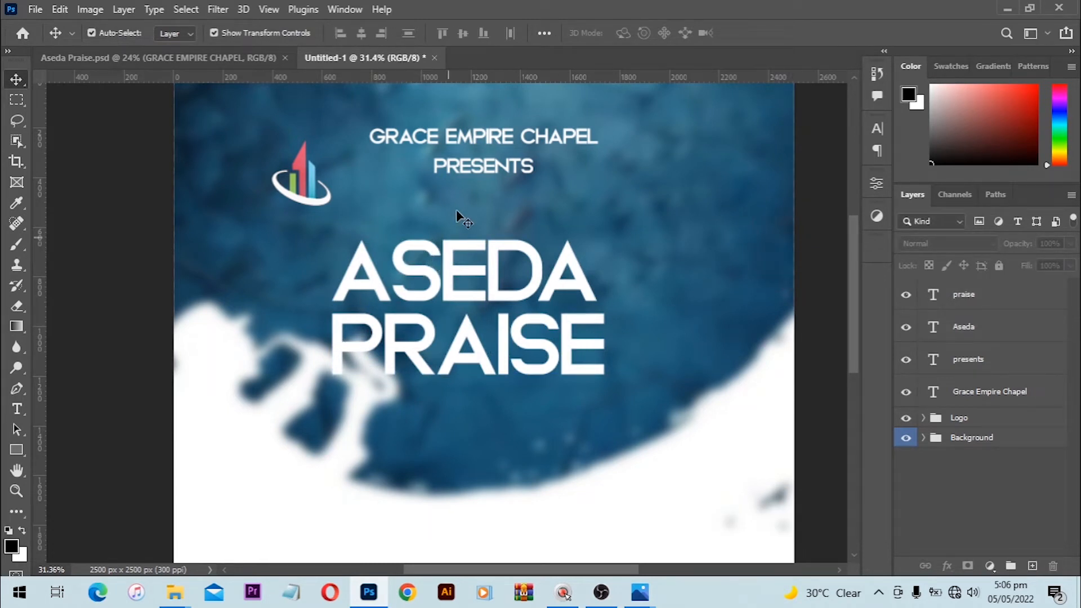
Step: Turn off All Caps so the title reads 'Aseda praise', and remove the 'e' leaving a gap
left_click(509, 360, "shift")
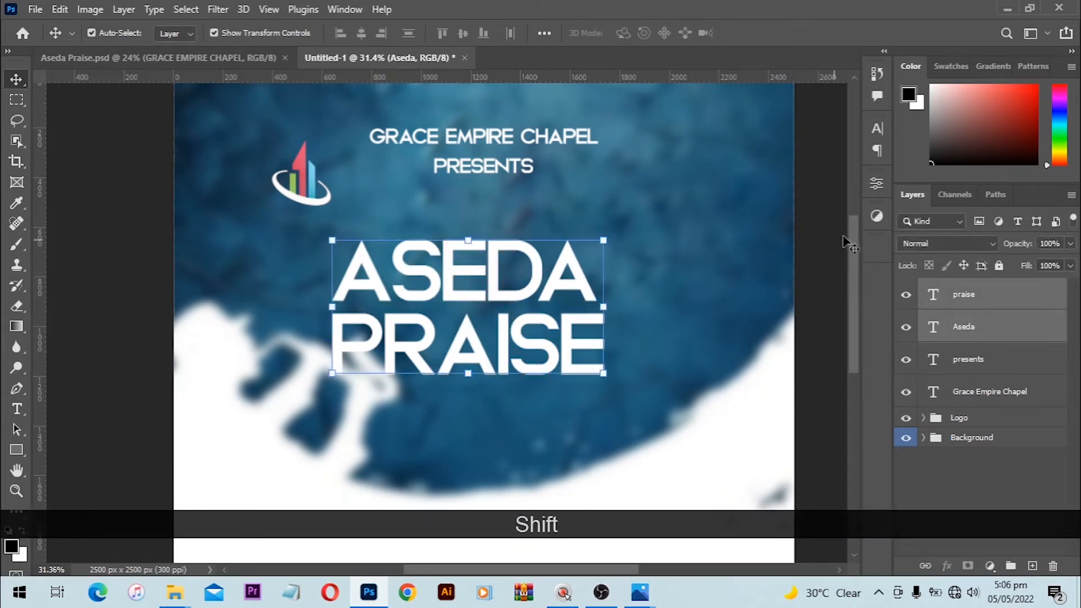
left_click(878, 128)
left_click(744, 236)
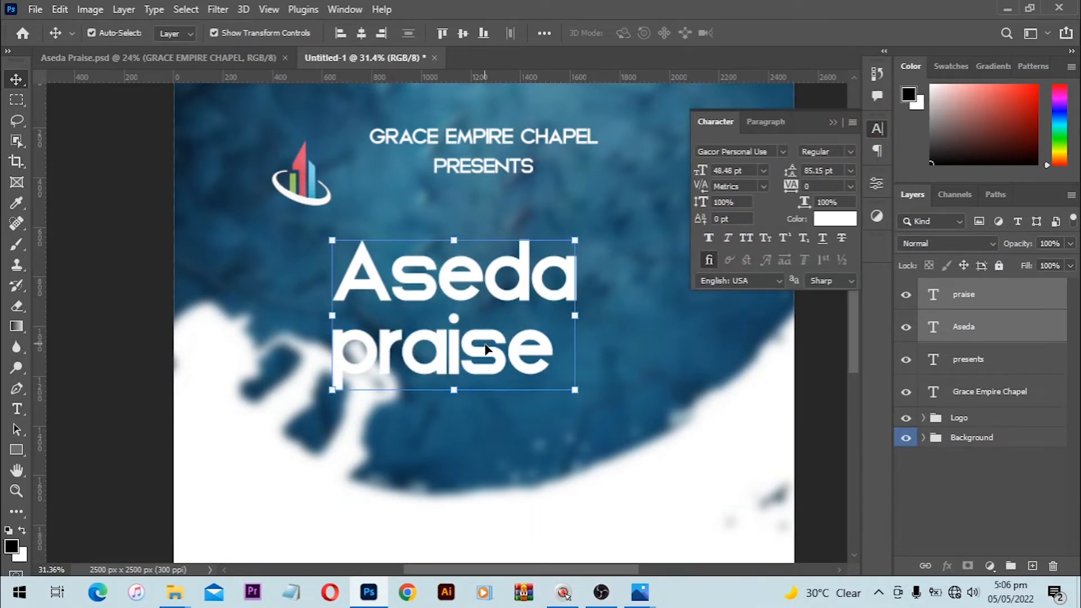
left_click(795, 363)
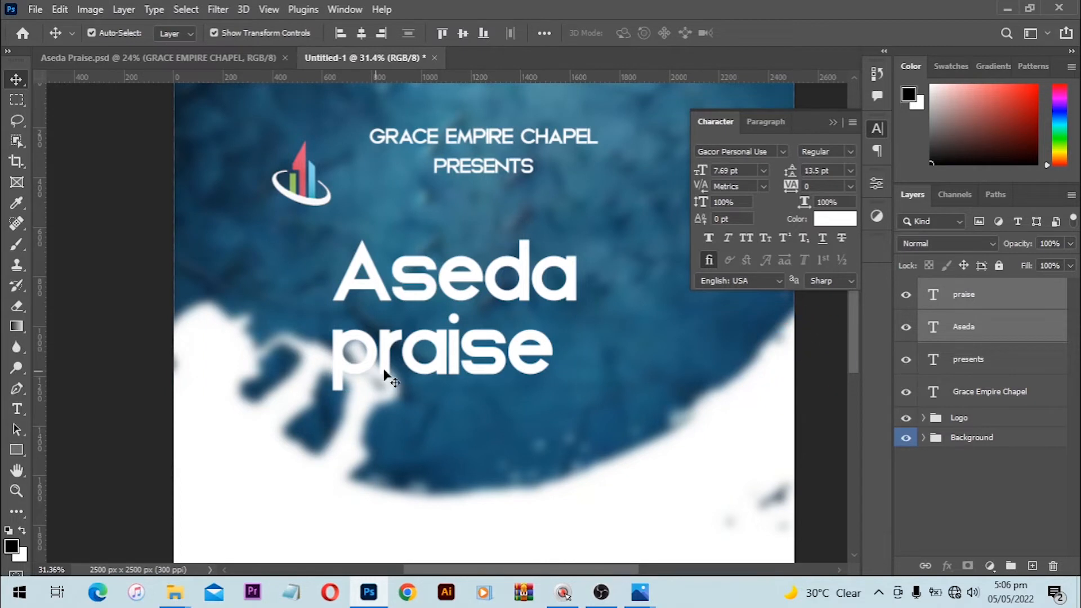
left_click(486, 282)
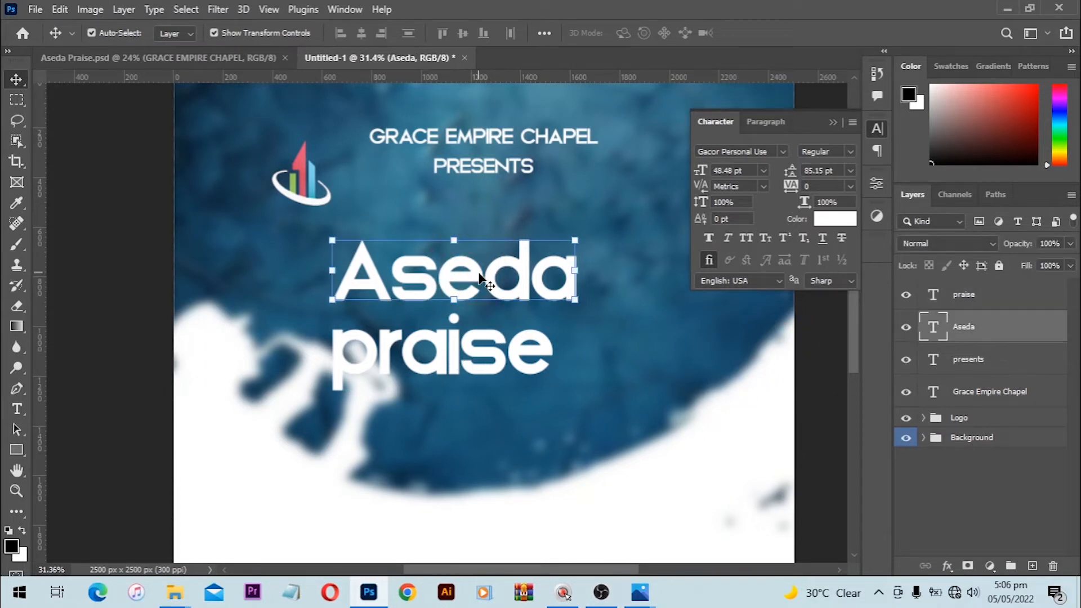
key("t")
left_click_drag(446, 273, 481, 287)
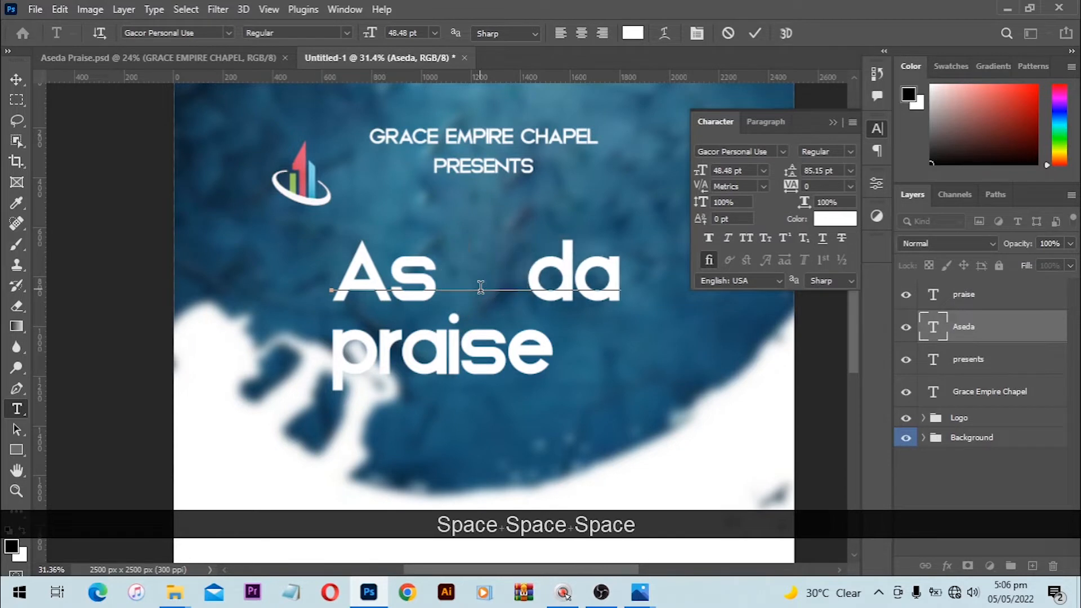
key("Return")
key("v")
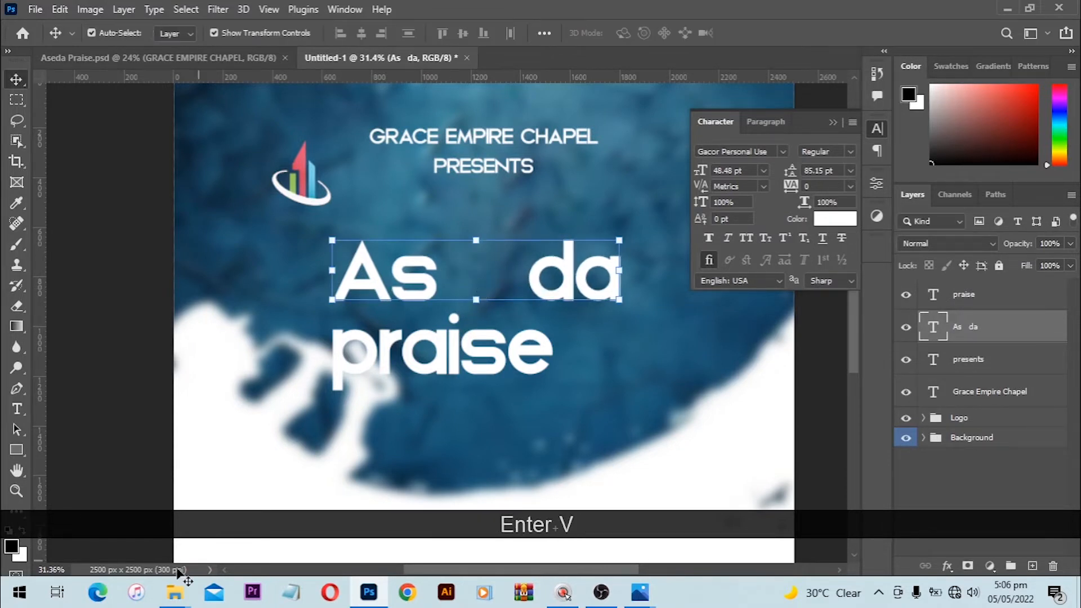
Step: Open the files BB folder and drag the kindpng_1231247 horn image onto the flyer
mouse_move(178, 596)
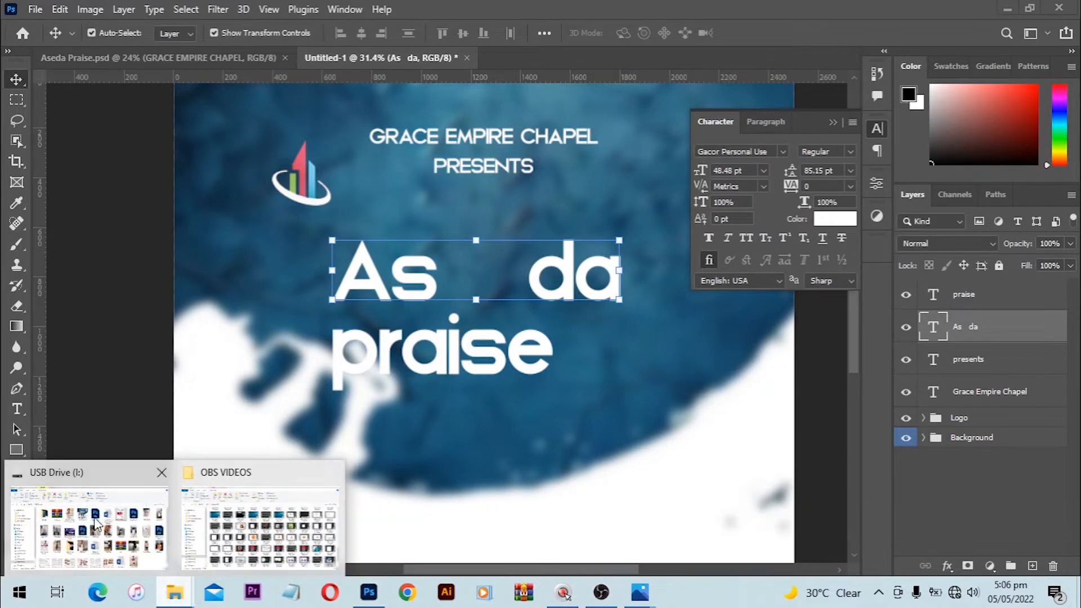
left_click(92, 528)
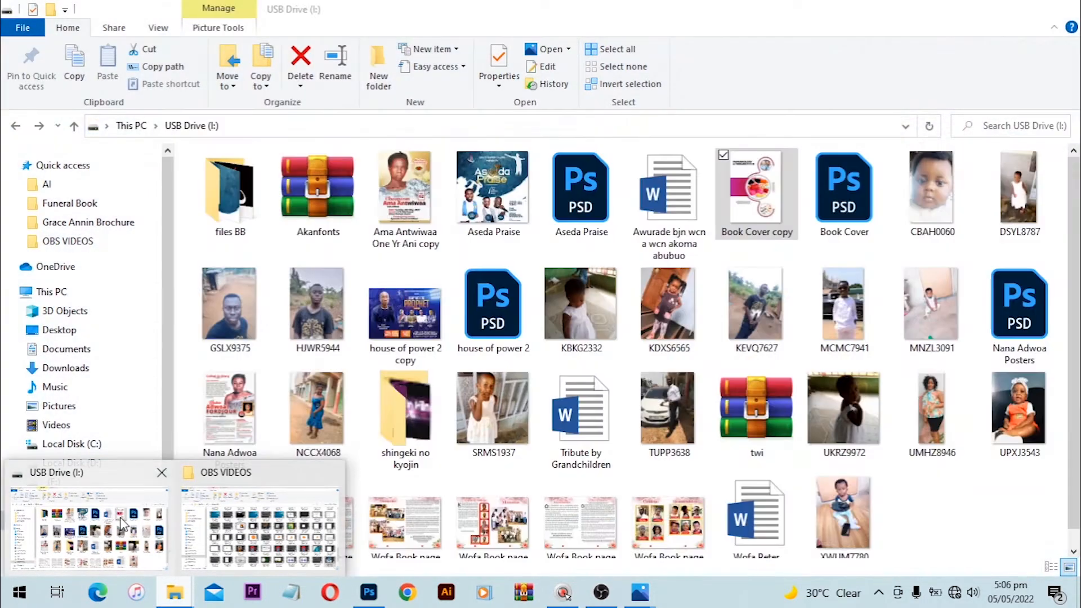
left_click(121, 532)
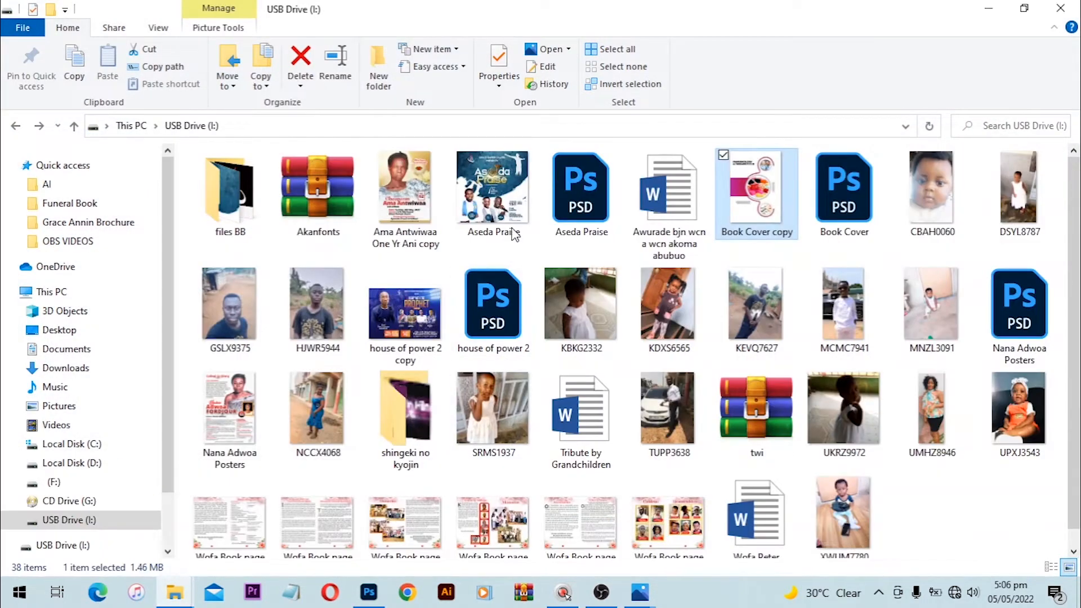
double_click(252, 195)
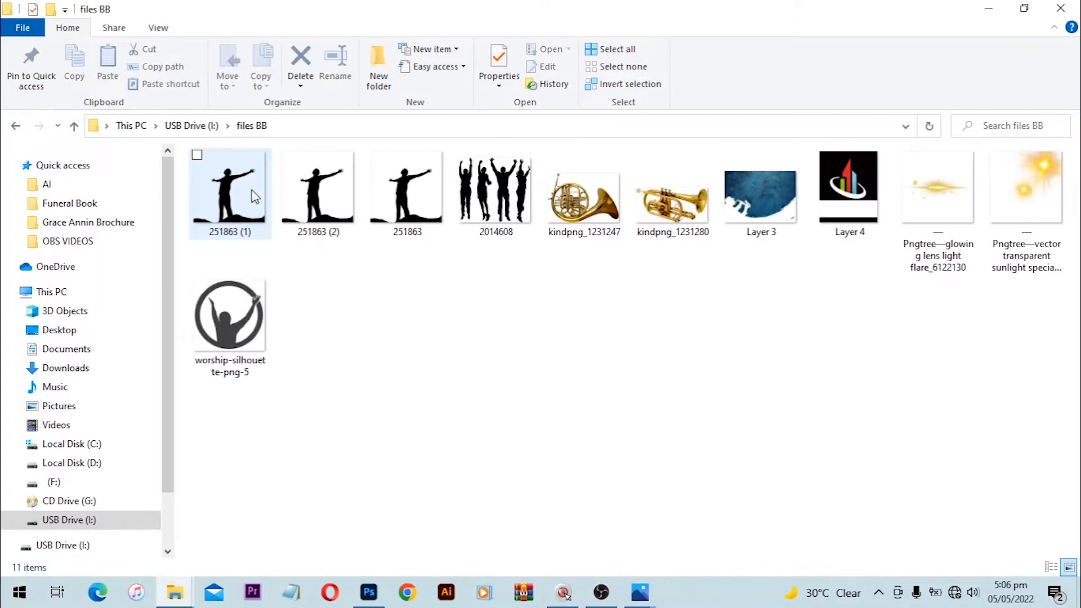
left_click_drag(586, 197, 467, 314)
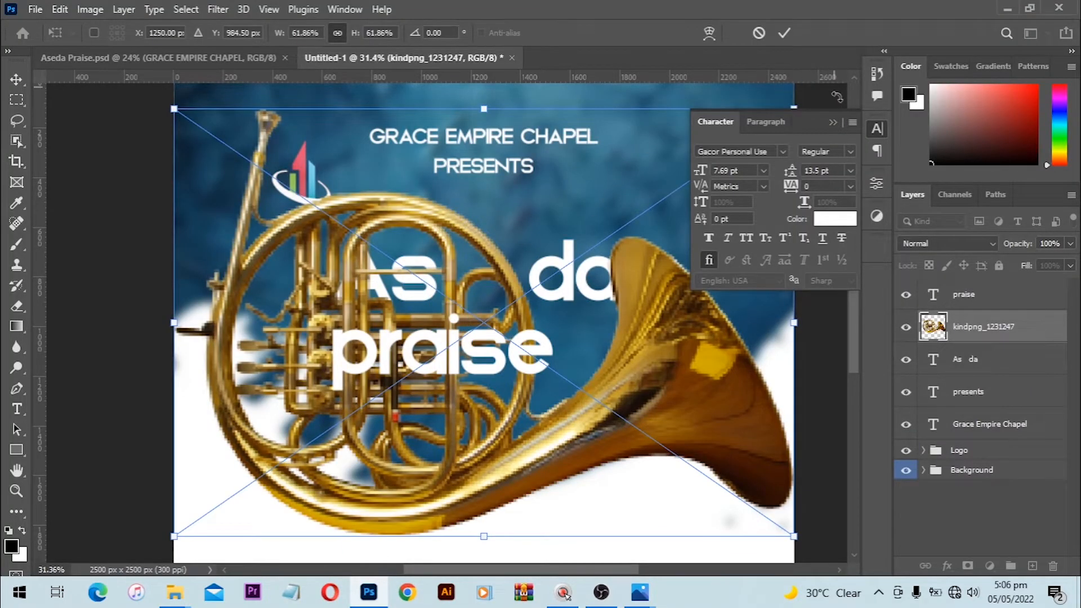
Step: Shrink the French horn to 9.44%, tilt it about 40°, and fit it into the Aseda gap
left_click(833, 124)
key("alt")
left_click_drag(794, 109, 523, 259)
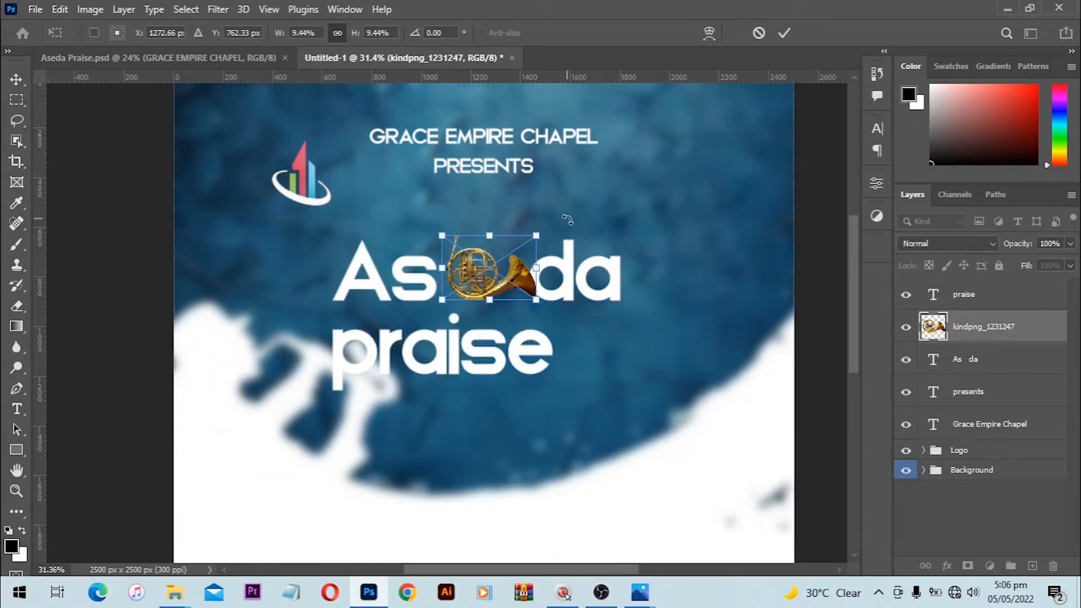
left_click_drag(566, 222, 518, 161)
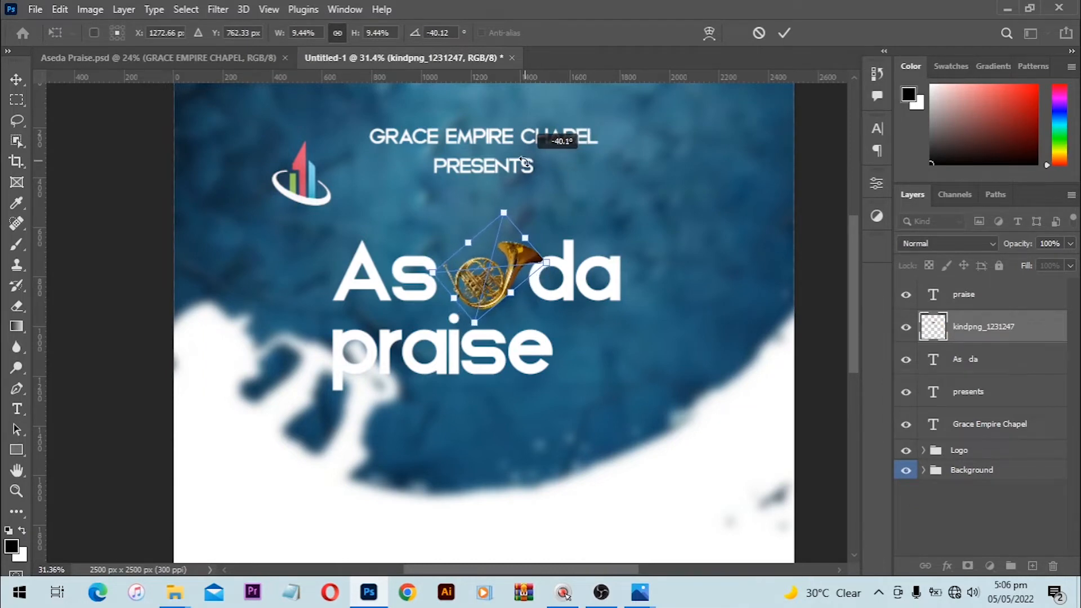
scroll(510, 252, "up", 2)
scroll(509, 257, "up", 1)
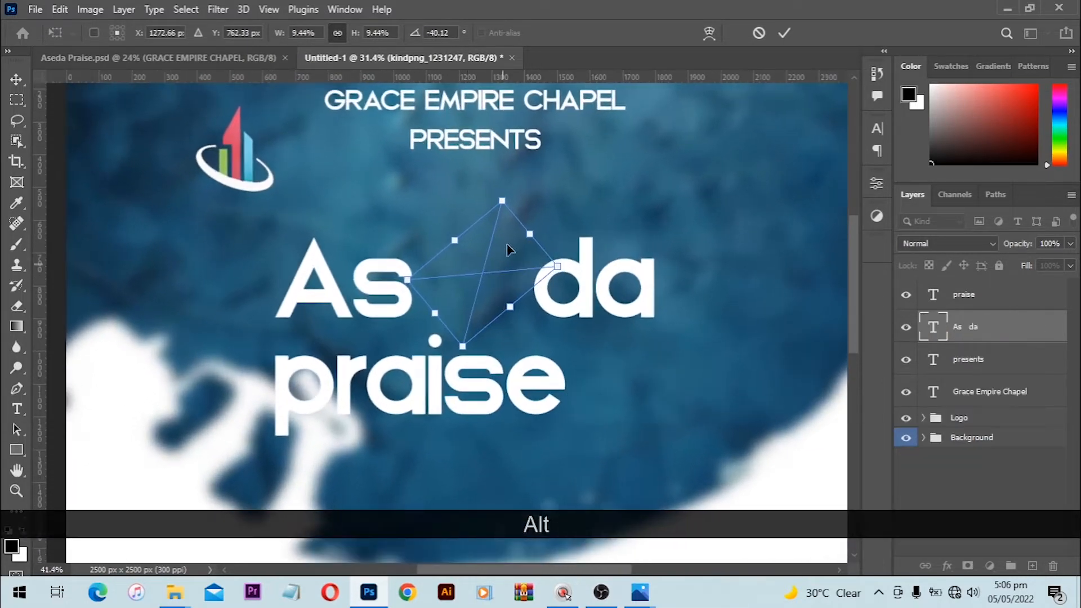
left_click_drag(487, 259, 485, 256)
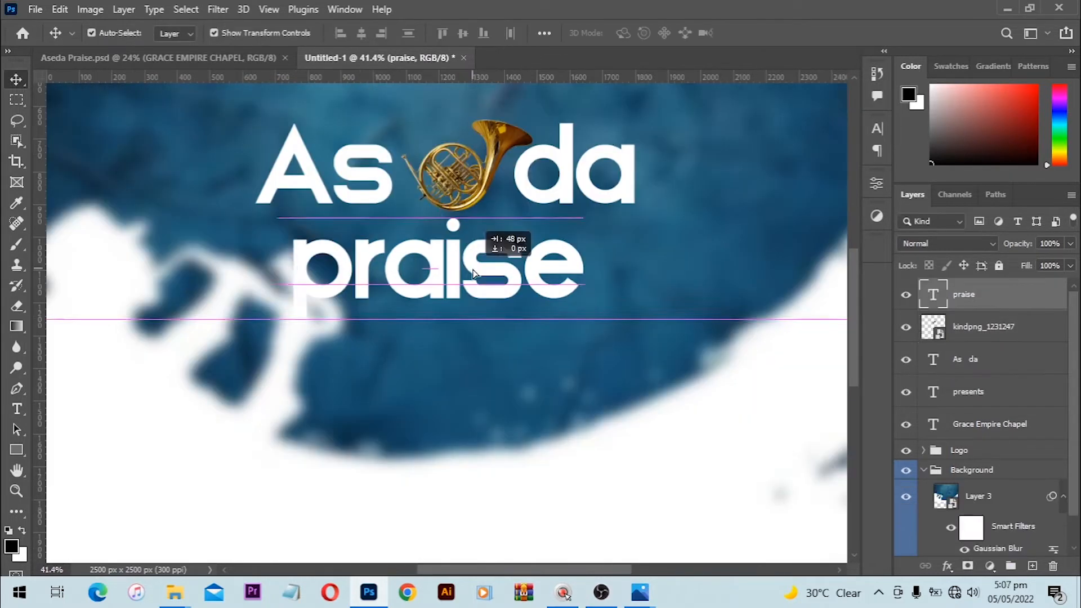
left_click_drag(484, 263, 483, 265)
Step: Capitalise the first letter so the second line reads 'Praise'
key("t")
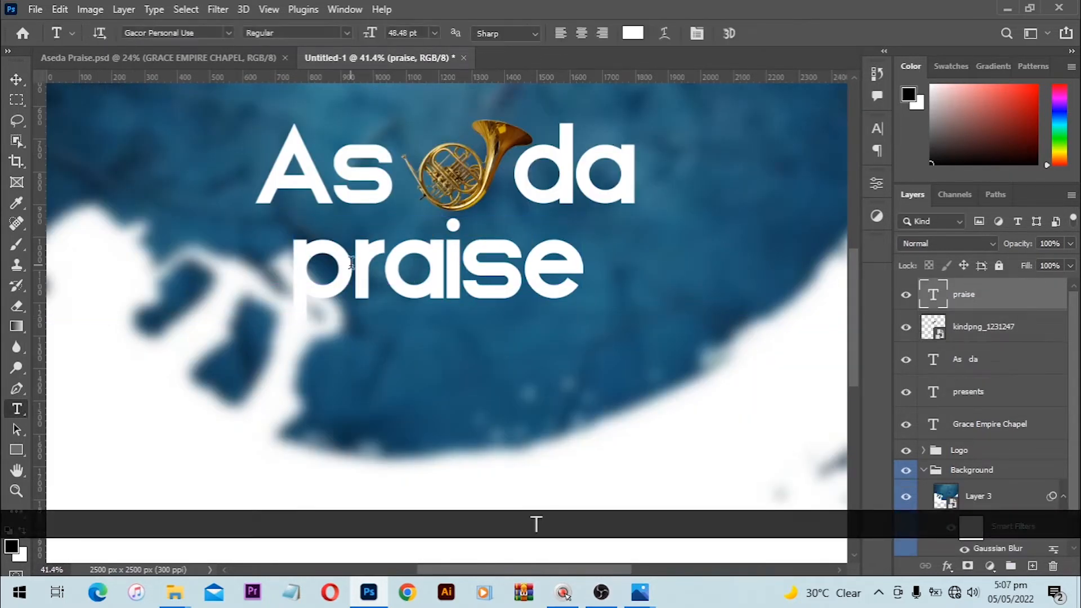
left_click_drag(355, 268, 287, 268)
type("P")
key("Return")
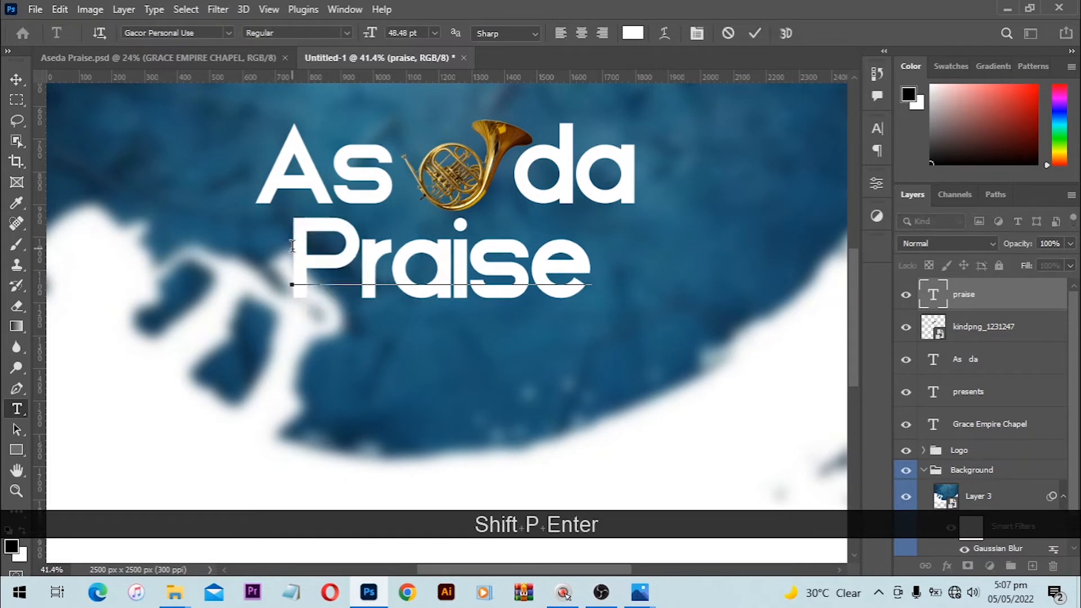
Step: Enlarge the Praise text around its centre and move it down under Aseda
key("v")
left_click_drag(601, 210, 624, 202)
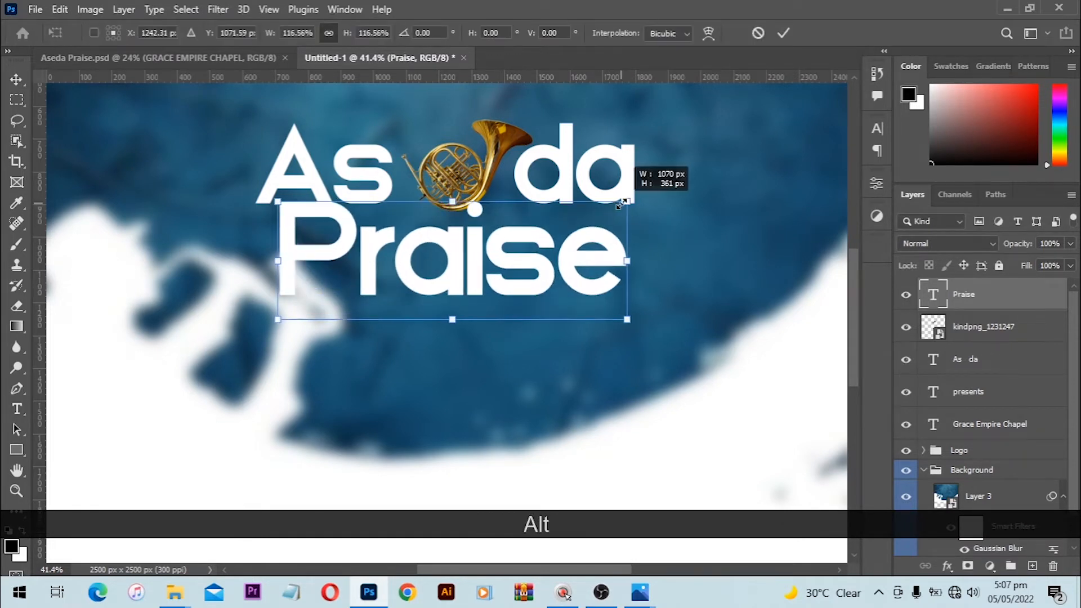
key("Return")
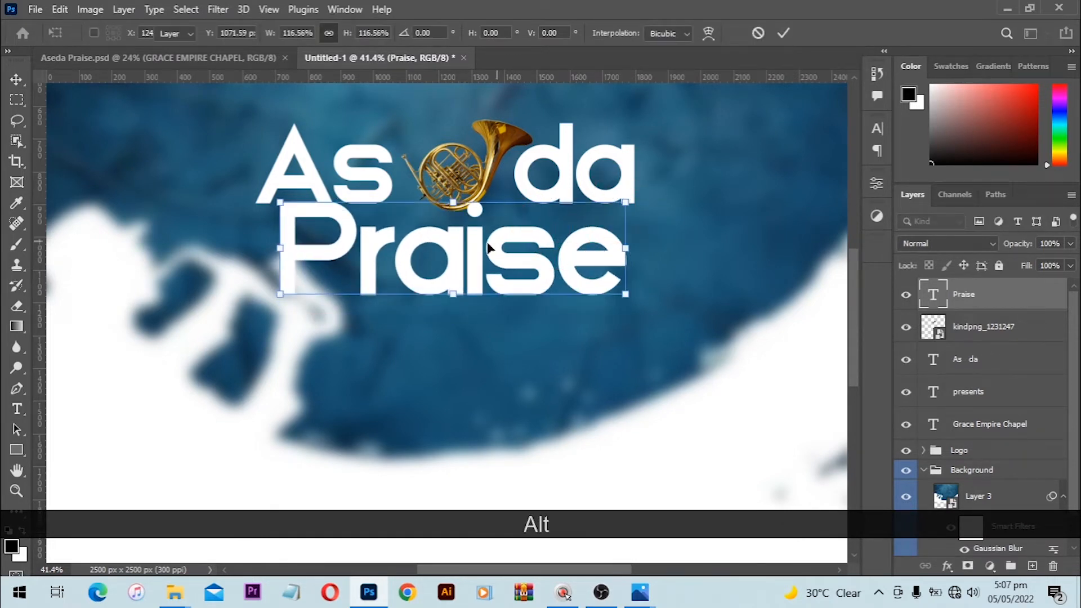
scroll(451, 264, "up", 1)
left_click_drag(452, 264, 452, 273)
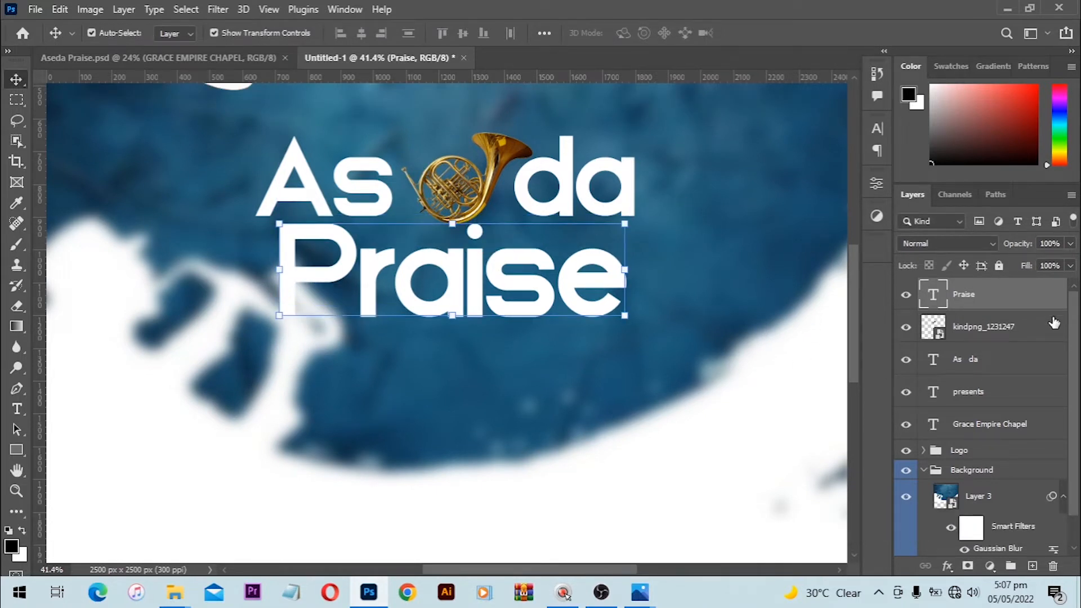
Step: With the As da layer selected, drag the Pngtree lens flare image from files BB onto the flyer
left_click(1014, 367)
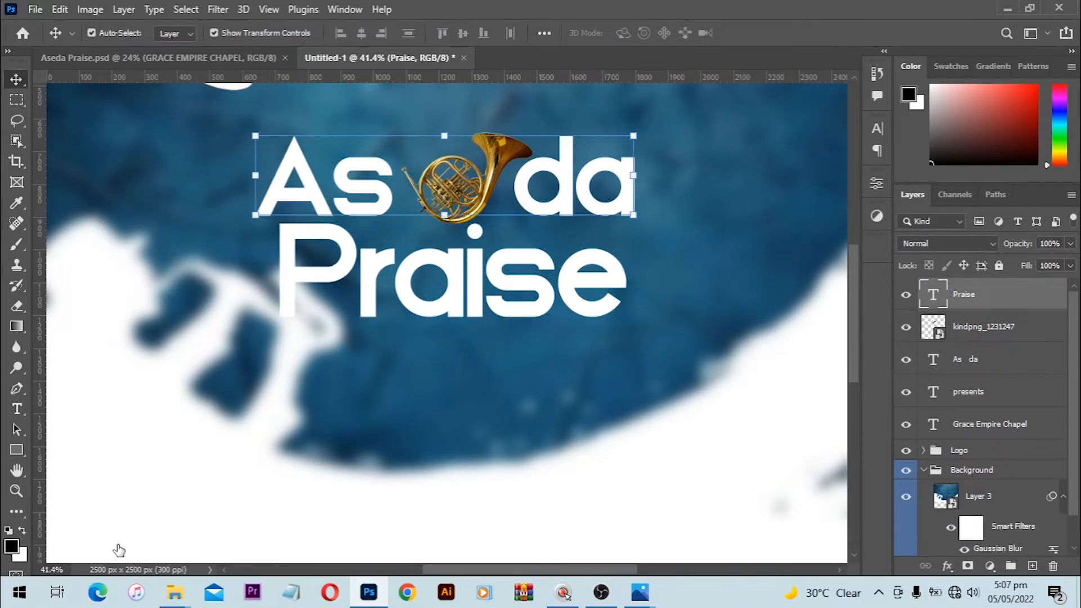
mouse_move(172, 601)
left_click(89, 520)
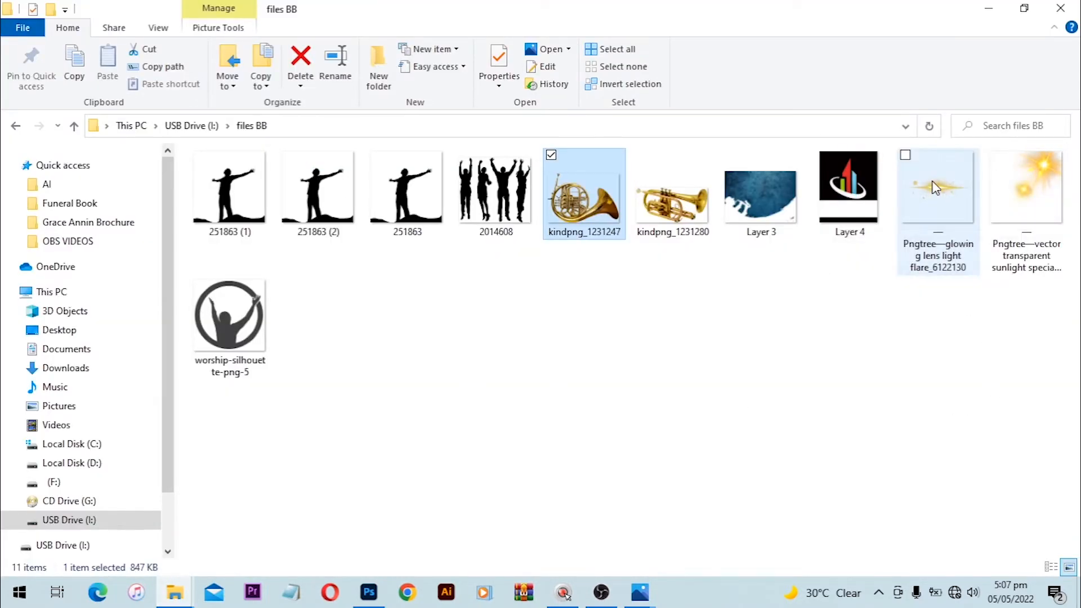
left_click(960, 203)
left_click_drag(467, 379, 414, 276)
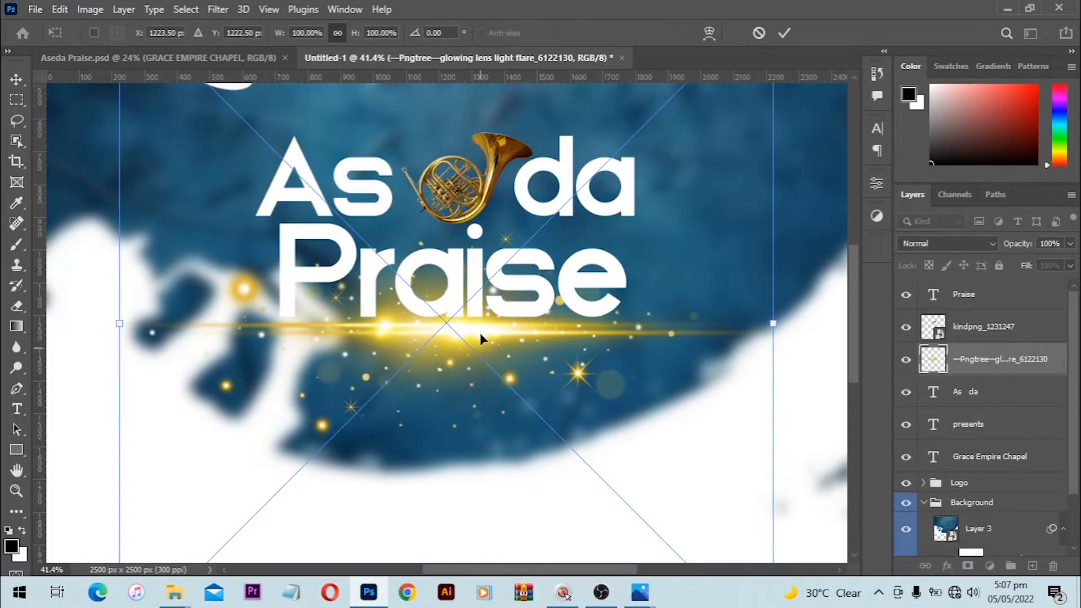
Step: Move the lens flare up onto the title and nudge it into place
left_click_drag(480, 333, 492, 252)
key("Down")
key("Down")
key("Down")
key("Down")
key("Down")
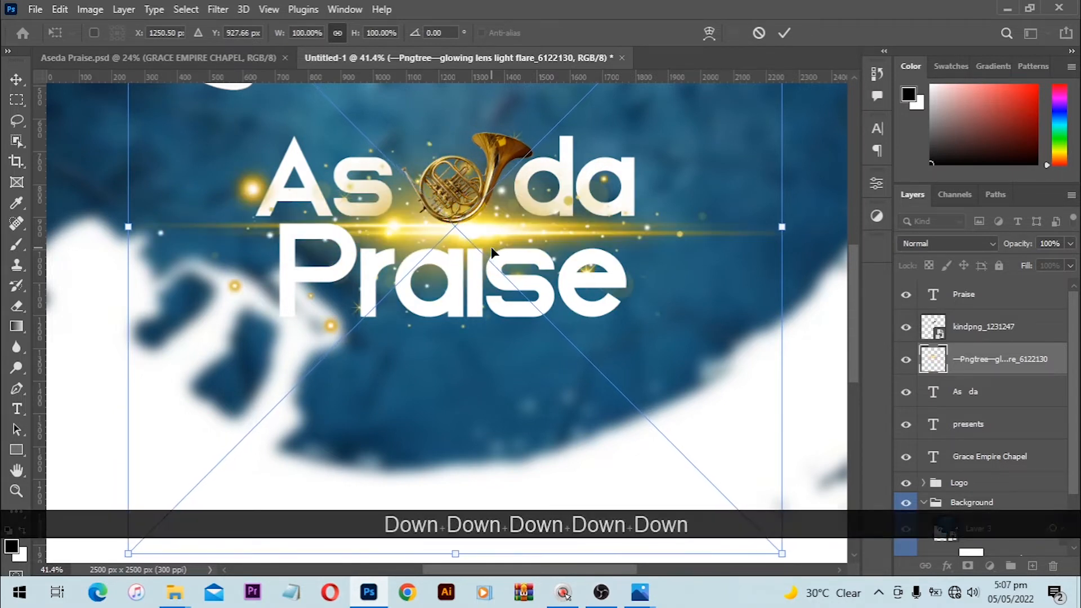
key("Down")
key("Down")
key("Down")
key("Down")
key("Down")
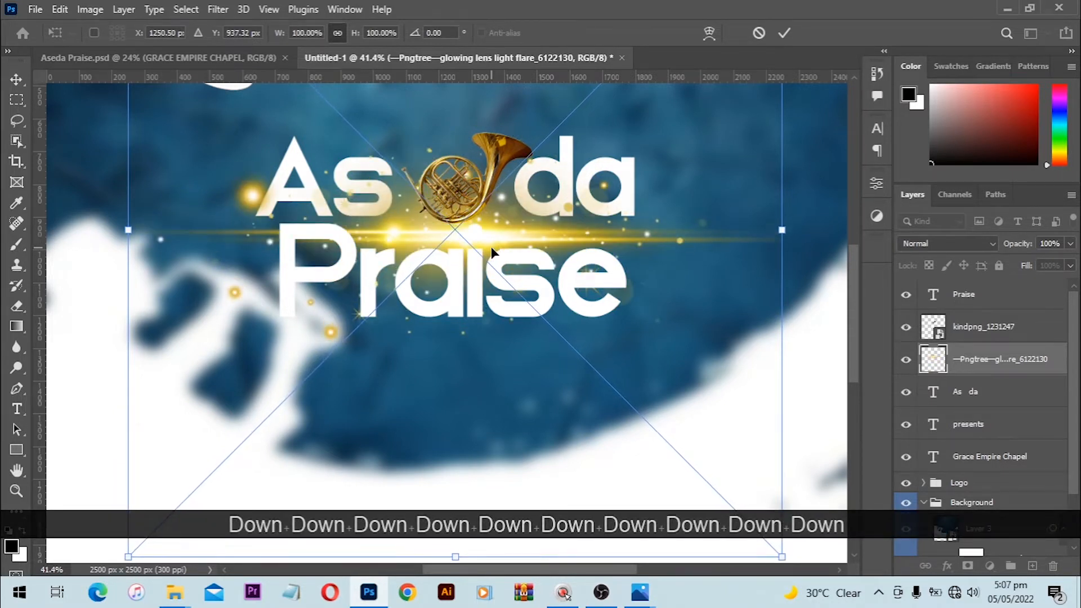
left_click_drag(472, 231, 468, 228)
Step: Scale the lens flare to about 72% from its centre and commit the transform
key("alt")
scroll(469, 227, "down", 2)
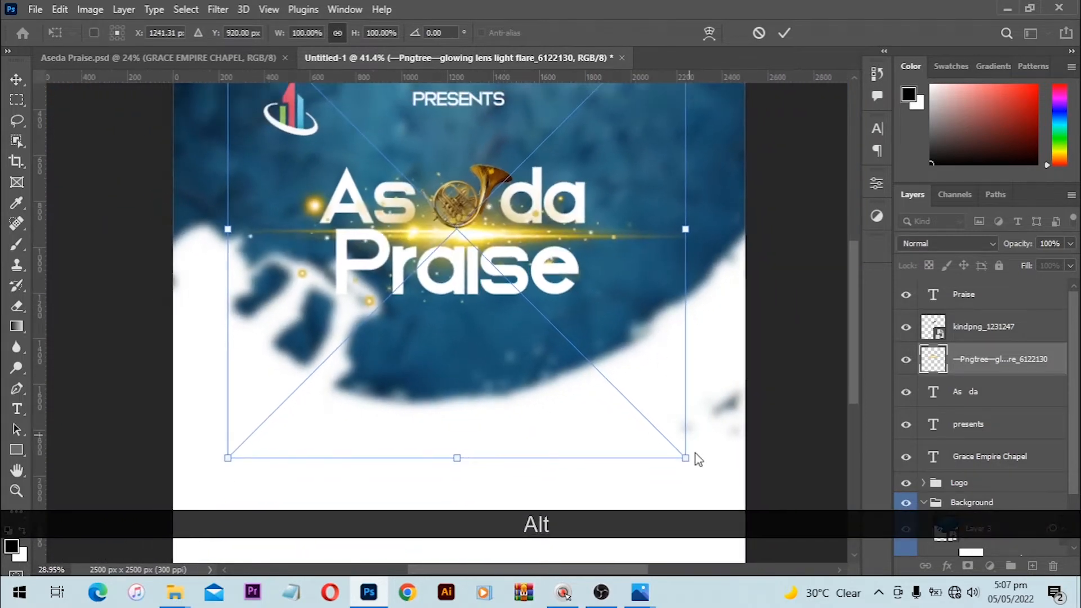
left_click_drag(687, 452, 631, 382)
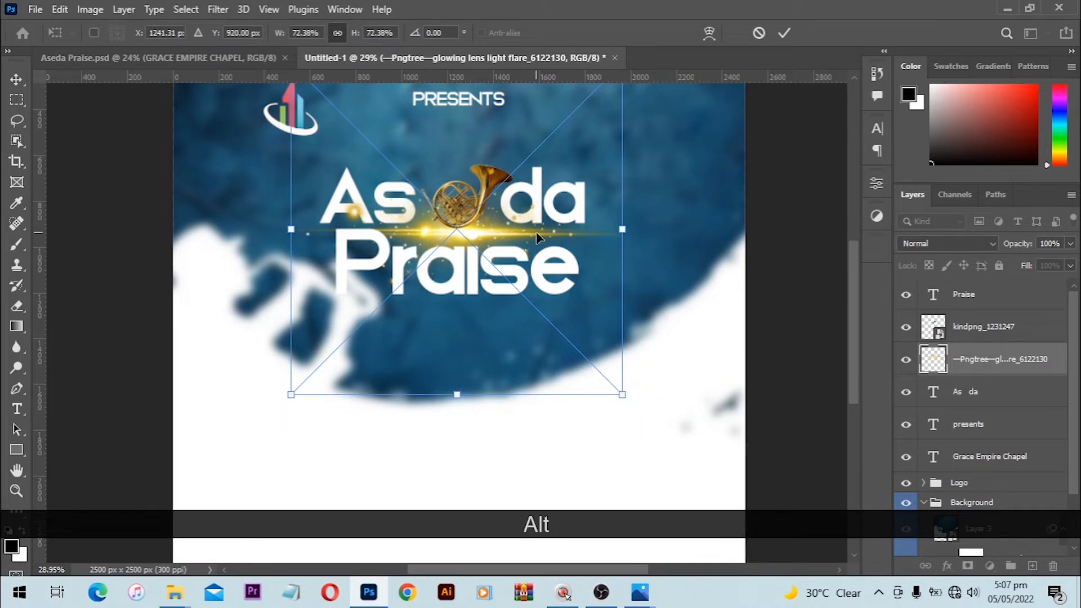
key("Return")
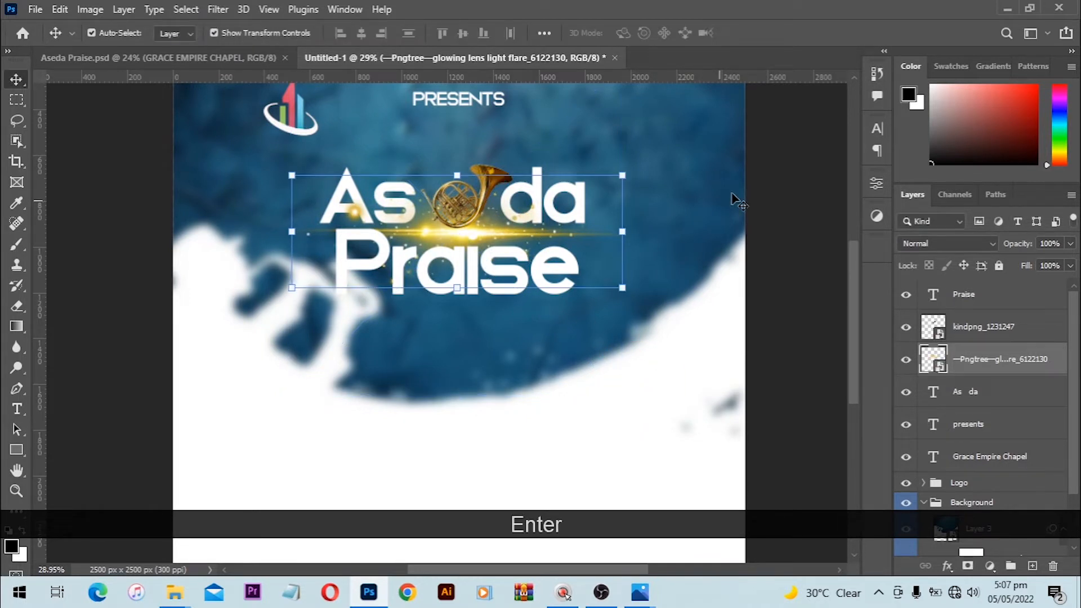
left_click(716, 254)
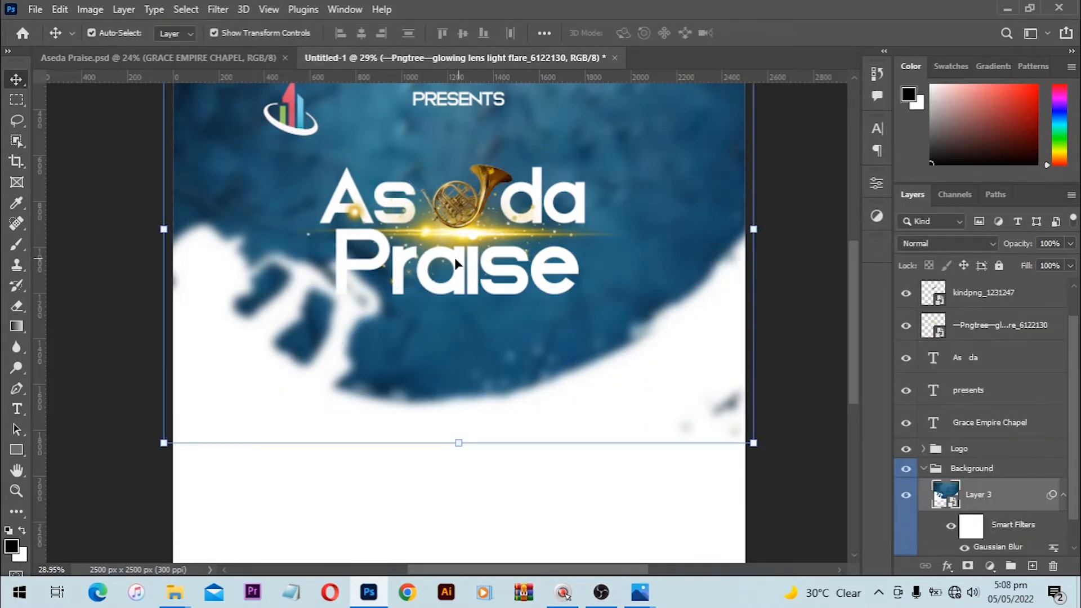
Step: Select the Praise title layer and bring up its Layer Style settings
left_click(383, 285)
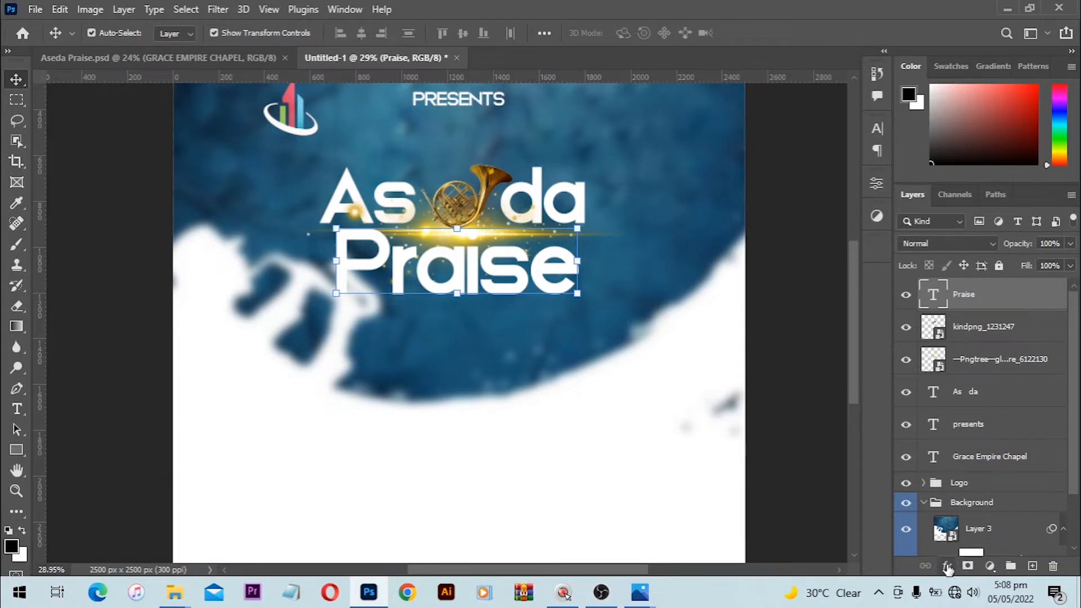
left_click(947, 567)
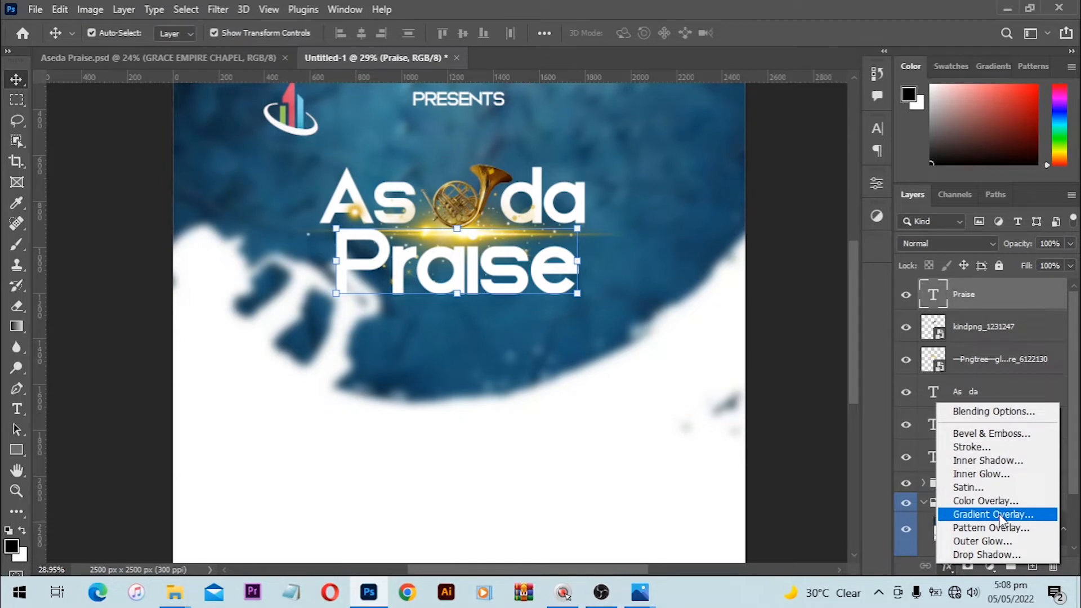
left_click(1061, 310)
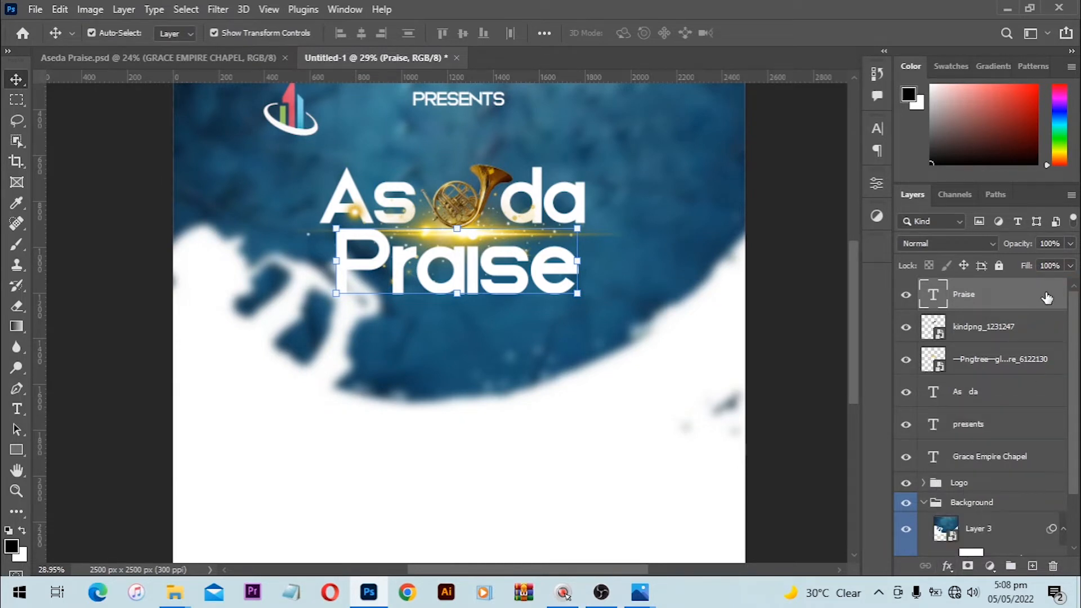
left_click(1047, 297)
double_click(1047, 297)
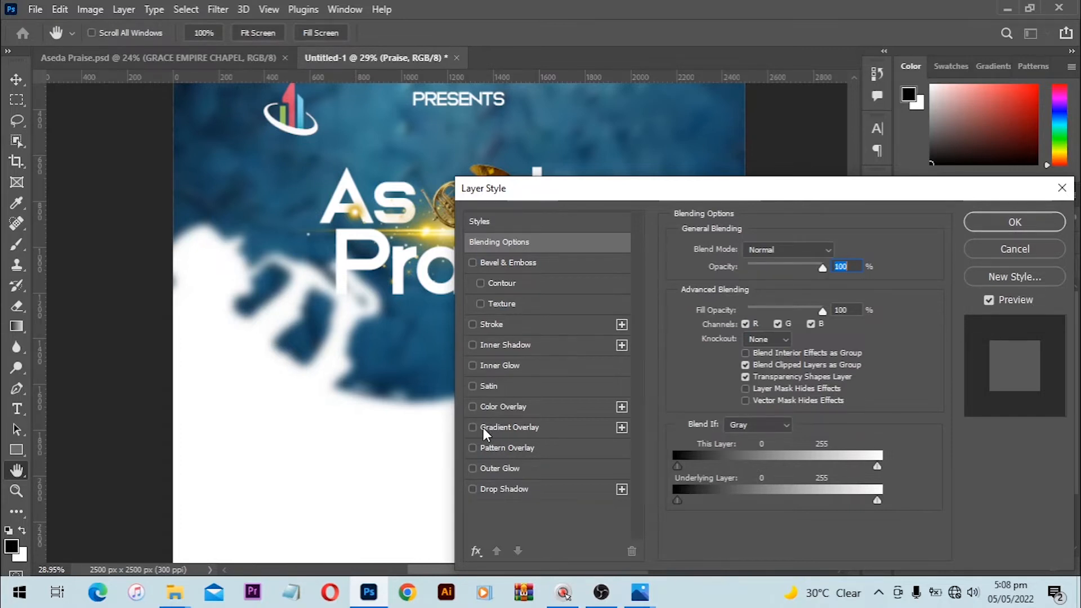
Step: Enable Gradient Overlay, reset it to its default 90° gradient, and edit the gradient colours
left_click(532, 424)
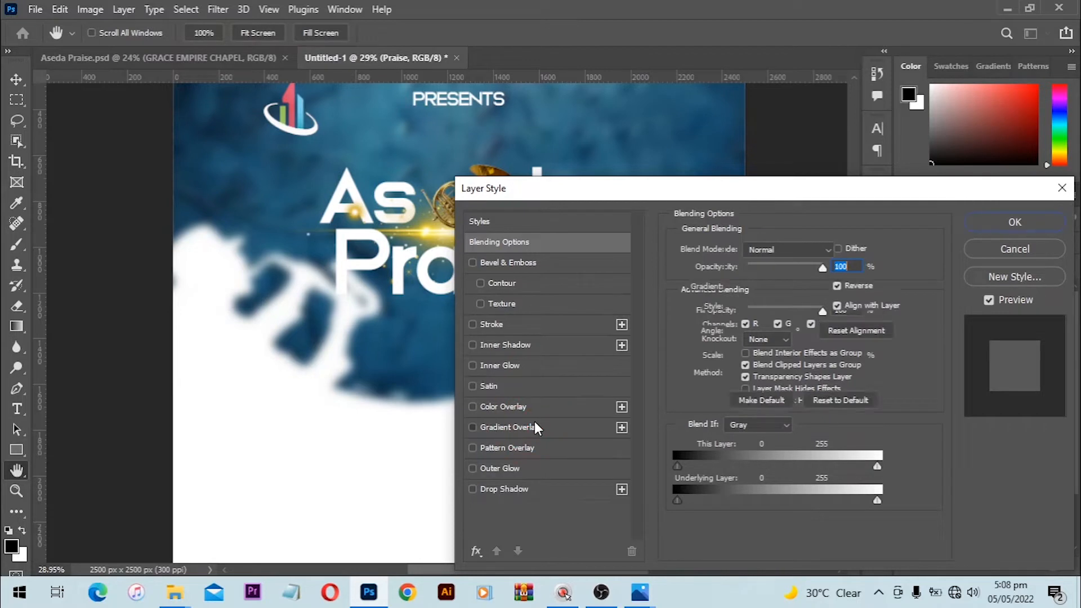
left_click_drag(590, 193, 646, 148)
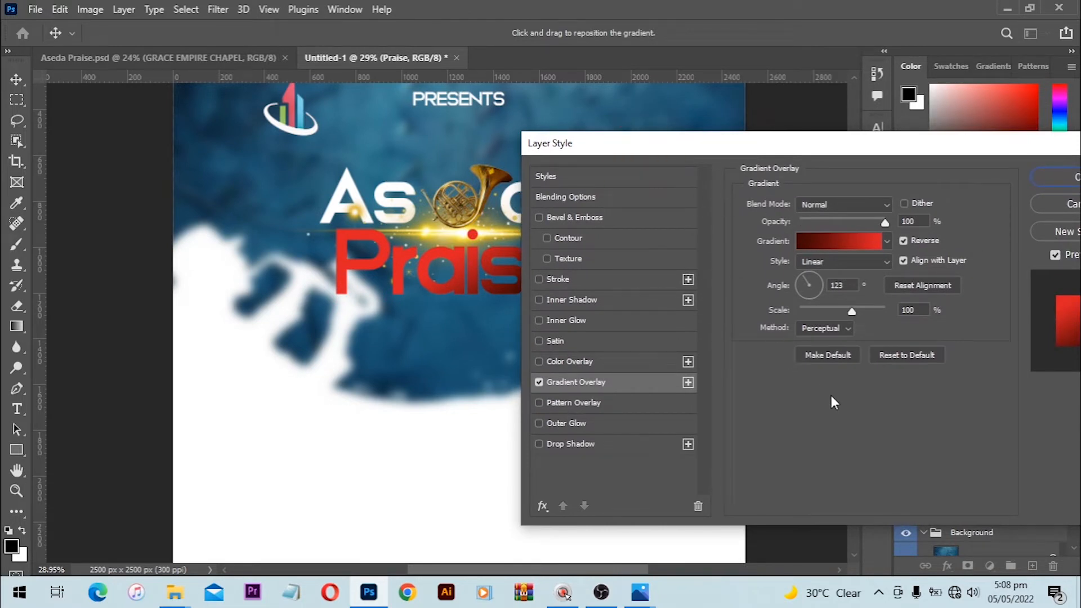
left_click(903, 360)
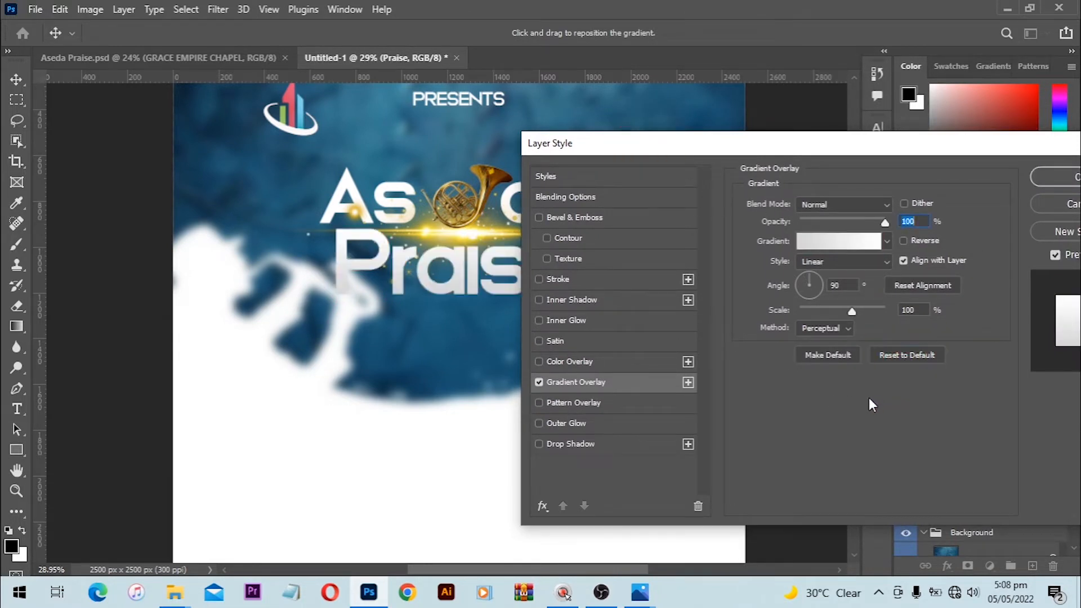
left_click(838, 246)
Step: Apply the gold preset gradient and set its right colour stop to d5c237
scroll(546, 172, "down", 3)
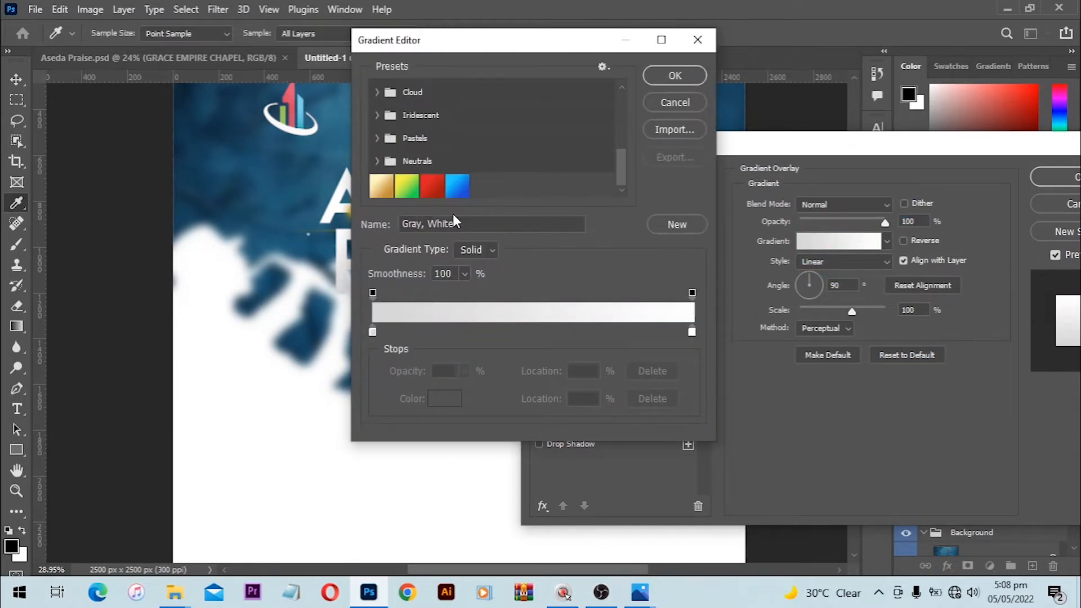
left_click(386, 194)
left_click_drag(515, 47, 714, 66)
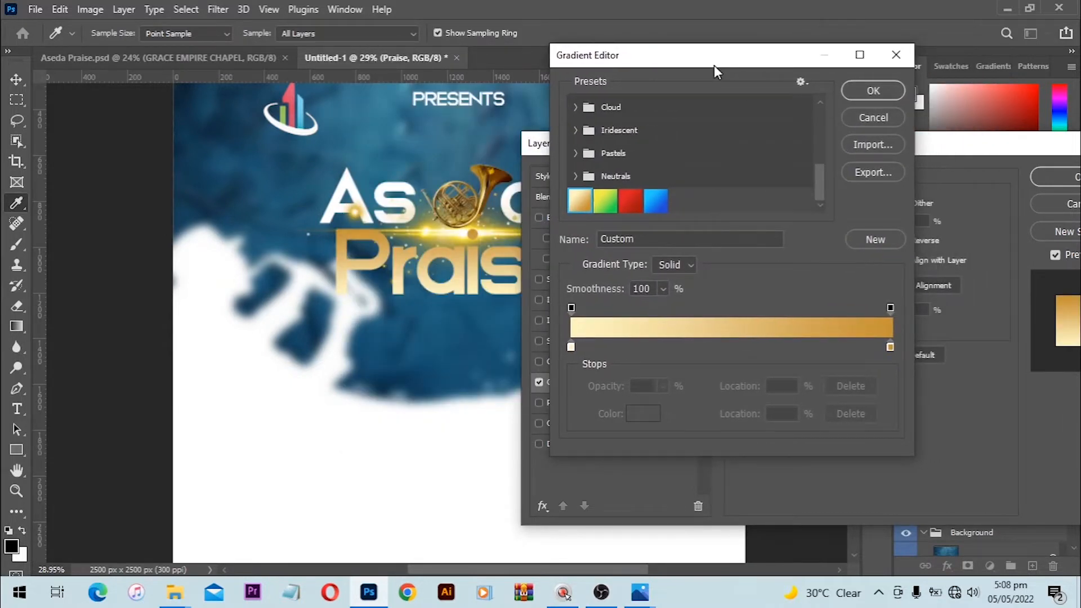
left_click(891, 346)
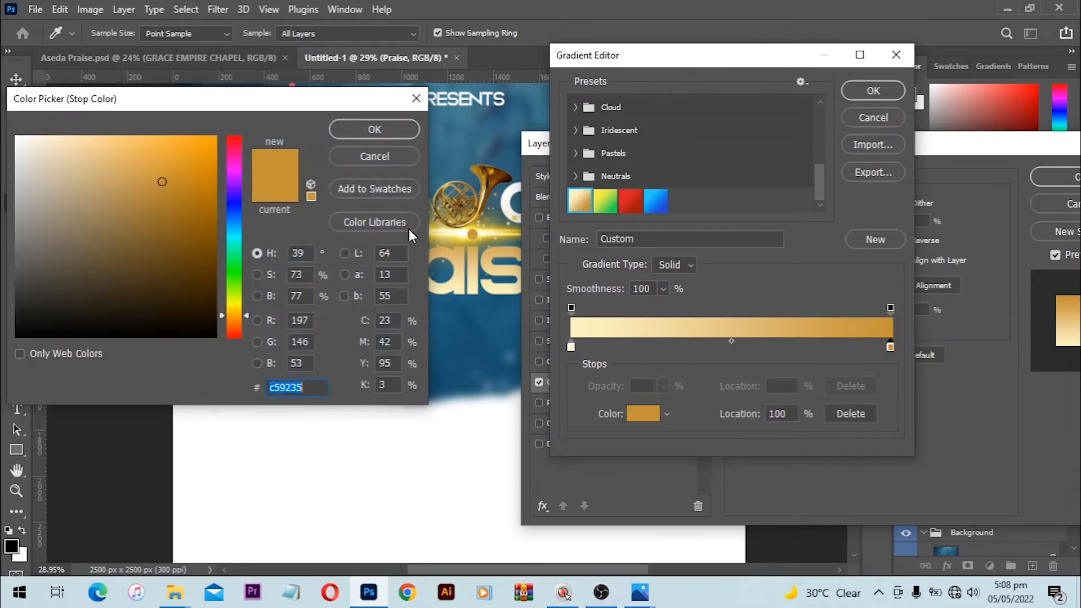
left_click(483, 220)
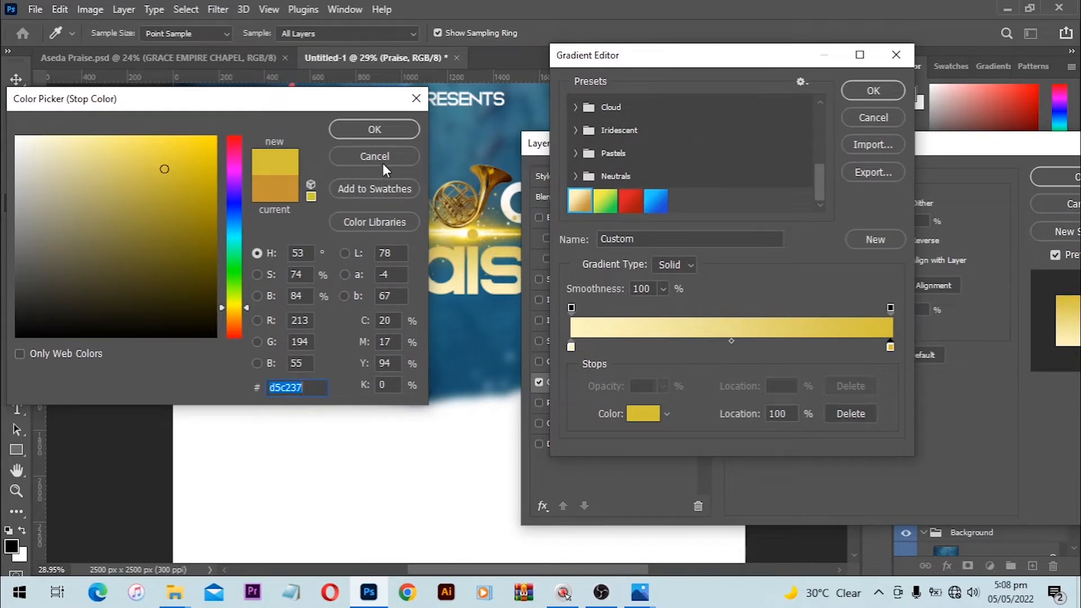
left_click(383, 133)
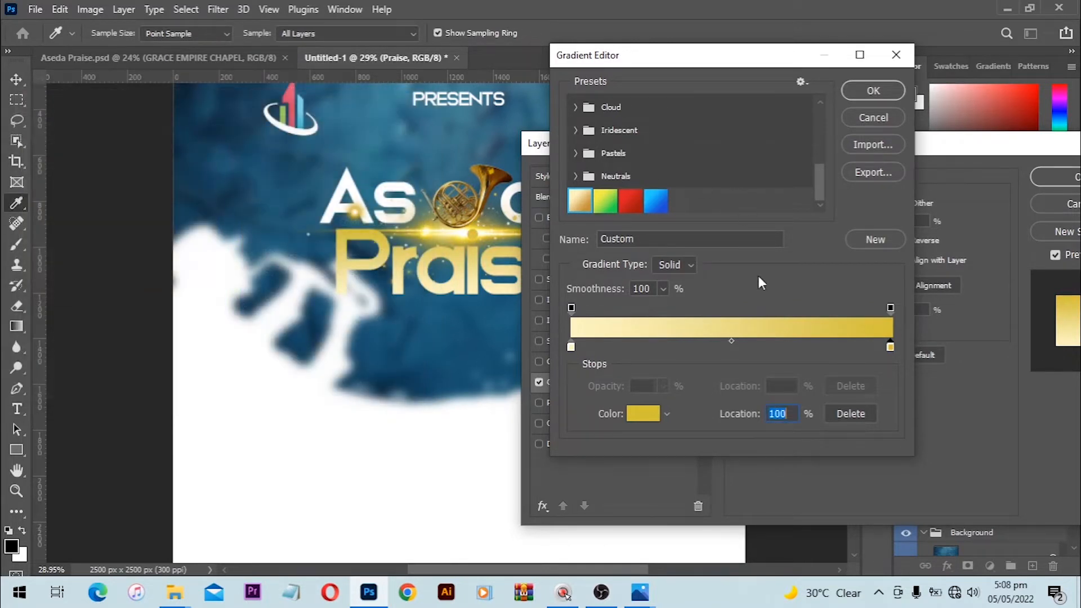
Step: Set the left colour stop to pure white ffffff and accept the white-to-gold gradient
double_click(890, 347)
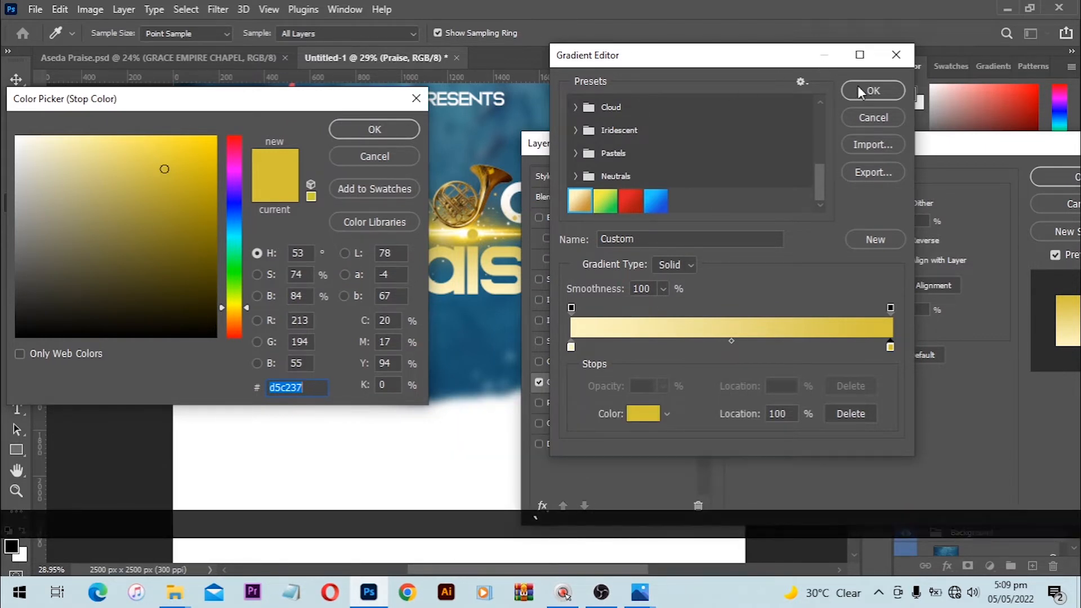
left_click(571, 347)
left_click(378, 134)
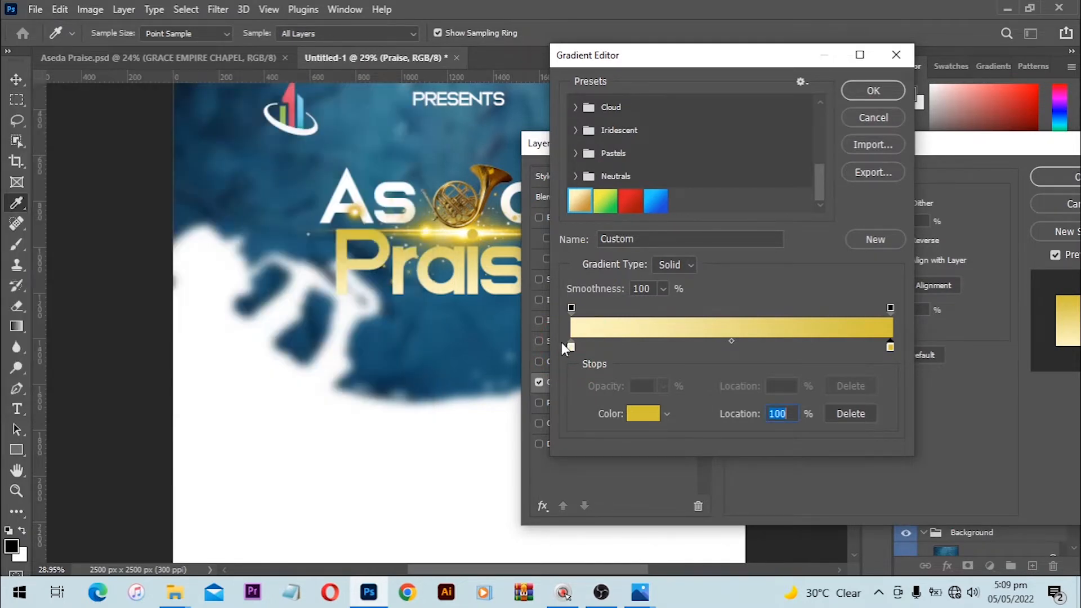
left_click(569, 347)
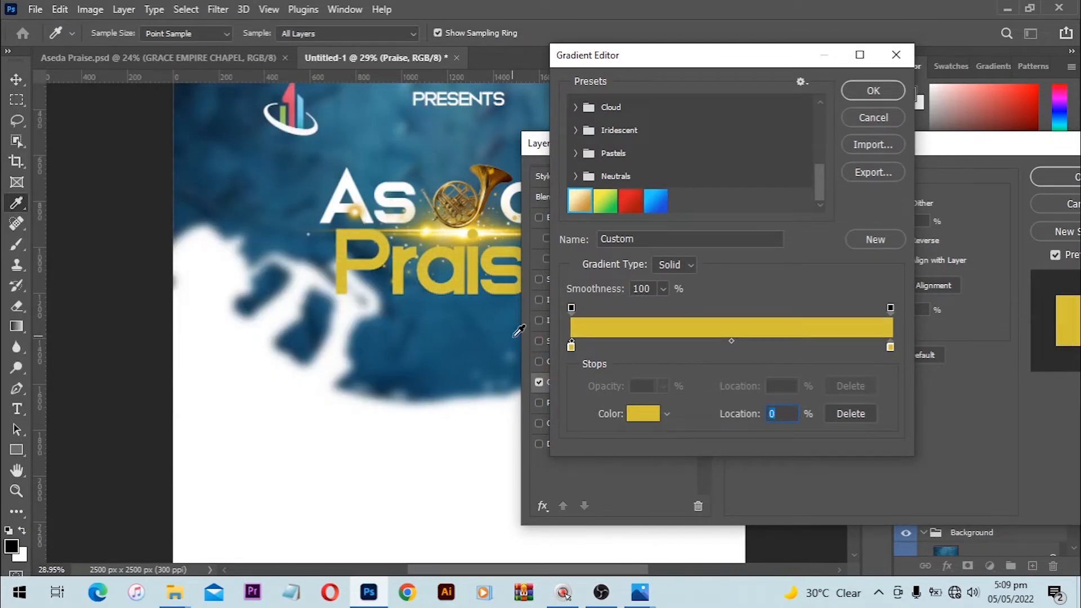
key("ctrl+z")
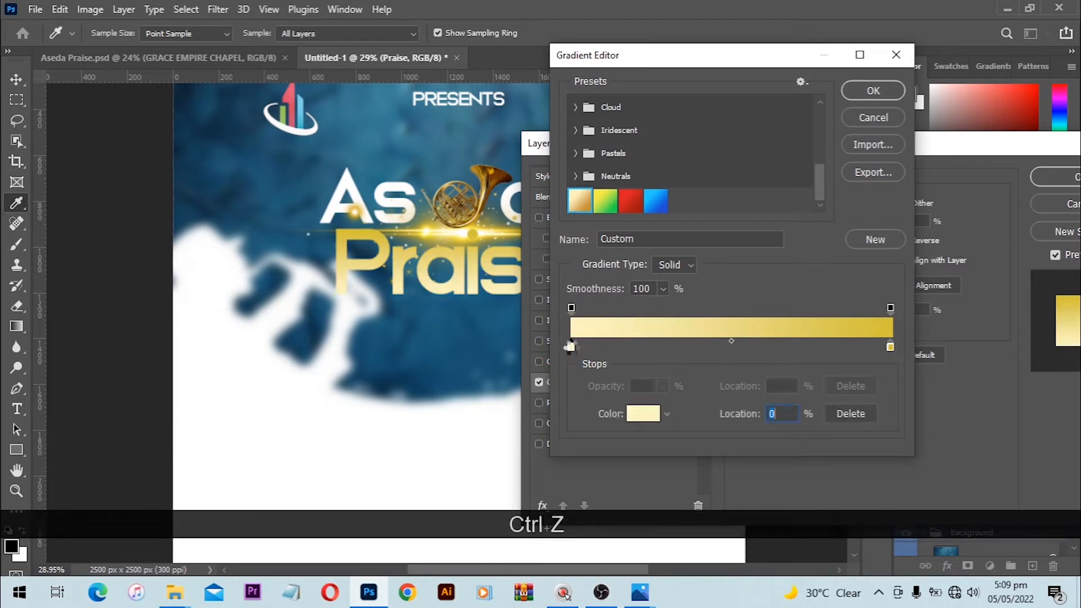
double_click(571, 347)
left_click(16, 136)
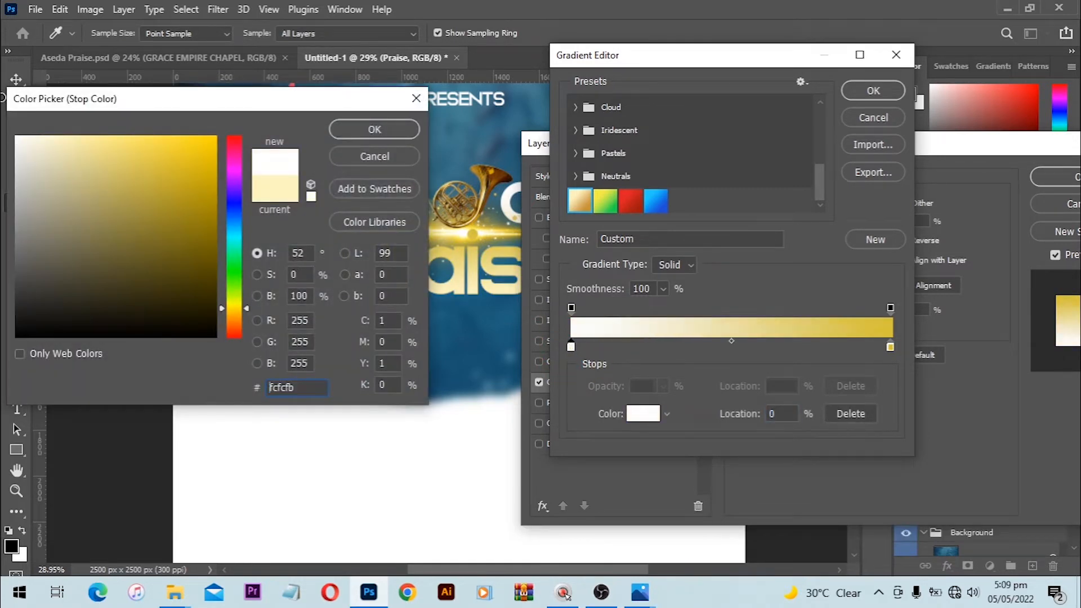
left_click(364, 128)
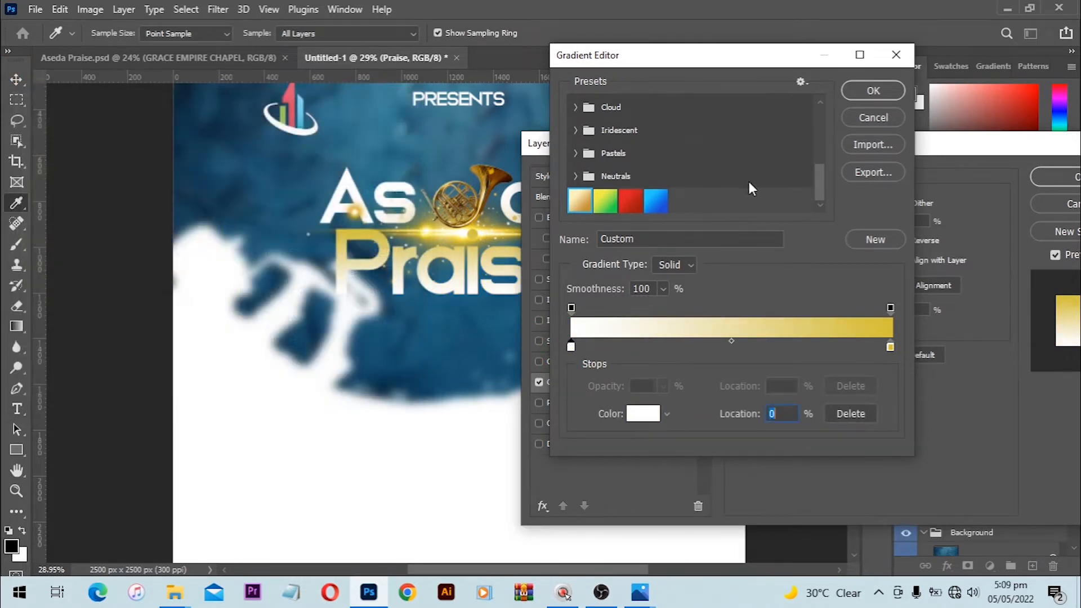
left_click(861, 97)
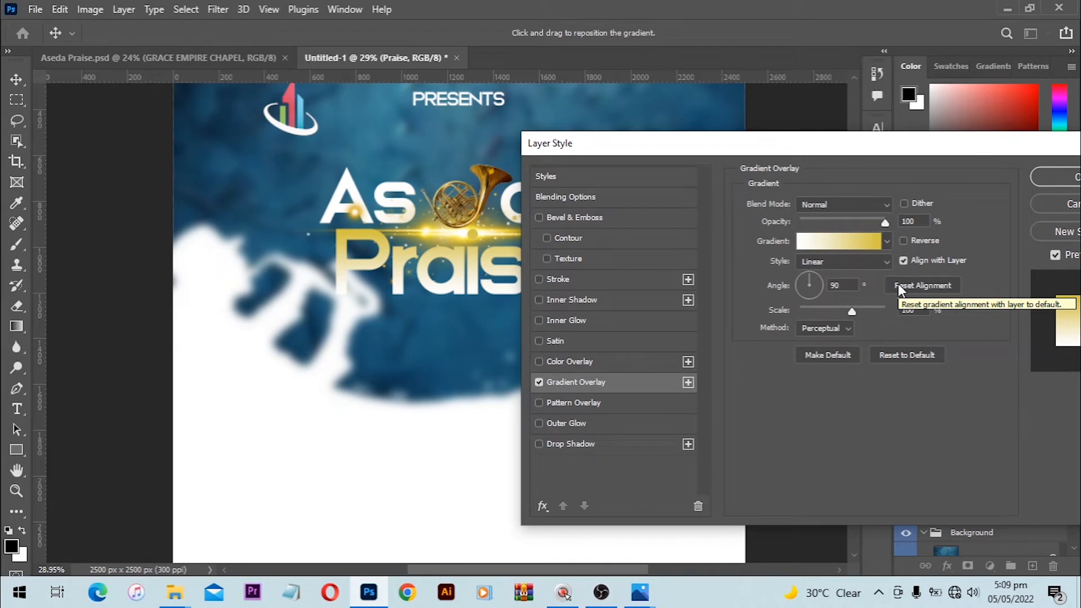
Step: Reverse the Praise gradient, shift it within the letters, and apply the overlay
left_click(910, 241)
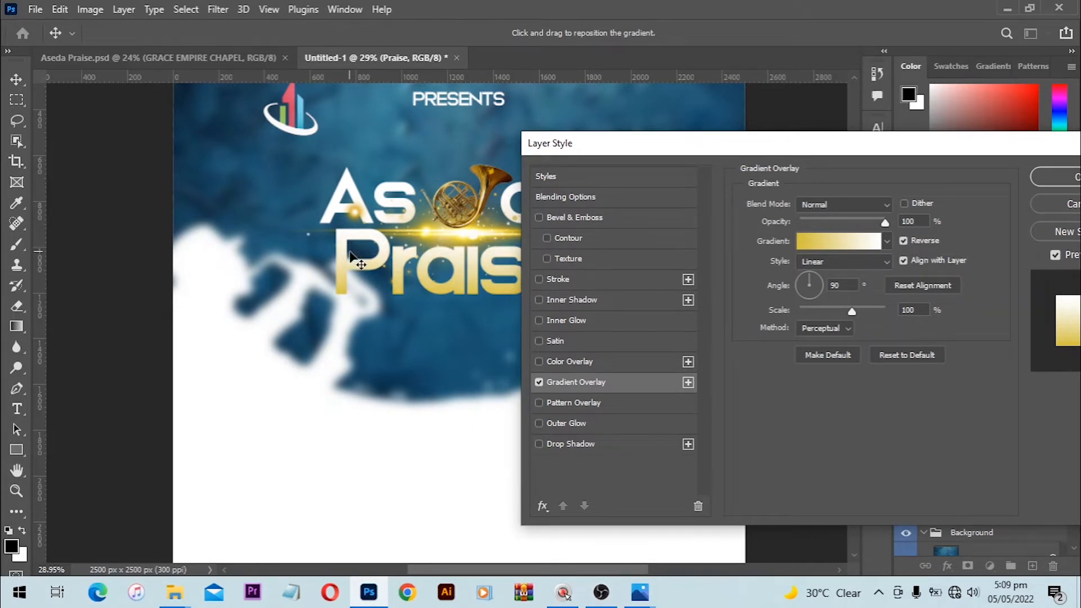
mouse_move(350, 255)
left_mouse_down()
mouse_move(347, 267)
mouse_move(347, 235)
mouse_move(343, 254)
left_mouse_up()
key("Return")
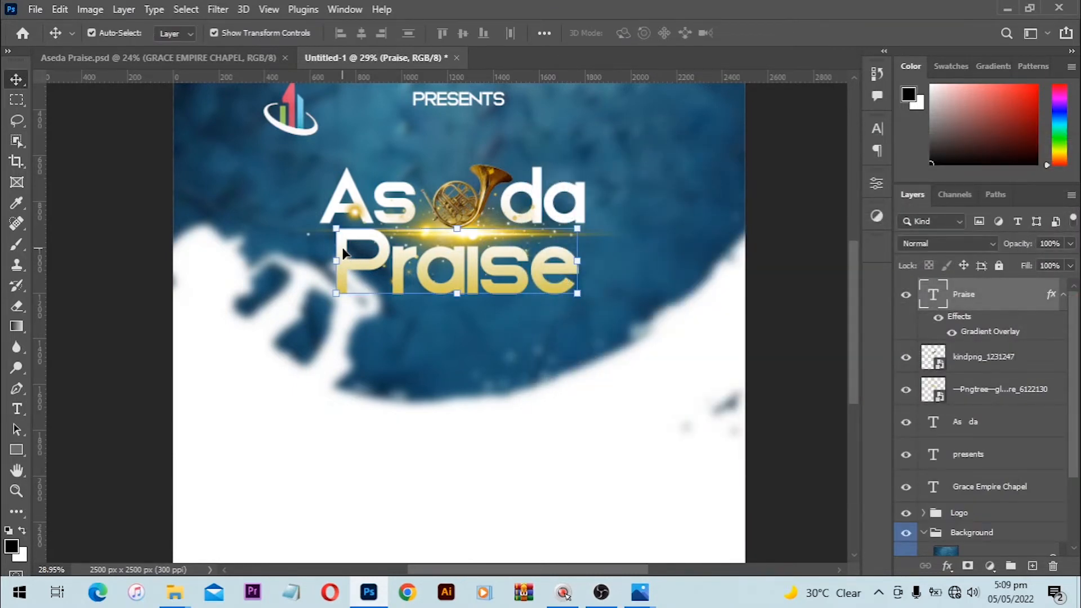
left_click(780, 229)
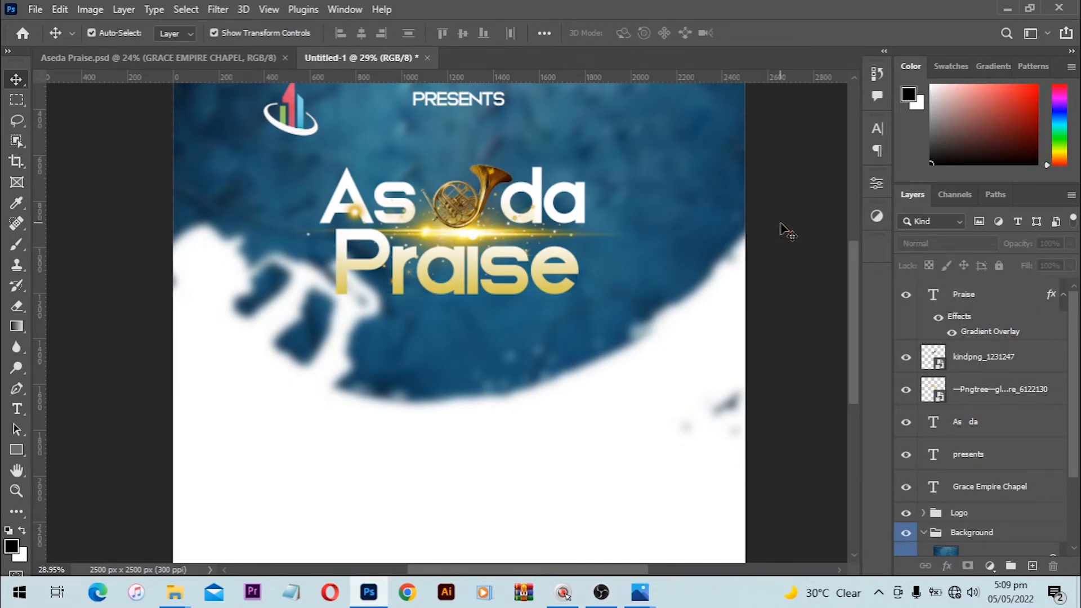
scroll(366, 205, "up", 3)
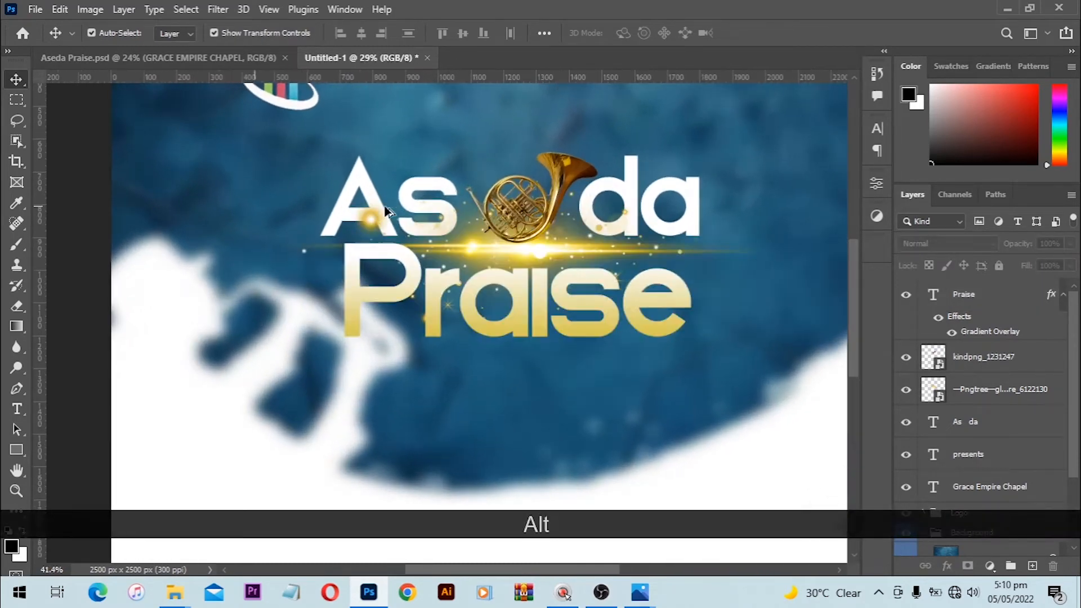
left_click_drag(696, 266, 676, 267)
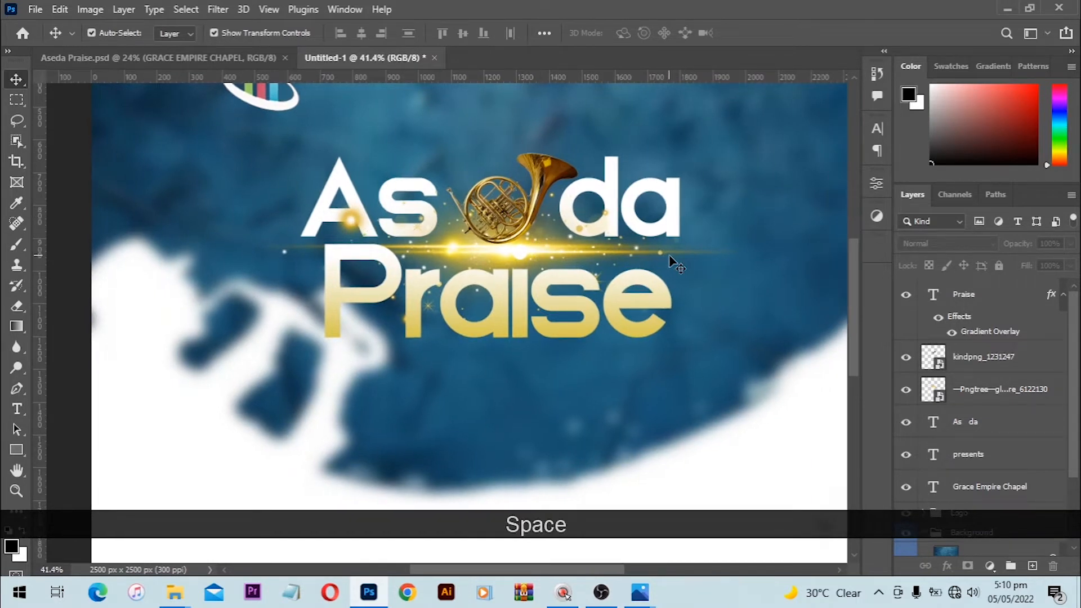
left_click(673, 263)
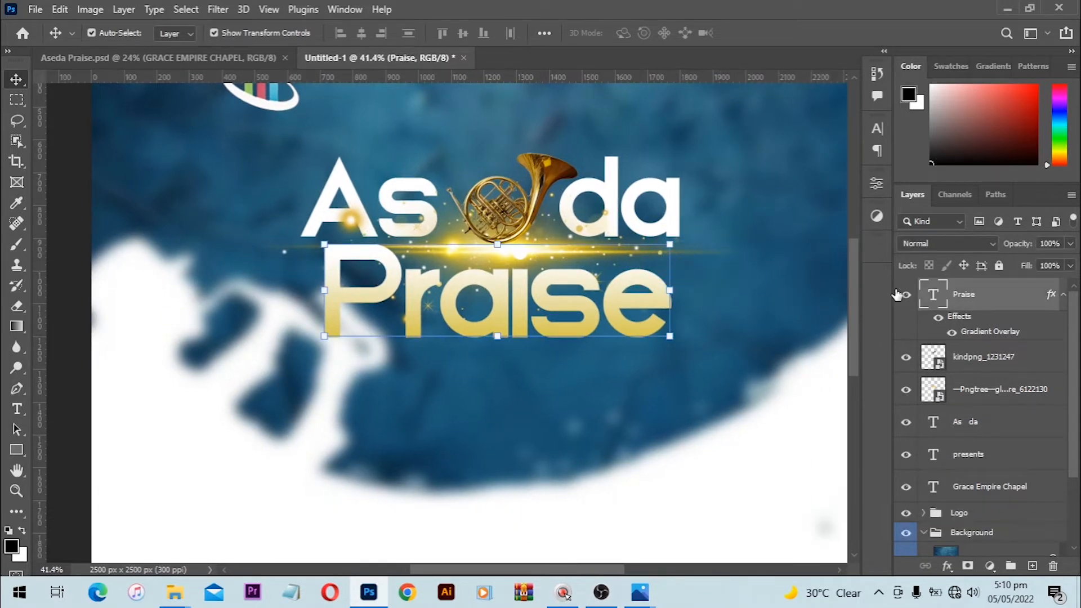
left_click(1001, 359)
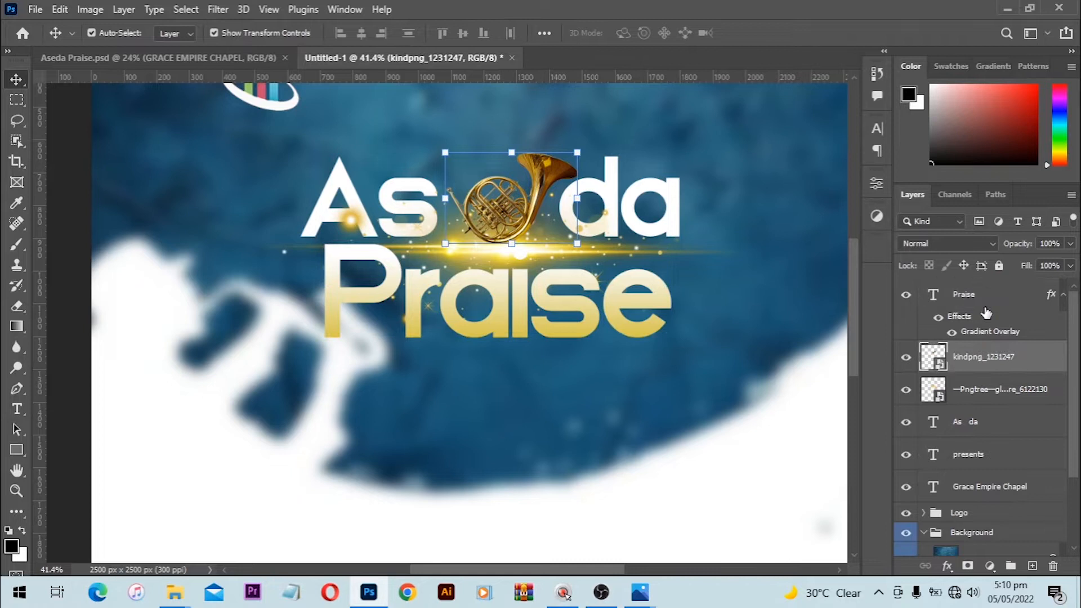
Step: Set the lens-flare layer's blend mode to Lighten, briefly trying Soft Light first
left_click(961, 246)
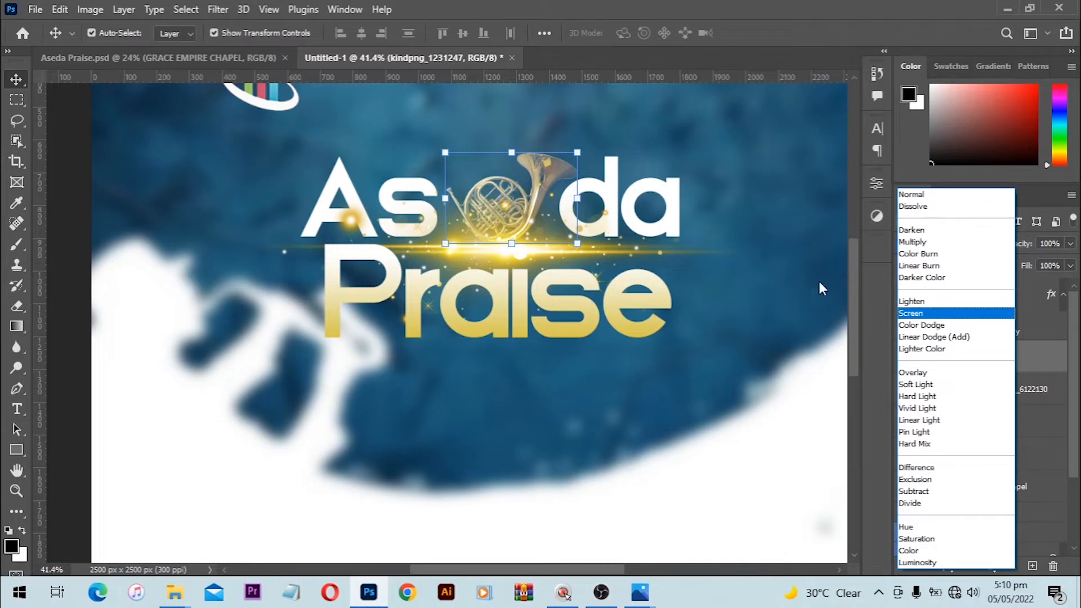
left_click(823, 214)
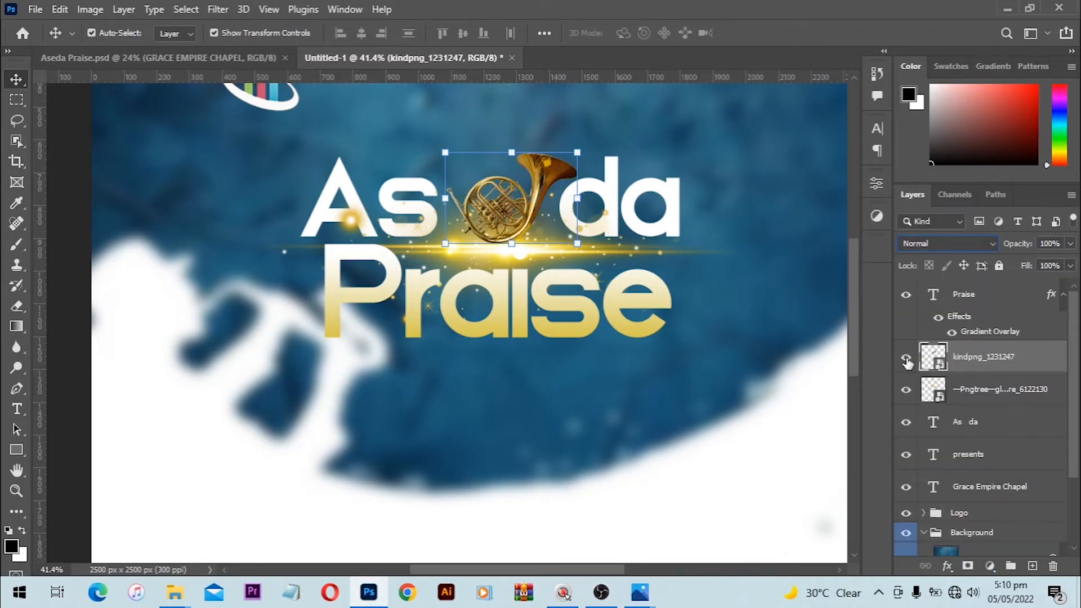
left_click(1022, 400)
left_click(928, 235)
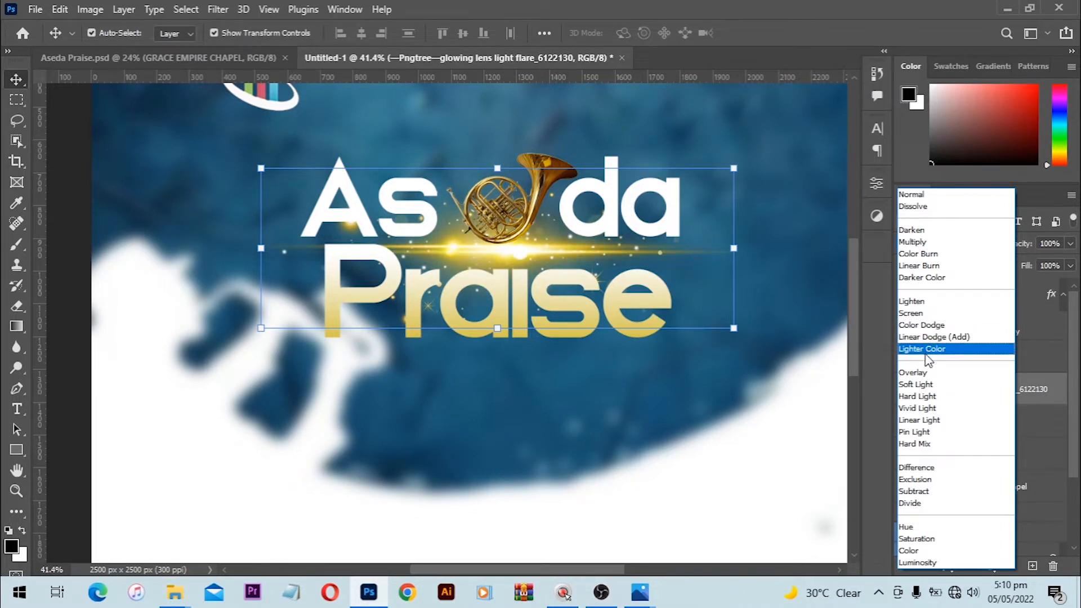
left_click(918, 306)
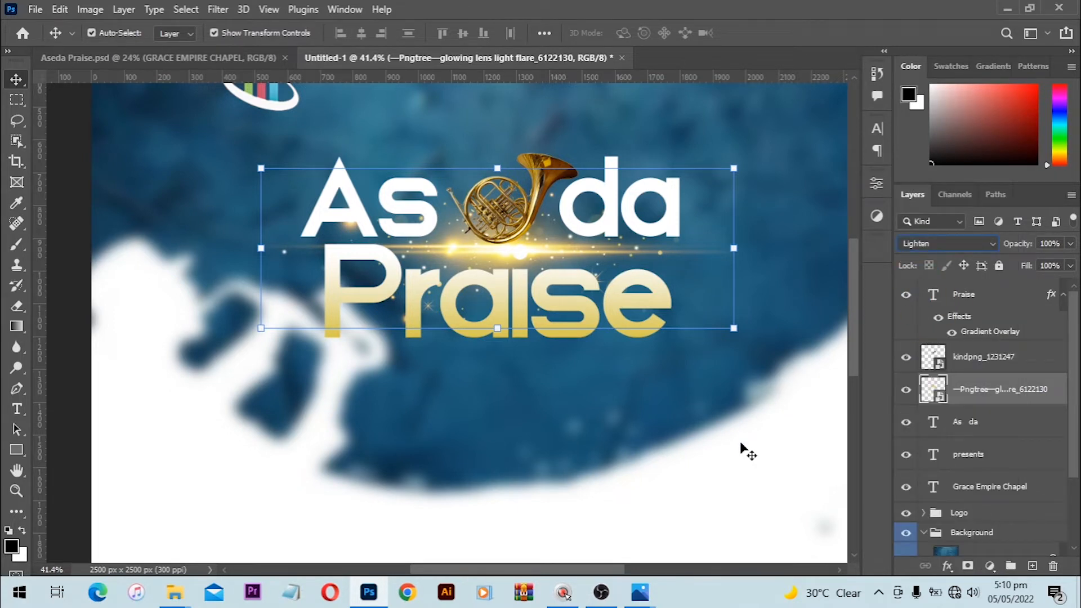
key("shift+alt")
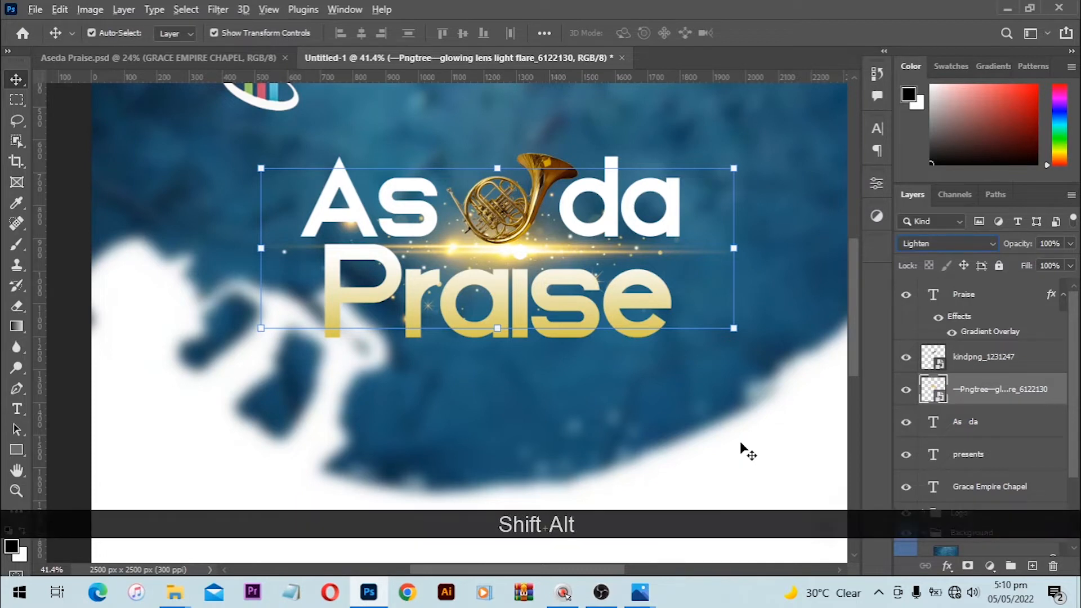
key("shift+alt+f")
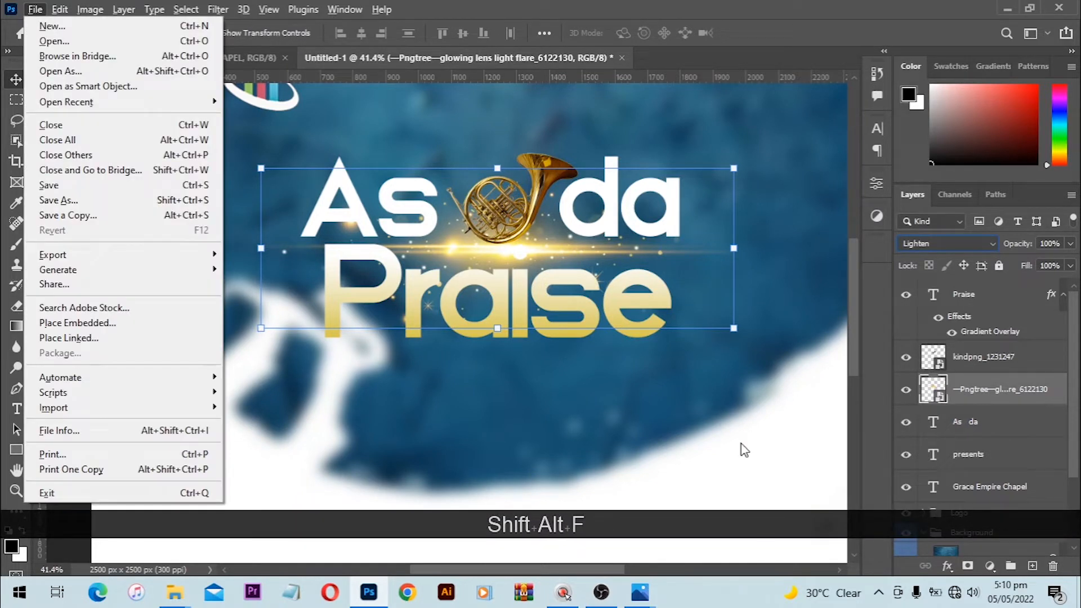
key("shift+alt+f")
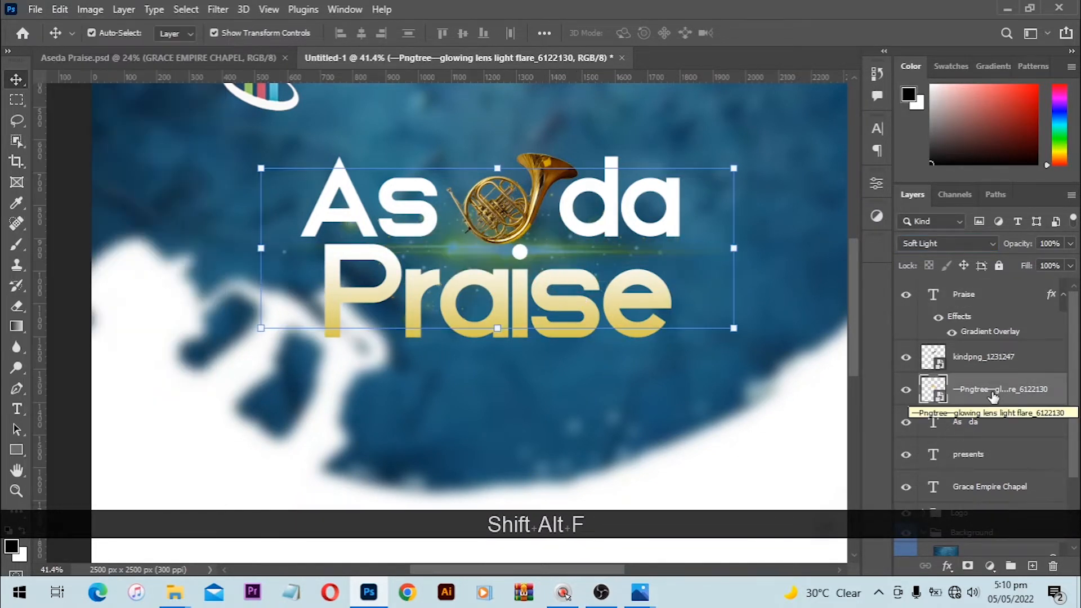
key("shift+alt")
key("shift+alt+g")
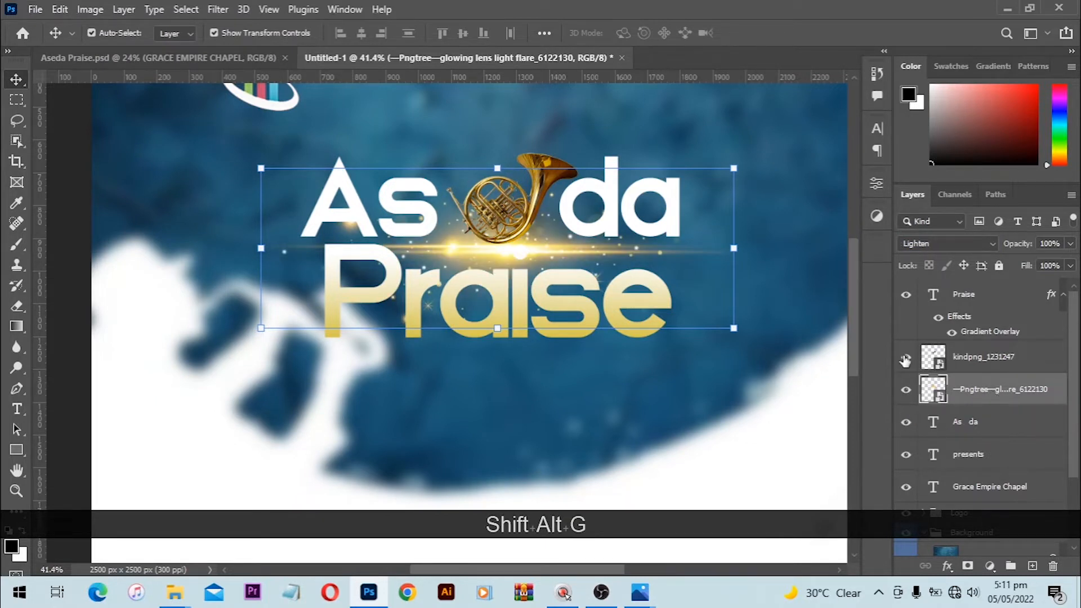
scroll(789, 379, "down", 4)
left_click(732, 375)
scroll(726, 372, "down", 5)
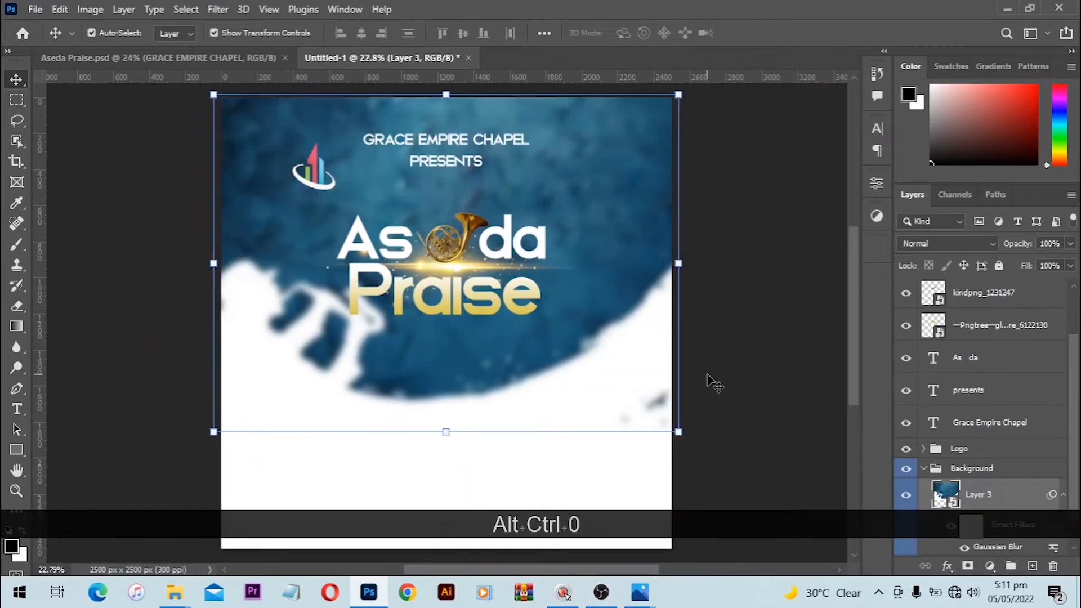
left_click(755, 335)
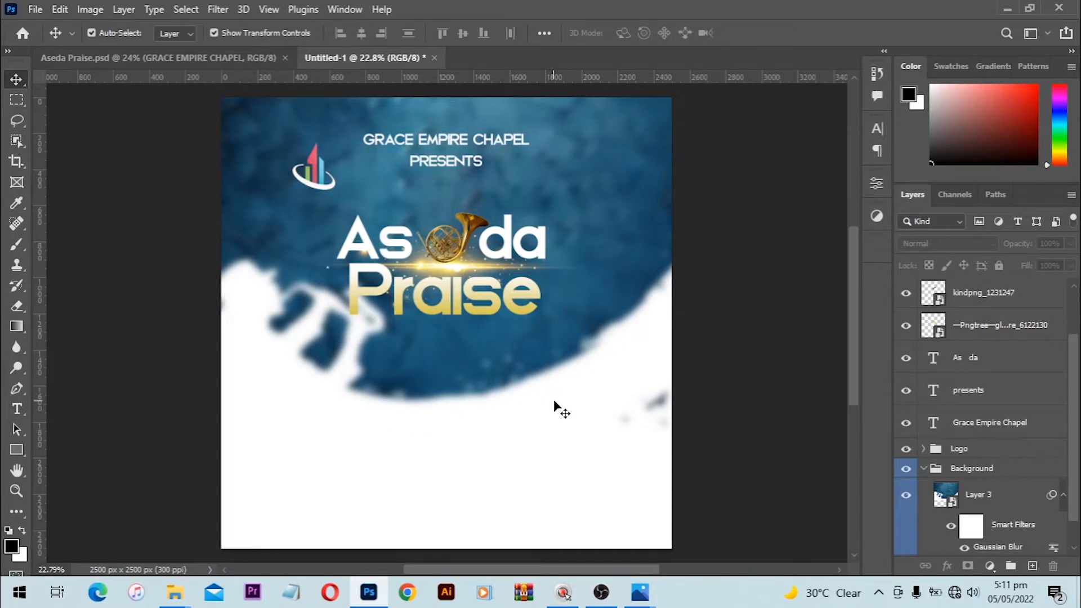
scroll(465, 356, "up", 3)
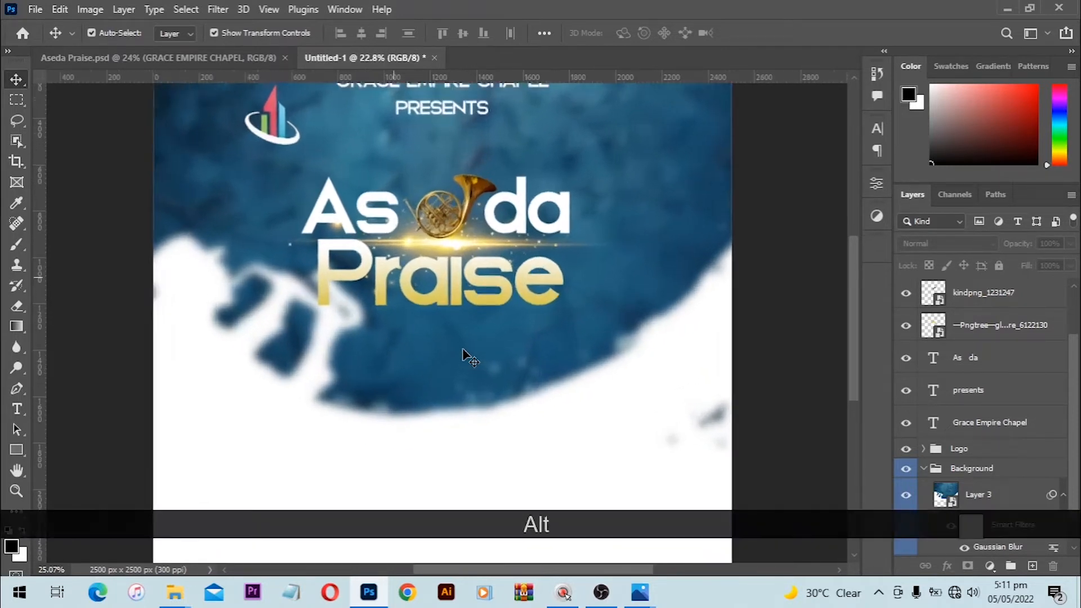
scroll(465, 356, "down", 1)
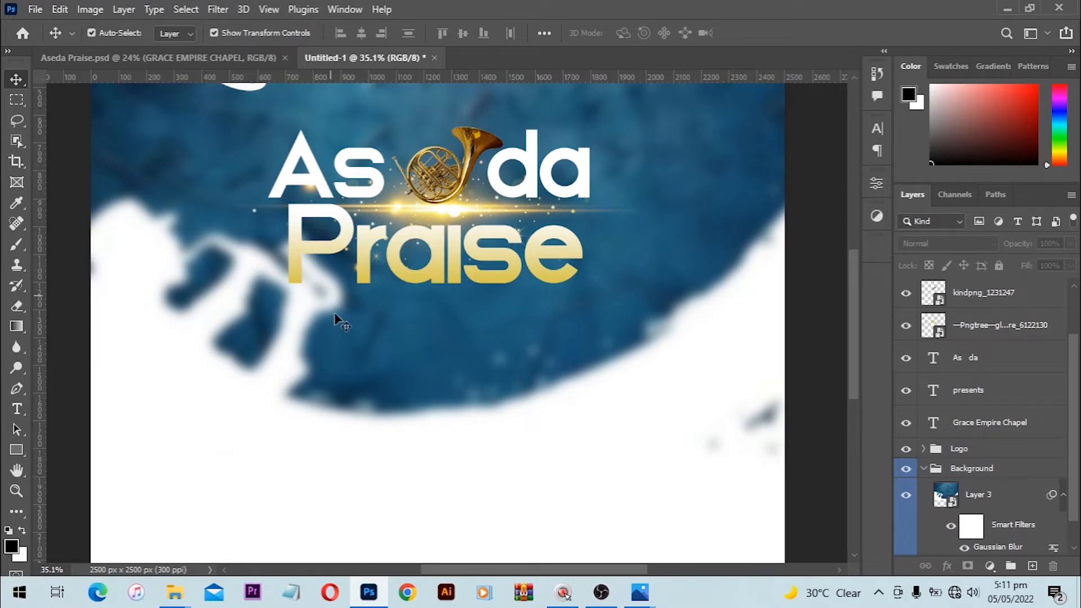
scroll(454, 333, "up", 1, "alt")
scroll(461, 340, "down", 2)
key("t")
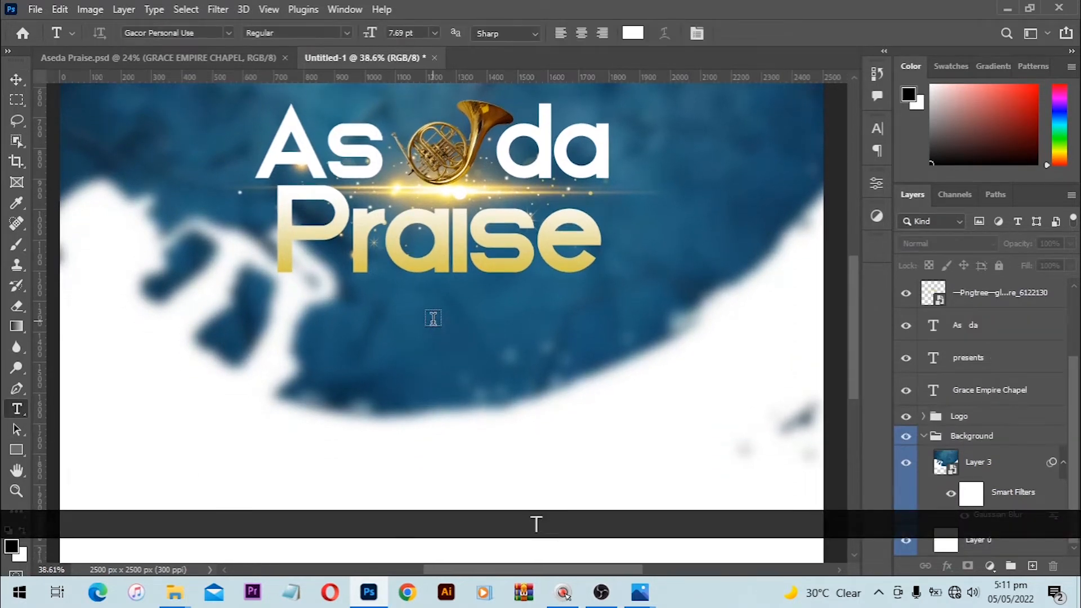
Step: Add the text 'Theme:' and a three-line 'The Faithful God' below the title
left_click(473, 328)
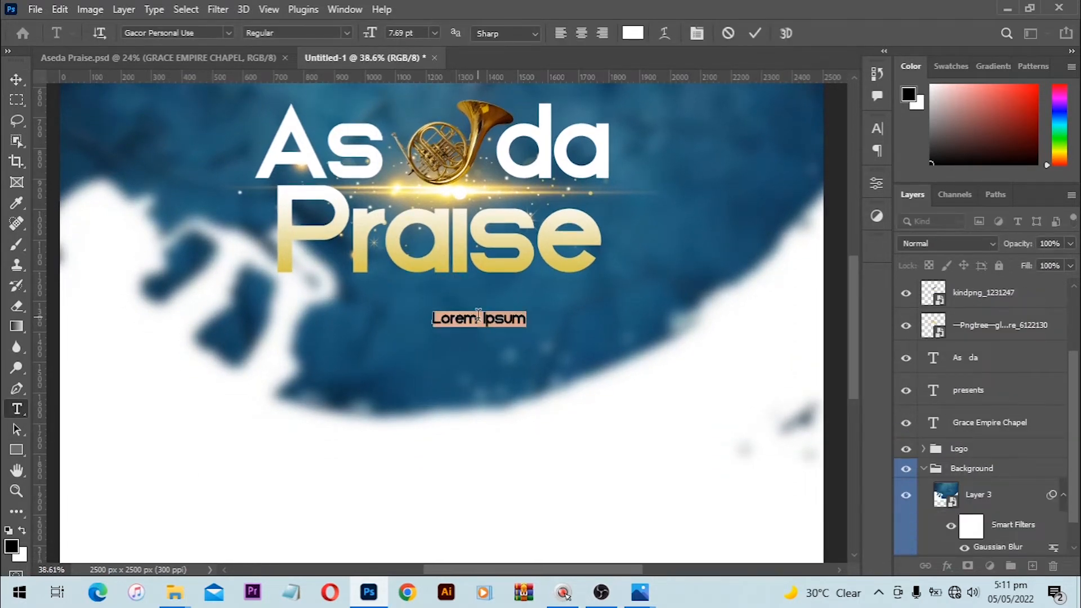
key("BackSpace")
type("The")
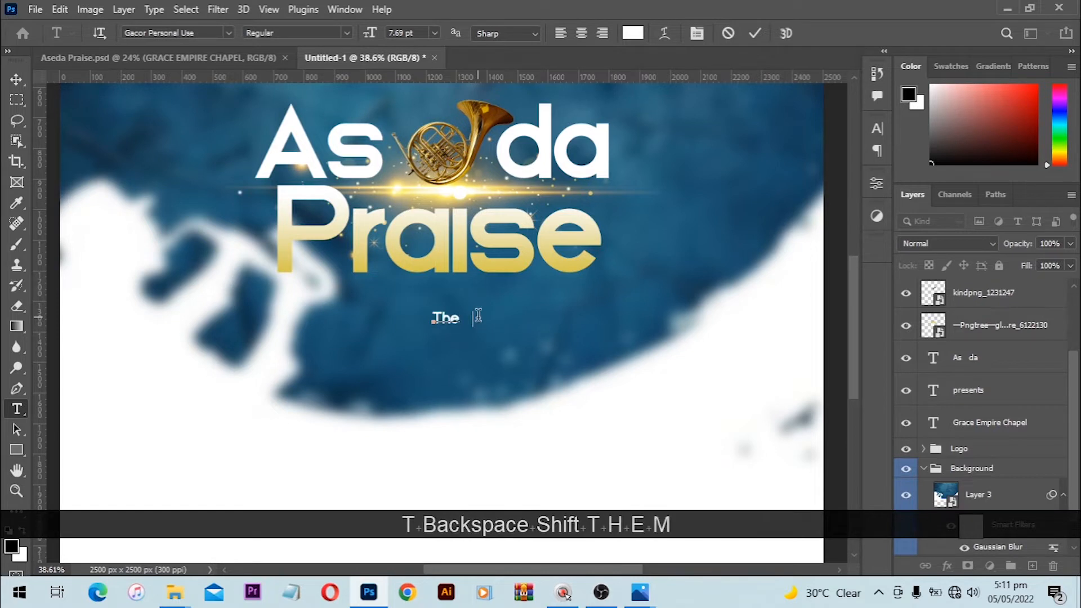
type("me:")
scroll(462, 321, "up", 3)
left_click(435, 335)
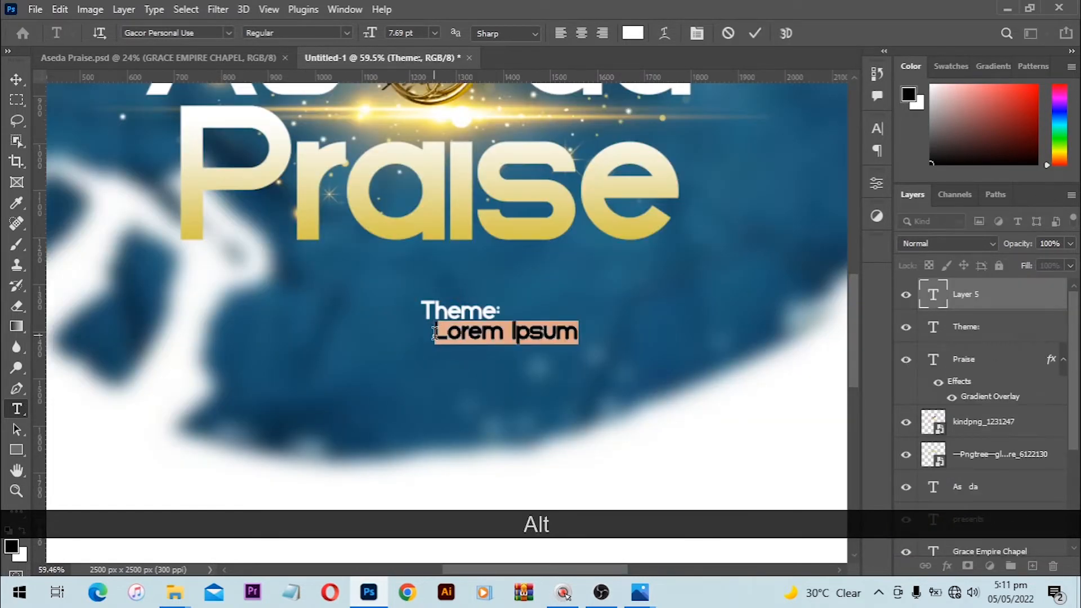
type("The ")
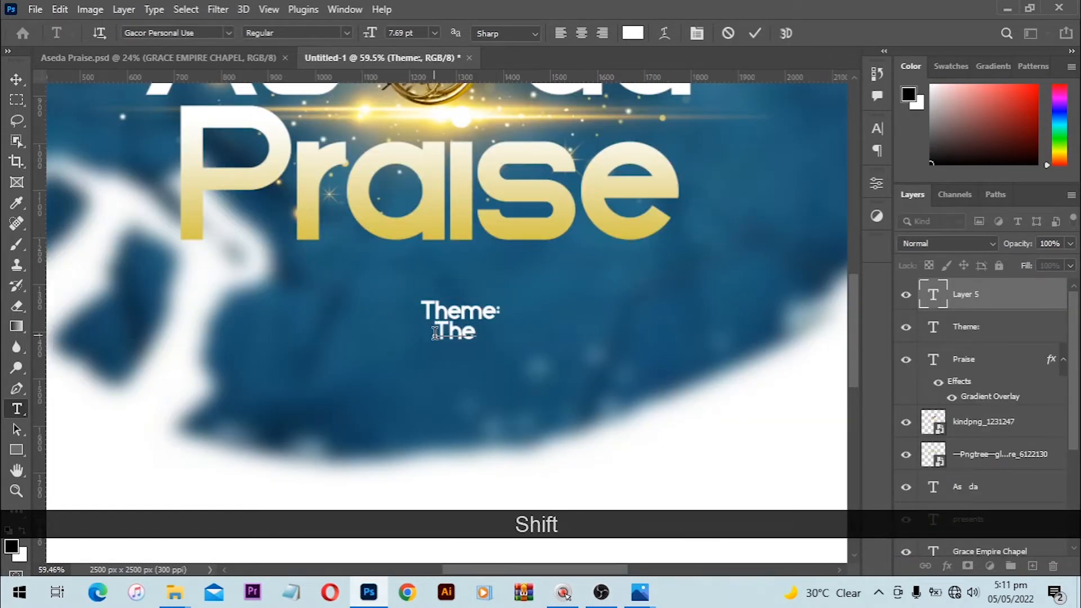
type("Faithful")
key("Return")
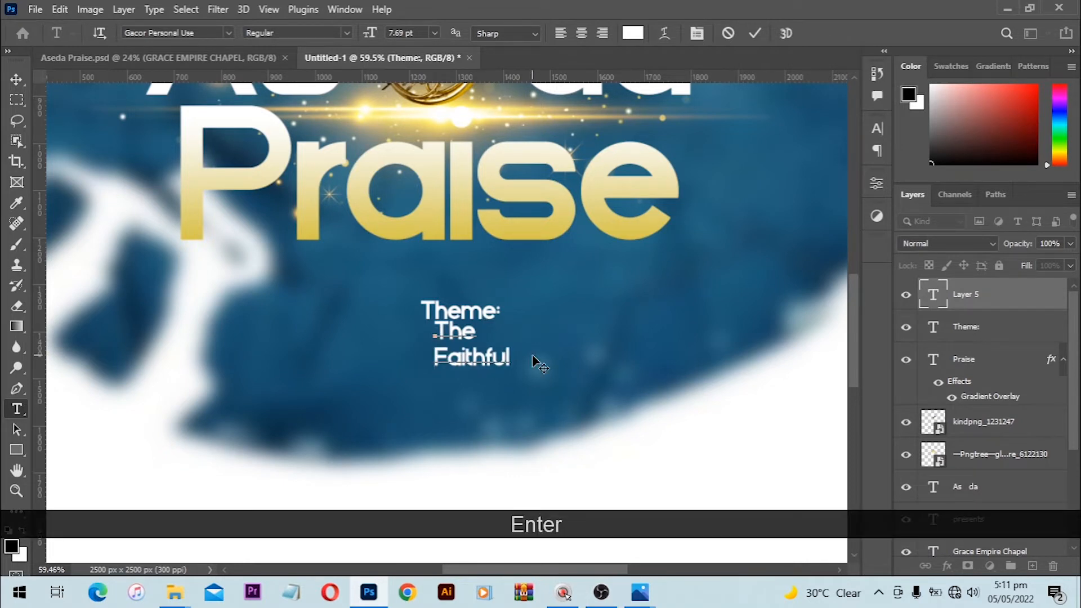
key("Return")
type("God")
key("KP_Enter")
Step: Scale 'The Faithful God' to 145% from its centre
key("v")
scroll(473, 330, "up", 1)
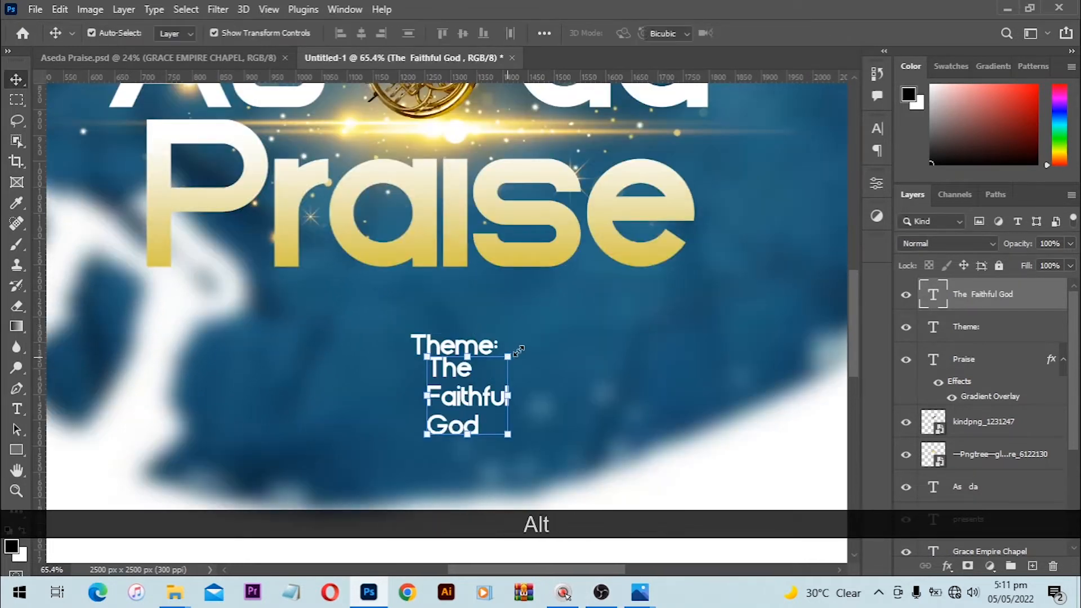
left_click_drag(507, 356, 527, 332)
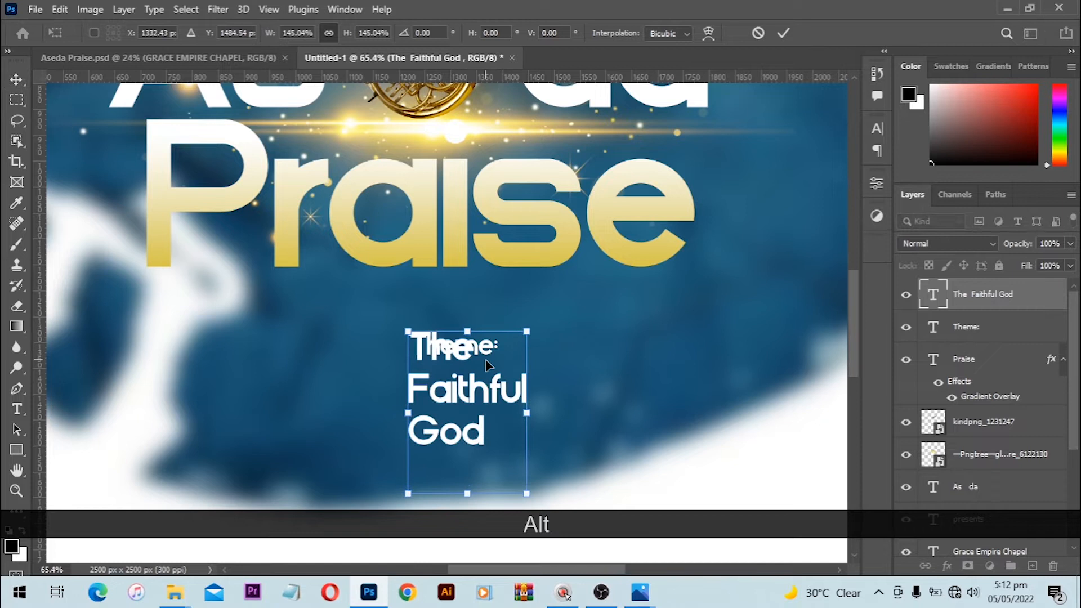
left_click(575, 375)
Step: Bring the Theme: layer to the top and move it about 45 px up above The Faithful God
left_click(957, 337)
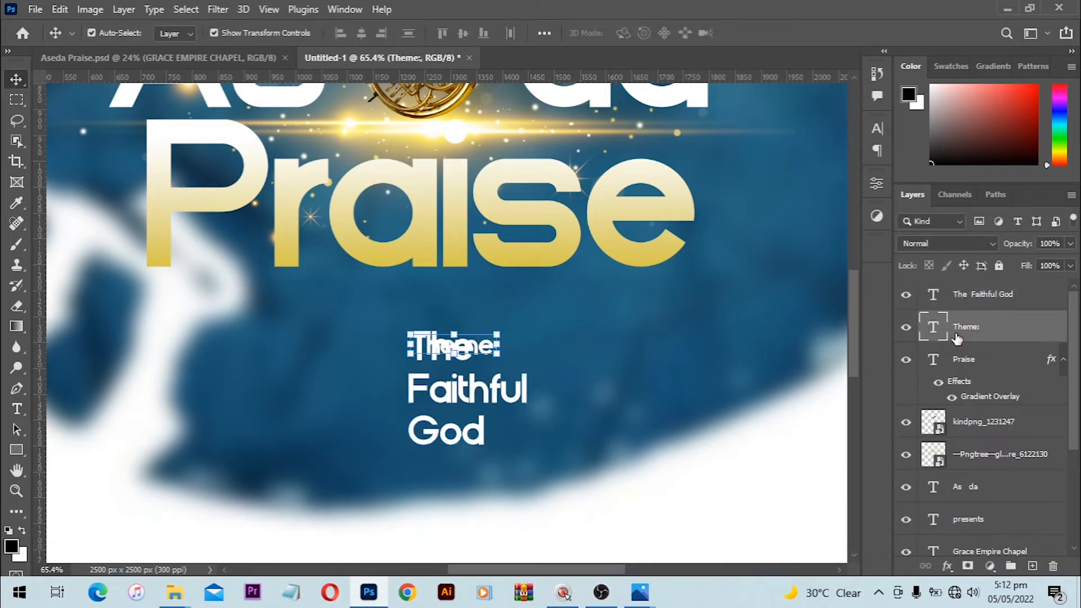
key("ctrl+shift+bracketright")
key("ctrl")
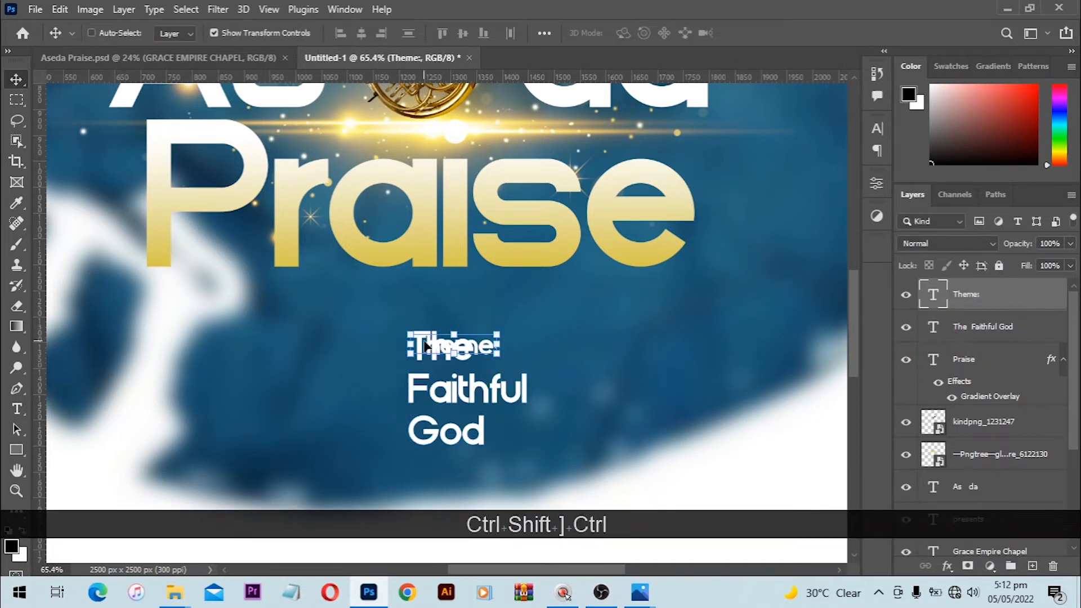
left_click_drag(485, 346, 485, 322)
left_click(457, 390, "ctrl")
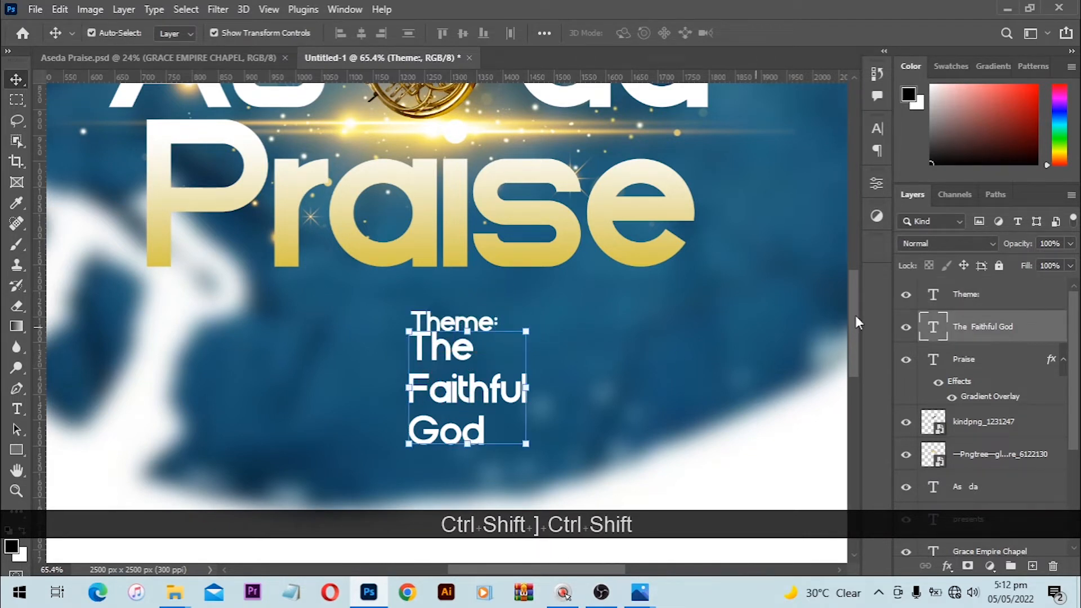
Step: Set the theme text's line spacing to 16 pt
left_click(879, 131)
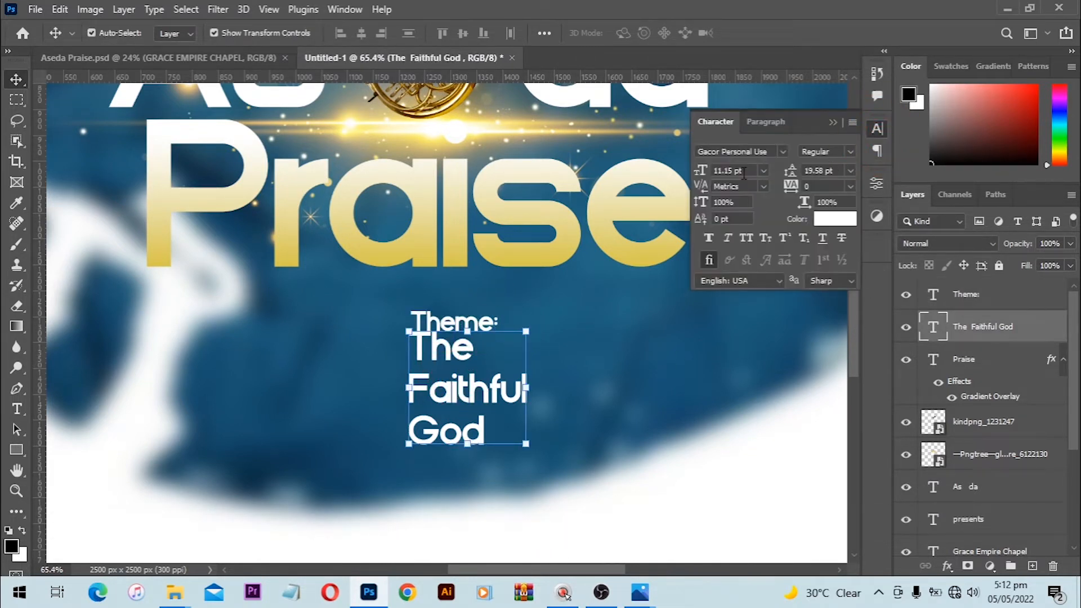
left_click(832, 172)
type("15")
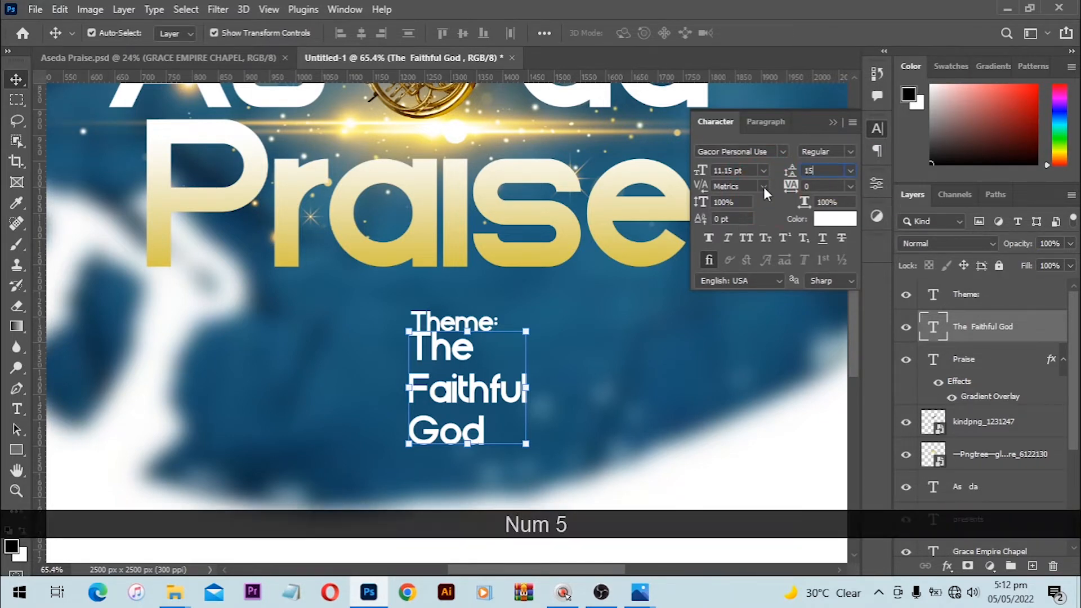
key("Return")
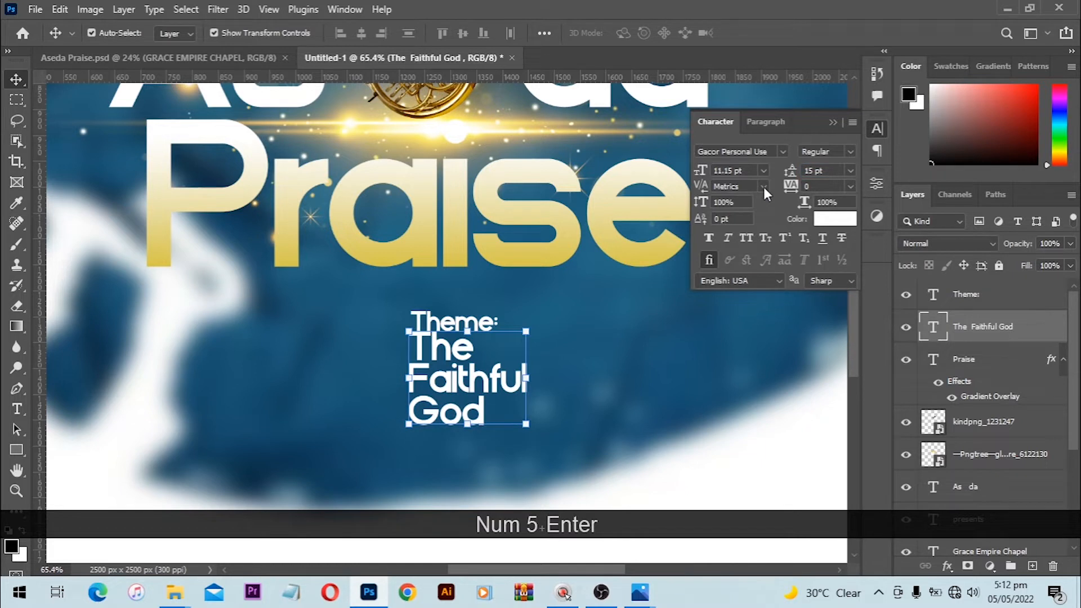
left_click(835, 170)
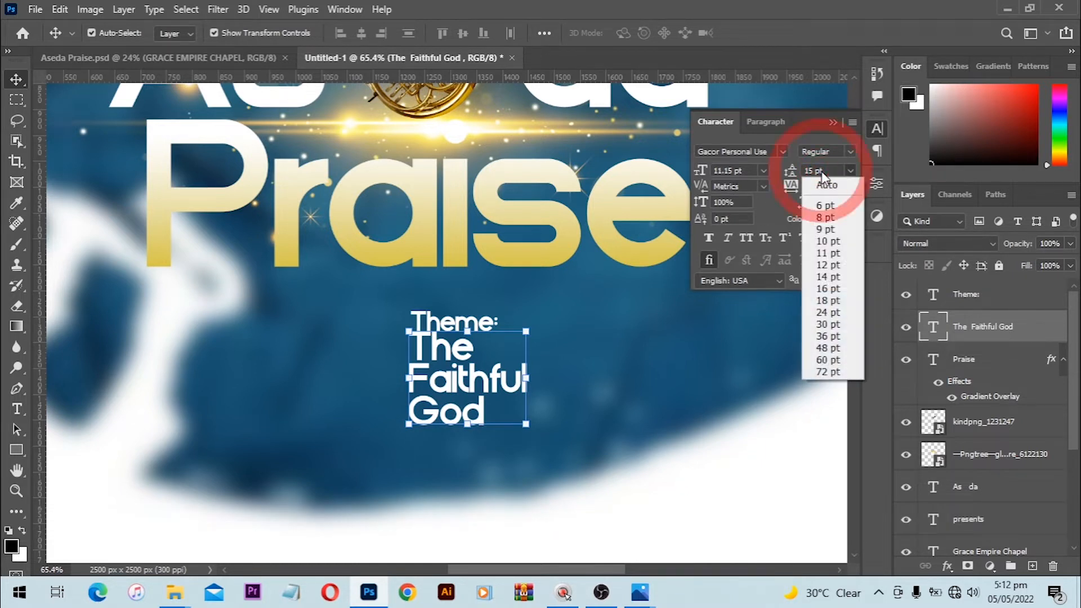
left_click(822, 172)
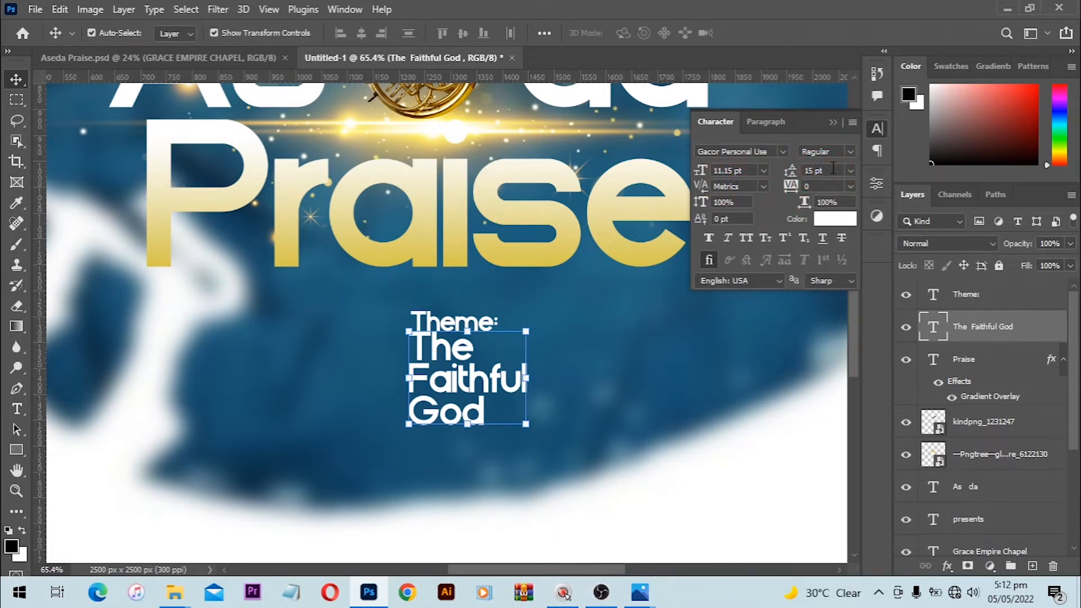
left_click(834, 170)
type("16")
key("Return")
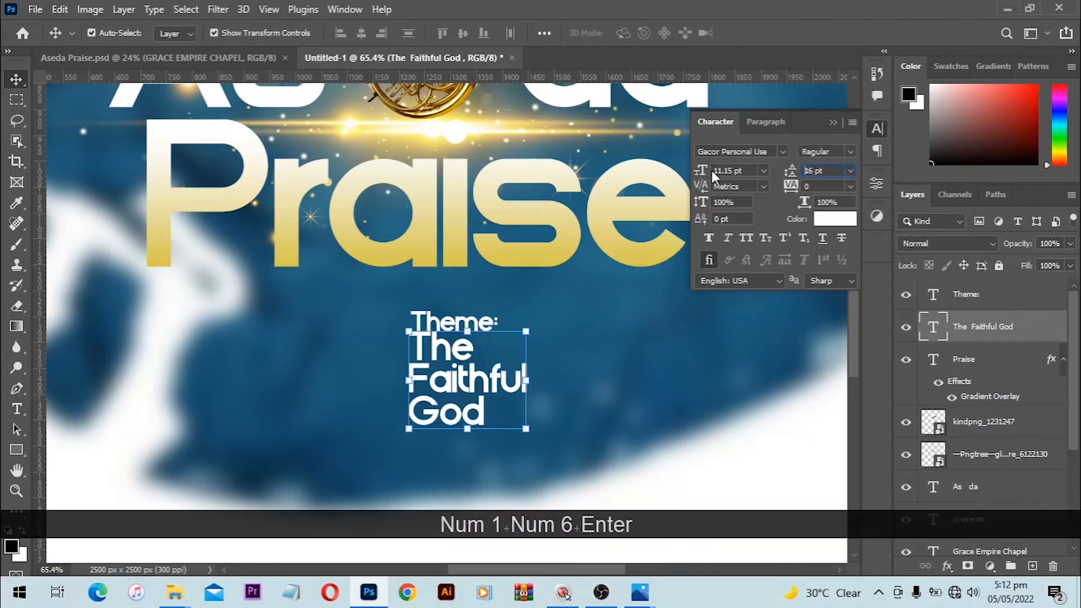
Step: Move The Faithful God down slightly and align Theme: to its left edge
scroll(535, 313, "up", 3)
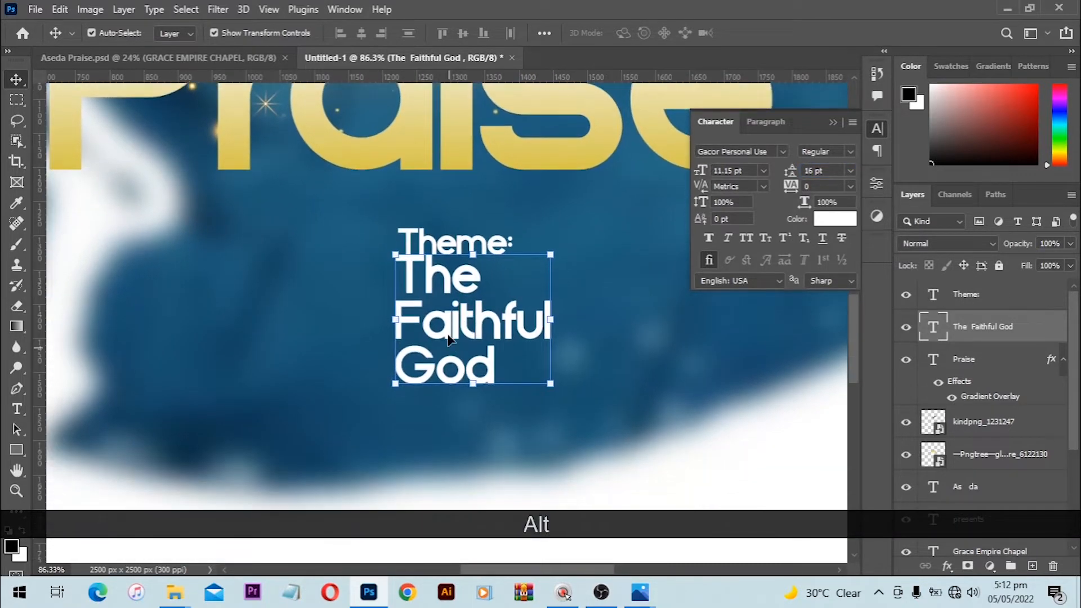
left_click_drag(448, 306, 446, 322)
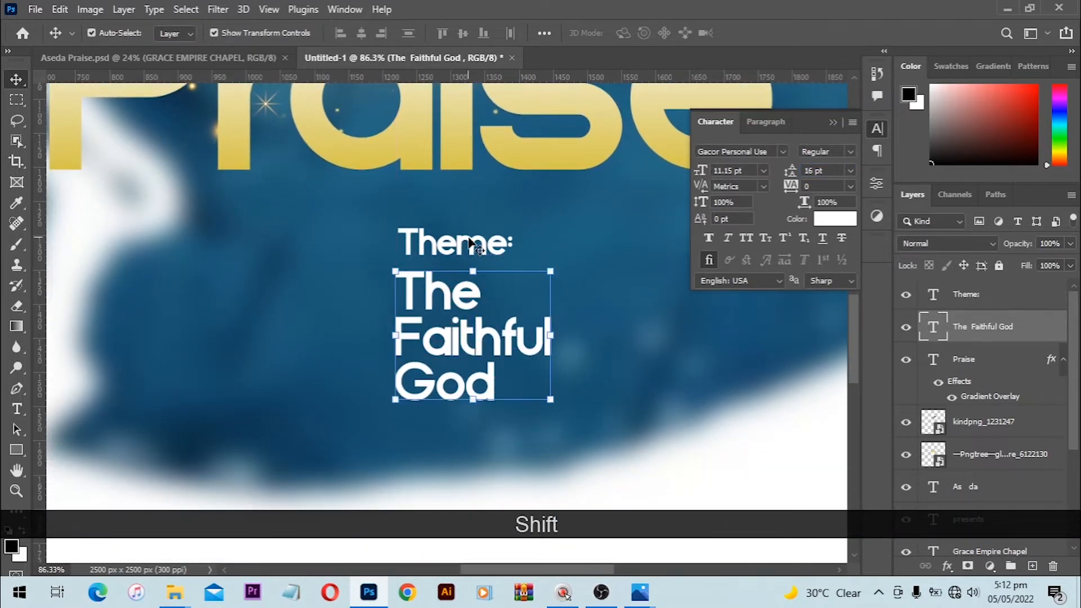
left_click(471, 243)
left_click(434, 290, "shift")
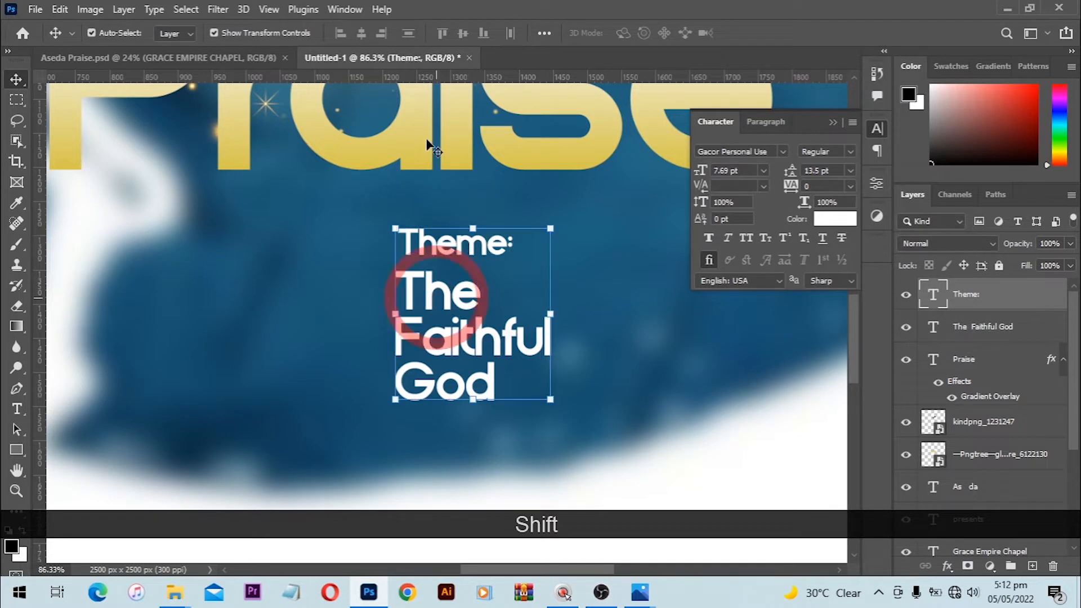
left_click(341, 35)
left_click(640, 370)
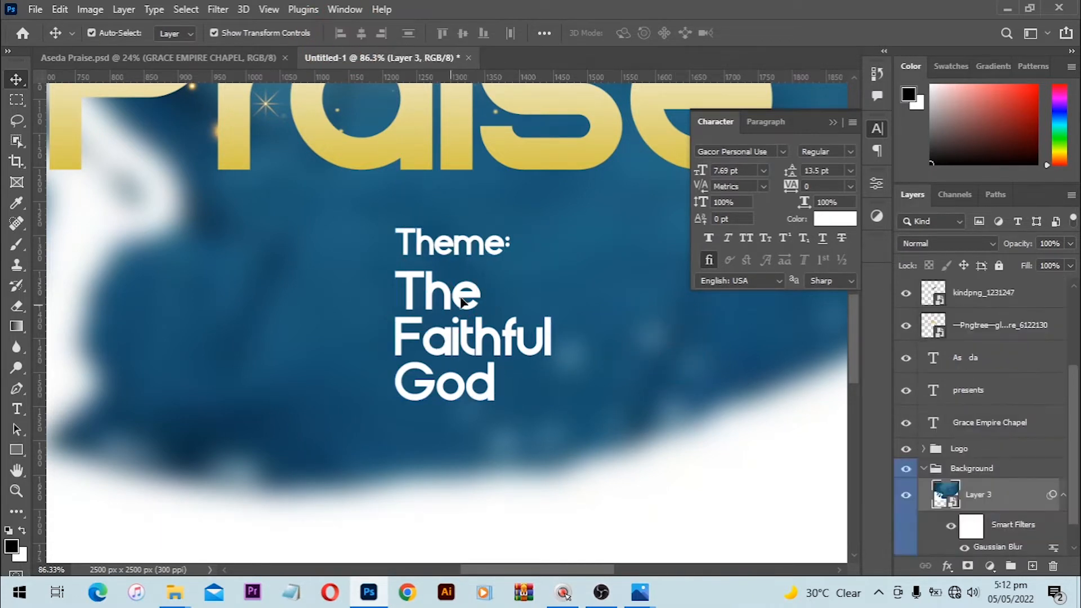
Step: Centre both theme text layers horizontally on the canvas
left_click(458, 242)
mouse_move(442, 330)
left_mouse_down()
mouse_move(441, 347)
mouse_move(457, 354)
mouse_move(456, 339)
left_mouse_up()
key("ctrl+z")
left_click(456, 339, "shift")
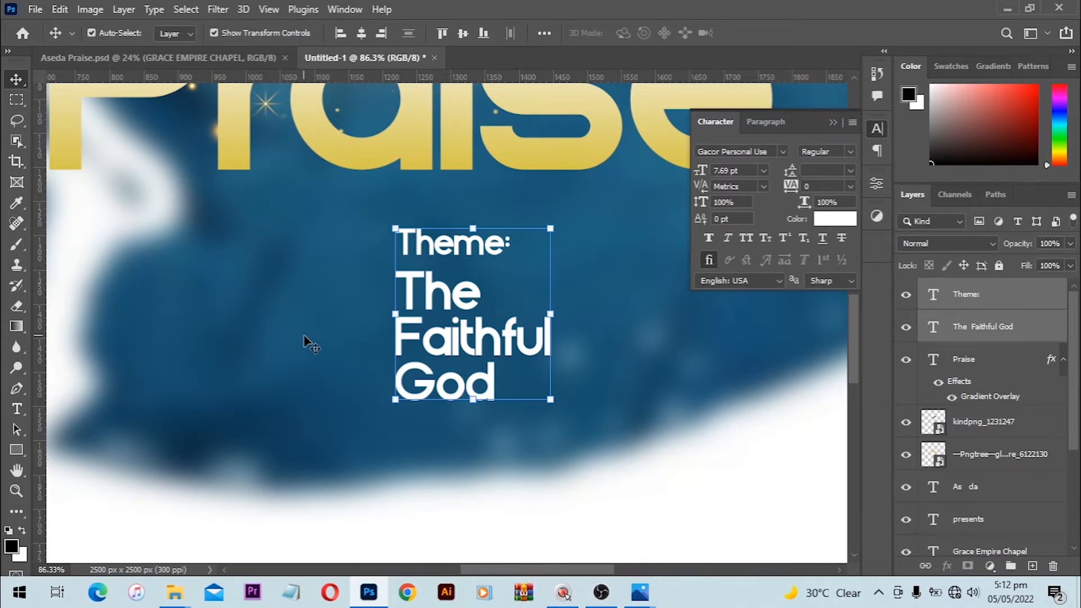
key("ctrl+a")
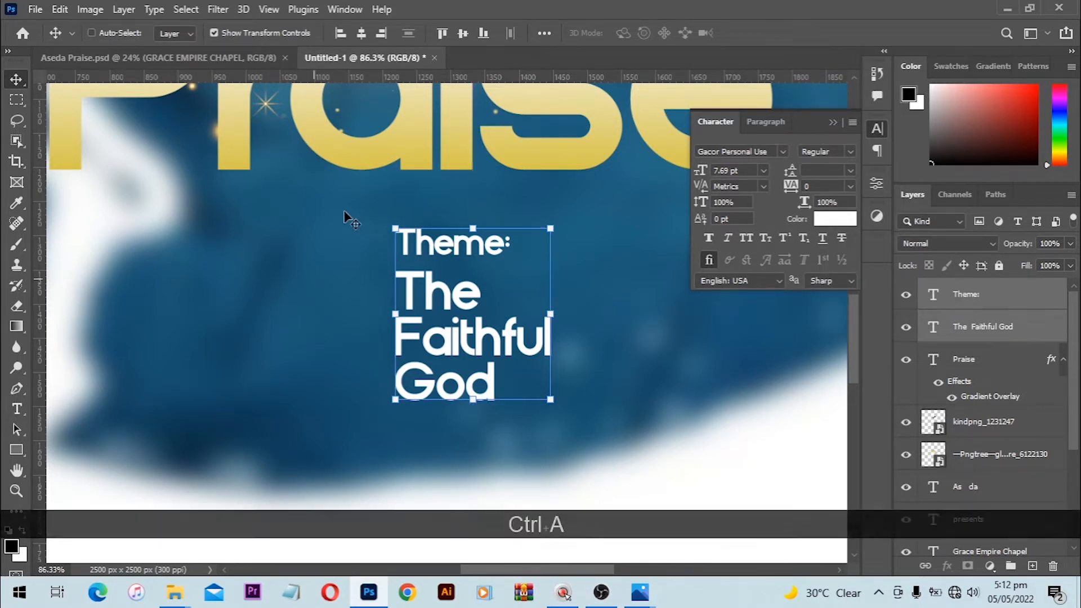
left_click(362, 33)
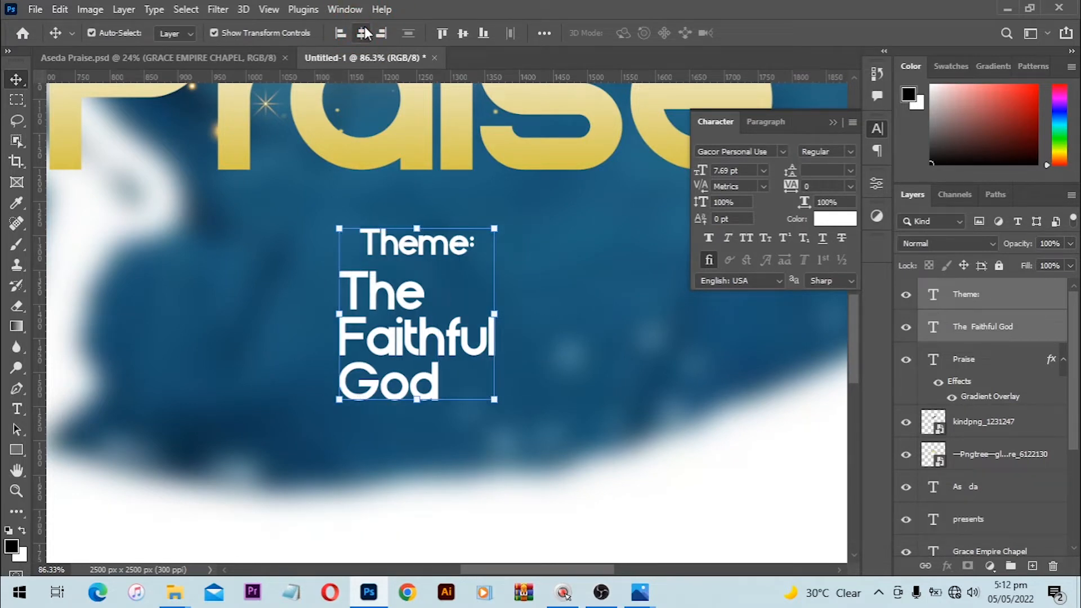
key("ctrl+d")
Step: Re-align Theme: to The Faithful God's left edge and shift both slightly right
left_click(374, 241, "ctrl")
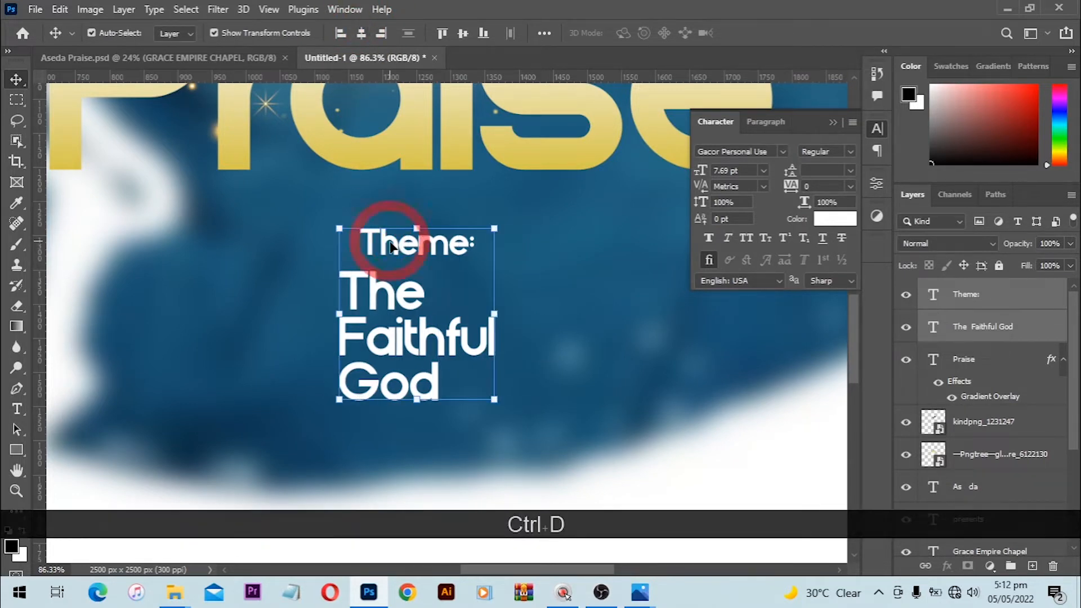
left_click(540, 297, "ctrl")
left_click(392, 240, "ctrl")
left_click(374, 330, "shift")
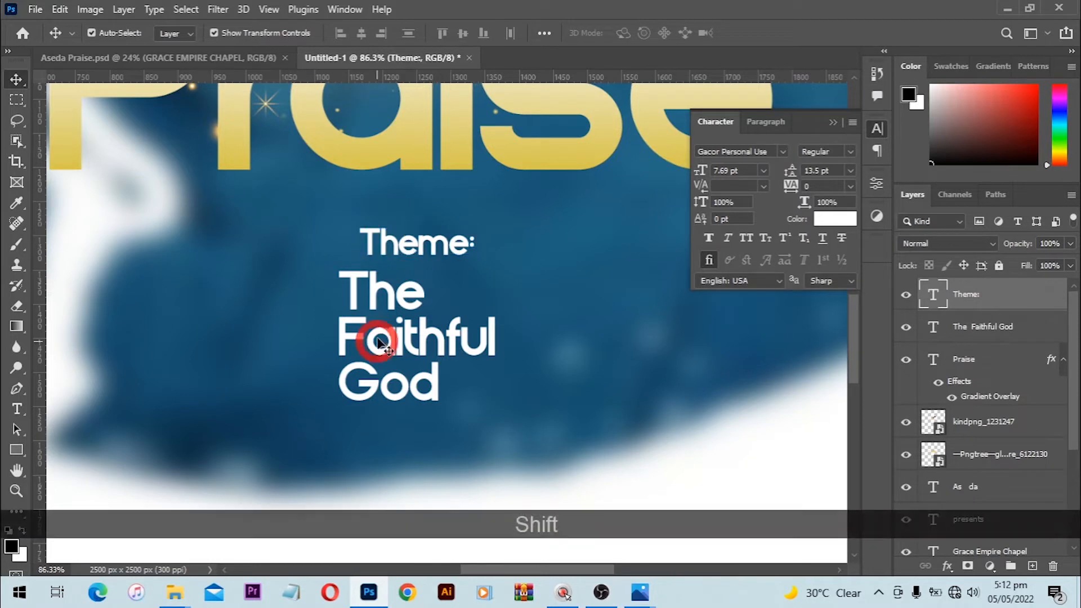
left_click(332, 32)
left_click_drag(390, 303, 420, 300)
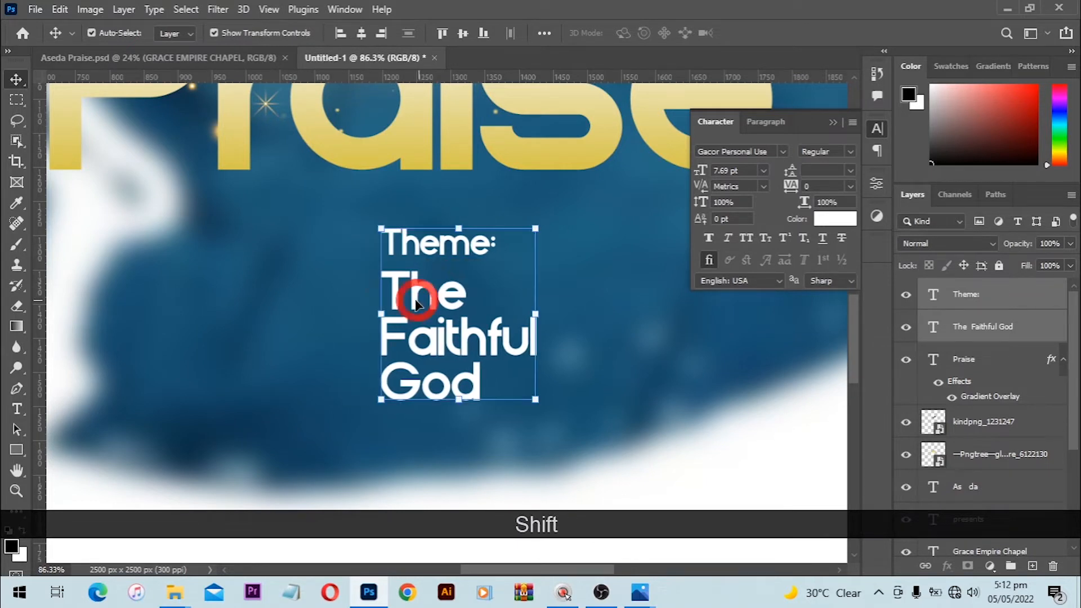
Step: Draw a tall, narrow triangle path with the Pen tool left of the theme text
left_click(16, 389)
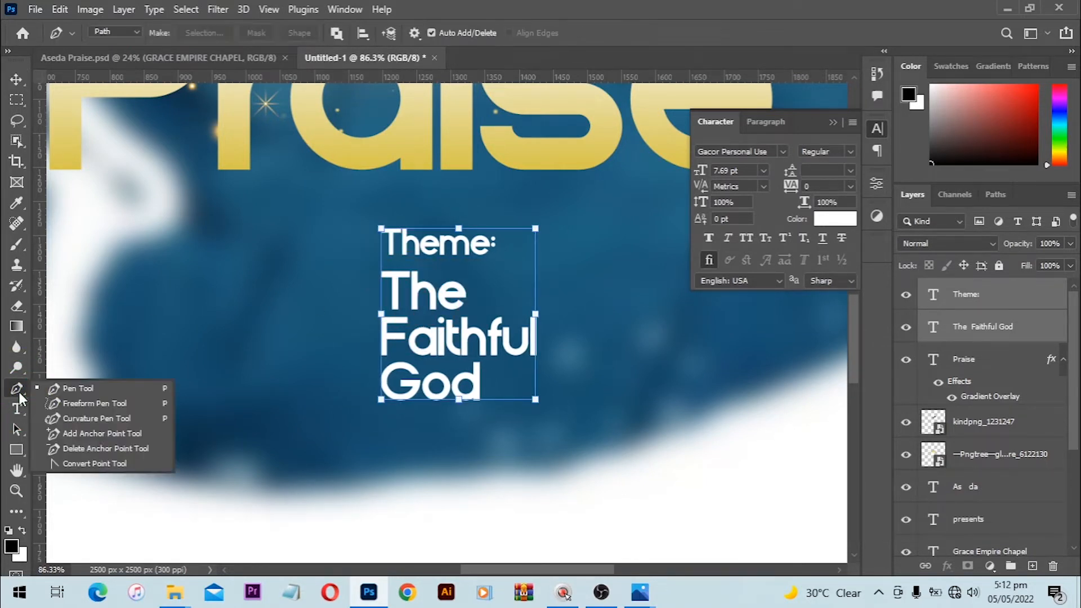
left_click(74, 390)
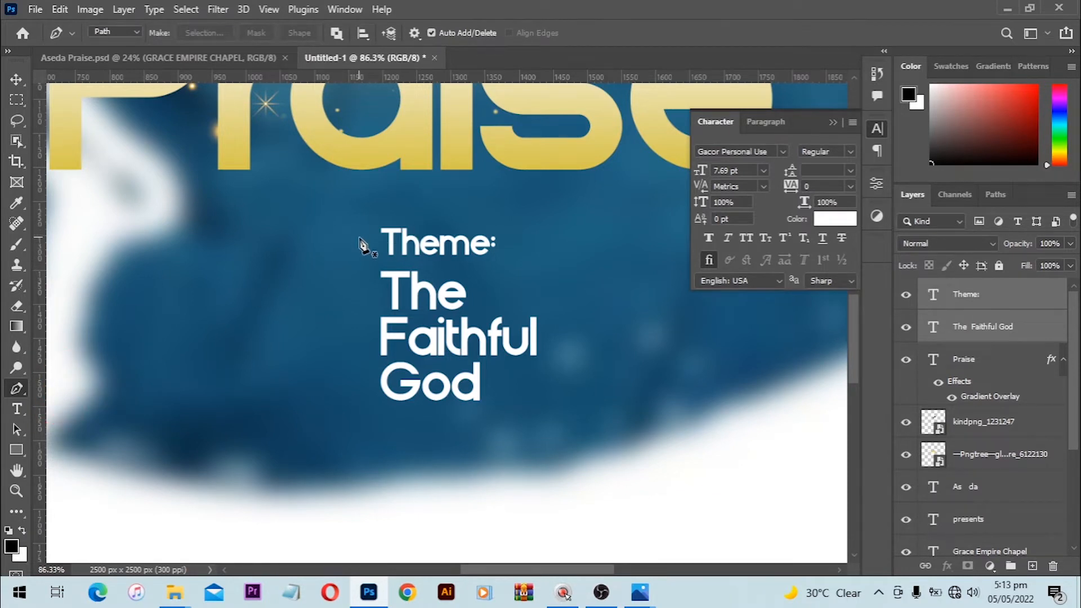
left_click(358, 238)
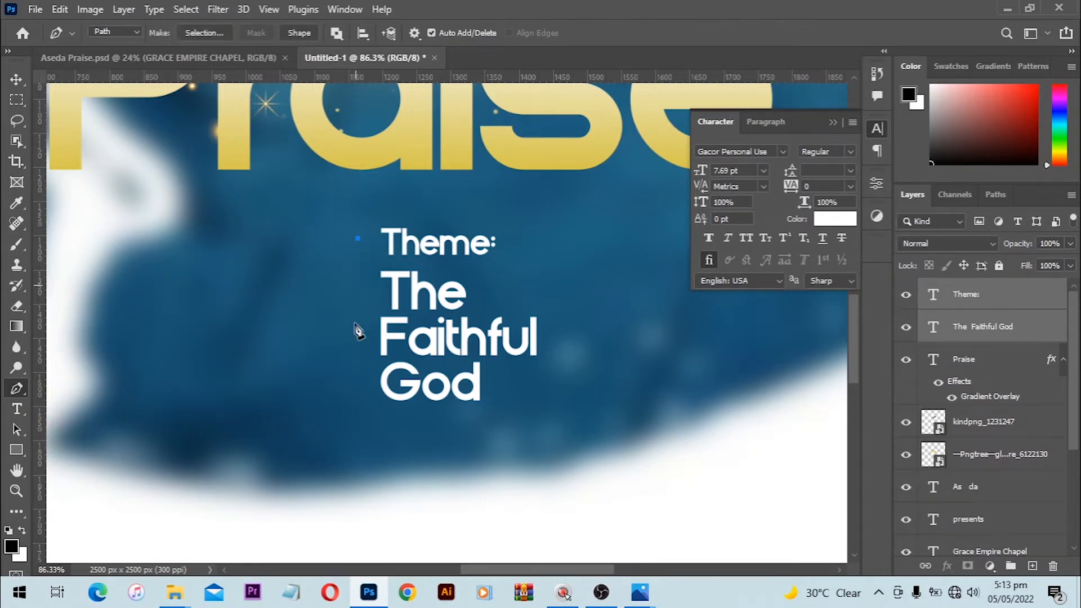
left_click(355, 384, "shift")
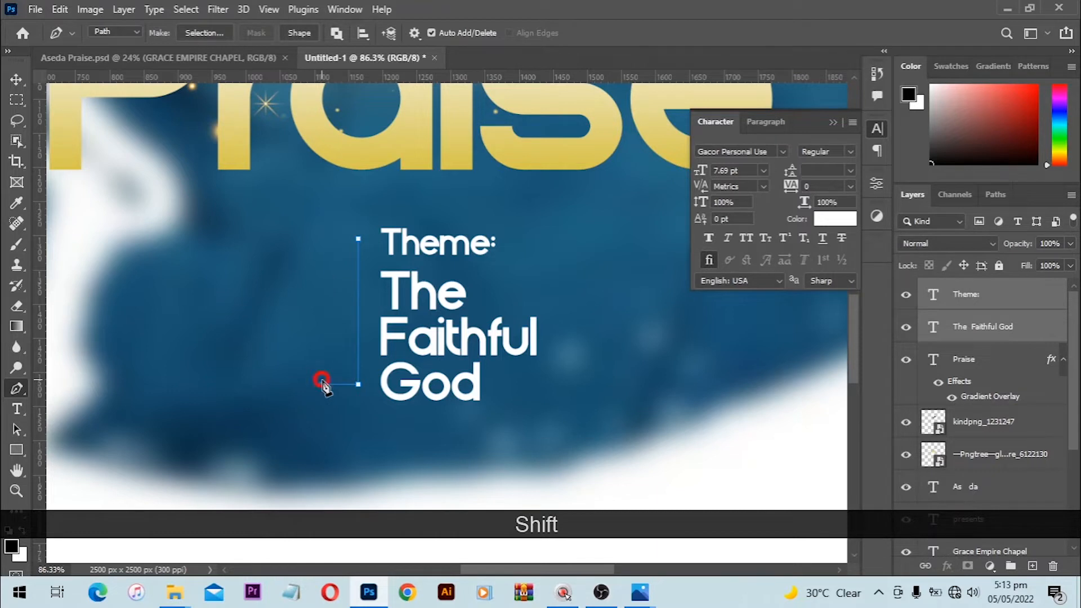
left_click(321, 383, "shift")
left_click(359, 240, "shift")
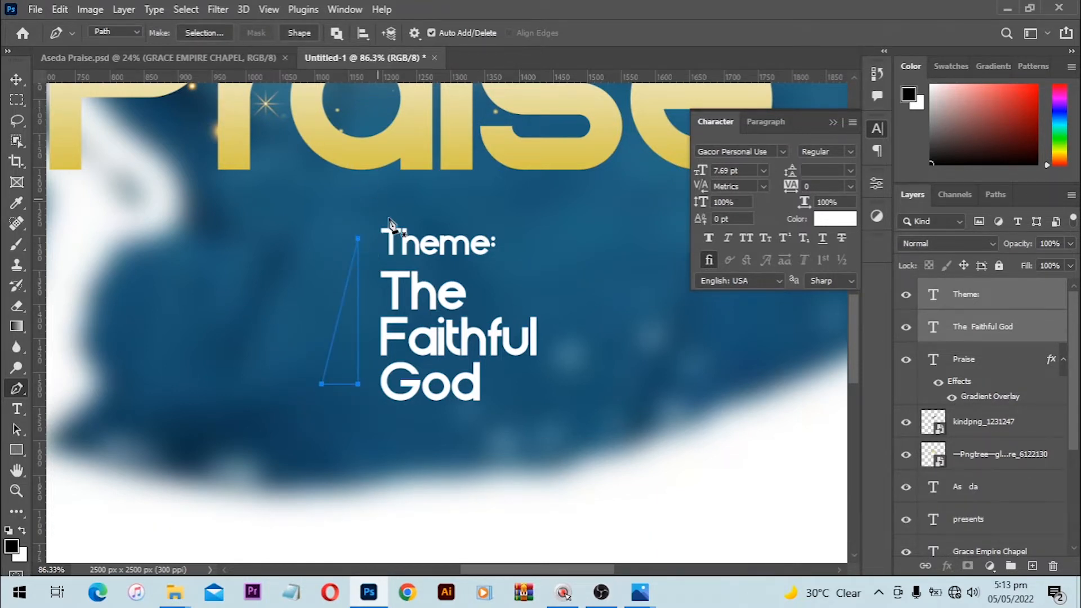
Step: Make the triangle a white-filled shape and nudge it down and right
left_click(298, 33)
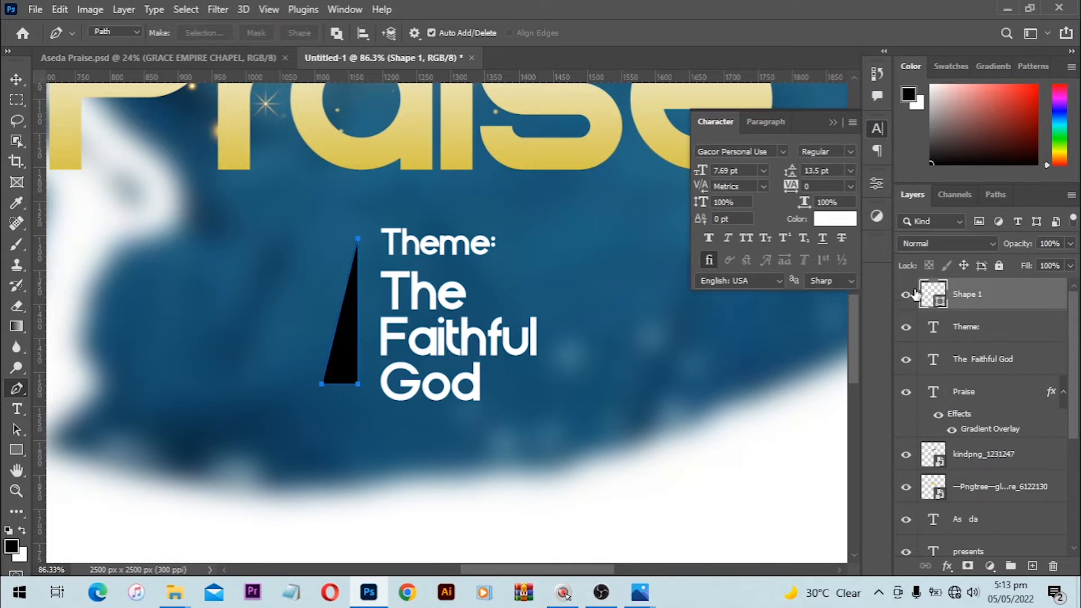
left_click(935, 294)
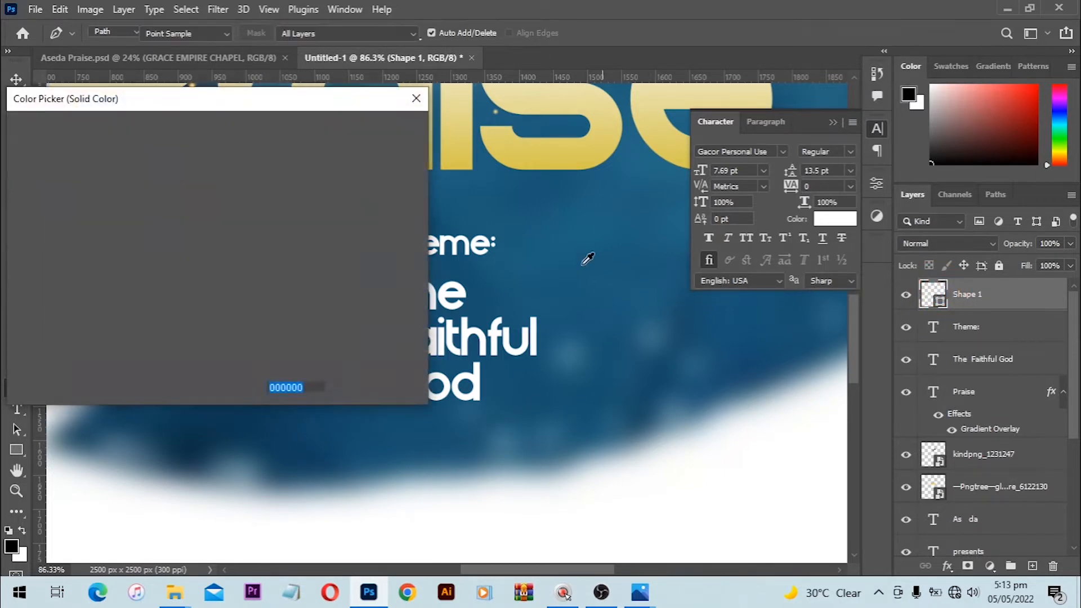
left_click_drag(37, 197, 16, 135)
left_click(375, 129)
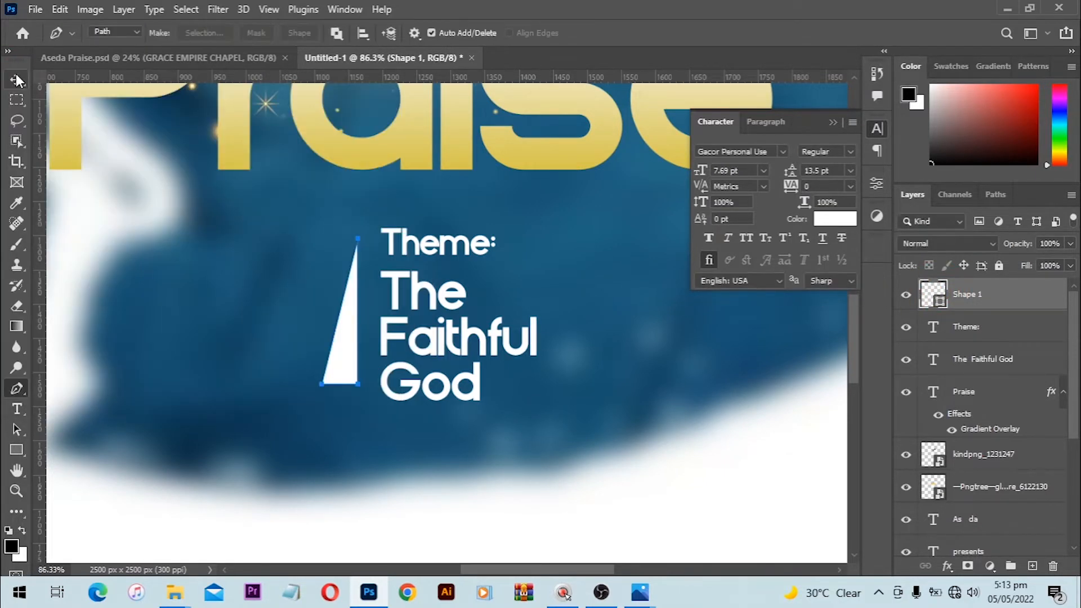
key("v")
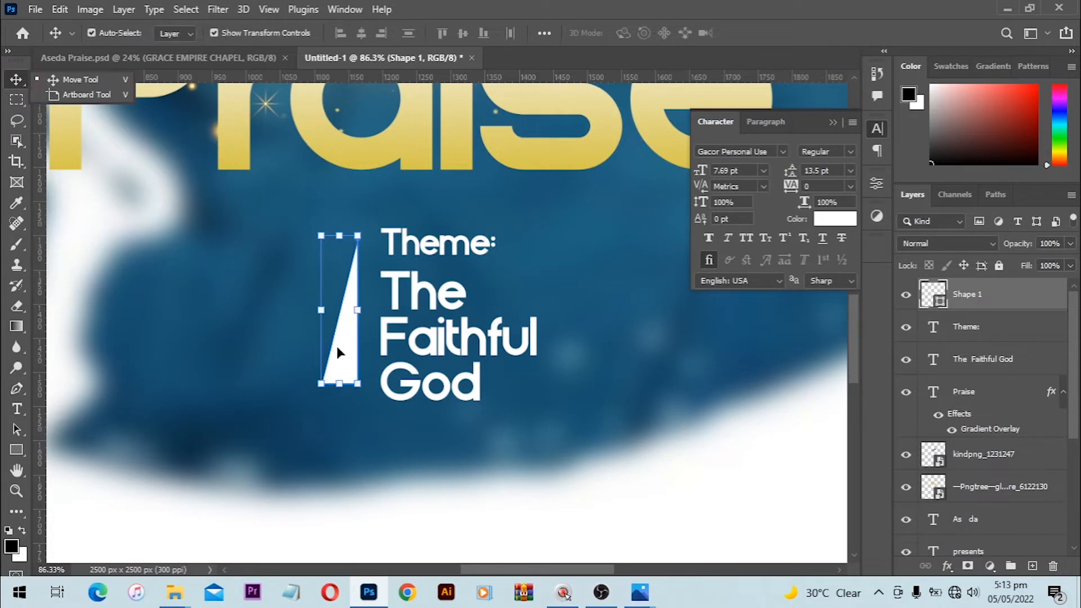
left_click_drag(336, 353, 342, 361)
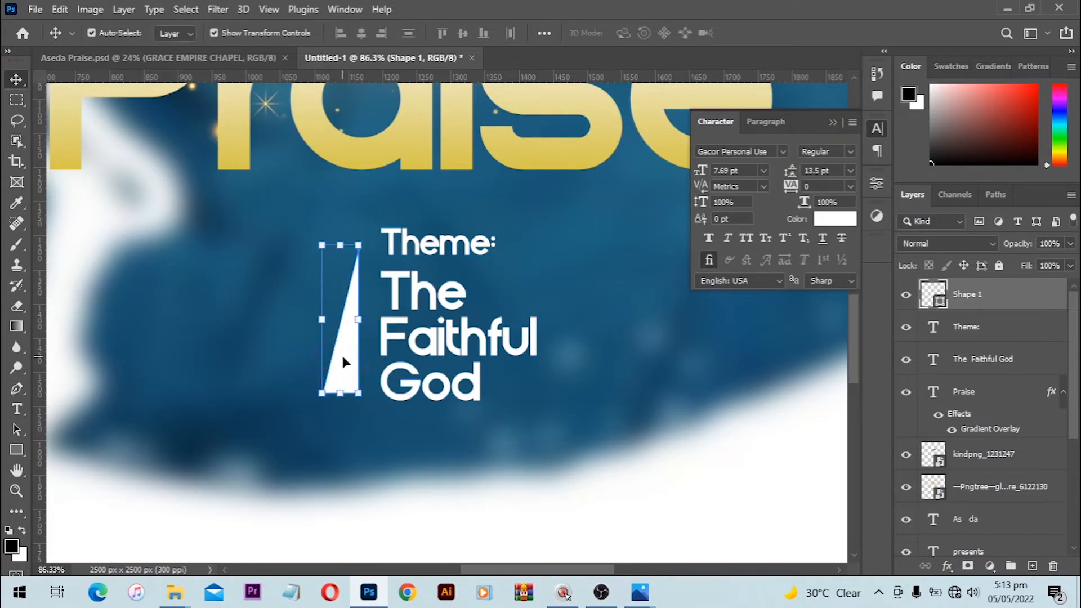
key("Down")
key("Down")
key("Right")
key("Right")
key("Right")
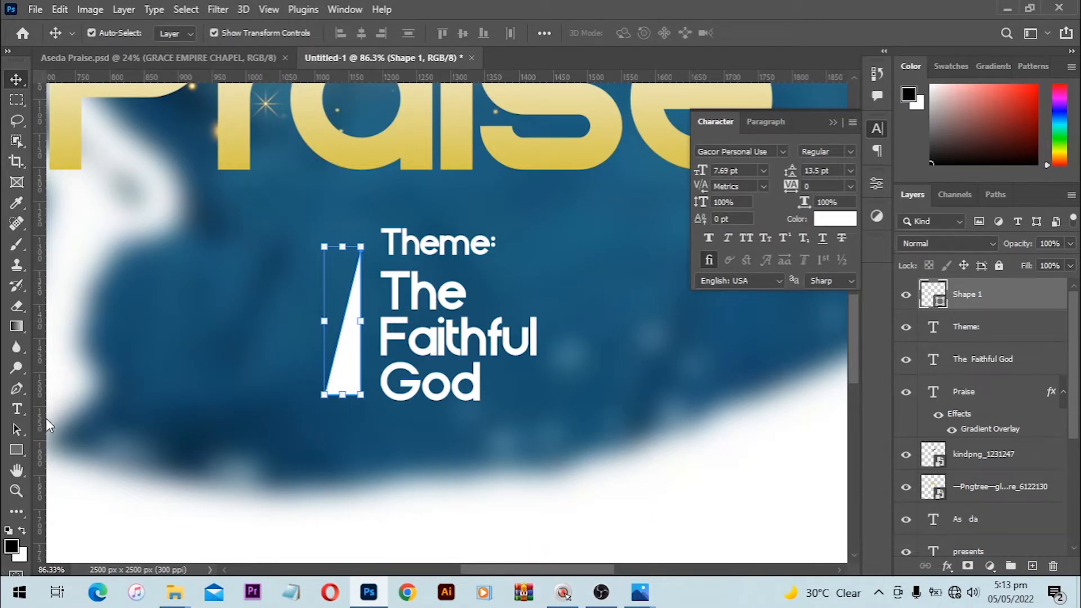
Step: Set the triangle's stroke to No Color and fit the whole poster in view
left_click(14, 454)
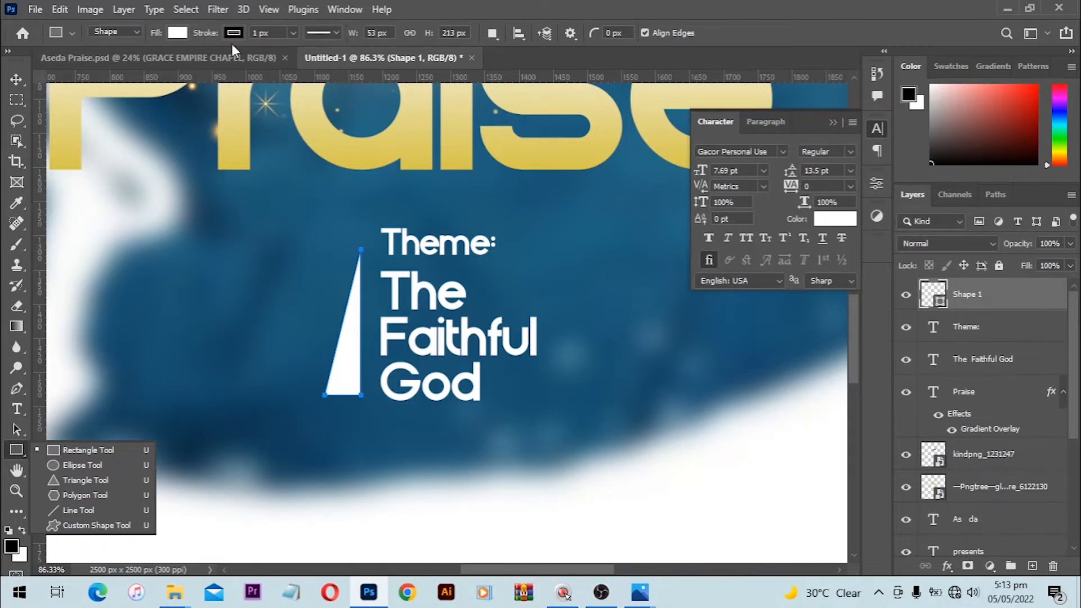
left_click(177, 32)
left_click(140, 64)
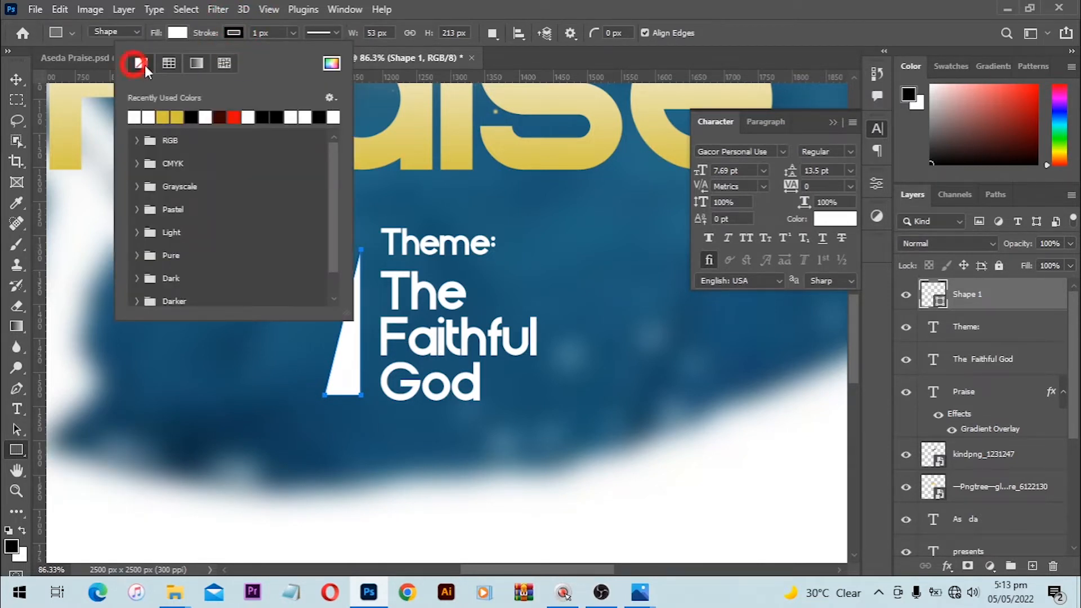
key("v")
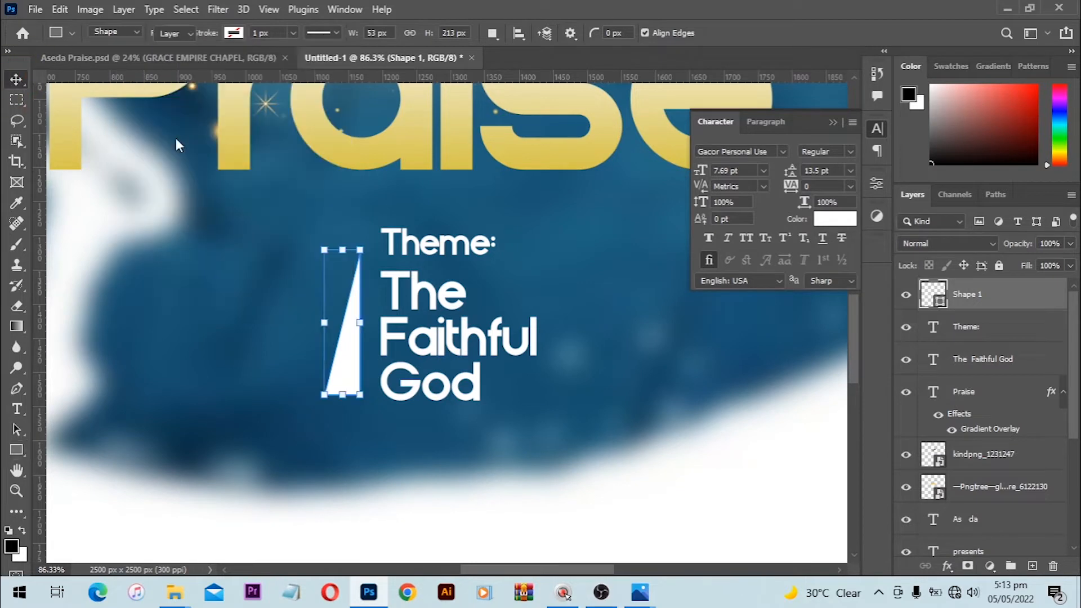
left_click(636, 498)
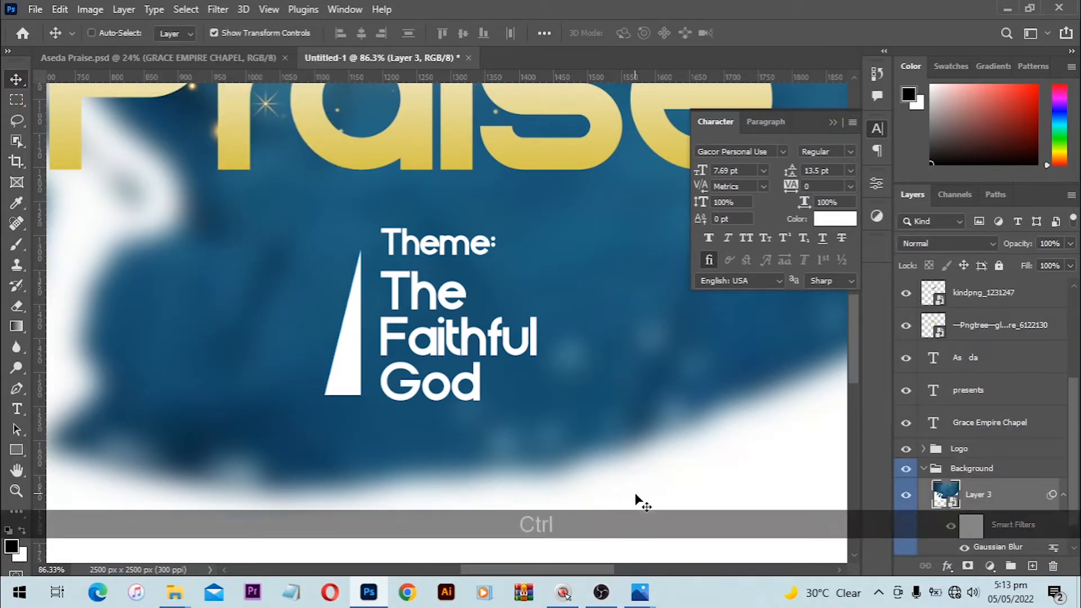
key("ctrl+0")
left_click(728, 441)
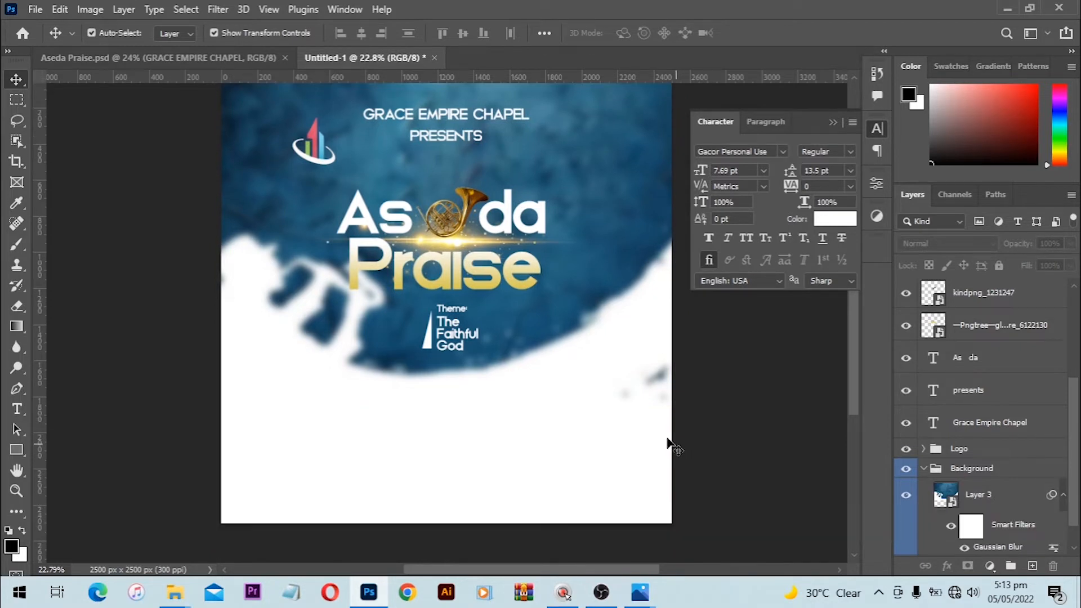
Step: Set the 'Theme:' text layer's font size to 6 pt
left_click(453, 316)
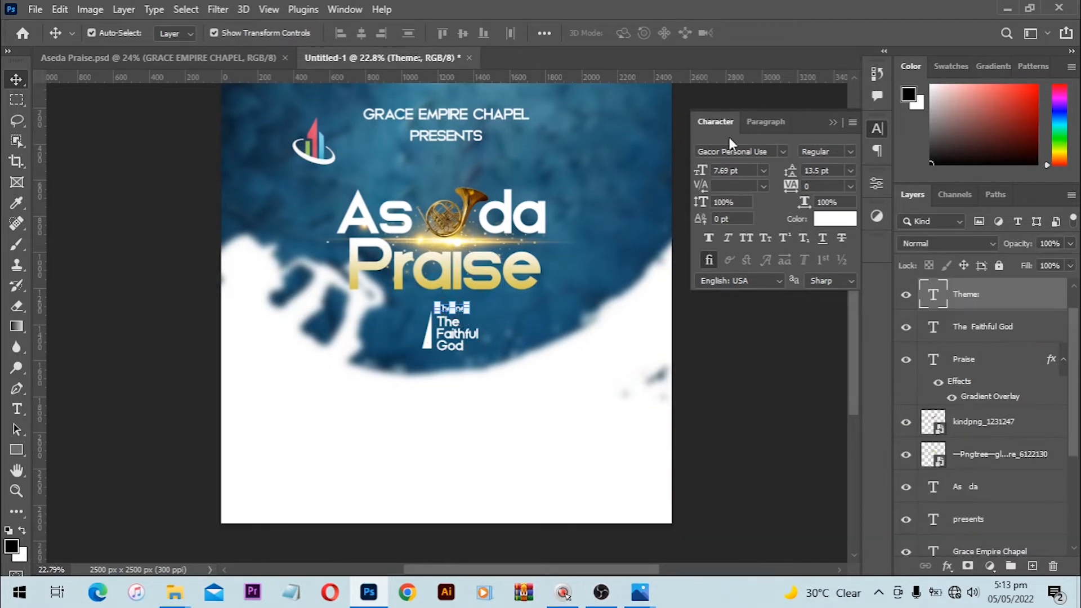
left_click_drag(740, 171, 714, 175)
type("6")
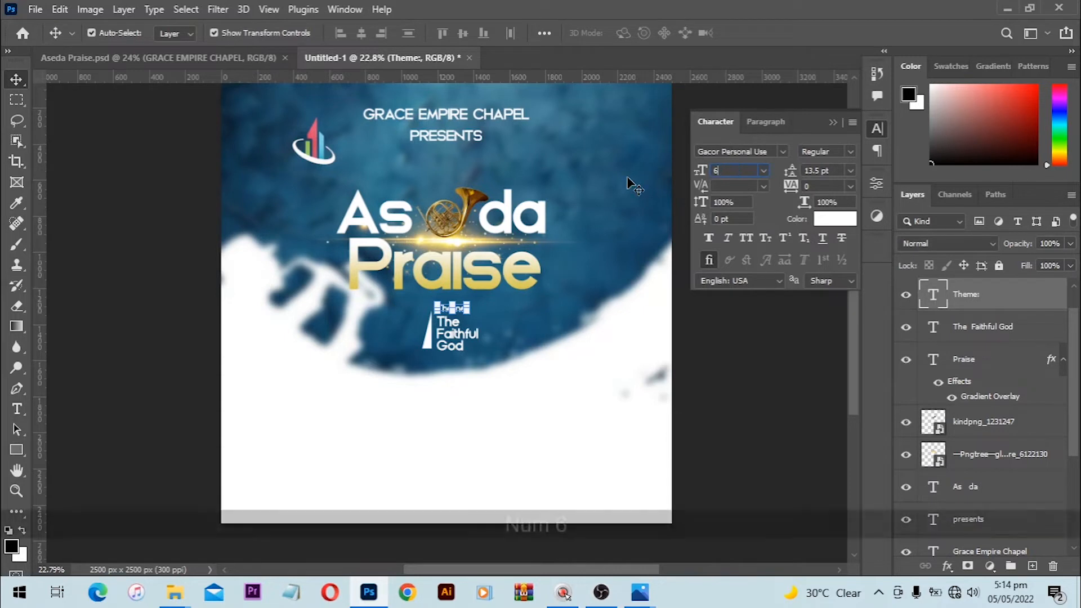
key("Return")
left_click(596, 394)
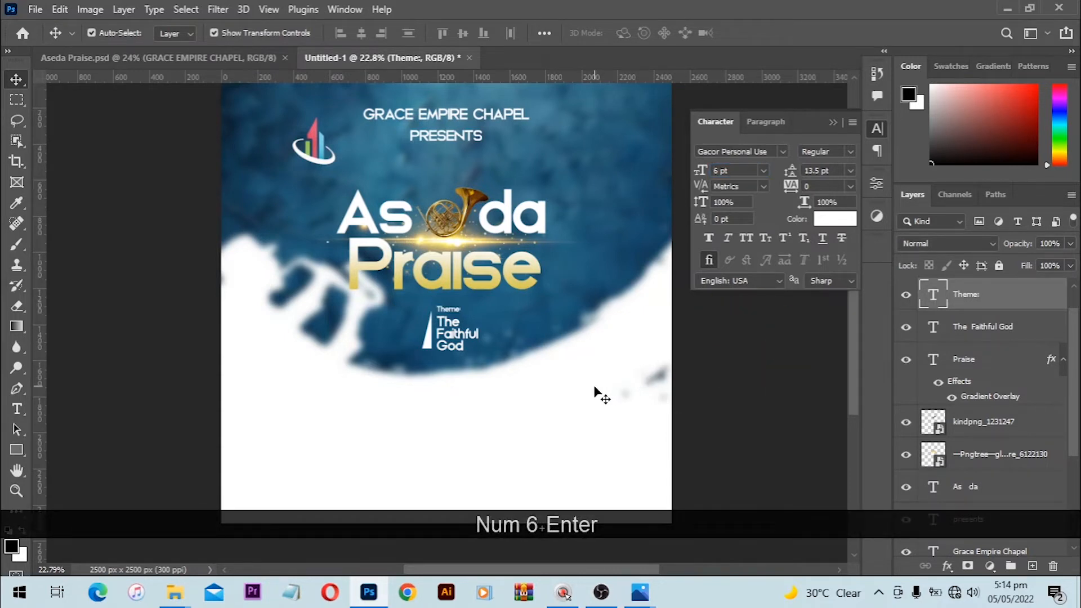
scroll(596, 394, "down", 3)
scroll(466, 301, "up", 4)
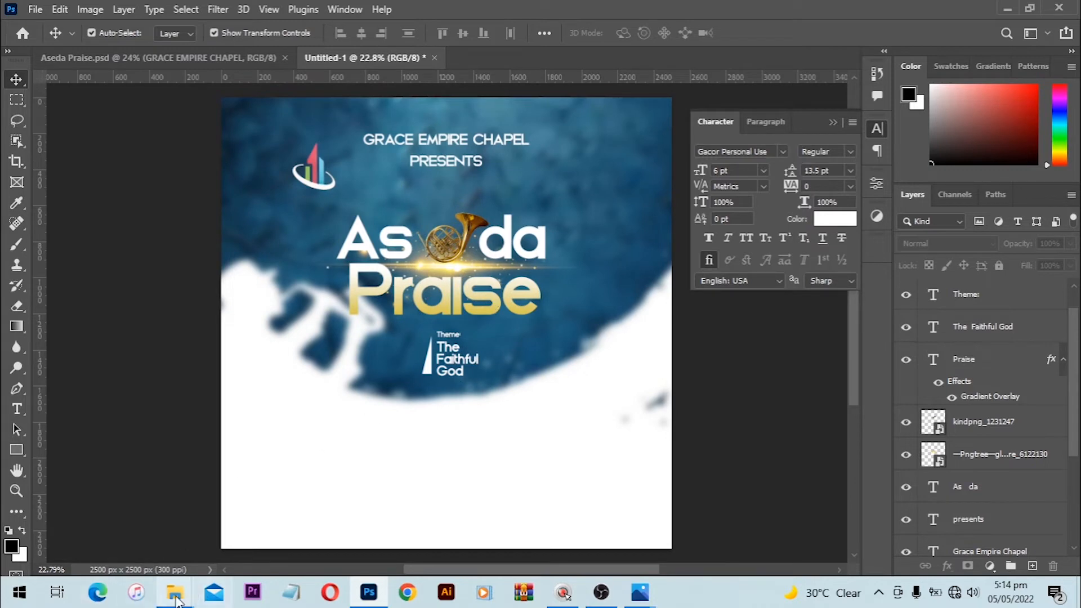
Step: In the files BB folder, select the 251863 silhouette image and drag it toward the flyer
mouse_move(174, 592)
left_click(129, 539)
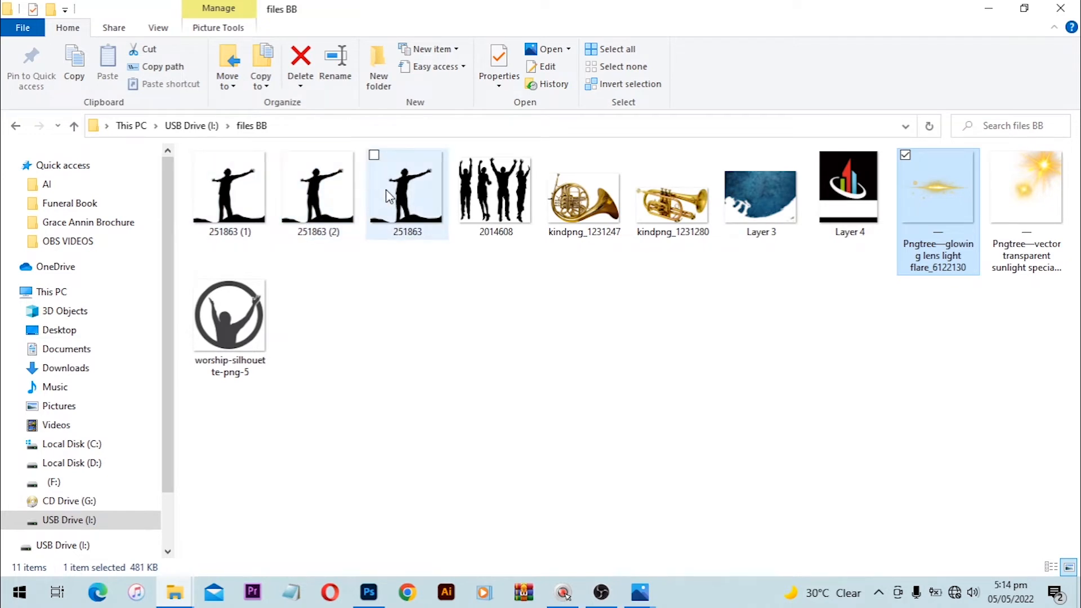
left_click(386, 204)
left_click_drag(390, 212, 431, 318)
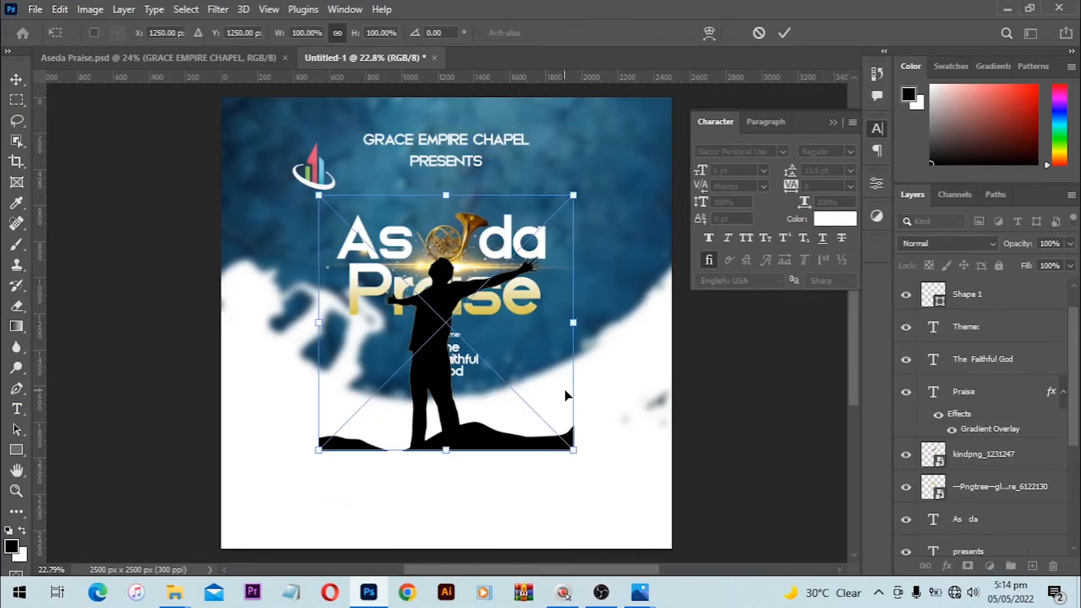
Step: Drop the 251863 silhouette onto the flyer canvas and flip it horizontally
left_click_drag(467, 360, 585, 223)
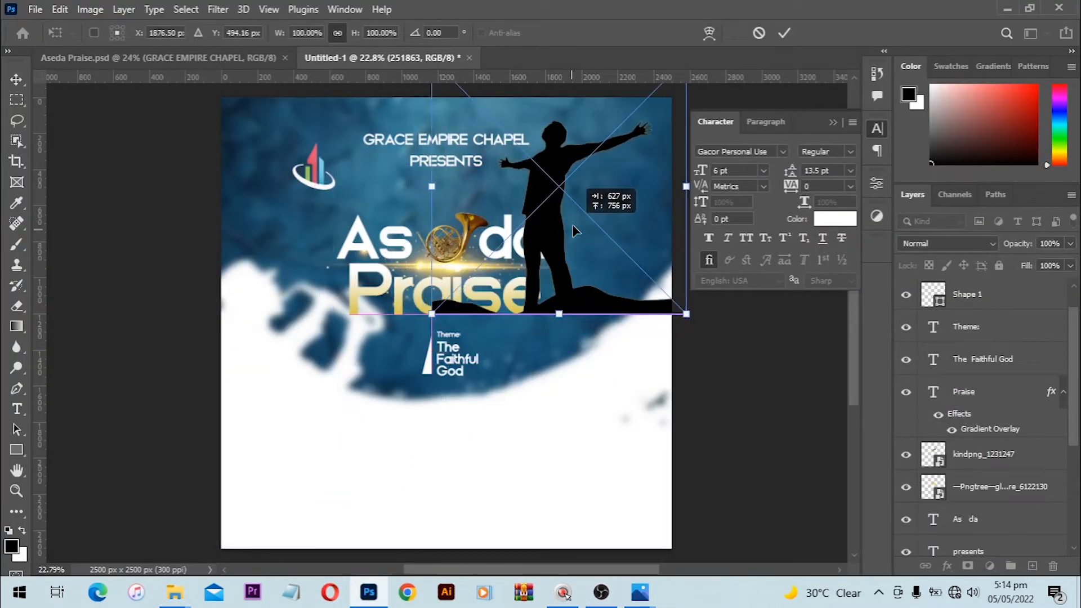
key("ctrl")
right_click(607, 265)
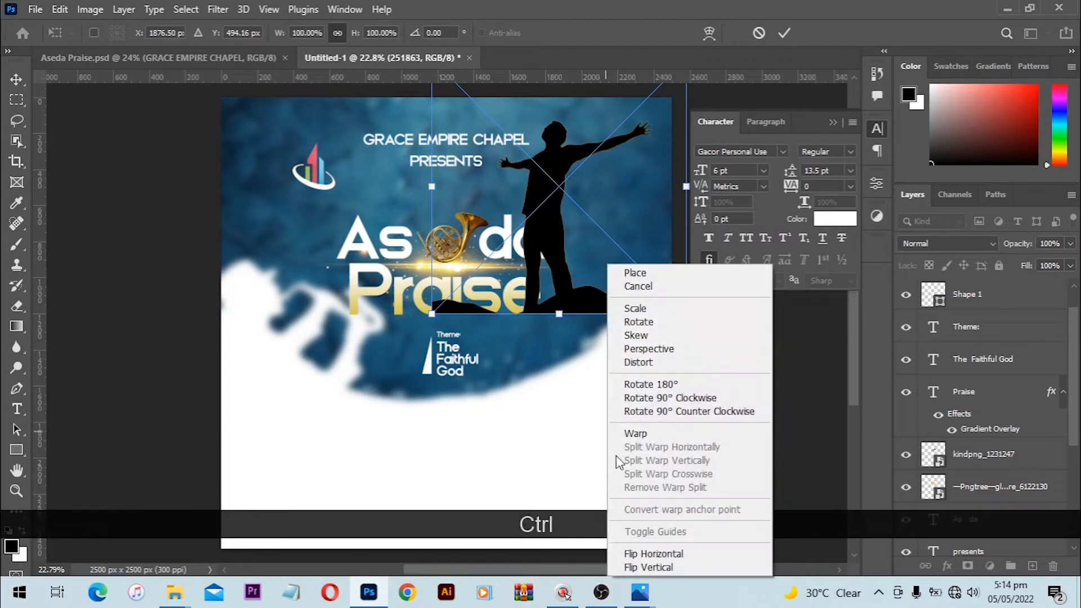
left_click(681, 554)
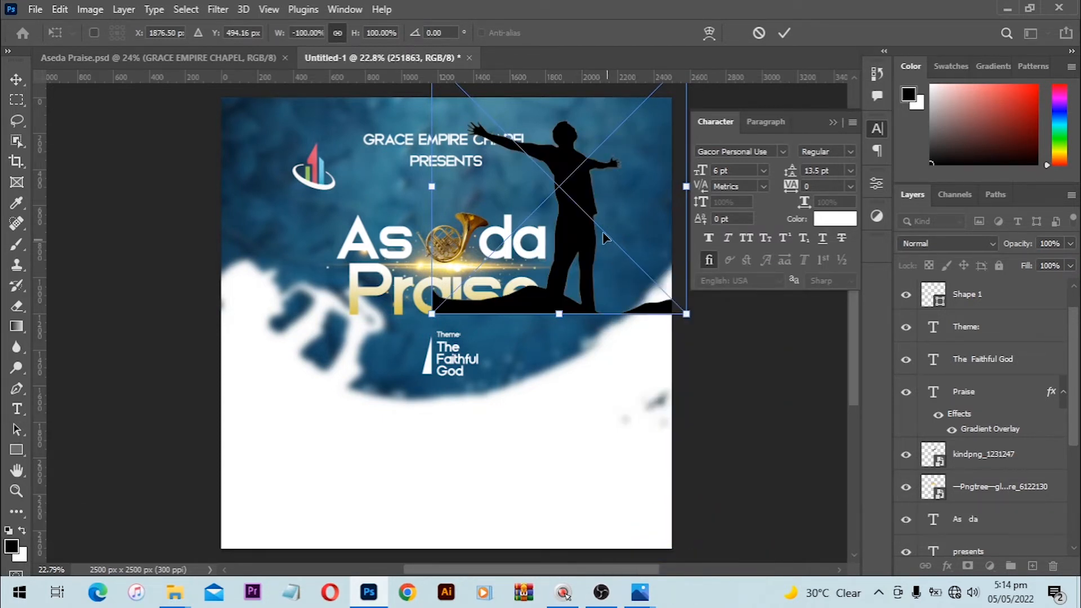
Step: Scale the silhouette to about 68.74% and commit it at the flyer's upper right
left_click_drag(604, 233, 612, 233)
key("alt")
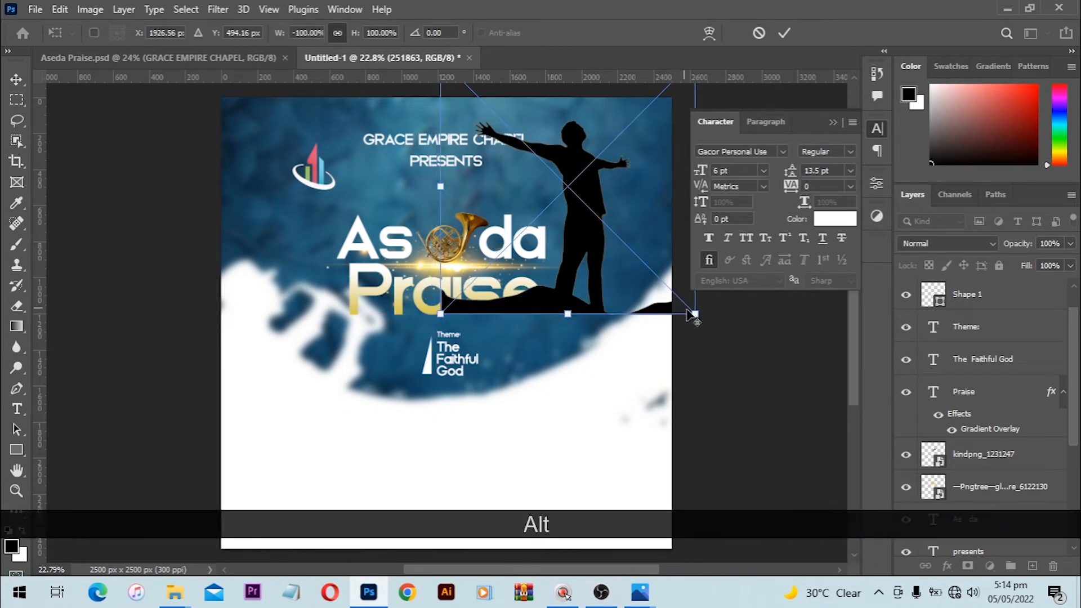
left_click_drag(693, 312, 655, 273)
left_click_drag(598, 232, 629, 230)
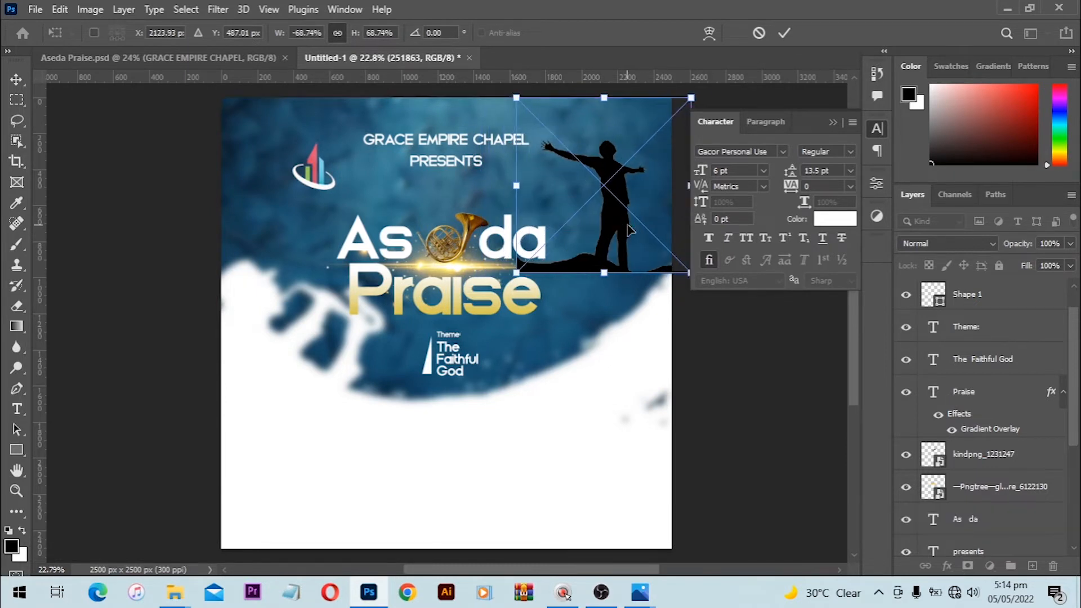
key("Return")
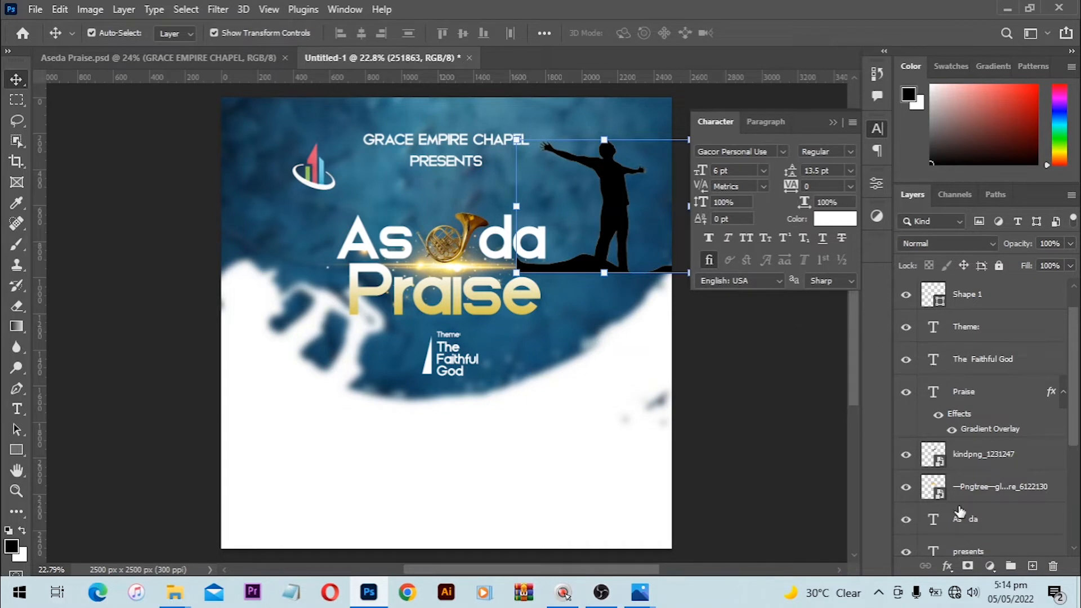
Step: Add a layer mask to the silhouette and paint out the ground with a 500 px brush
left_click(968, 566)
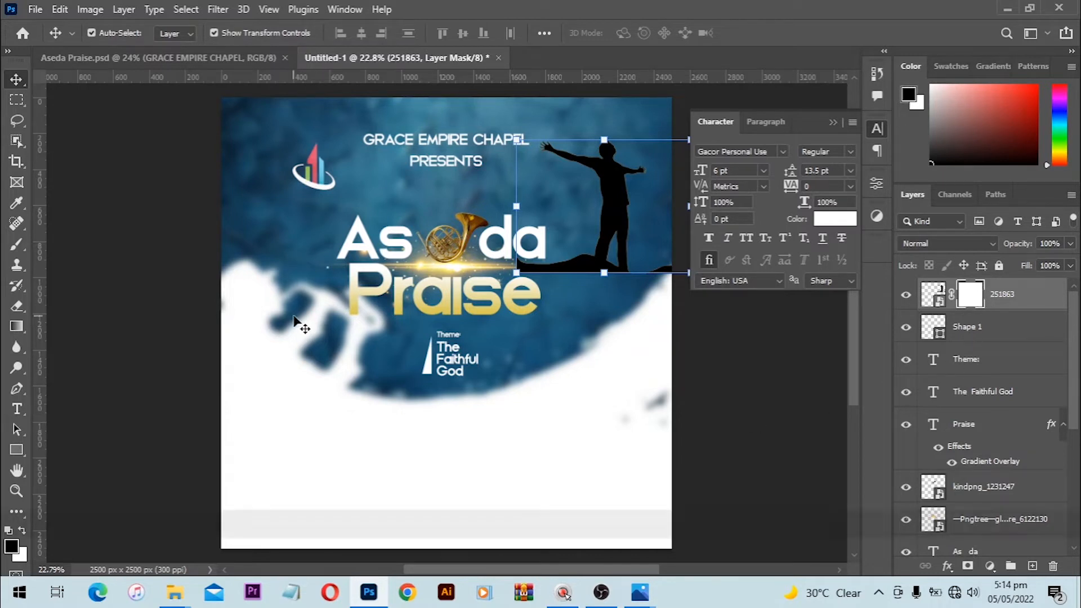
key("b")
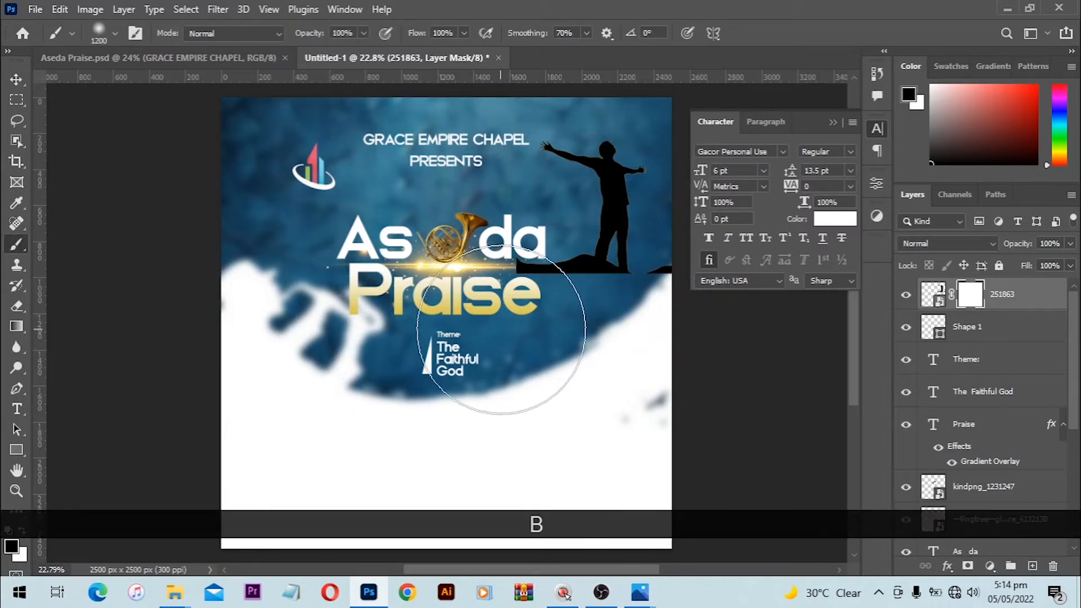
key("bracketleft")
key("bracketleft")
key("bracketleft")
key("bracketleft")
key("bracketleft")
key("bracketleft")
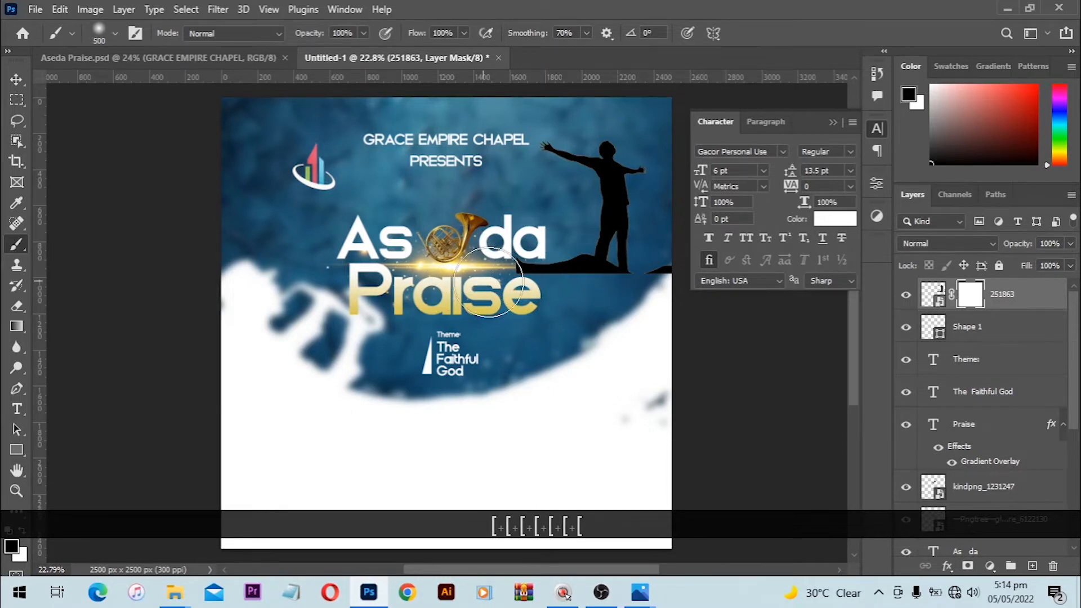
mouse_move(577, 287)
left_mouse_down()
mouse_move(586, 265)
mouse_move(656, 285)
mouse_move(596, 265)
mouse_move(579, 280)
mouse_move(609, 276)
mouse_move(681, 312)
mouse_move(669, 292)
mouse_move(647, 296)
left_mouse_up()
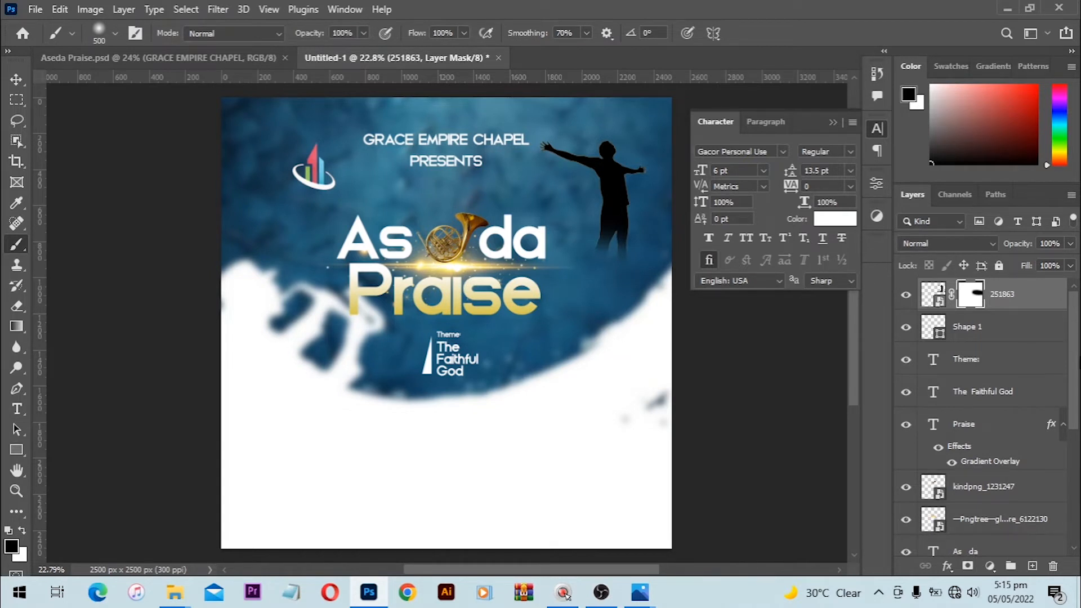
Step: Disable and re-enable the silhouette's mask to compare before and after
key("shift")
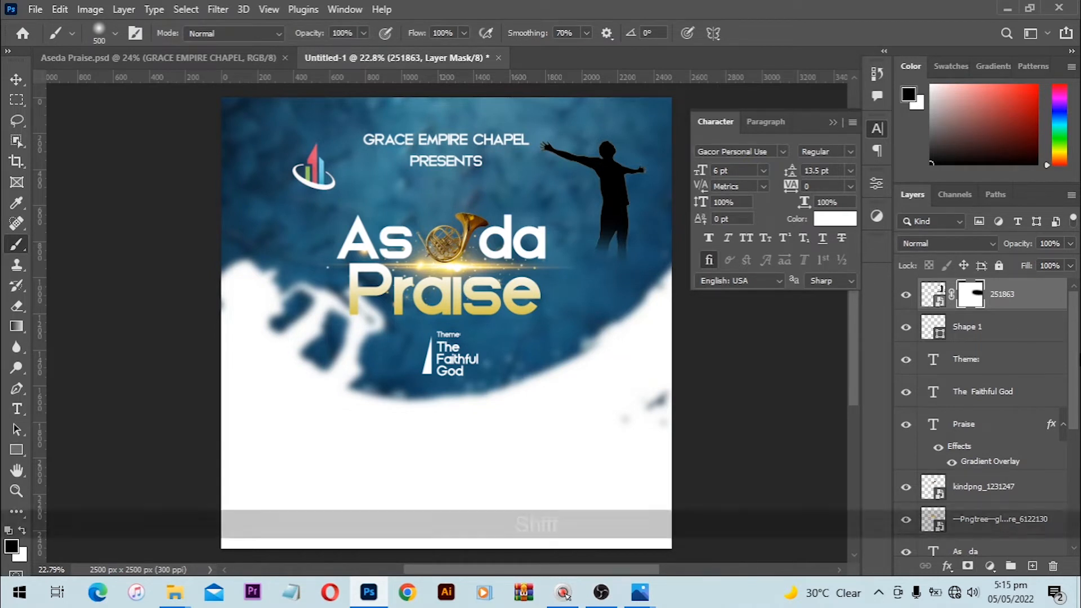
left_click(968, 302, "shift")
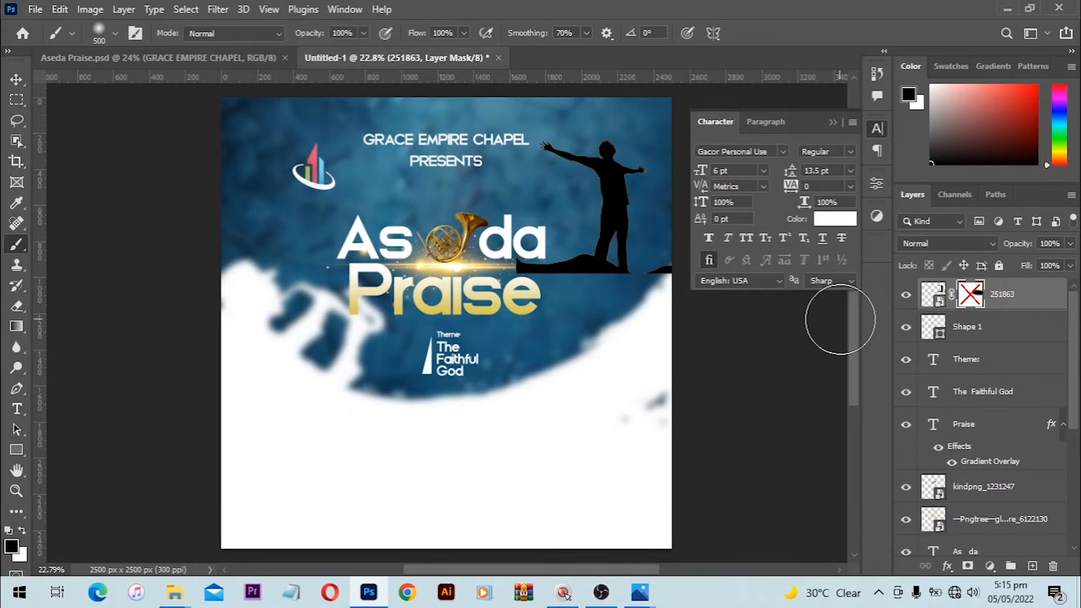
left_click(968, 302, "shift")
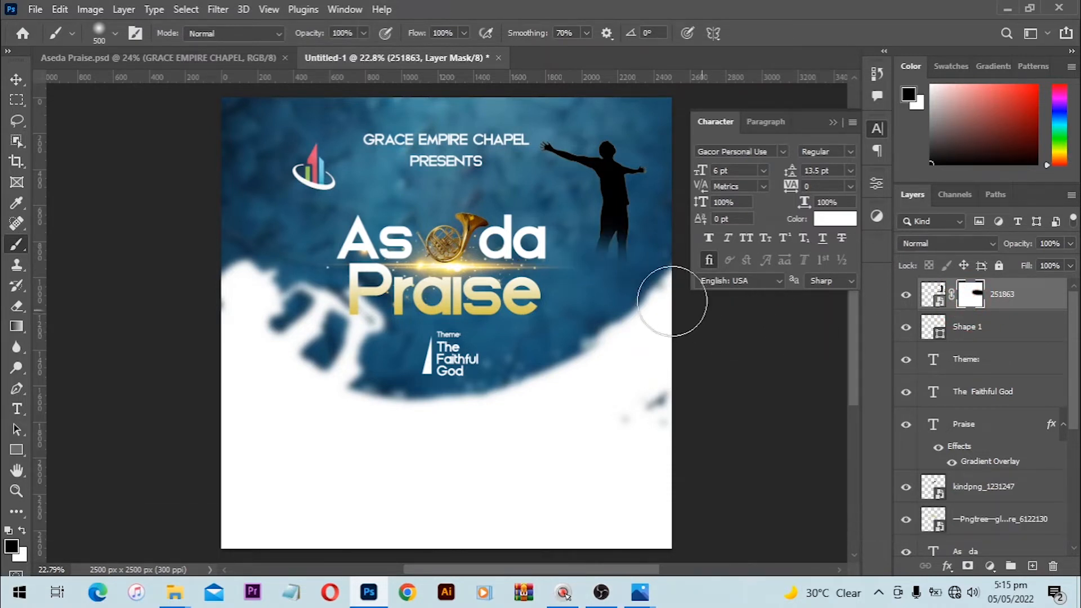
Step: Choose the Soft Round brush from the General Brushes presets
right_click(753, 314)
right_click(547, 232)
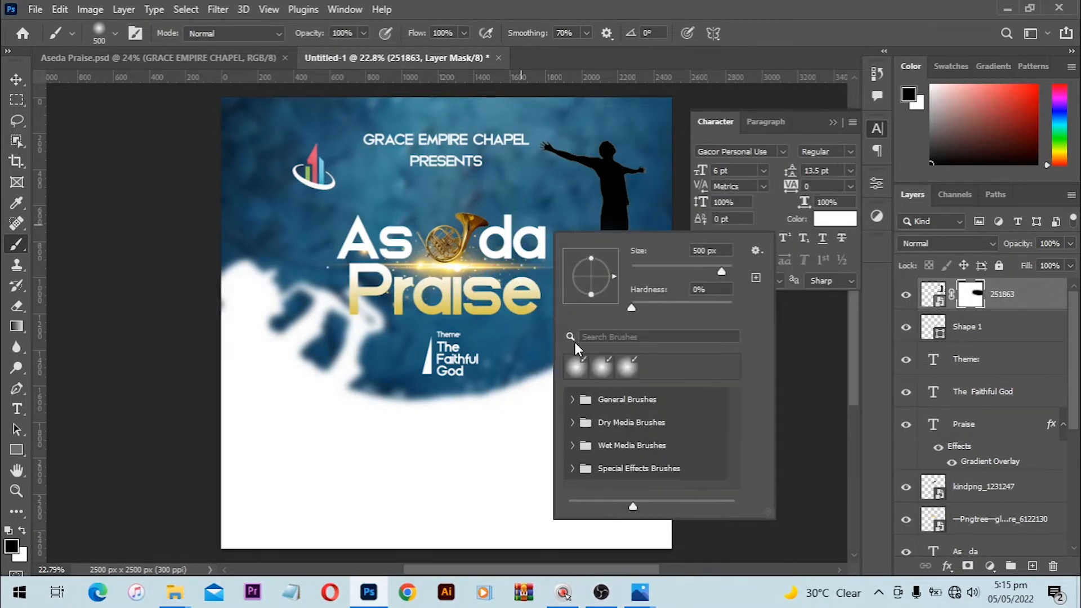
left_click(572, 399)
left_click(646, 435)
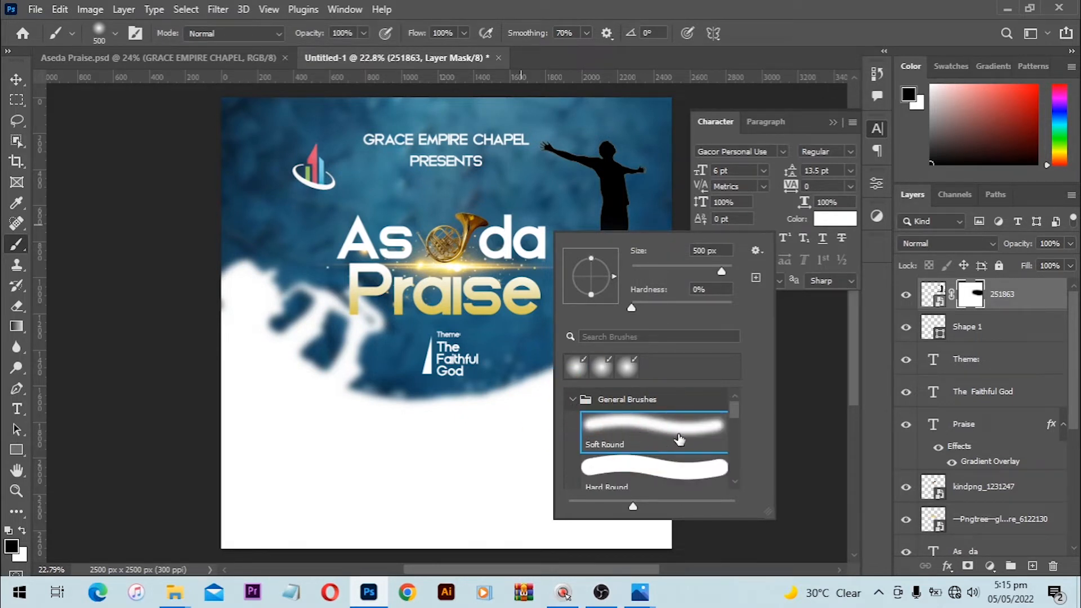
left_click(630, 233)
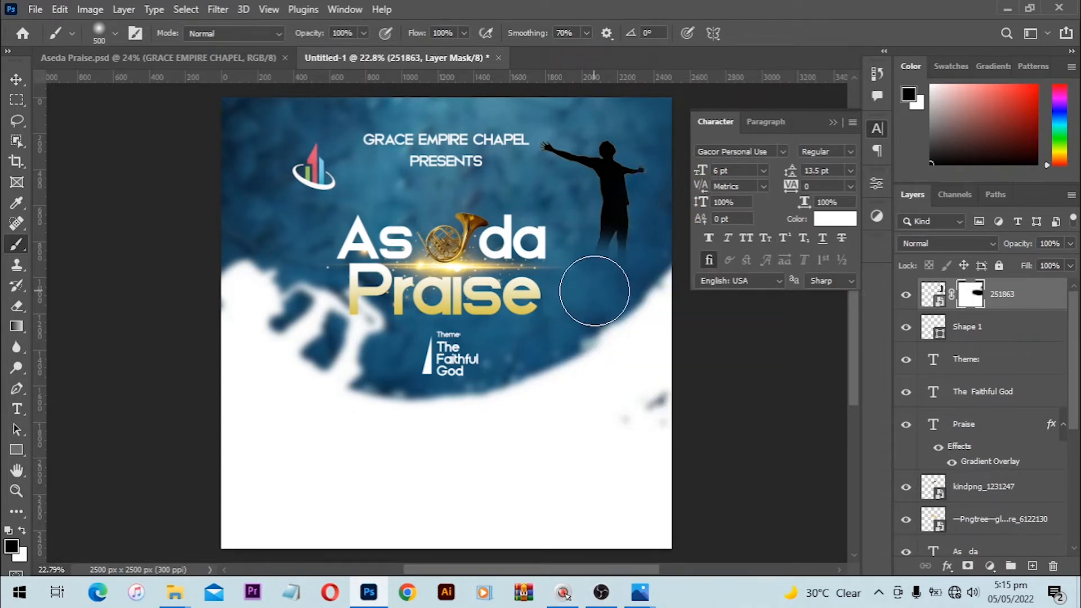
Step: Adjust the Soft Round brush size to about 400 px
key("bracketleft")
key("bracketright")
key("bracketleft")
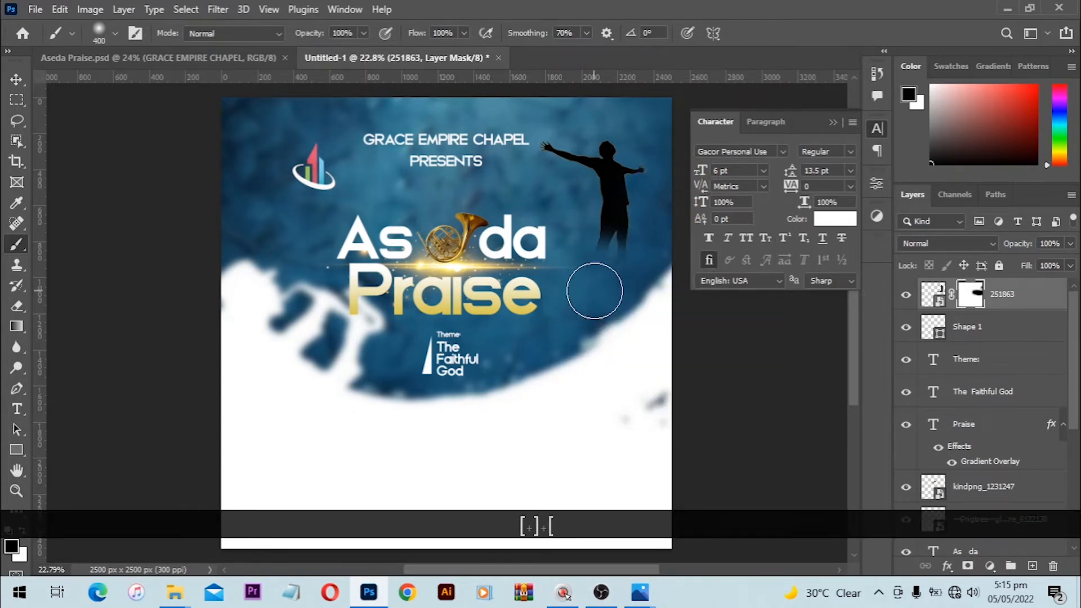
key("bracketleft")
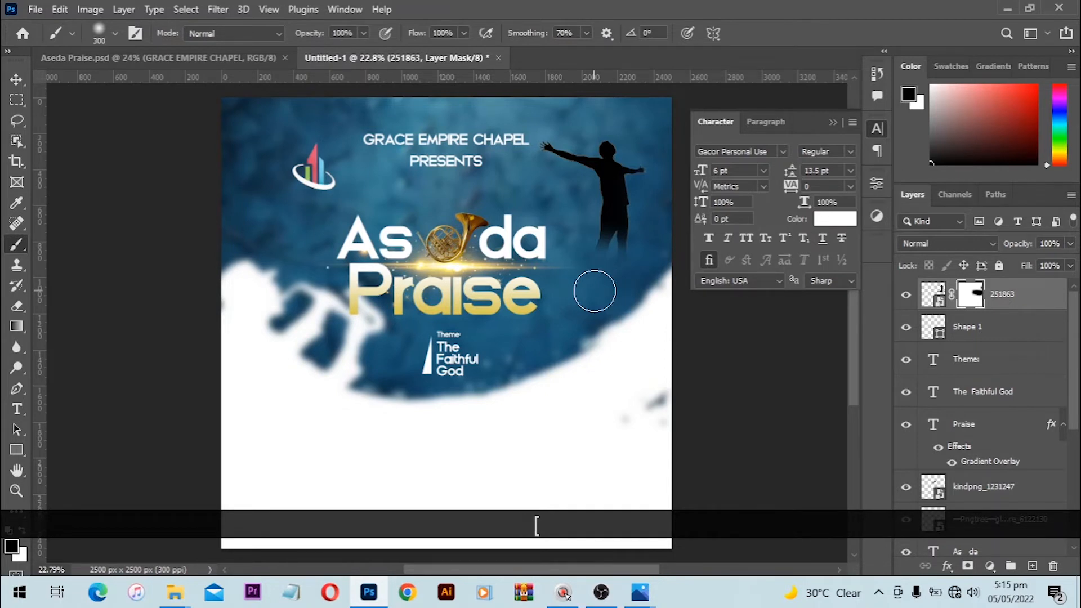
key("bracketright")
key("bracketright")
key("bracketleft")
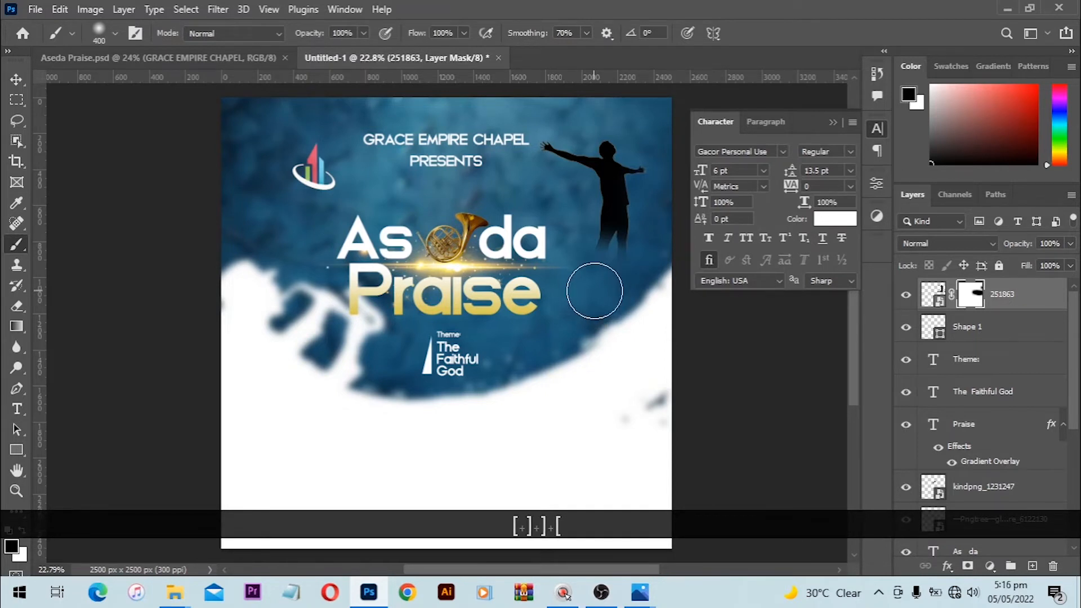
right_click(595, 290)
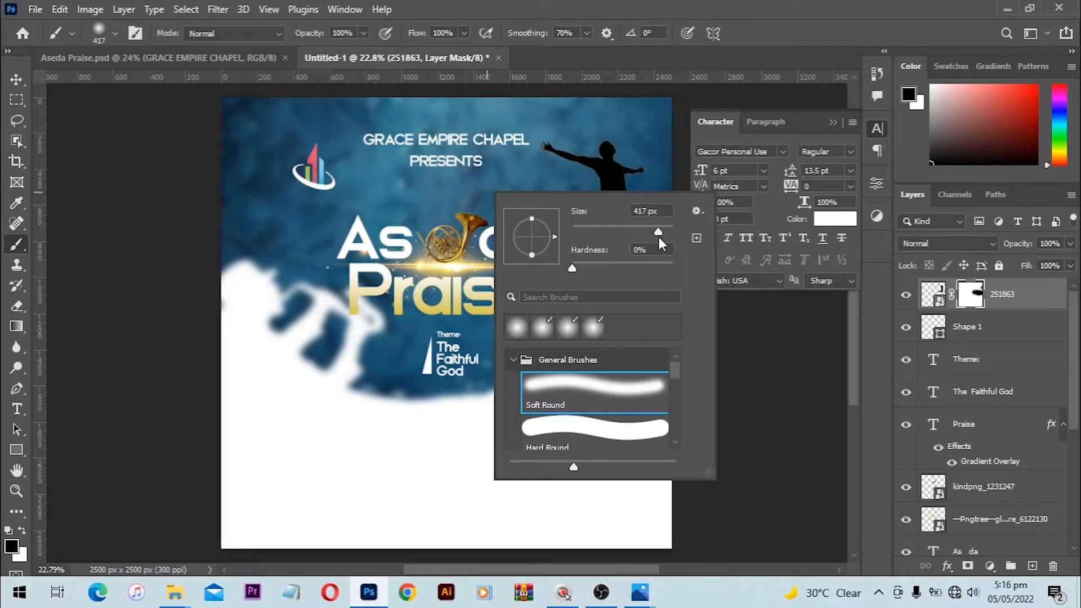
Step: Dismiss the brush preset picker and switch to the Move tool
left_click(784, 469)
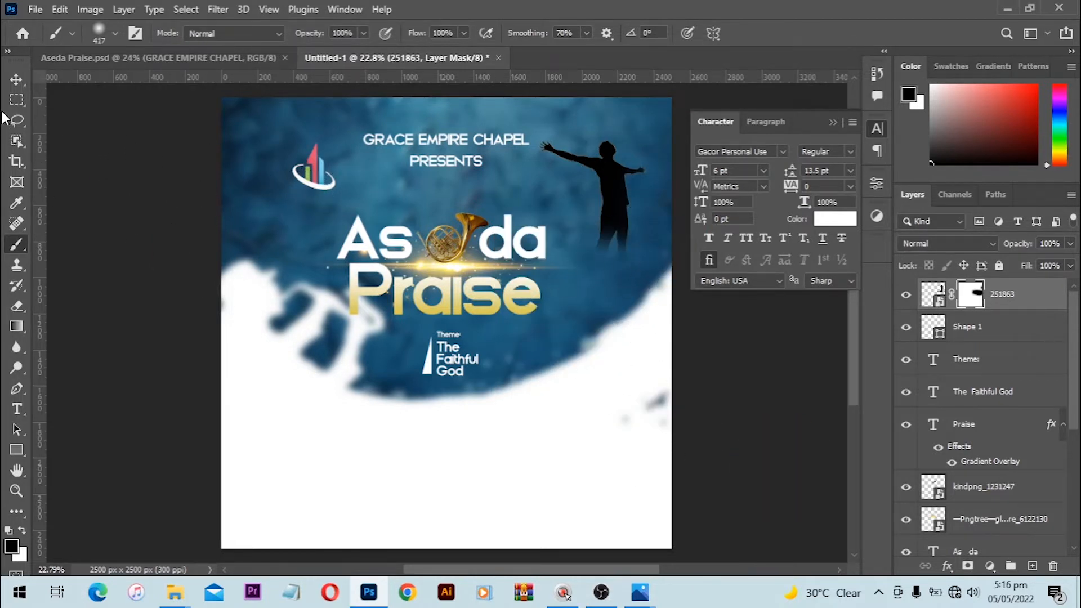
left_click(19, 80)
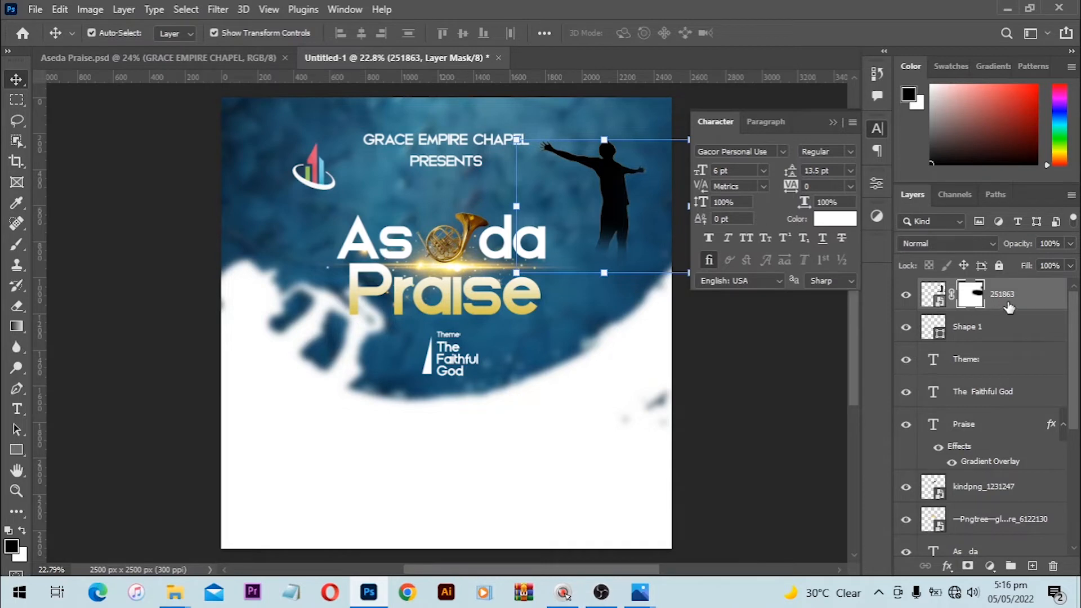
Step: Give the 251863 silhouette a white Color Overlay, then shift the three men's photos slightly left
key("ctrl+2")
double_click(1060, 296)
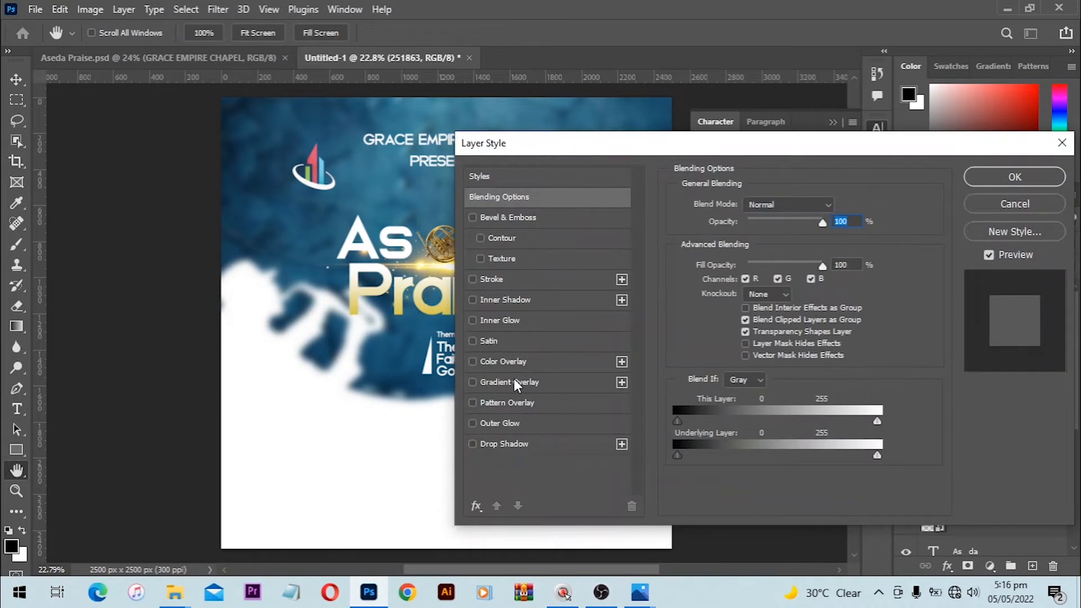
left_click(488, 362)
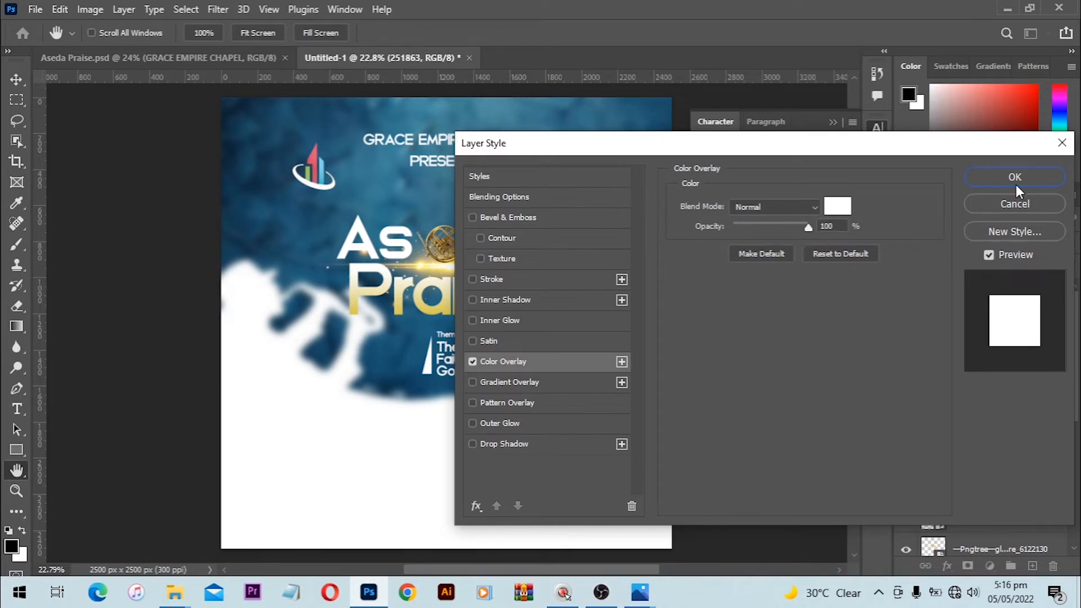
key("Return")
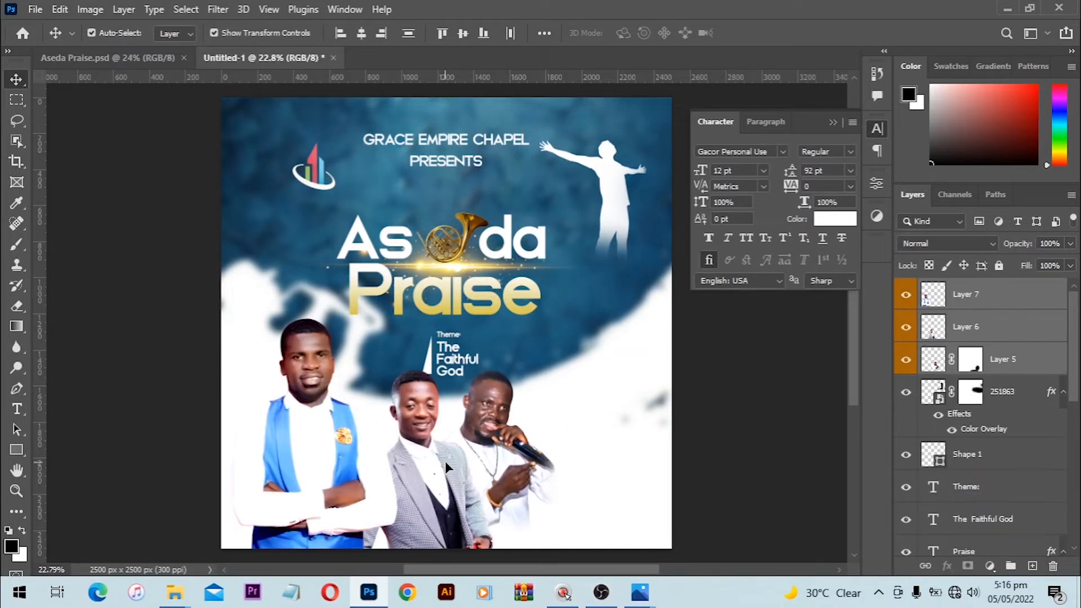
left_click_drag(445, 462, 430, 481)
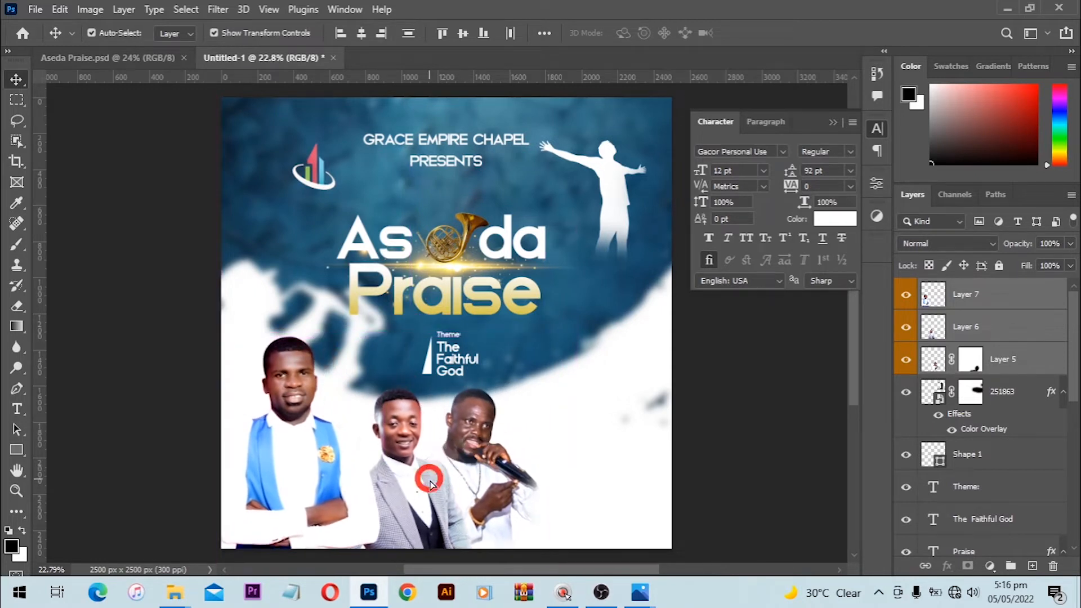
Step: Nudge the three photos right, deselect them, and paste in the date, time and venue text layers
key("Right")
key("Right")
key("Right")
key("Right")
key("Right")
key("Right")
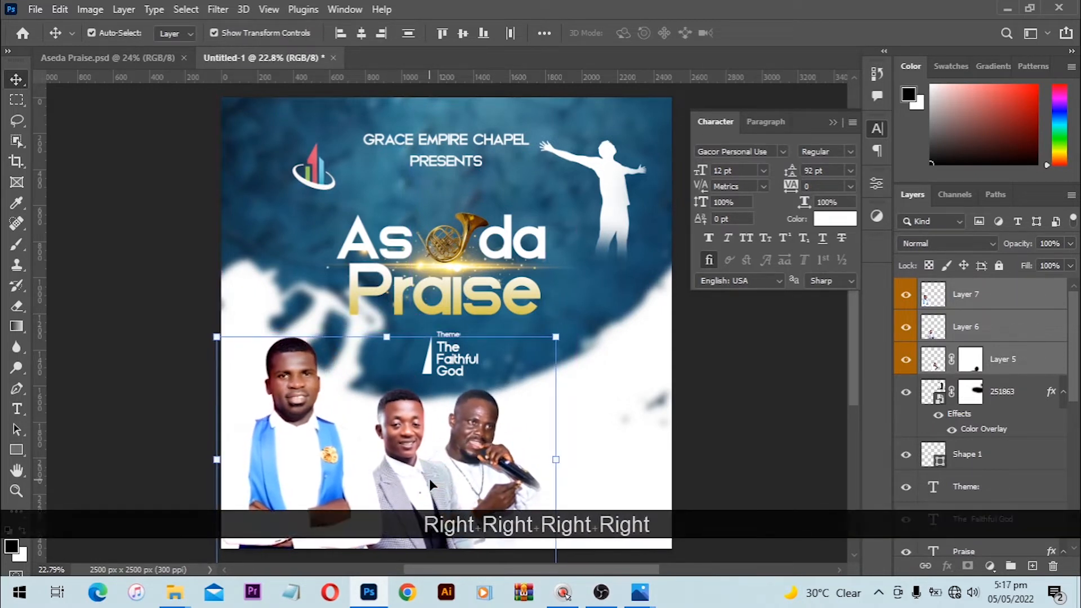
key("Right")
key("Right")
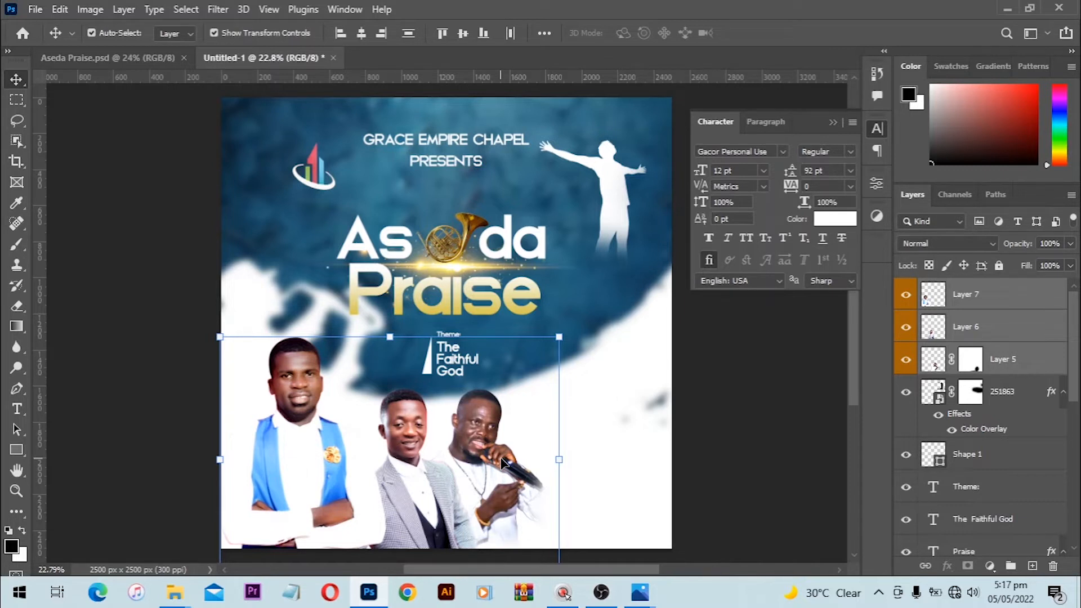
left_click(786, 397)
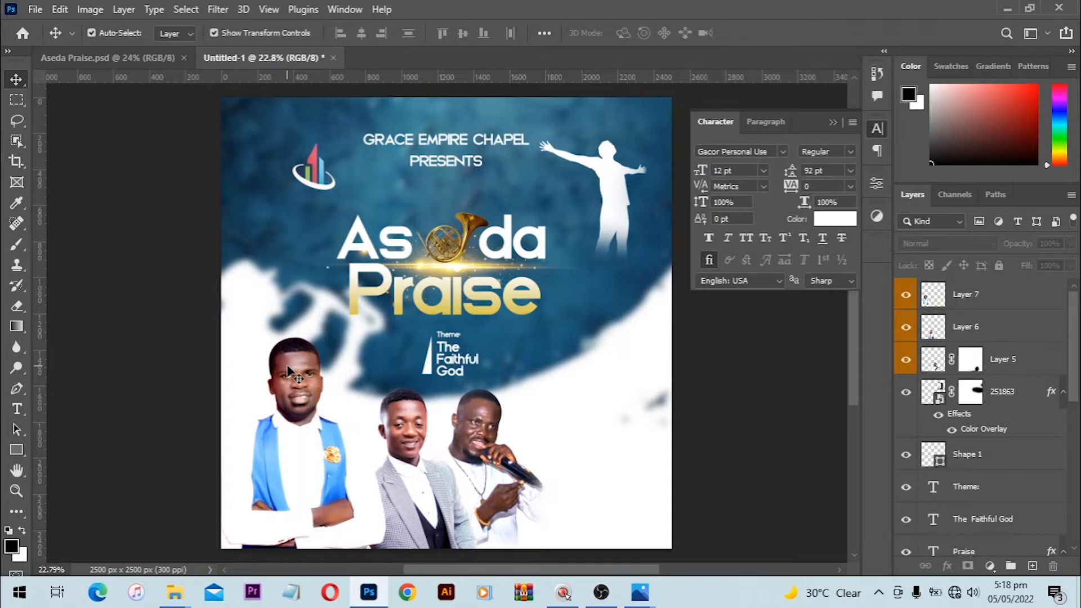
key("ctrl+v")
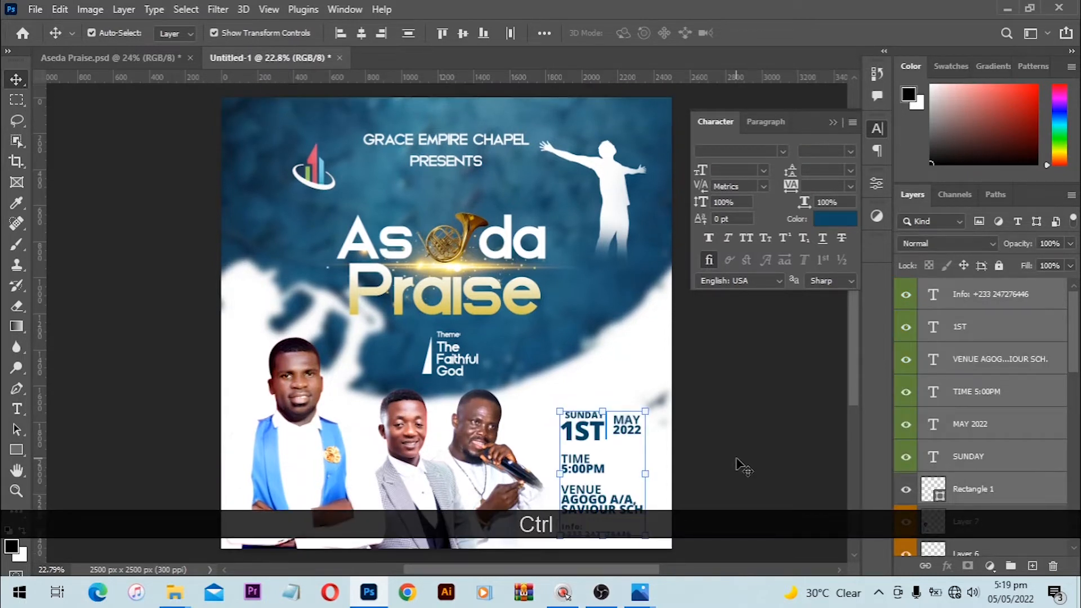
Step: Set the colour tag of photo Layers 7 through 5 to No Color
left_click(737, 458)
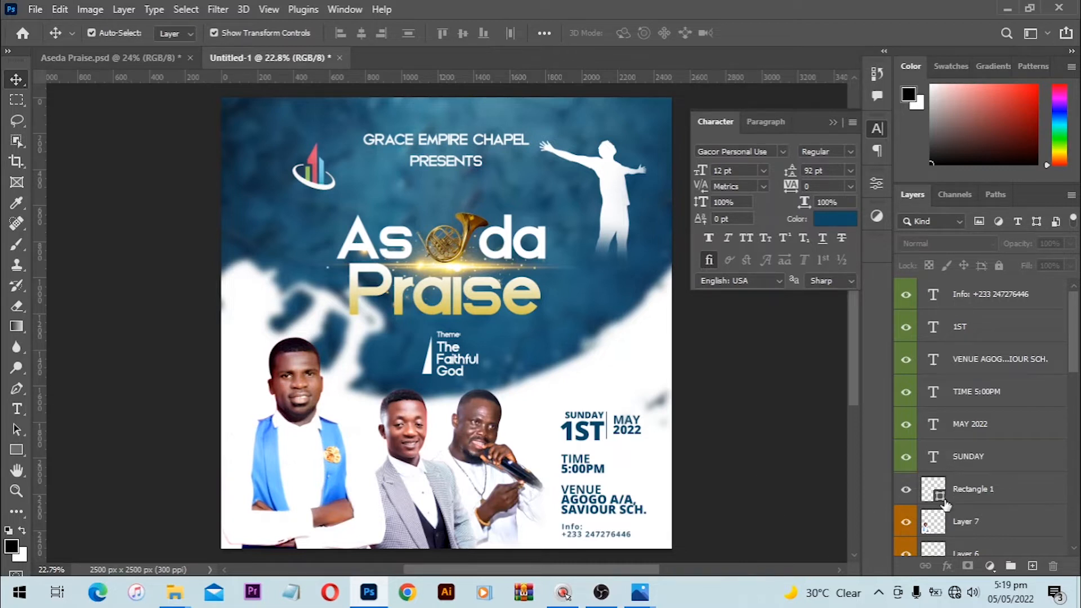
scroll(958, 495, "down", 1)
left_click(982, 488)
scroll(986, 484, "down", 3)
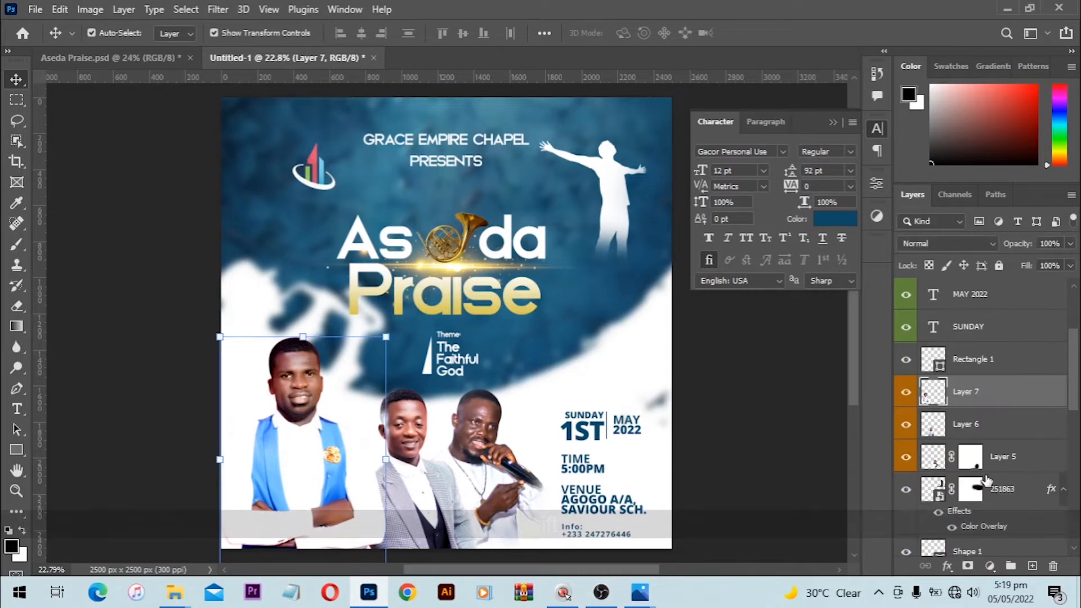
left_click(1005, 467, "shift")
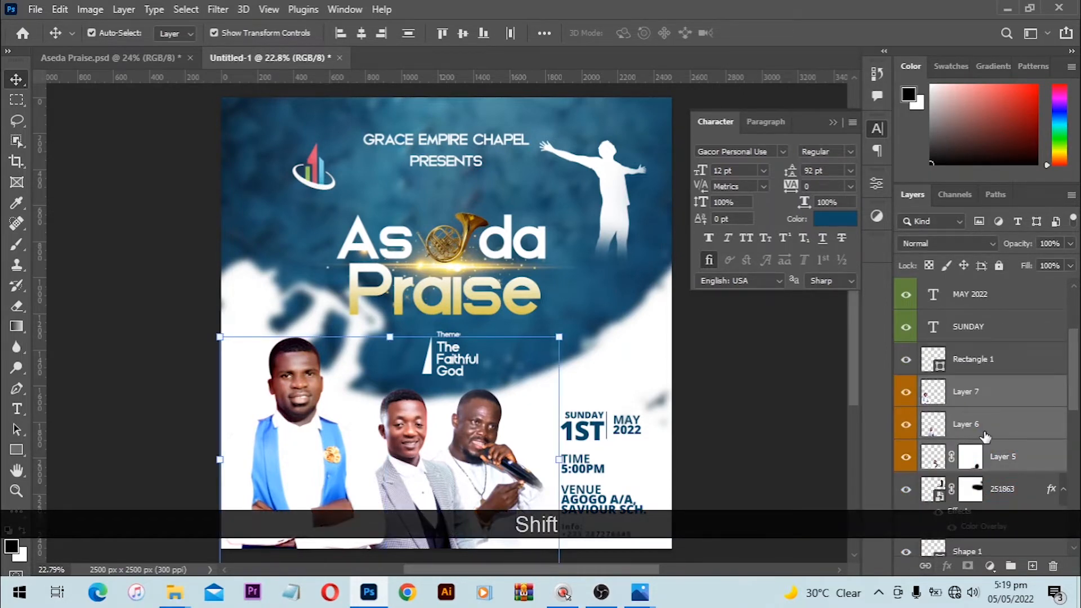
right_click(984, 440)
left_click(821, 477)
scroll(971, 450, "up", 3)
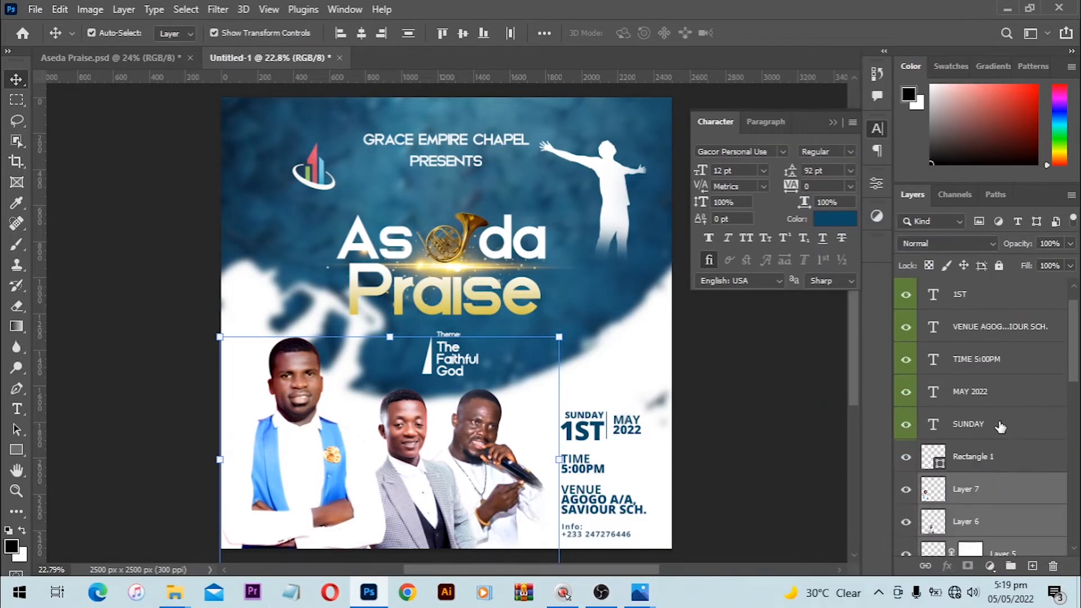
scroll(971, 467, "down", 3)
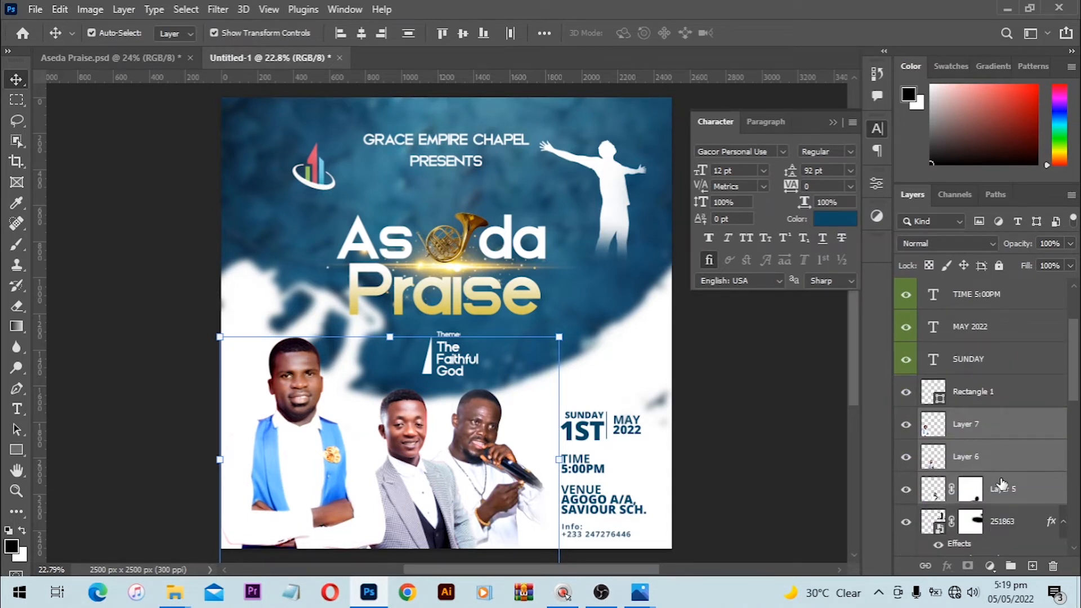
Step: Group the three photo layers and name the group 'Photo'
key("ctrl+g")
double_click(963, 418)
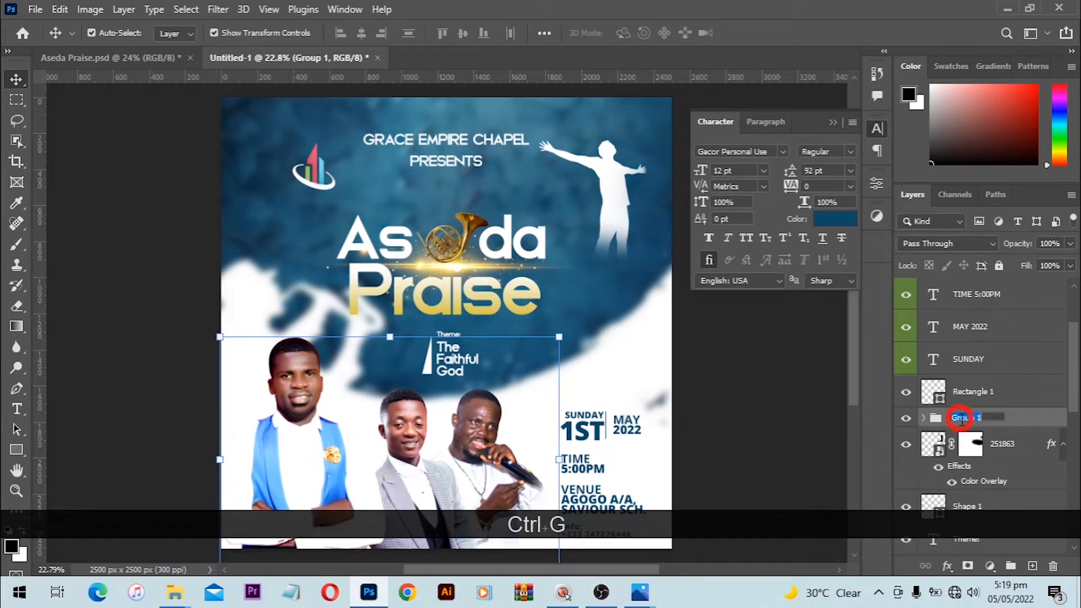
type("Photo")
key("Return")
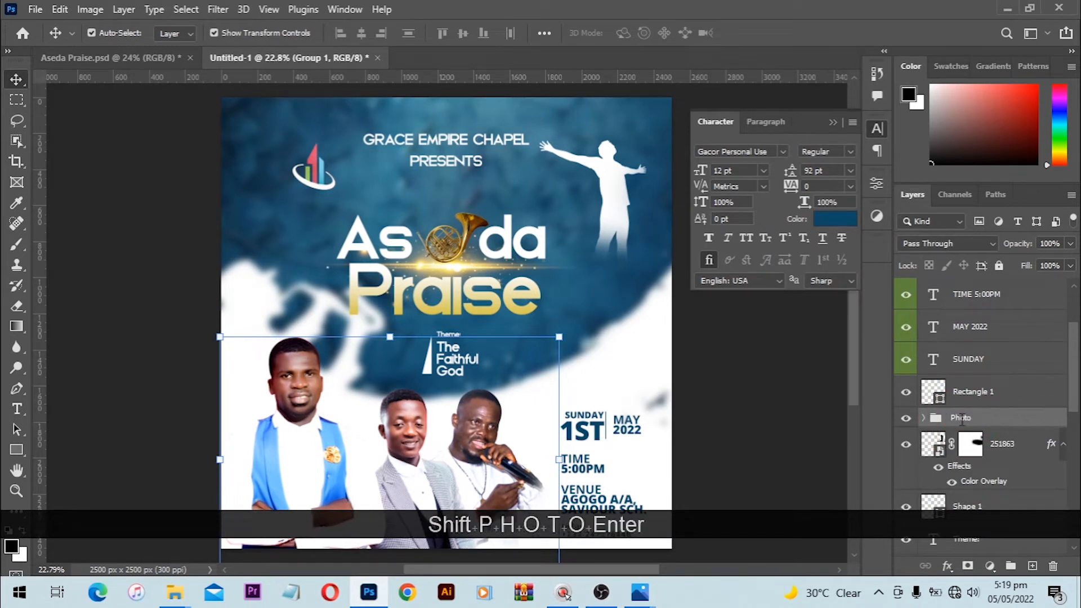
Step: Clear the colour tag from the event text layers and group them as 'Text & Infos'
left_click(1006, 360)
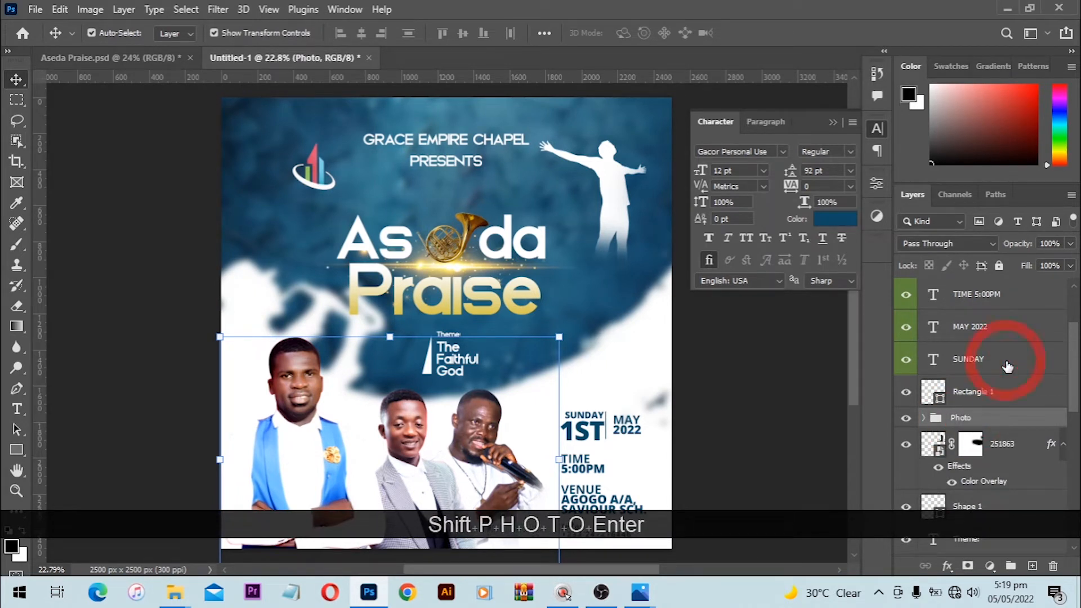
scroll(1008, 367, "up", 1)
scroll(1008, 368, "up", 2)
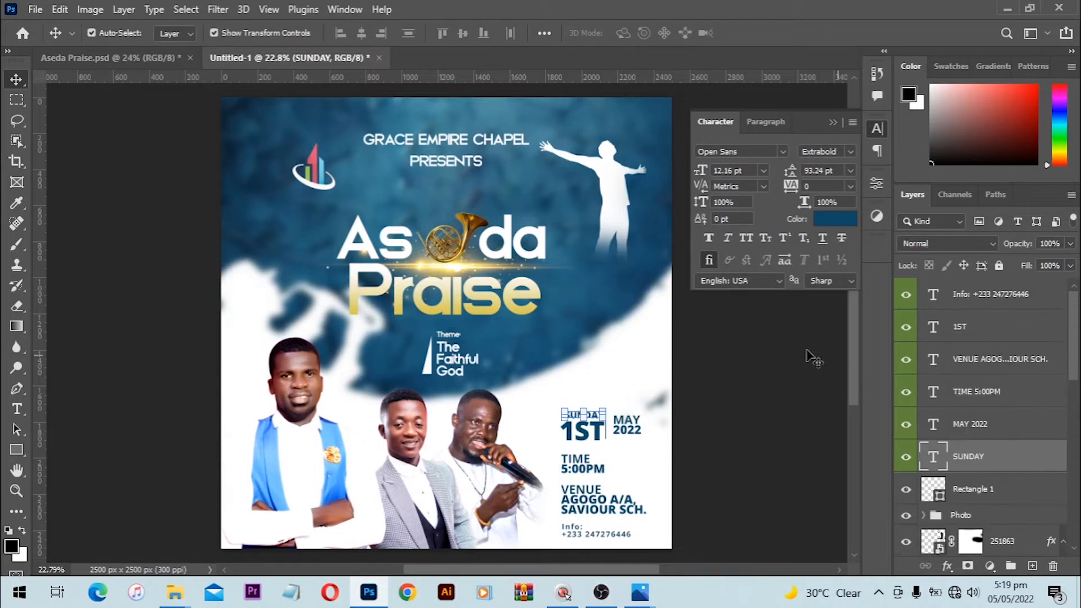
left_click(945, 303, "shift")
right_click(946, 302)
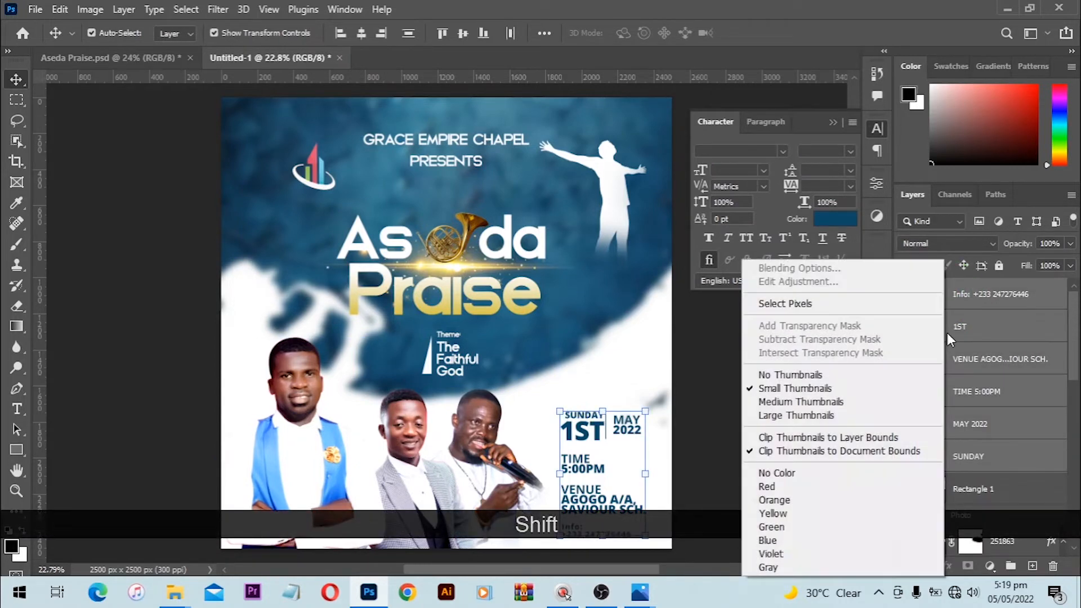
left_click(809, 485)
scroll(977, 438, "down", 8)
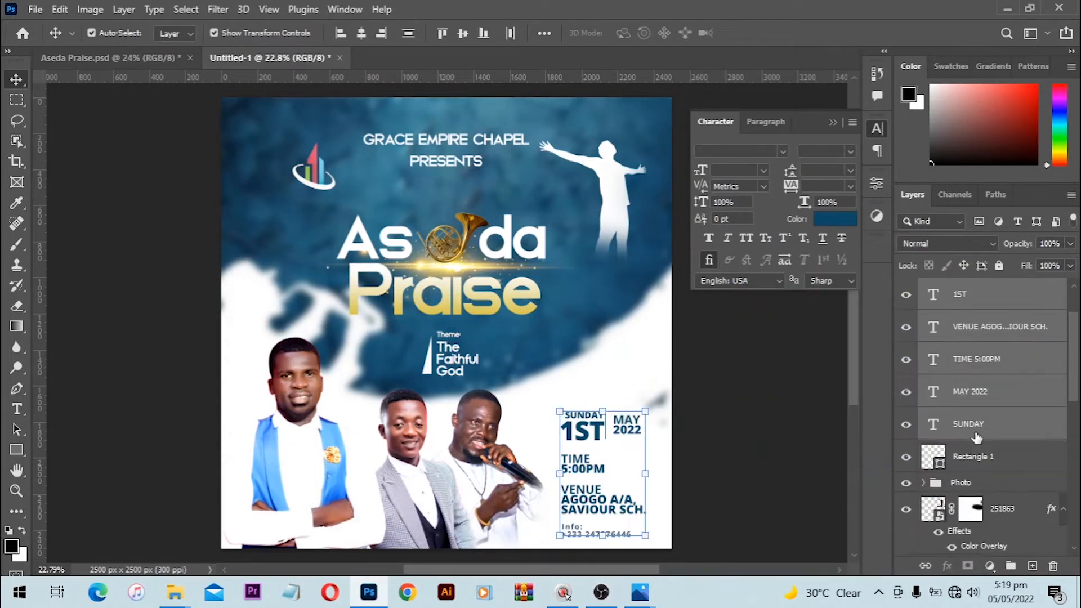
scroll(977, 437, "up", 8)
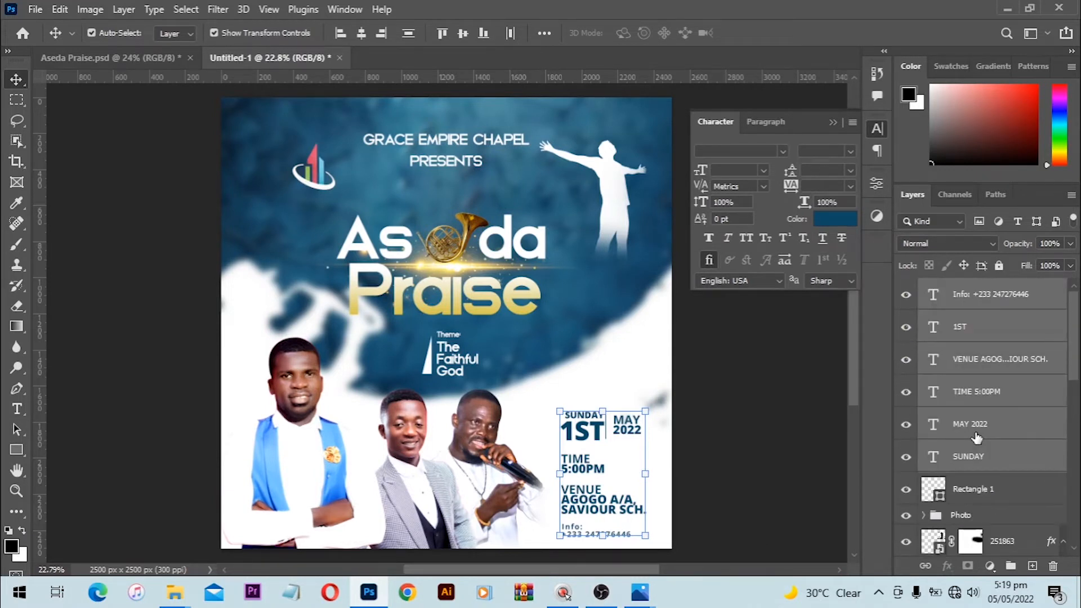
key("ctrl+g")
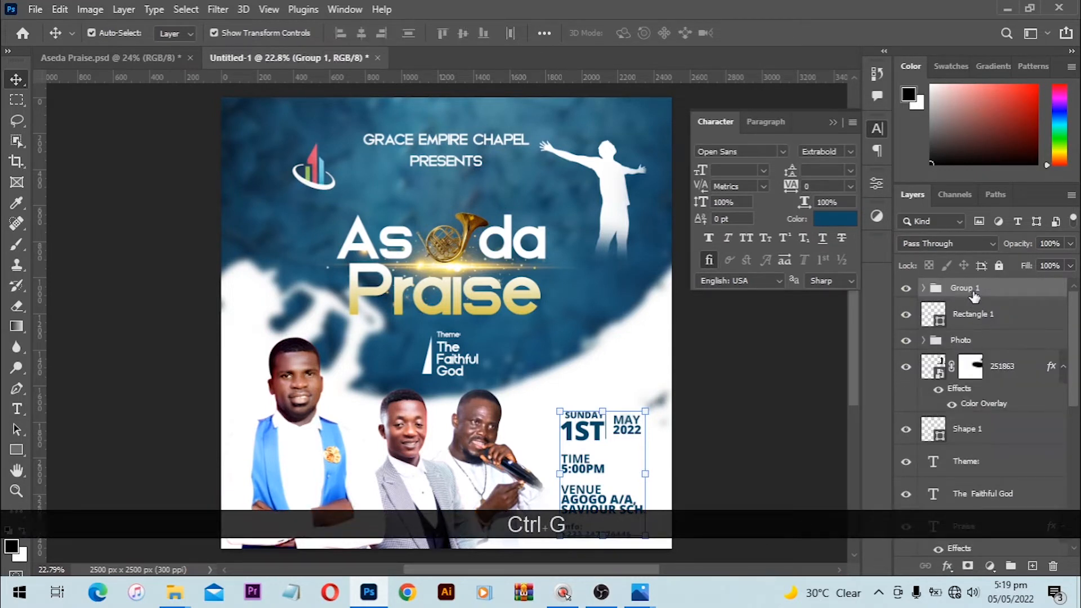
double_click(966, 287)
type("Text & Infos")
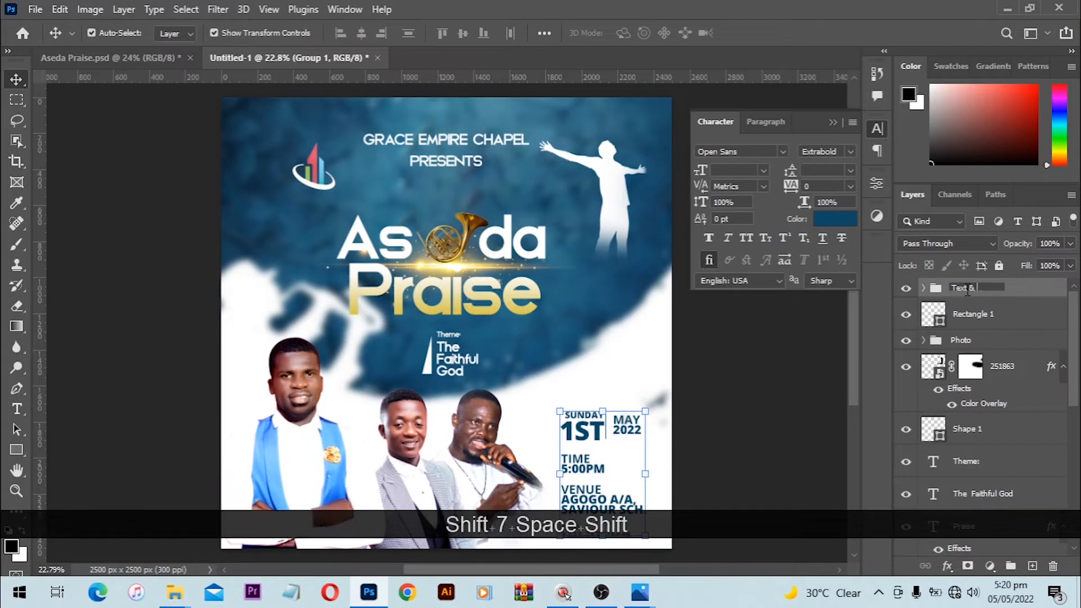
key("Return")
Step: Select the Theme and Praise text layers and drag them up the layer stack
scroll(980, 400, "down", 1)
left_click(979, 400)
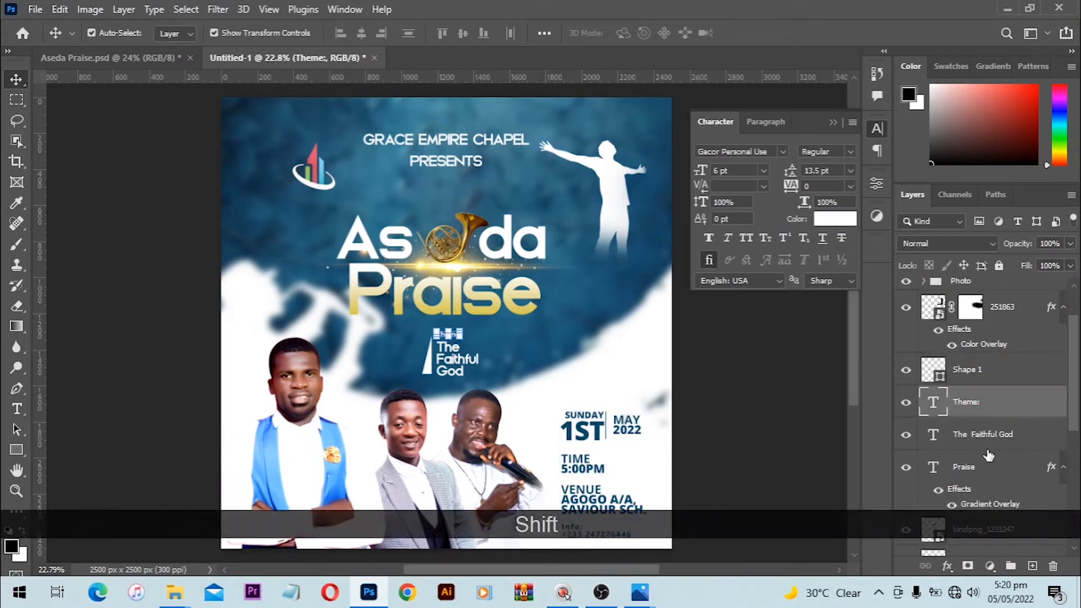
left_click(983, 478, "shift")
scroll(989, 483, "up", 1)
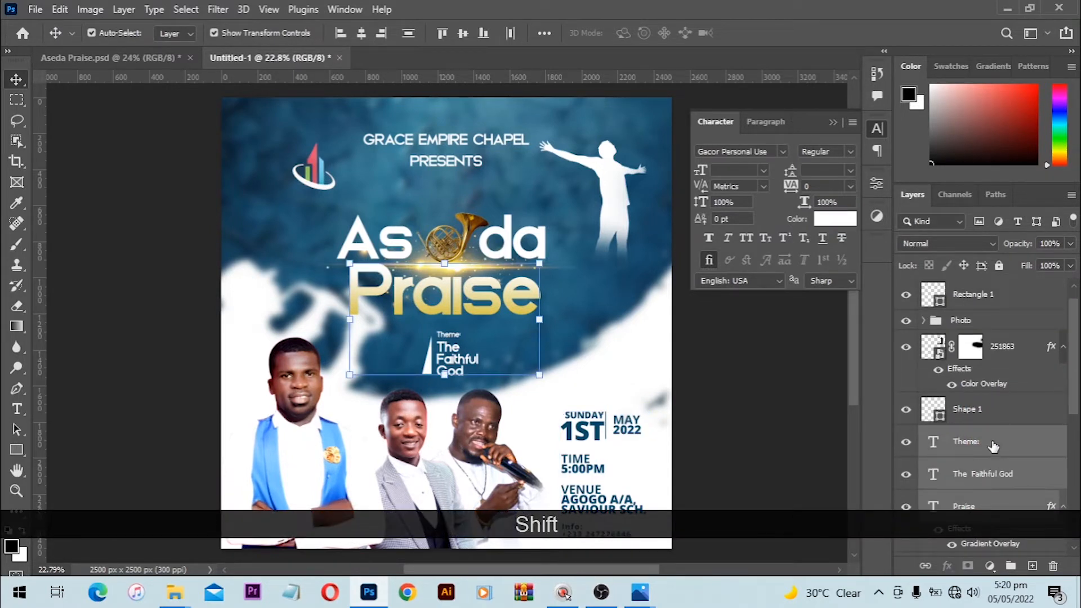
left_click_drag(992, 447, 985, 299)
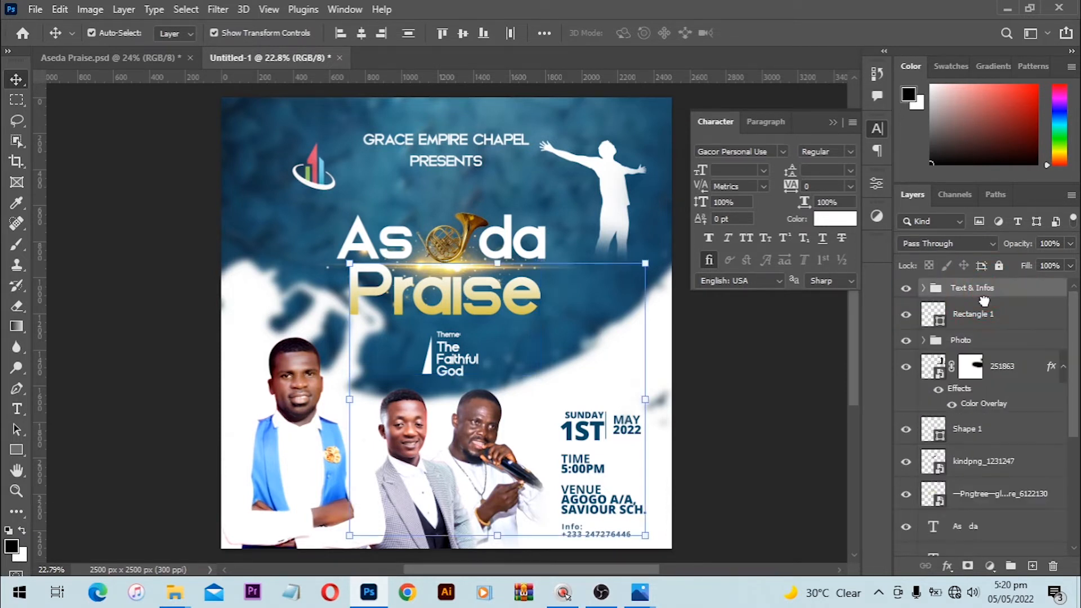
scroll(977, 435, "down", 1)
scroll(977, 437, "up", 1)
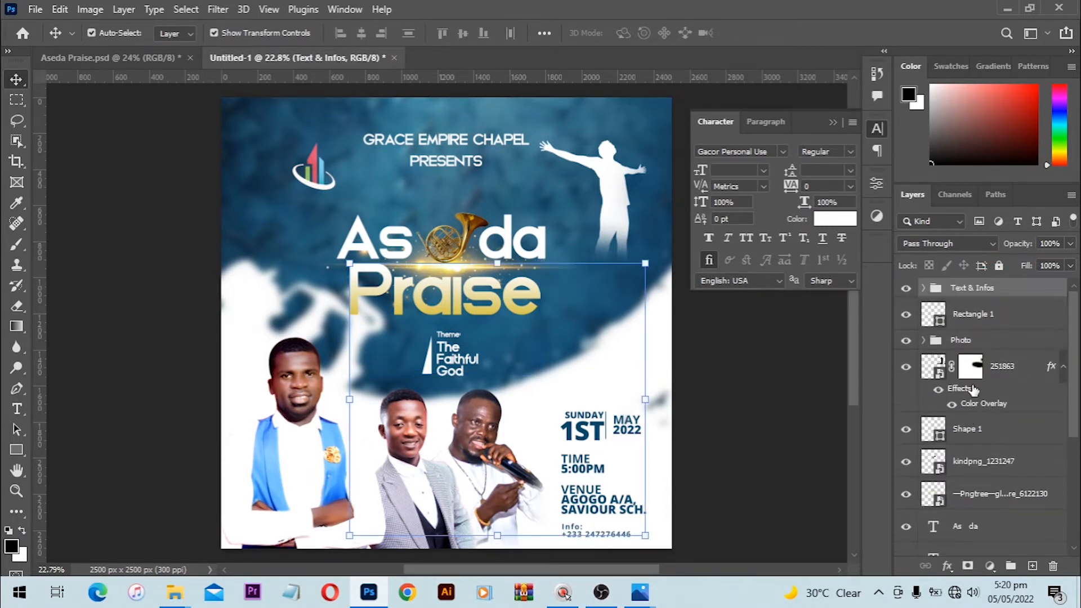
Step: Group the lens-flare through silhouette layers into a group named 'Shapes'
left_click(989, 494)
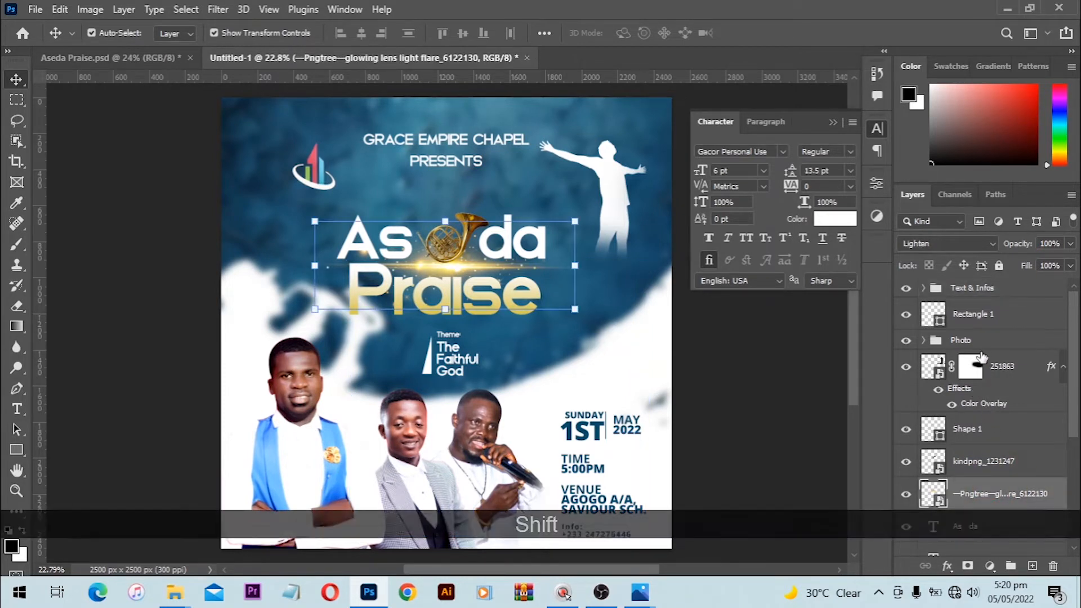
left_click(994, 372, "shift")
key("ctrl+shift+g")
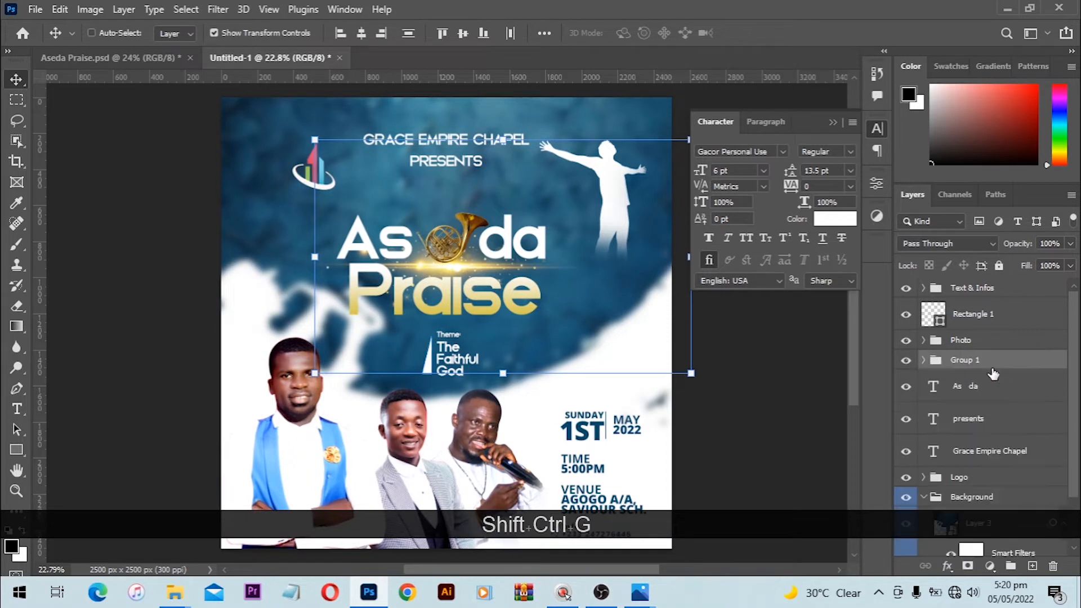
double_click(977, 361)
type("ShP")
key("BackSpace")
key("Caps_Lock")
type("apes")
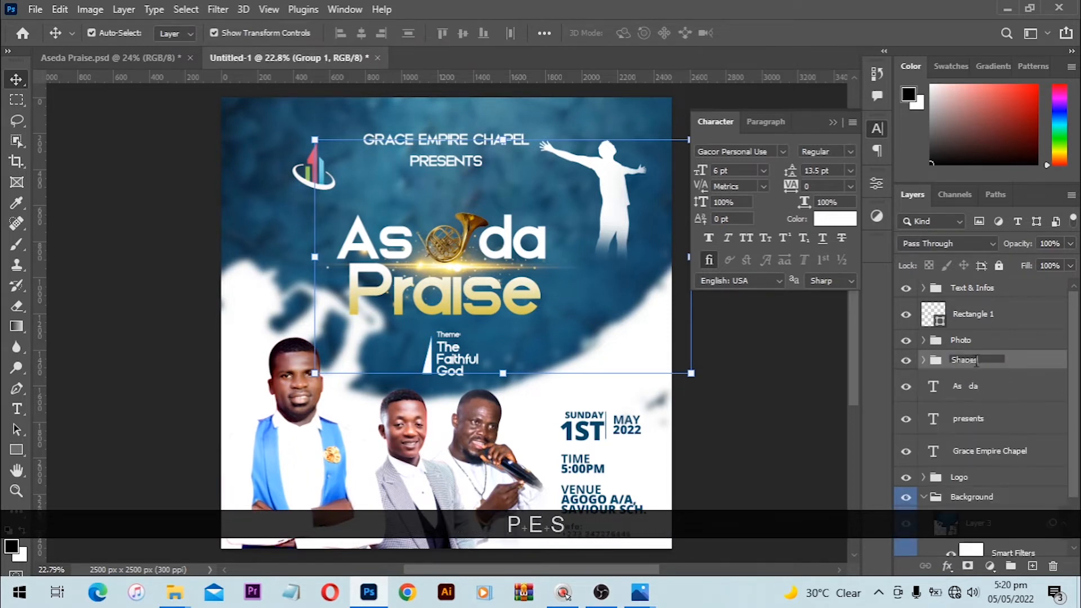
key("Return")
left_click(992, 377)
Step: Move the title text layers into Text & Infos, collapse Background, and label Text & Infos green
left_click(990, 419, "shift")
left_click_drag(989, 418, 969, 287)
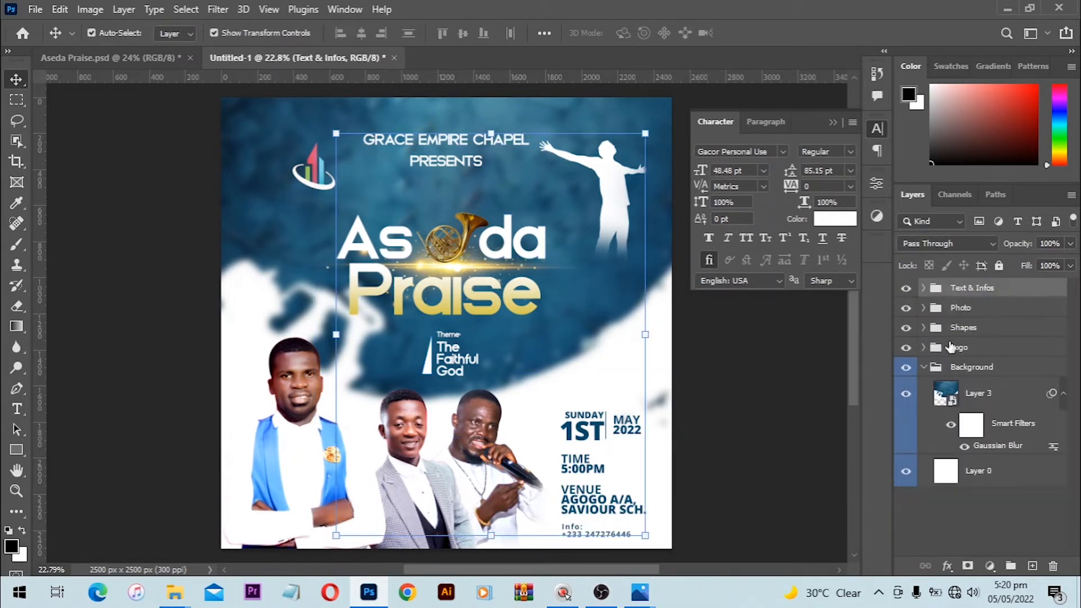
left_click(924, 367)
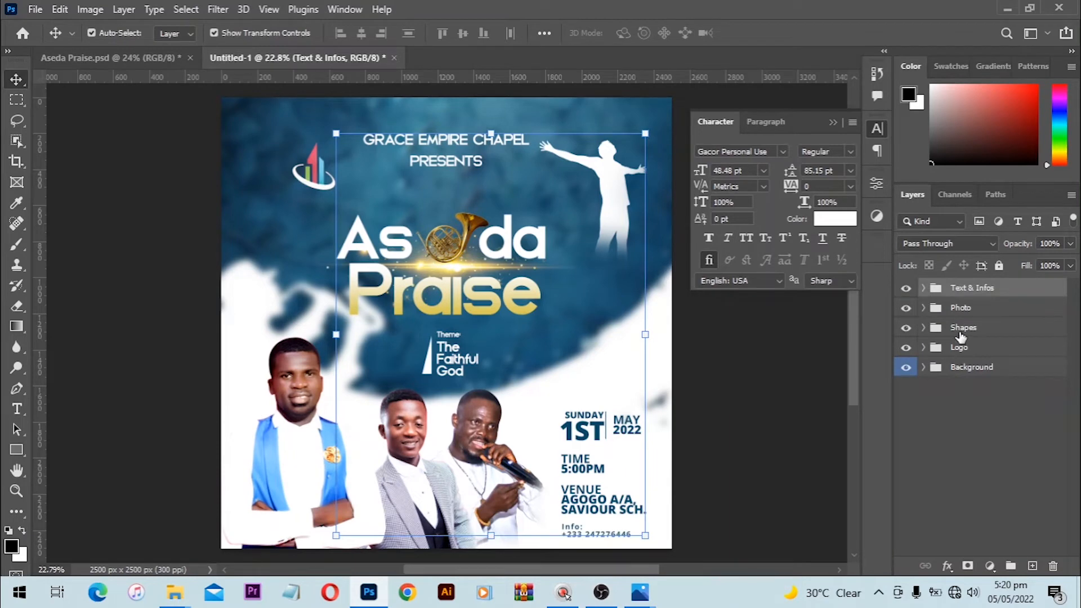
right_click(1036, 289)
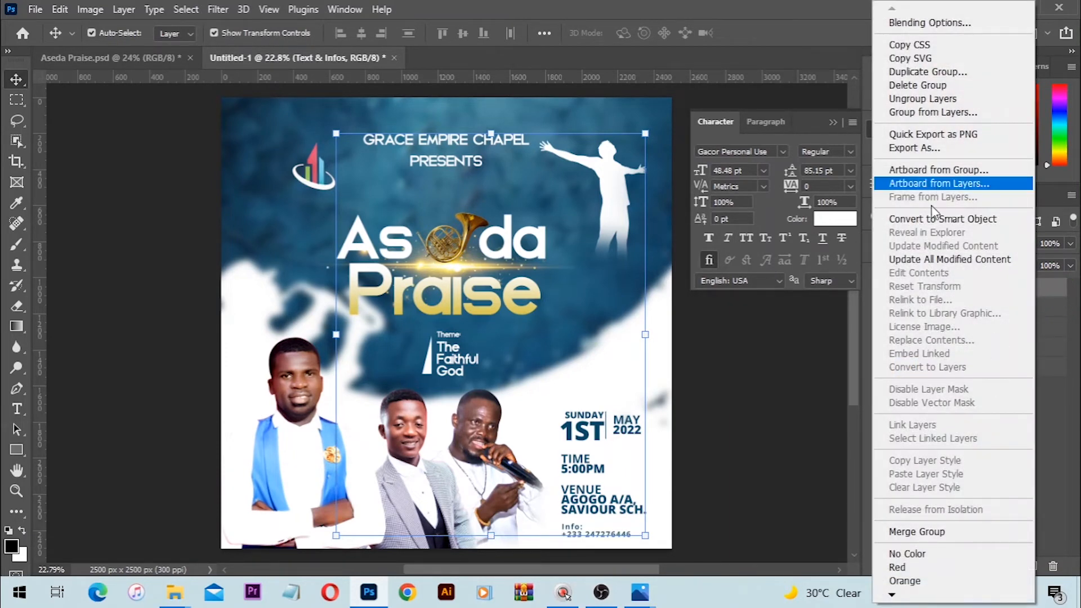
left_click(890, 596)
left_click(912, 530)
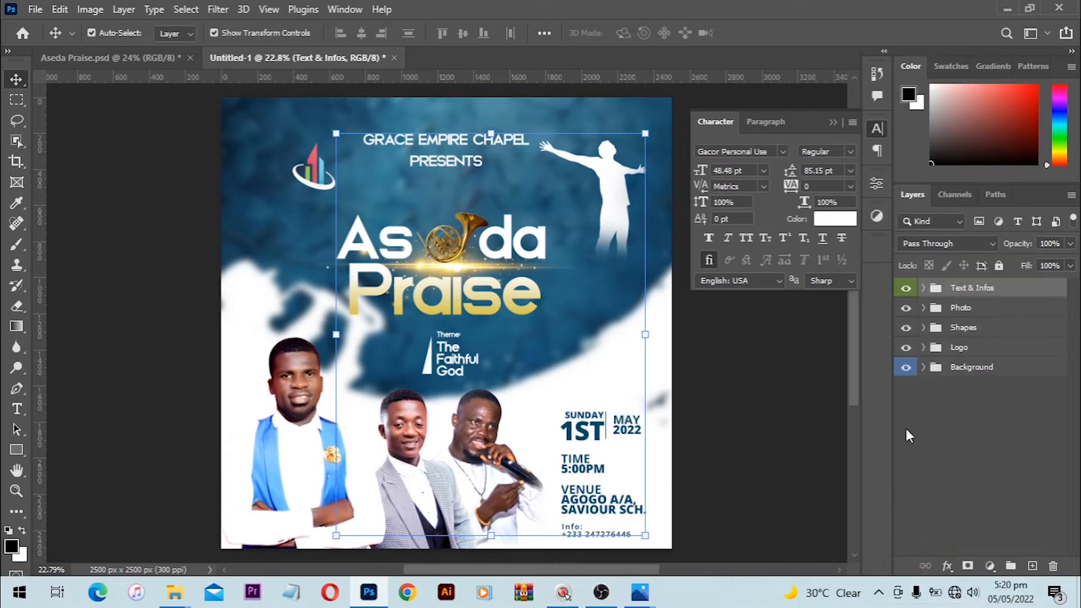
Step: Label the Photo group orange and switch to the Aseda Praise.psd document
right_click(984, 307)
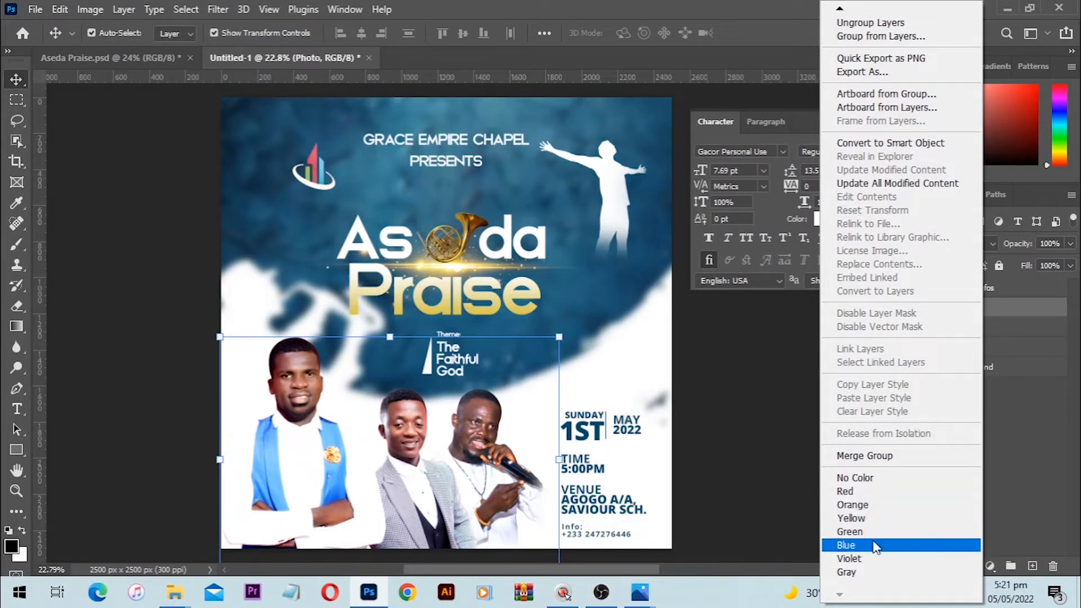
left_click(899, 509)
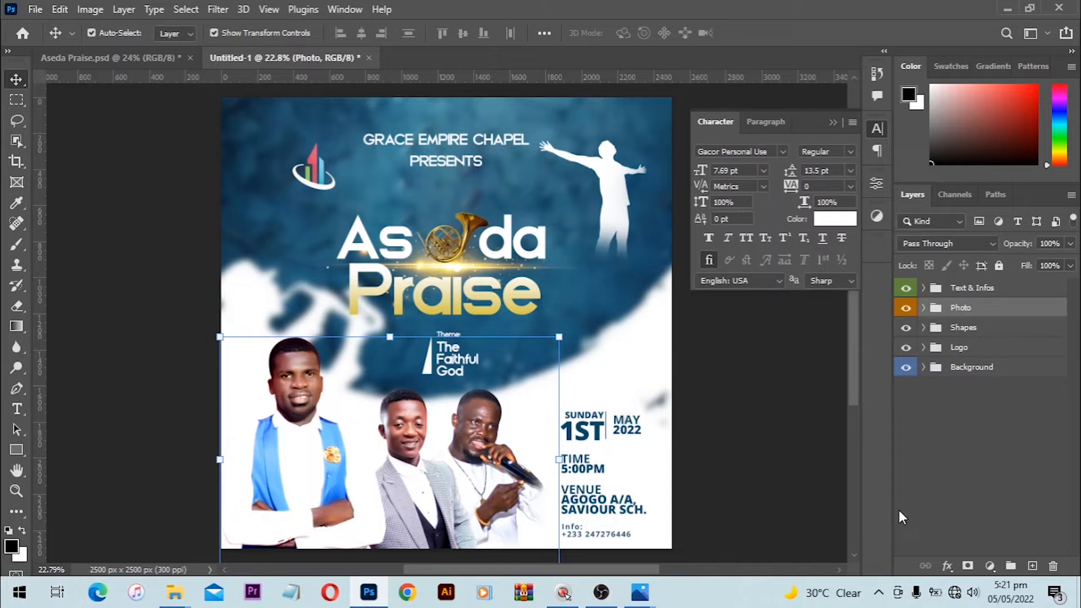
left_click(133, 56)
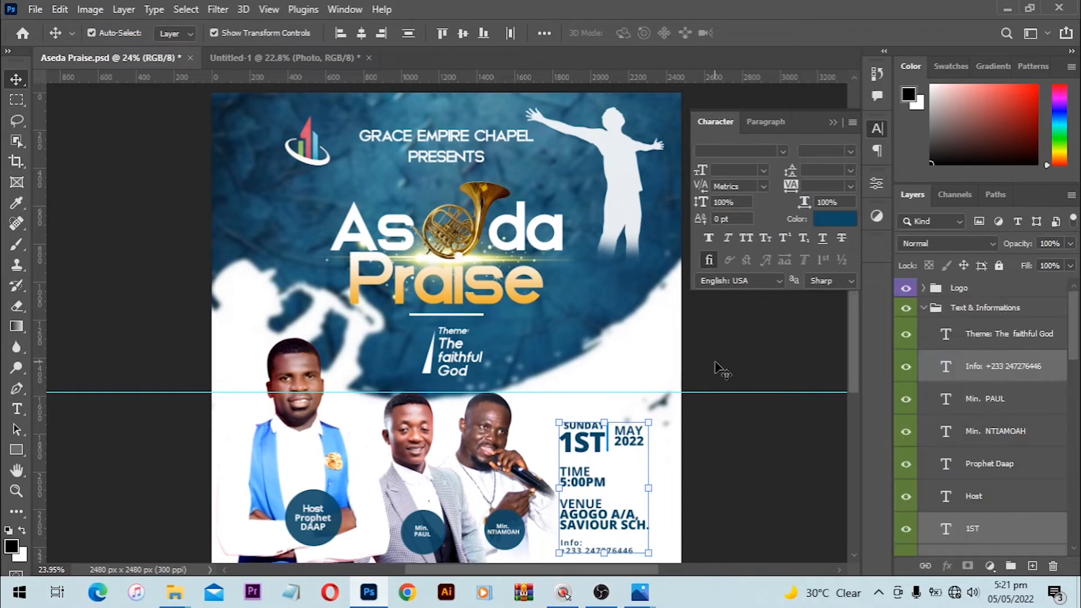
Step: Collapse the reference's groups, toggle the horn icon, Shapes and lens flare visibility, then return to Untitled-1
left_click(924, 308)
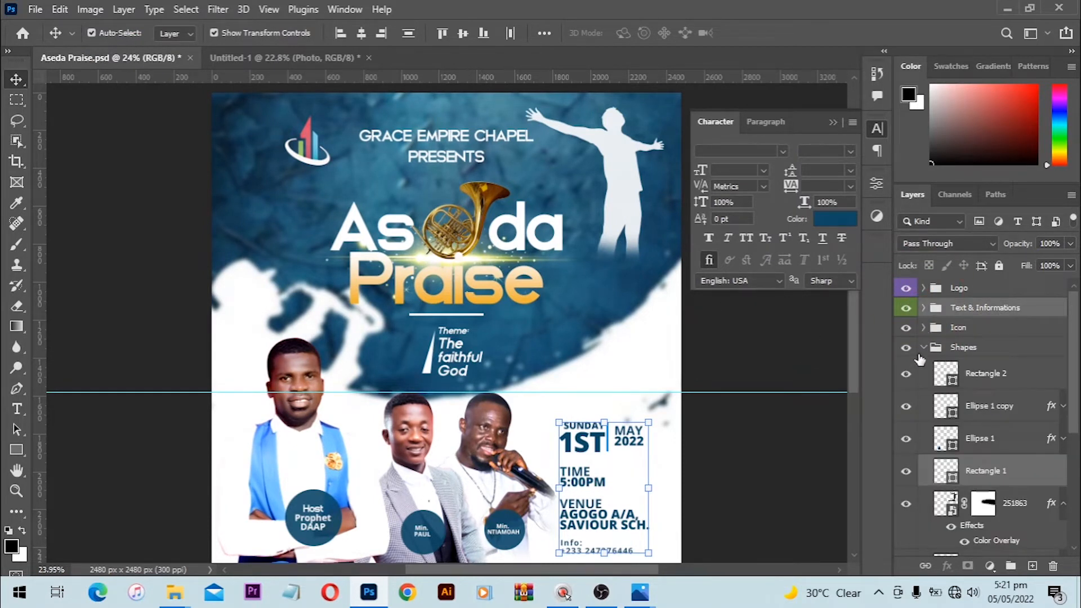
left_click(924, 348)
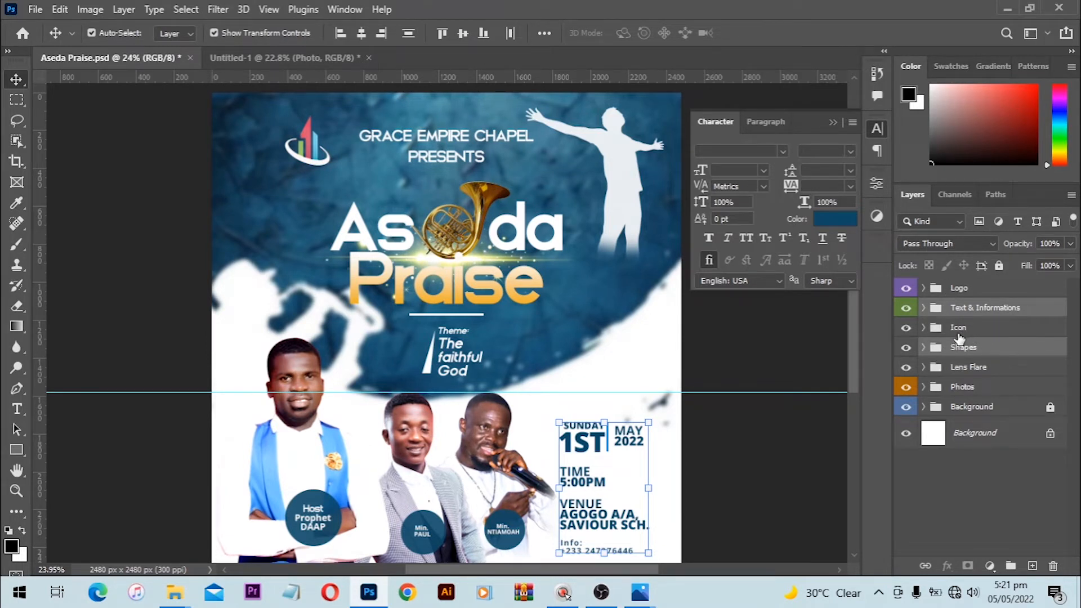
left_click(897, 341)
left_click(906, 329)
left_click(906, 329)
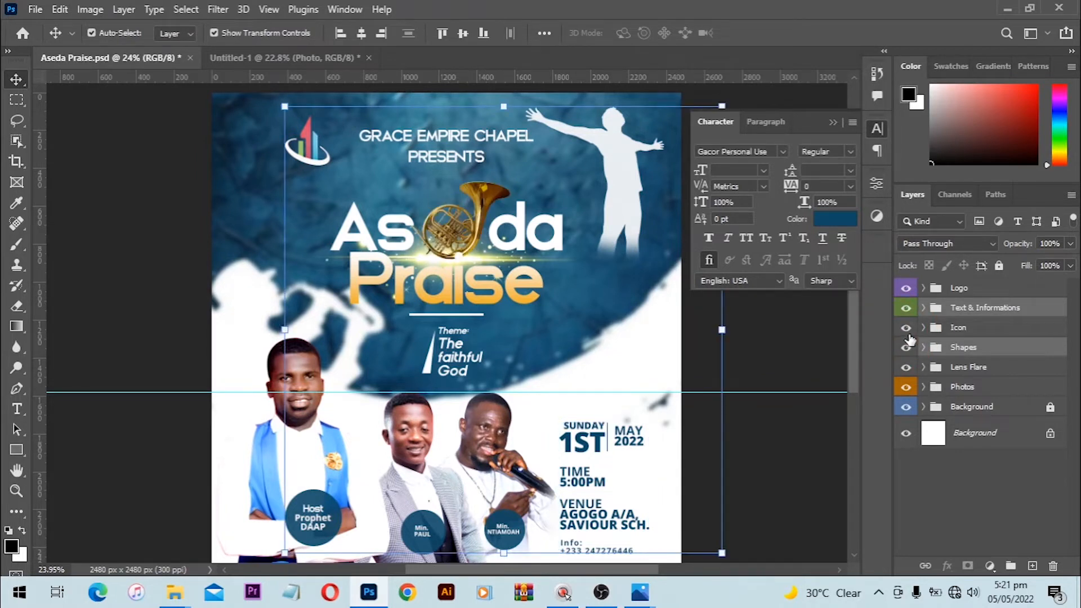
left_click(906, 347)
left_click(906, 348)
left_click(906, 367)
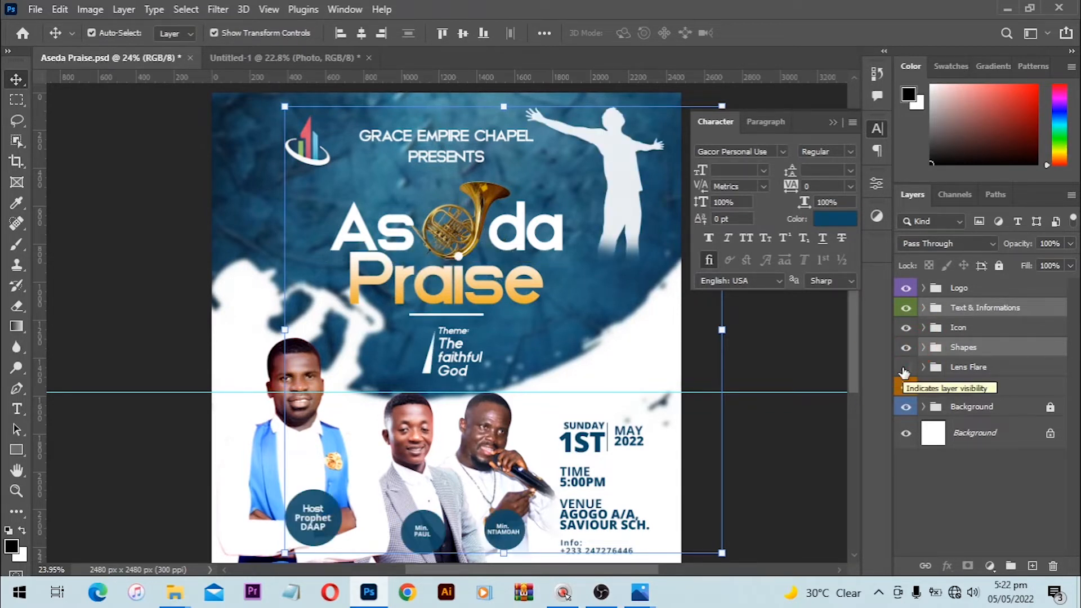
left_click(905, 368)
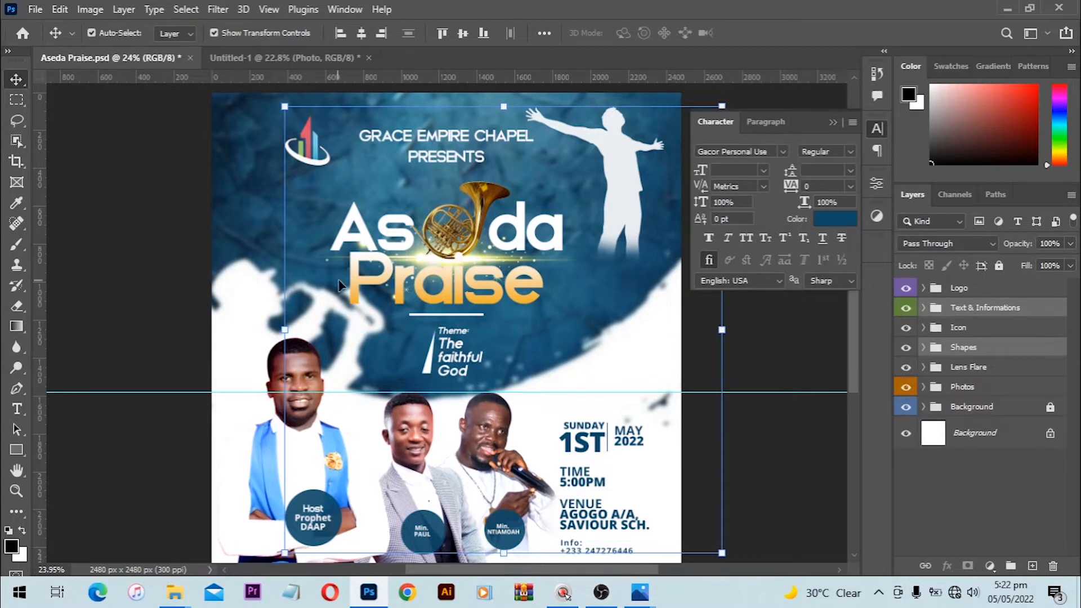
left_click(276, 57)
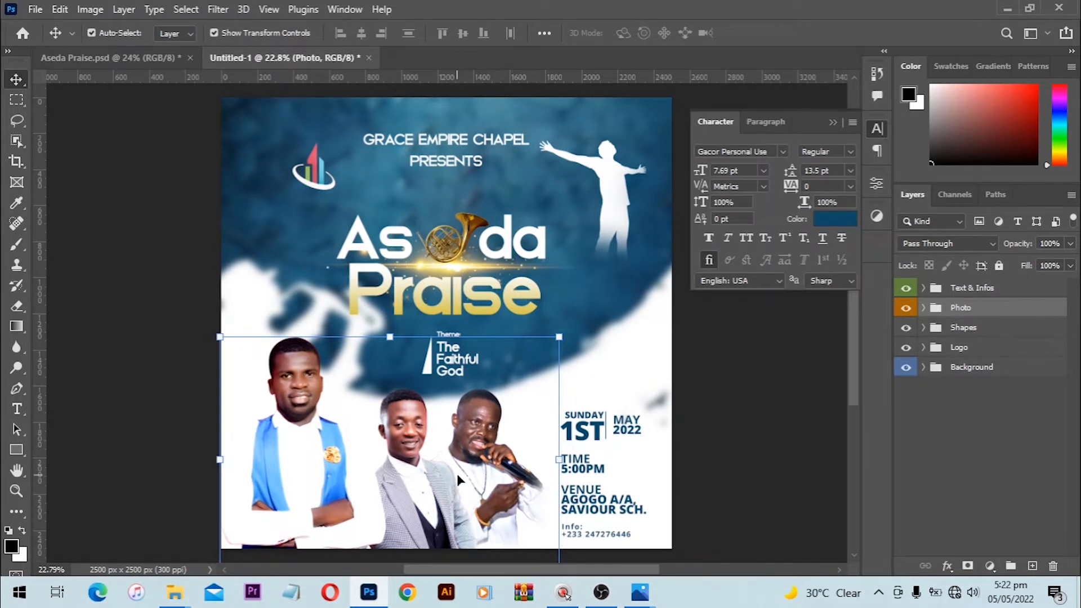
Step: Enlarge the church name and PRESENTS lines slightly with Free Transform
left_click(456, 163)
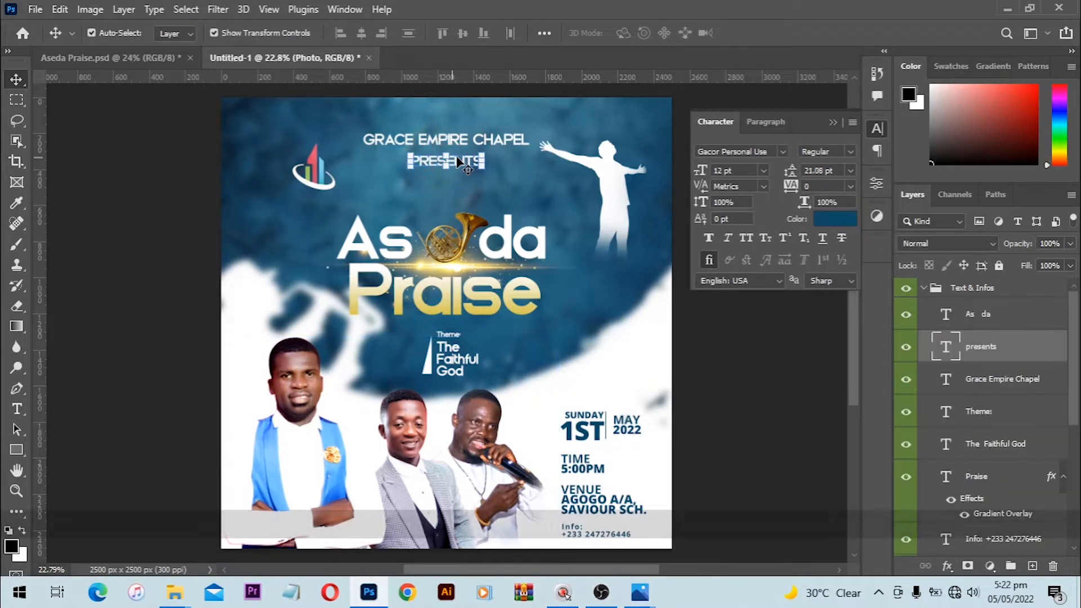
left_click(509, 142, "shift")
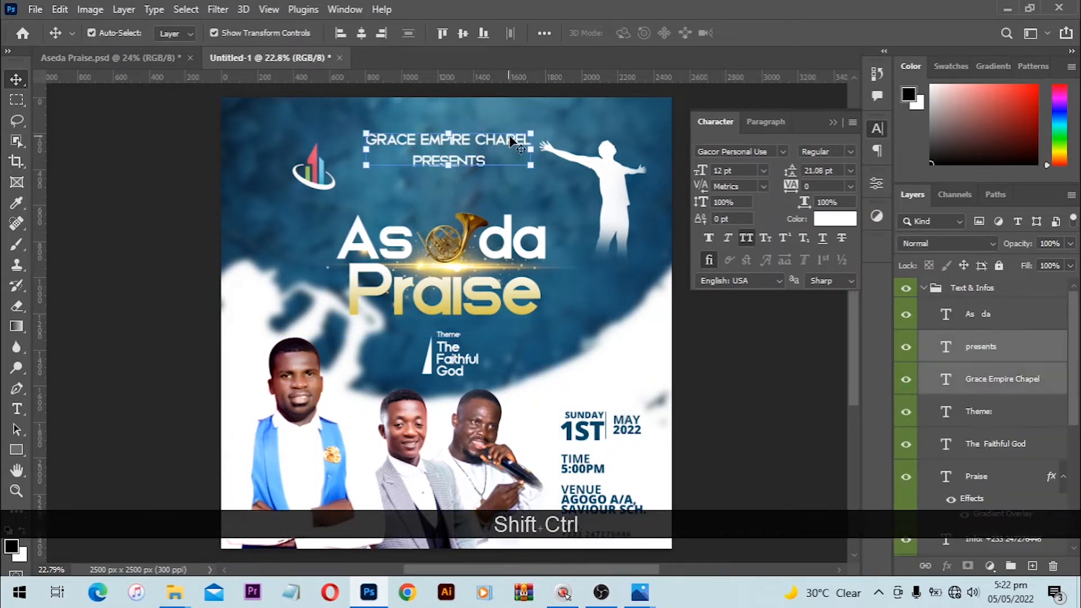
key("ctrl+shift+z")
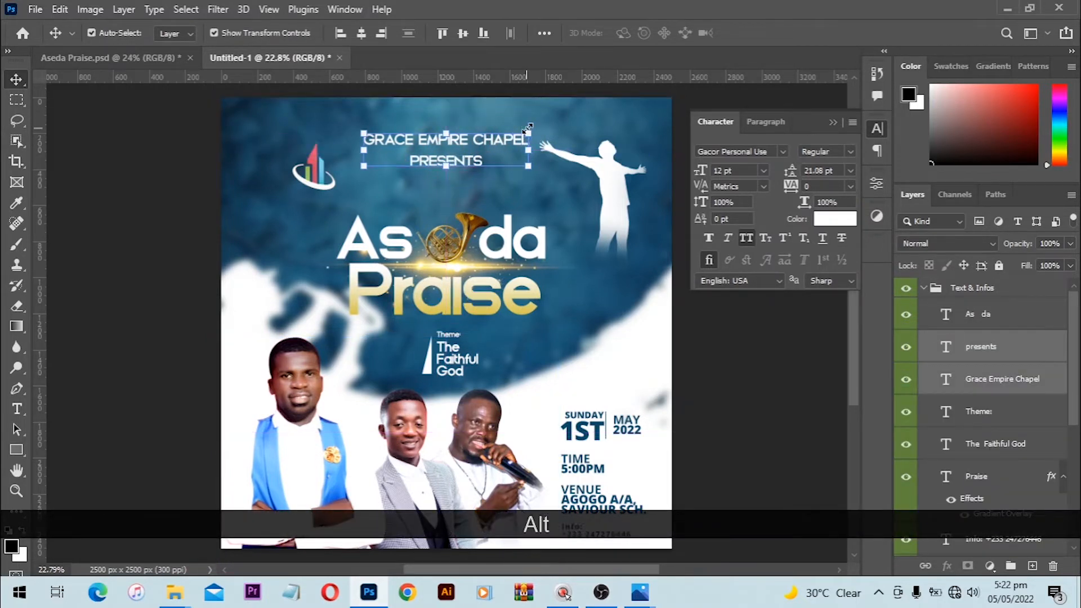
left_click_drag(528, 128, 535, 133)
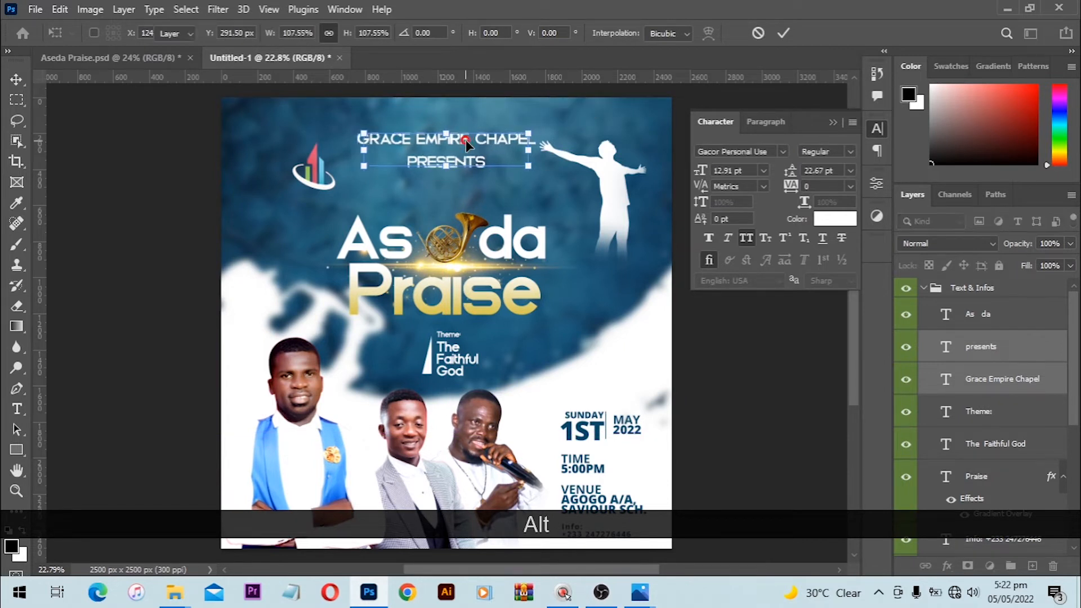
key("Return")
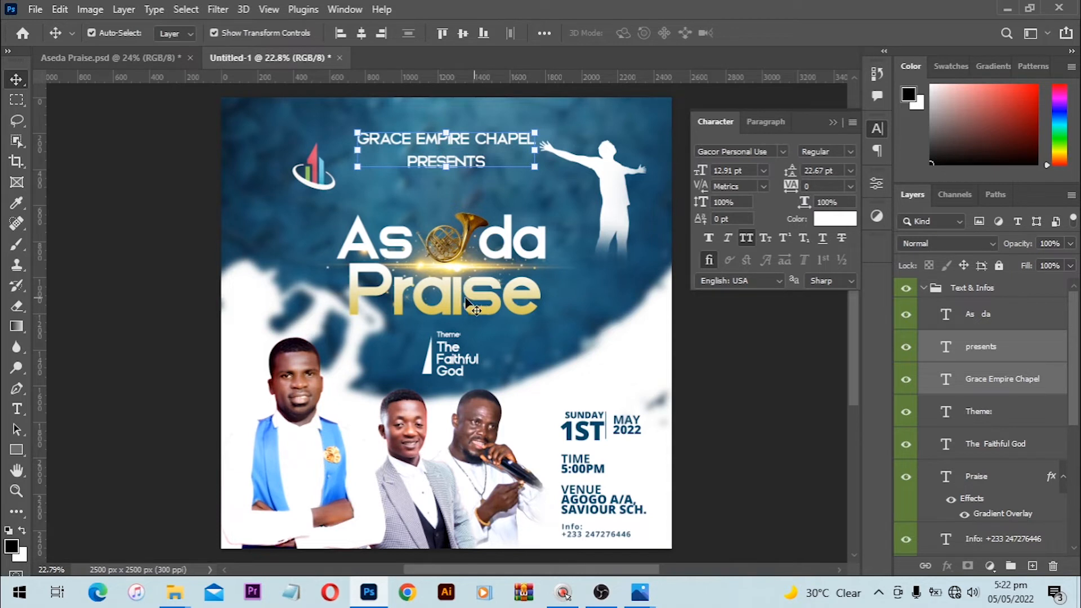
Step: Collapse and lock the Background group
left_click(330, 243)
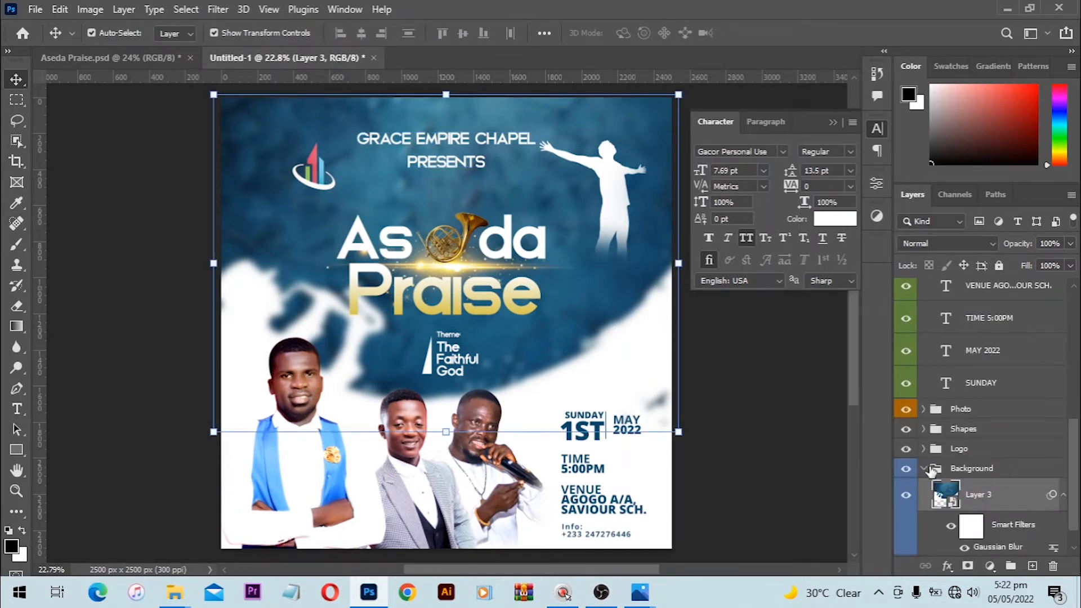
left_click(925, 471)
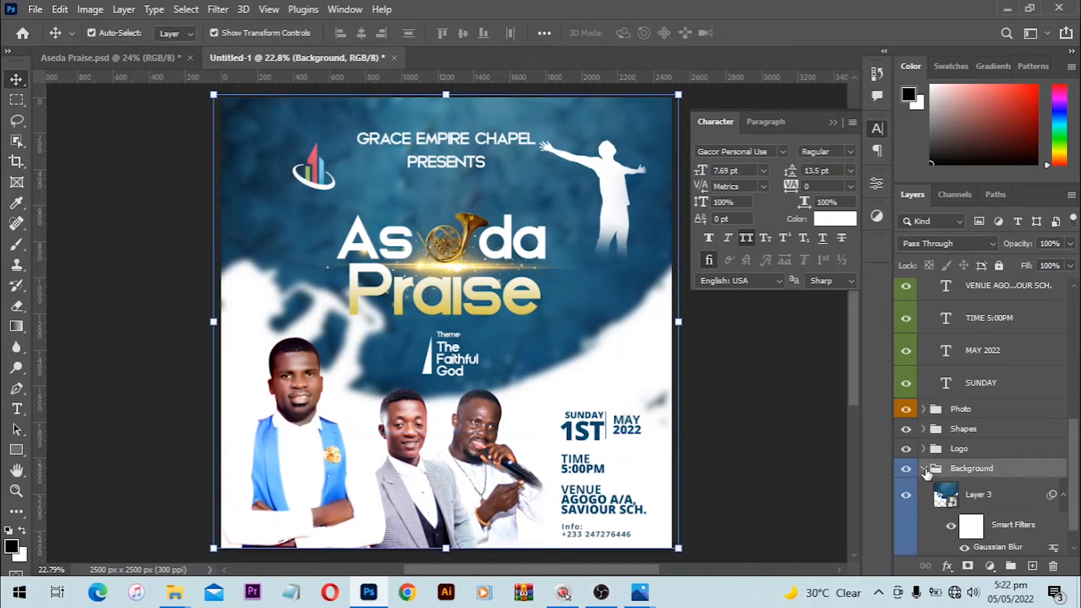
left_click(924, 469)
left_click(999, 267)
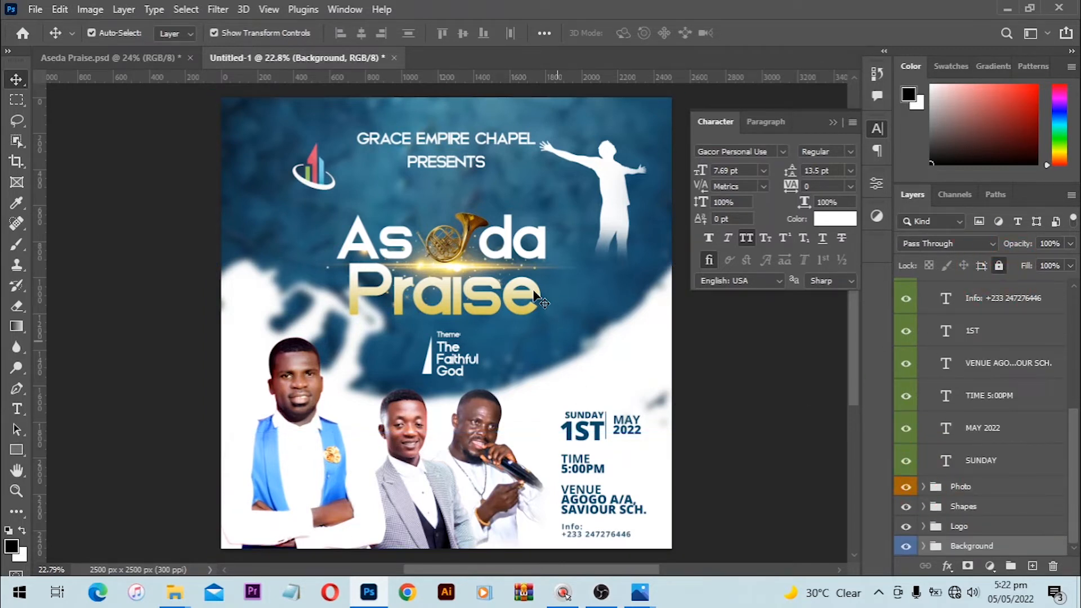
Step: Scale up the Aseda Praise title around its centre and nudge it up twice
left_click_drag(316, 225, 511, 297)
left_click_drag(575, 212, 588, 209)
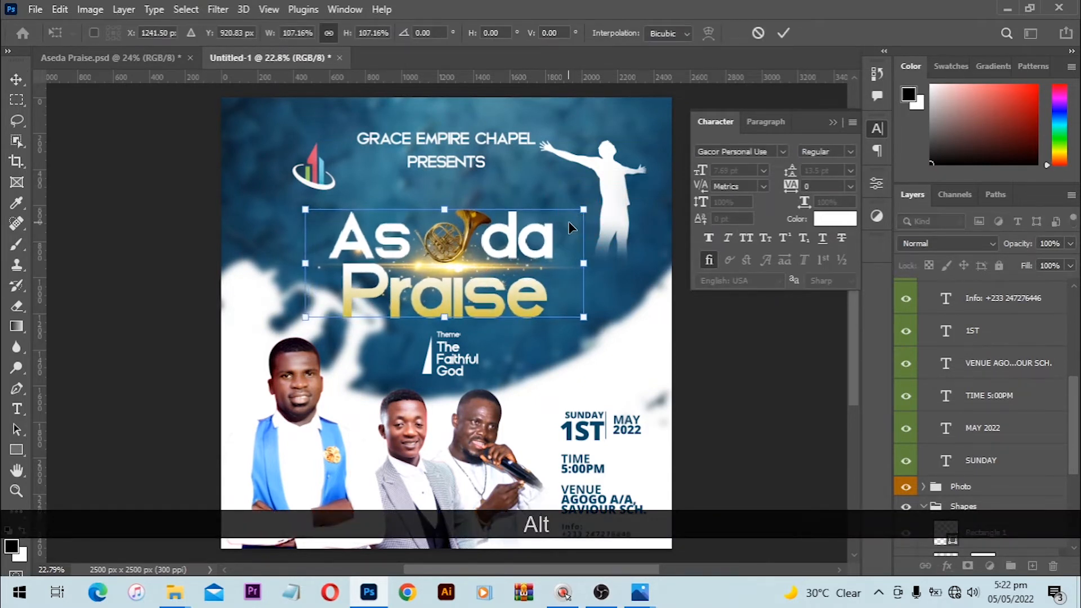
key("Up")
key("Up")
key("Up")
key("Up")
key("Up")
key("Up")
key("Up")
key("Up")
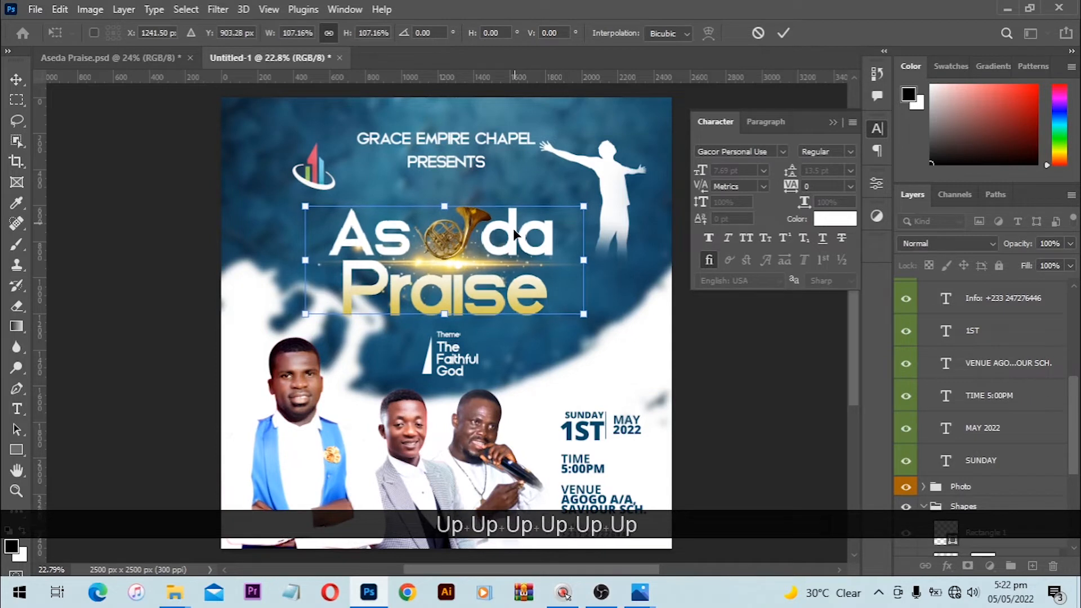
key("Up")
left_click(445, 163)
Step: Nudge the church name lines down twice and collapse the Text & Infos and Shapes groups
left_click(505, 145, "shift")
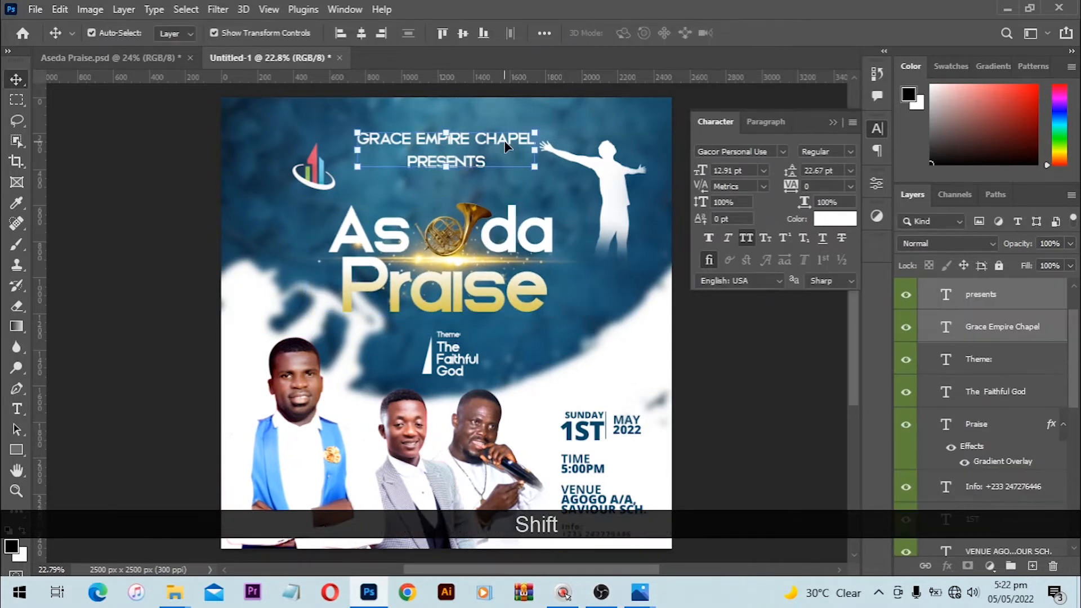
key("Down")
key("Down")
key("Down")
key("Down")
key("Down")
key("Down")
key("Down")
key("Down")
key("Down")
key("Down")
key("Down")
key("Down")
key("Down")
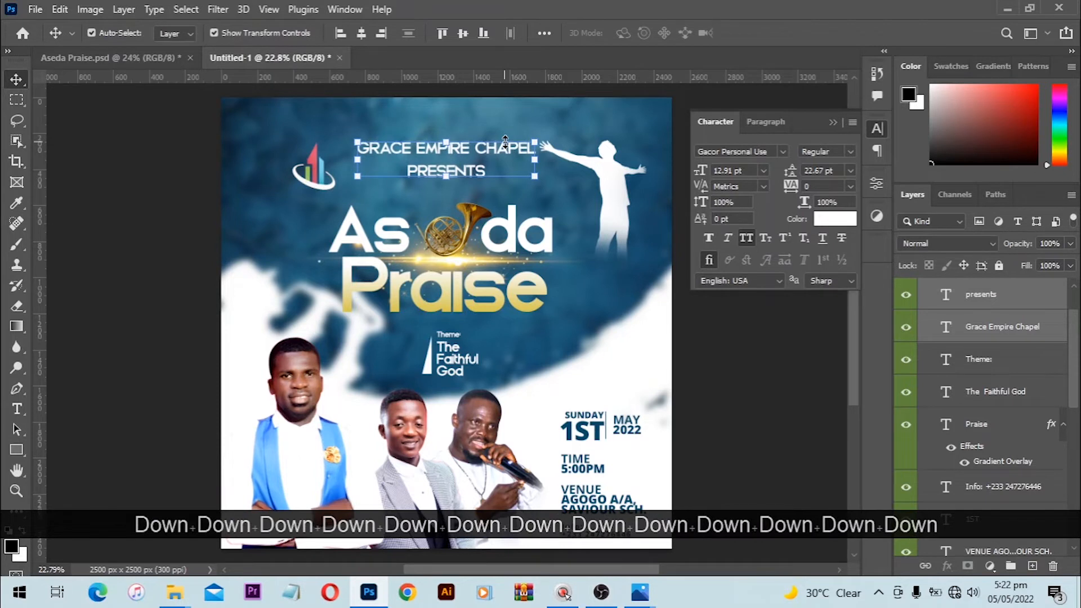
key("Down")
key("Down")
key("Down")
key("Down")
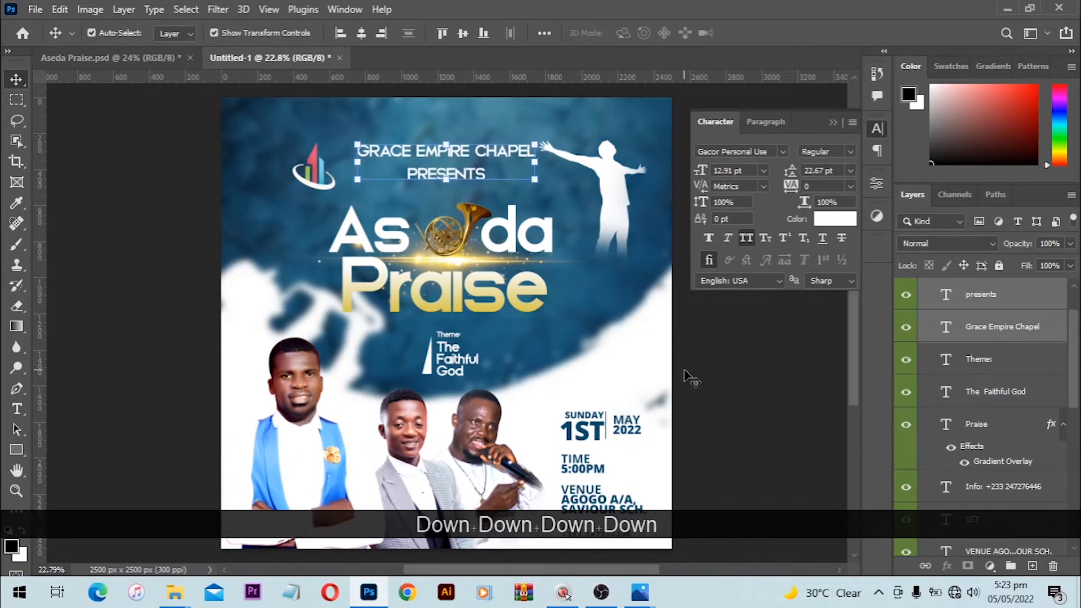
scroll(665, 378, "down", 1)
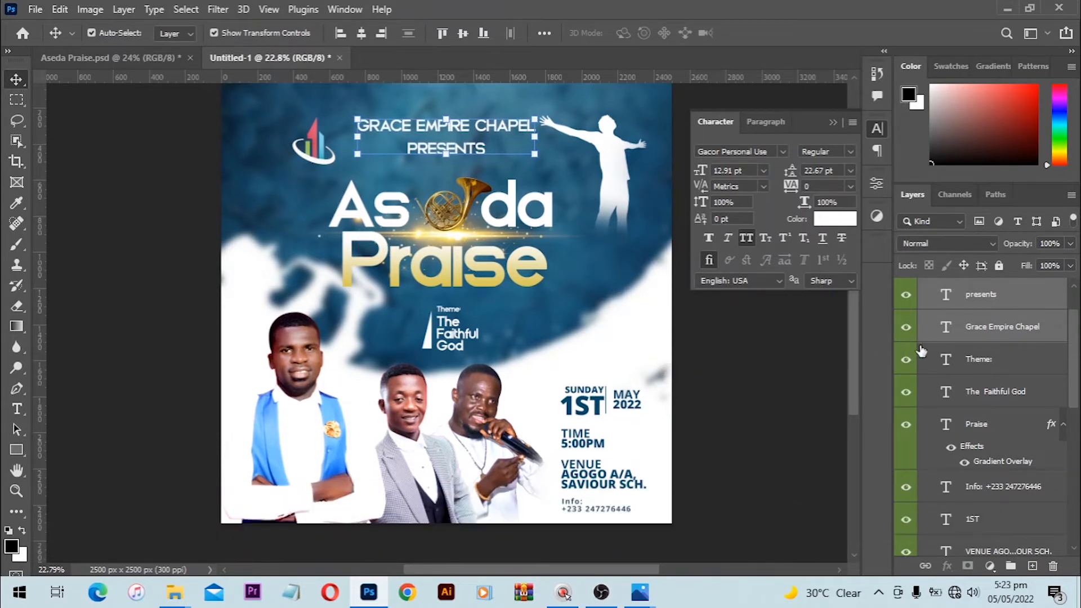
scroll(921, 352, "up", 2)
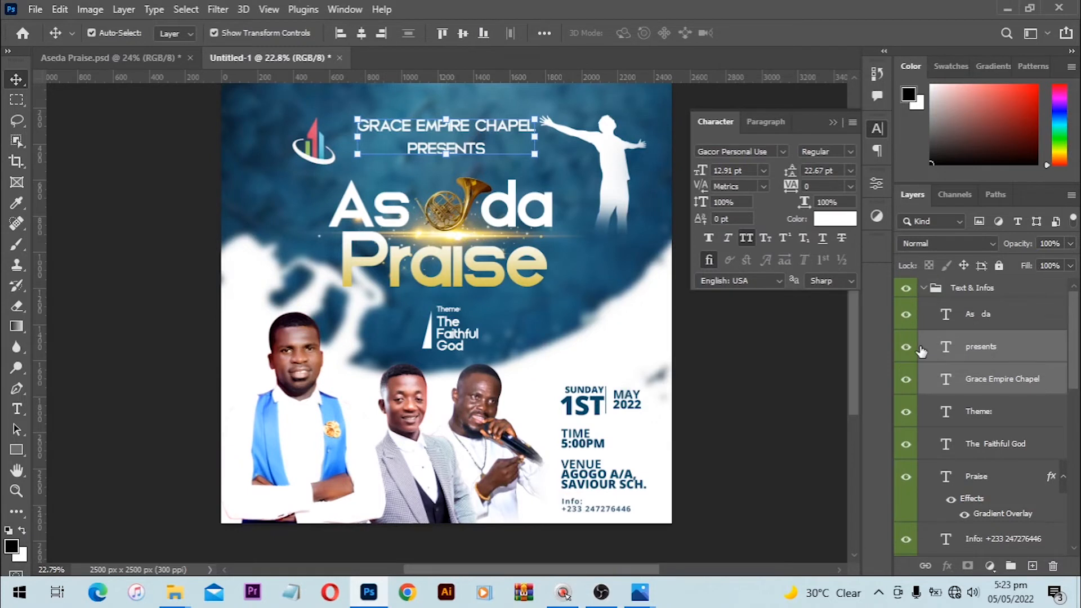
left_click(924, 288)
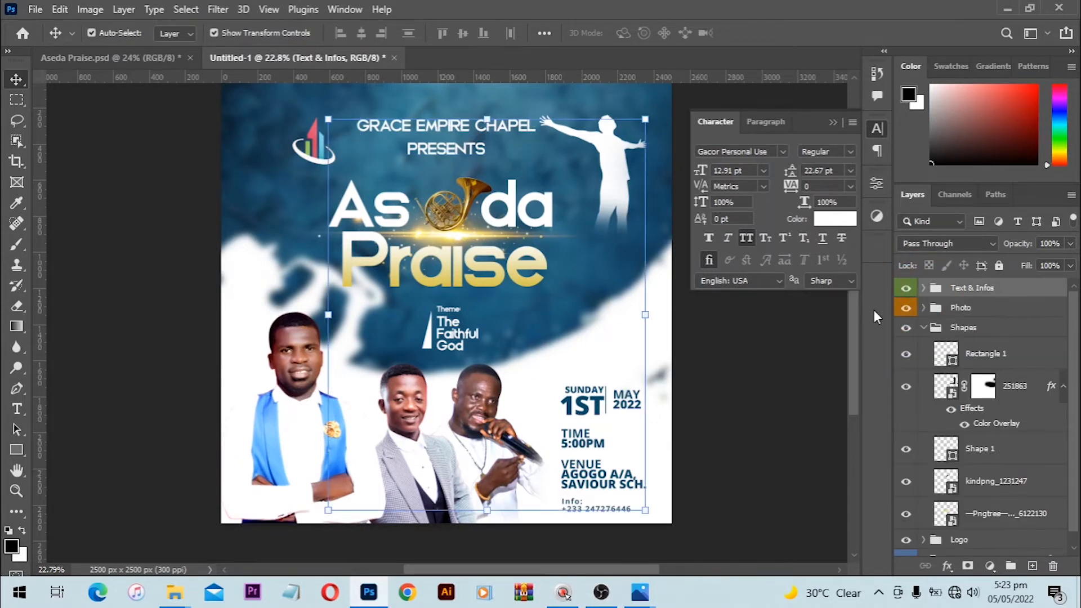
left_click(923, 327)
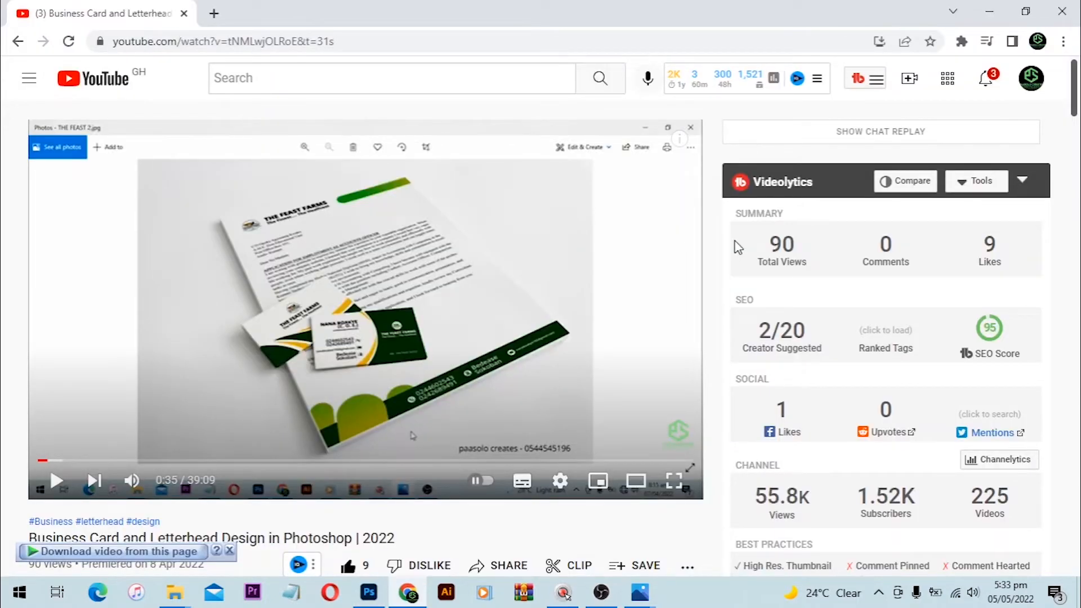
Step: Play and pause the tutorial video, then scroll down to the comments and the Add a comment box
left_click(321, 246)
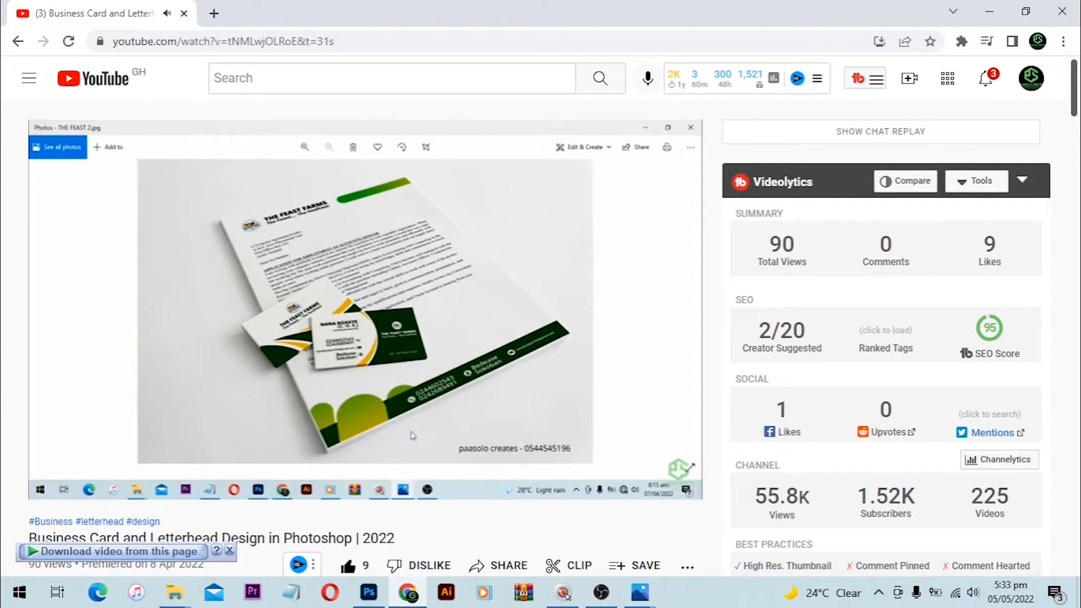
left_click(325, 248)
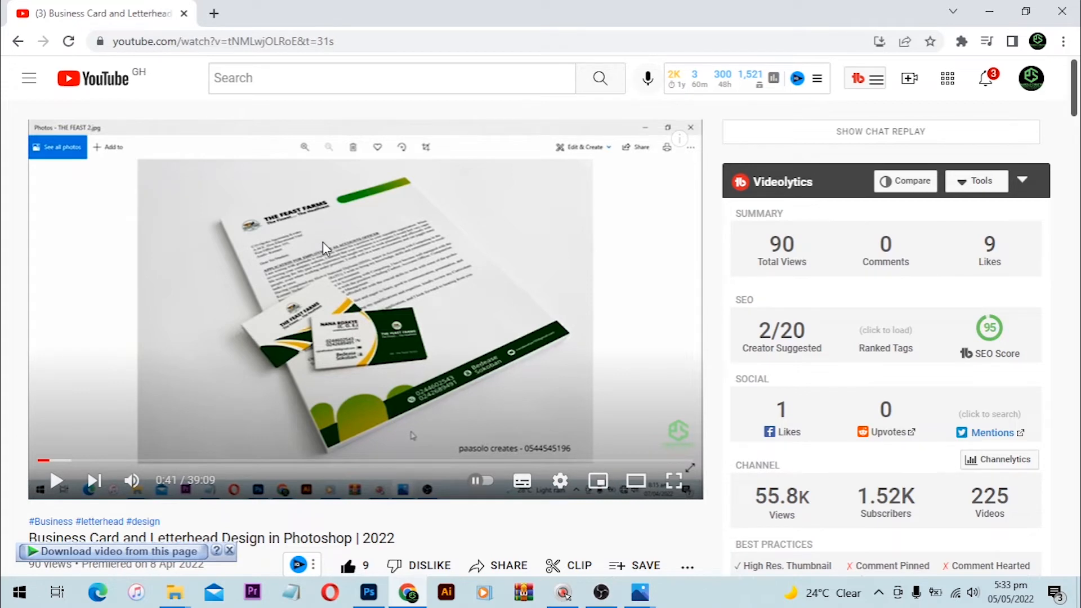
scroll(325, 248, "down", 2)
scroll(353, 243, "up", 2)
scroll(424, 206, "down", 5)
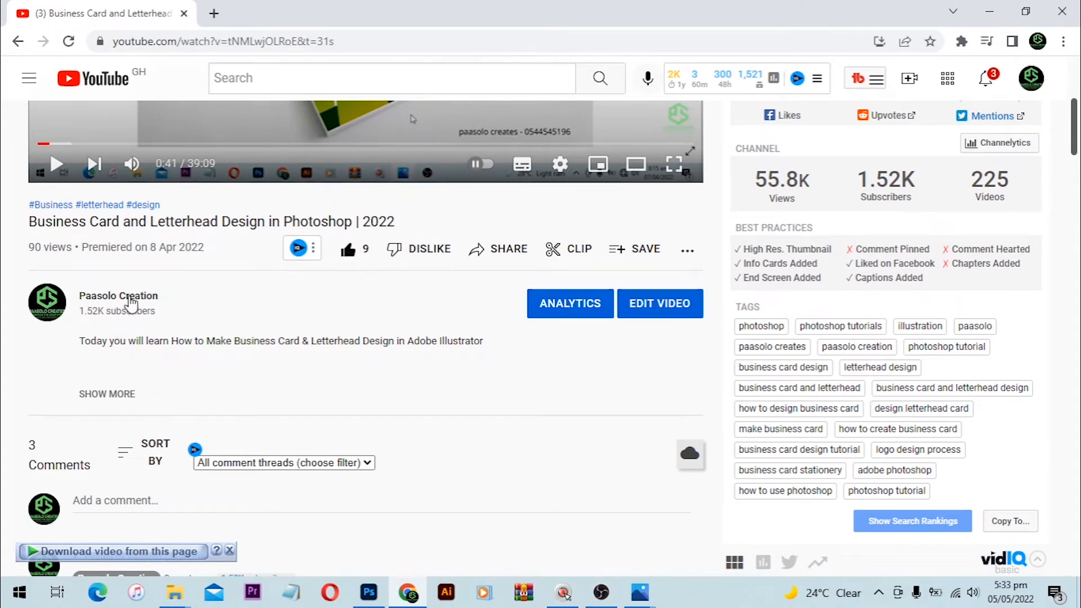
scroll(89, 416, "down", 2)
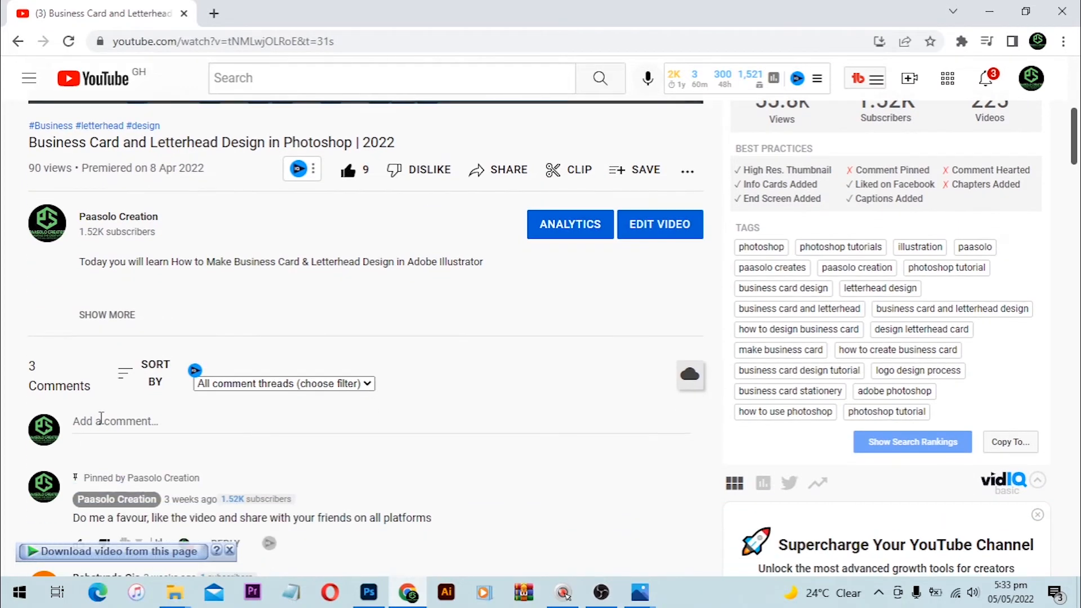
left_click(132, 423)
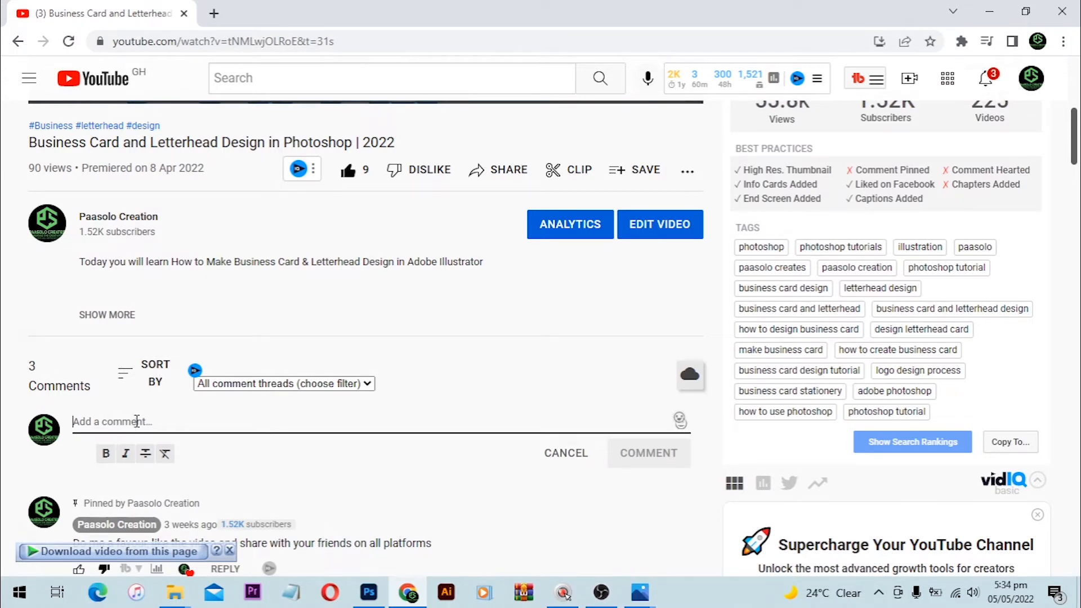
scroll(237, 273, "up", 2)
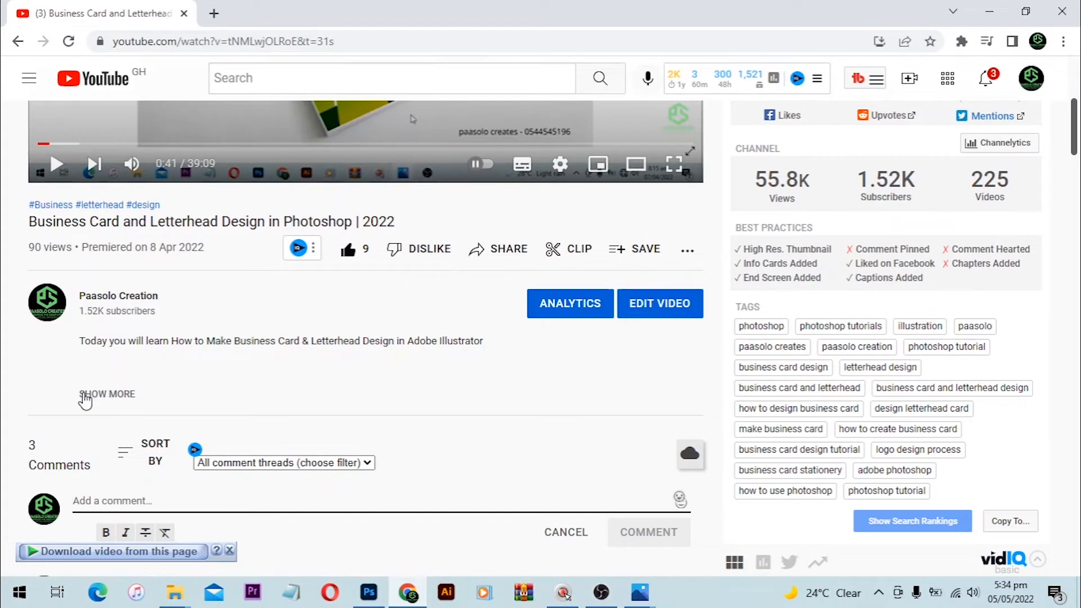
Step: Expand the description with SHOW MORE and scroll to the online shop, Skillshare and PSD download links
left_click(86, 394)
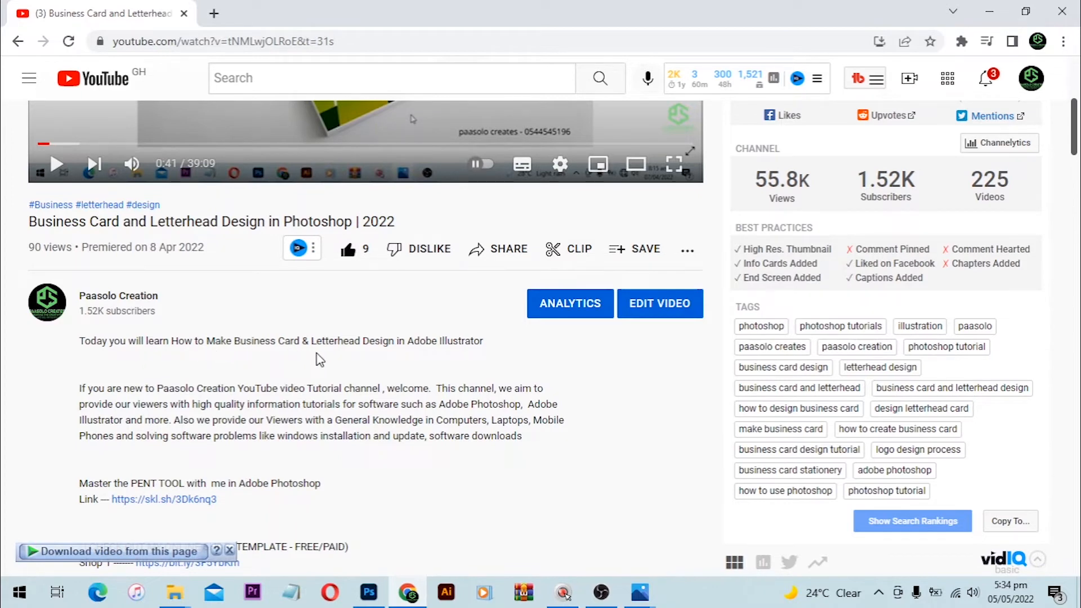
scroll(394, 361, "down", 3)
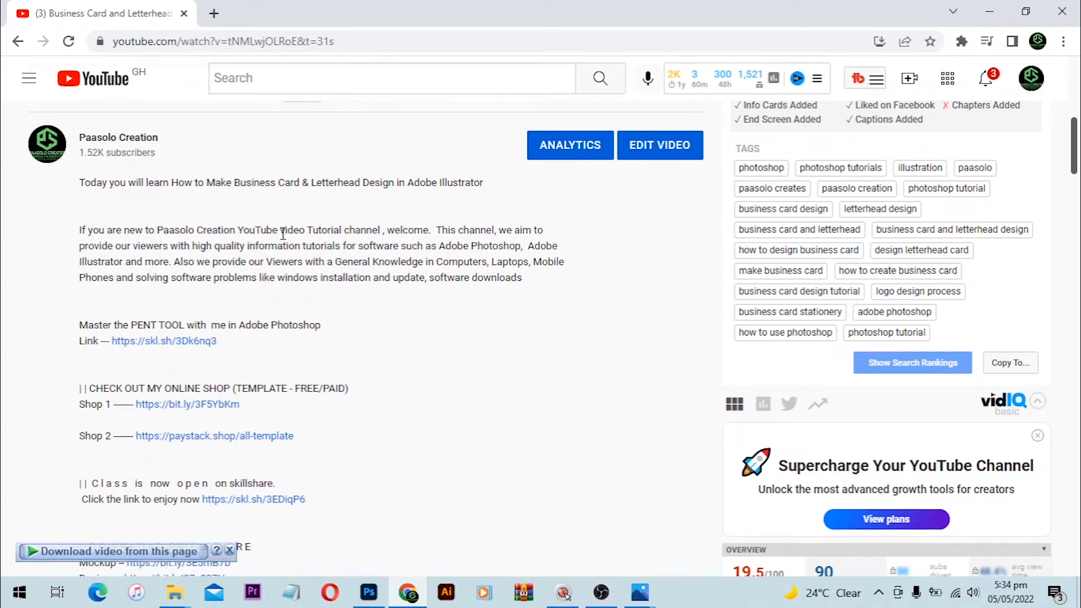
scroll(301, 307, "down", 1)
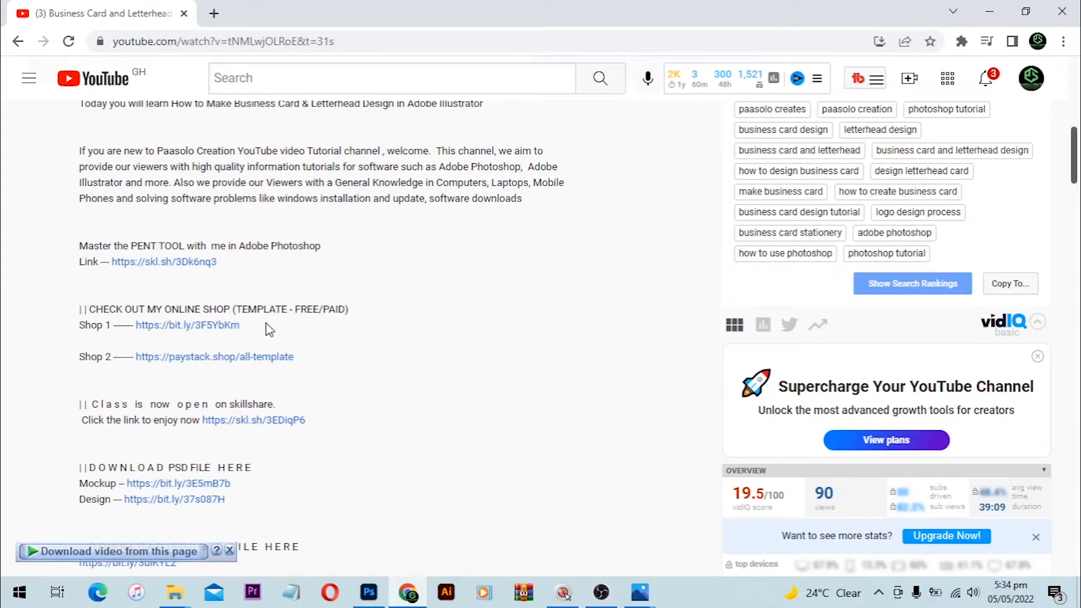
scroll(148, 274, "up", 1)
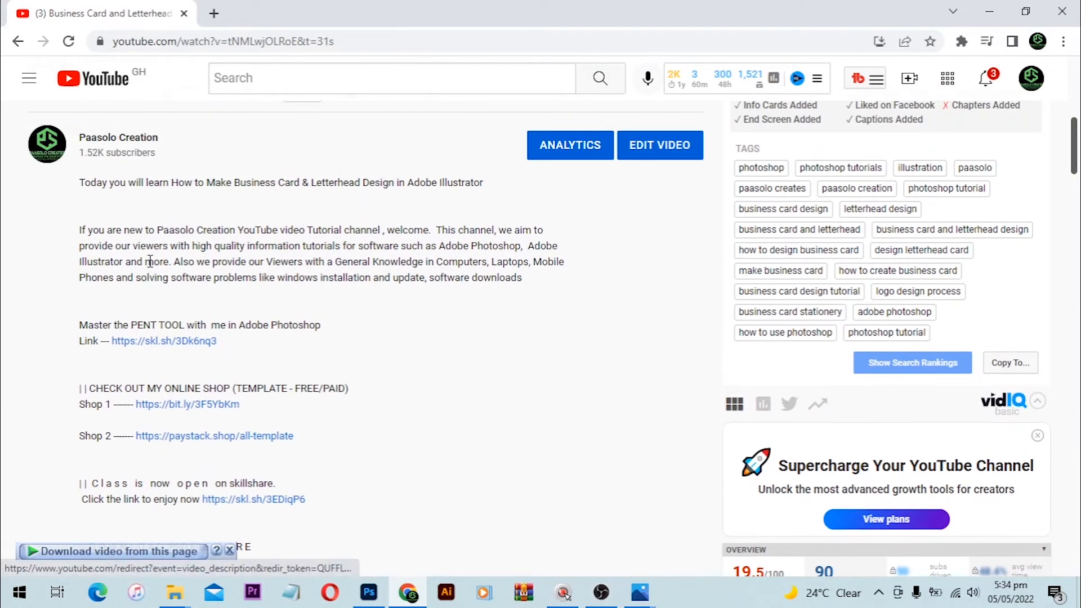
scroll(148, 274, "down", 1)
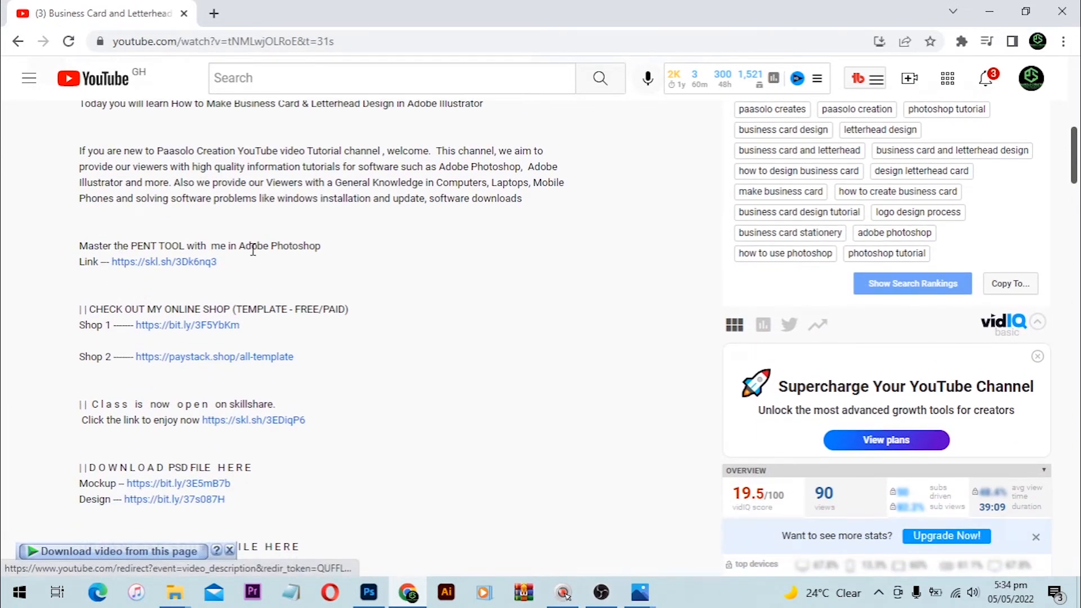
scroll(179, 312, "down", 1)
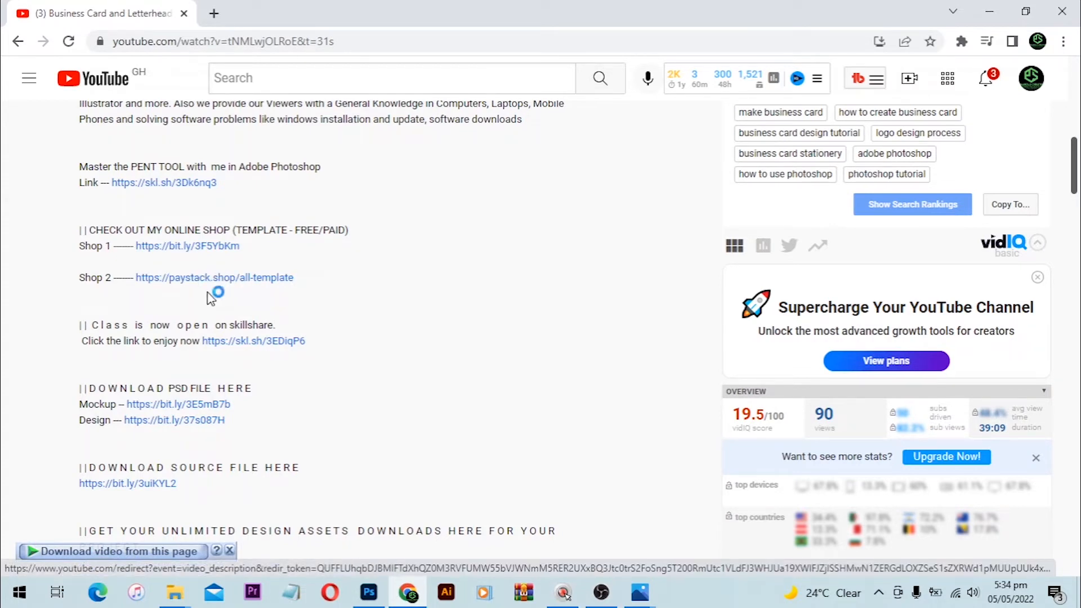
Step: Open the Shop 2 Paystack and Shop 1 bit.ly store links from the video description in new tabs
left_click(244, 278)
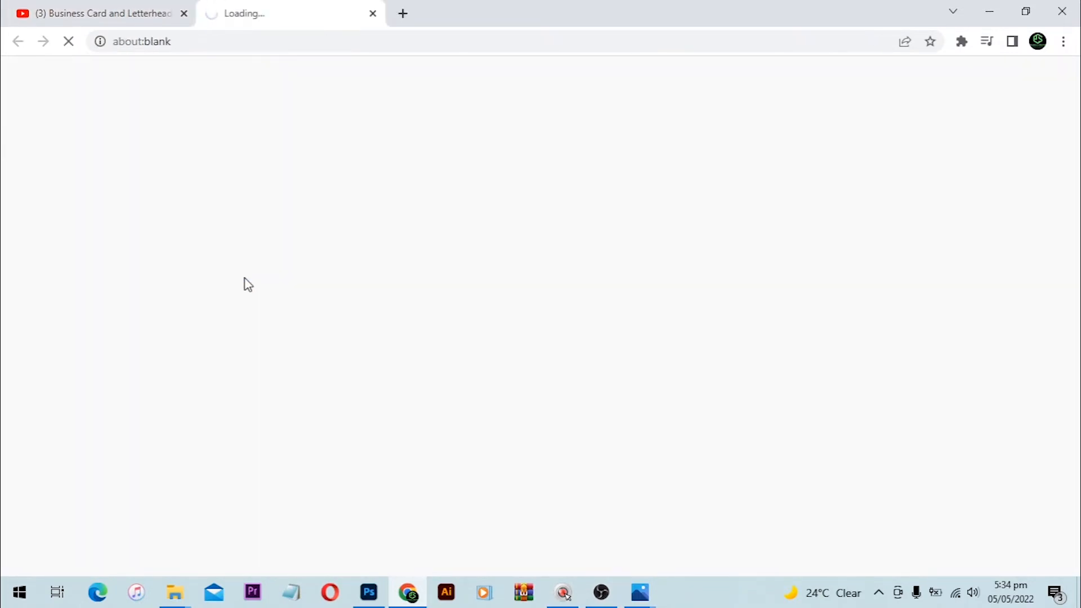
left_click(116, 12)
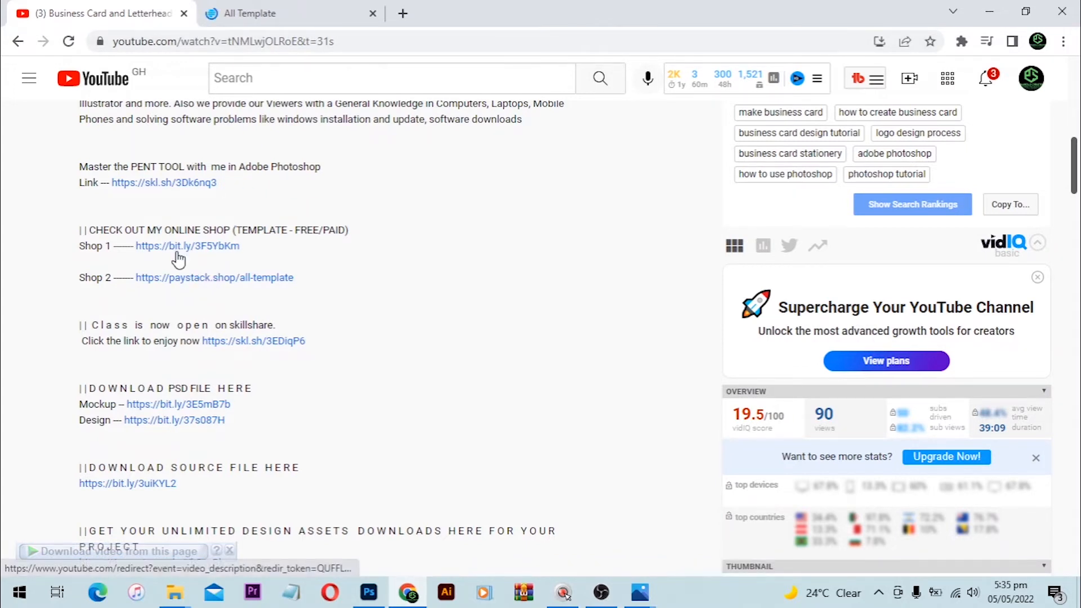
left_click(194, 253)
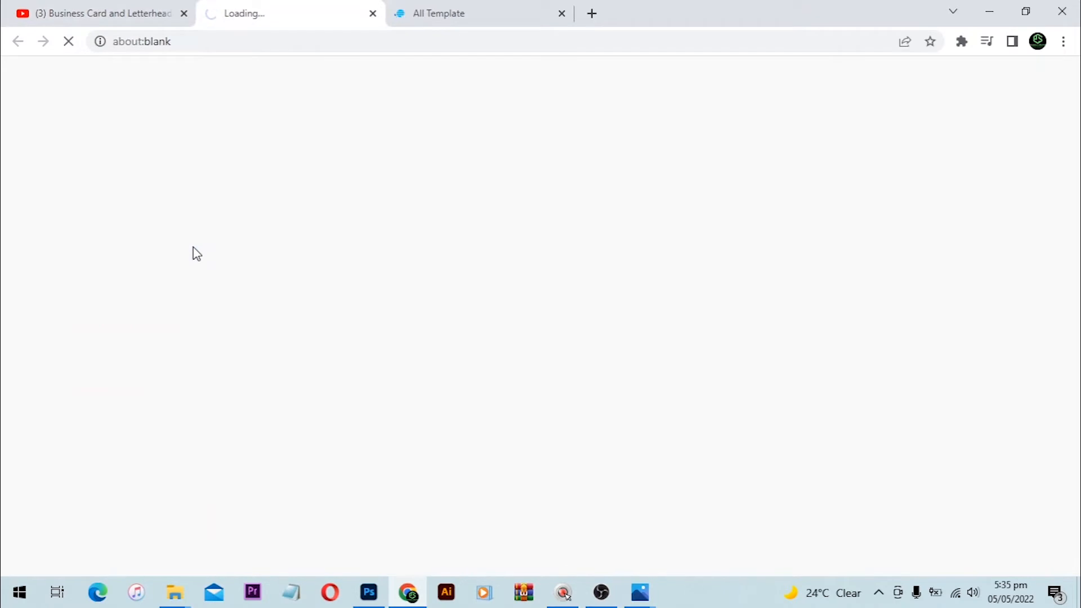
left_click(591, 13)
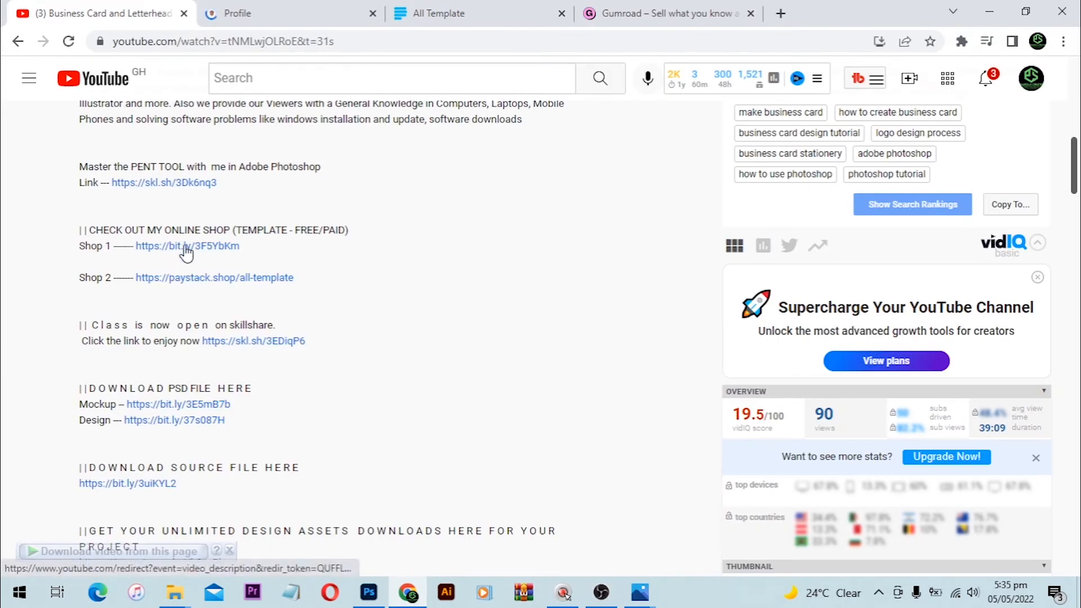
Step: Browse the Gumroad shop profile's product list down to the Wedding Invitation Card
left_click(280, 8)
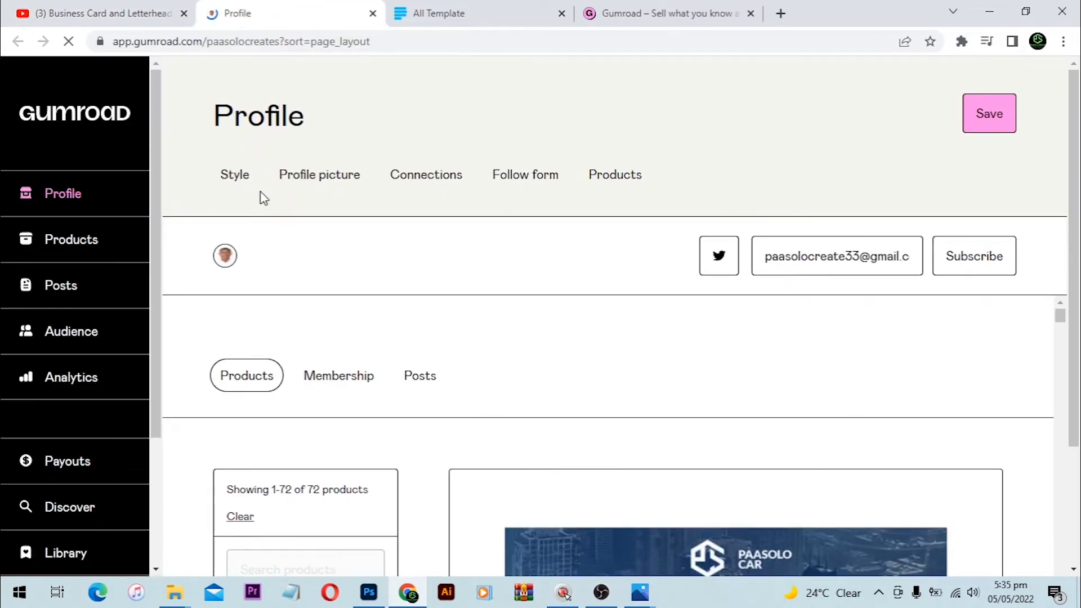
scroll(291, 193, "down", 3)
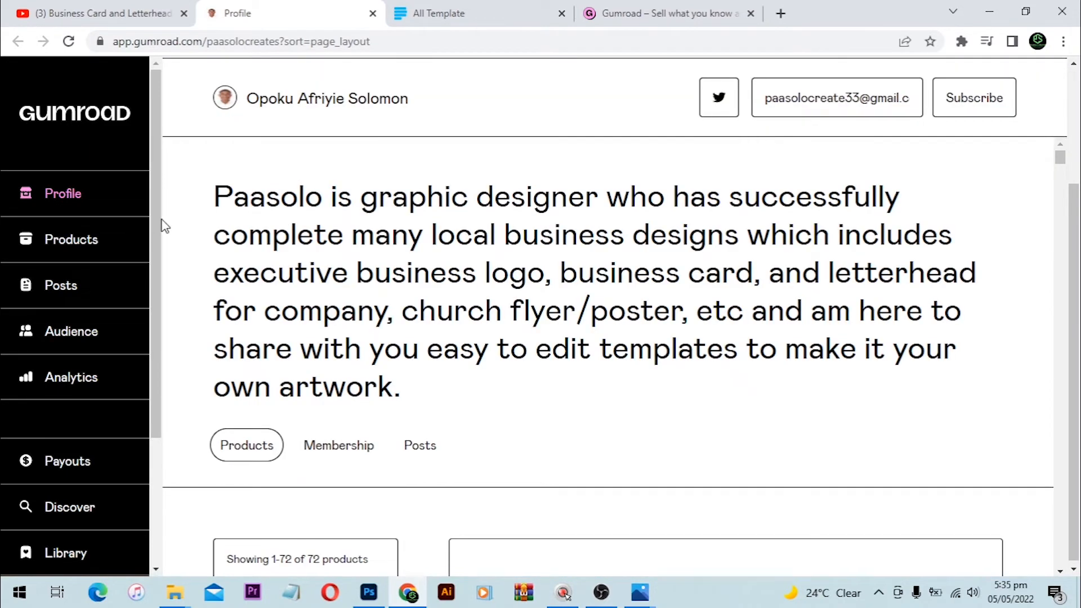
scroll(436, 242, "up", 1)
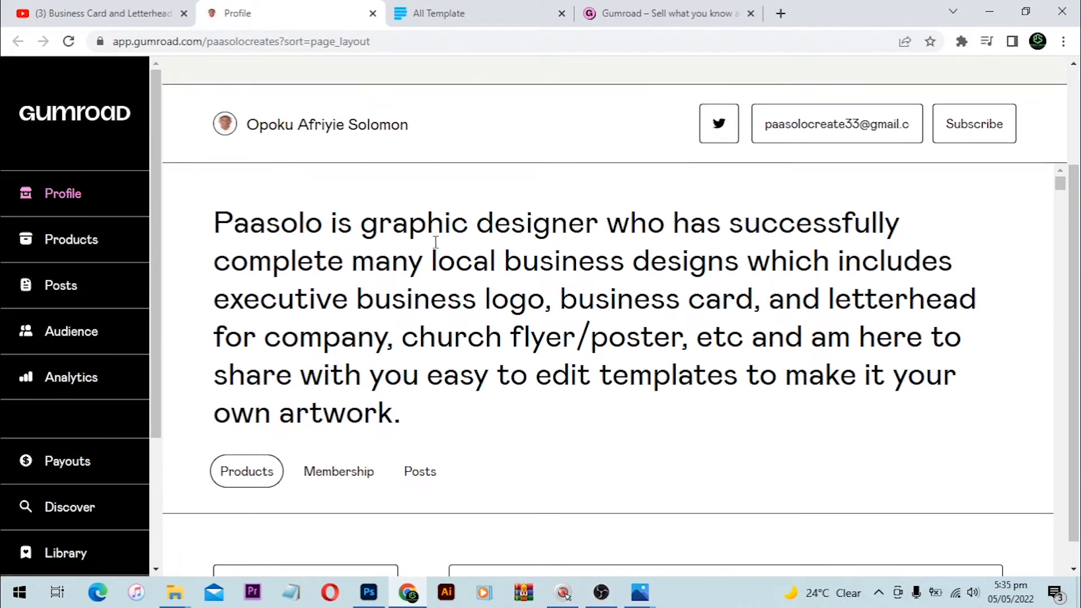
scroll(436, 243, "down", 1)
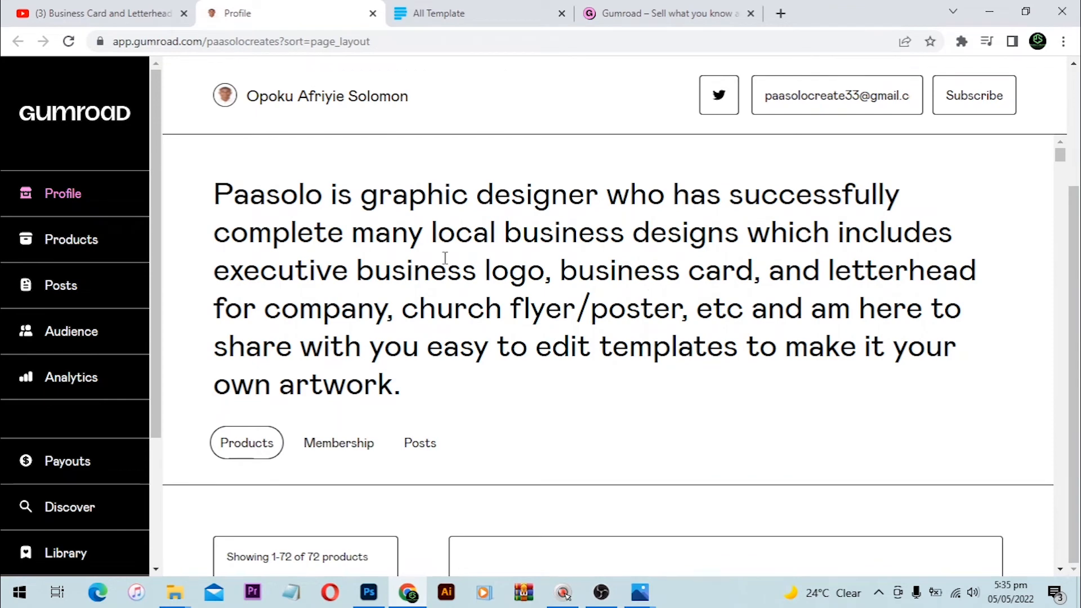
scroll(387, 230, "down", 8)
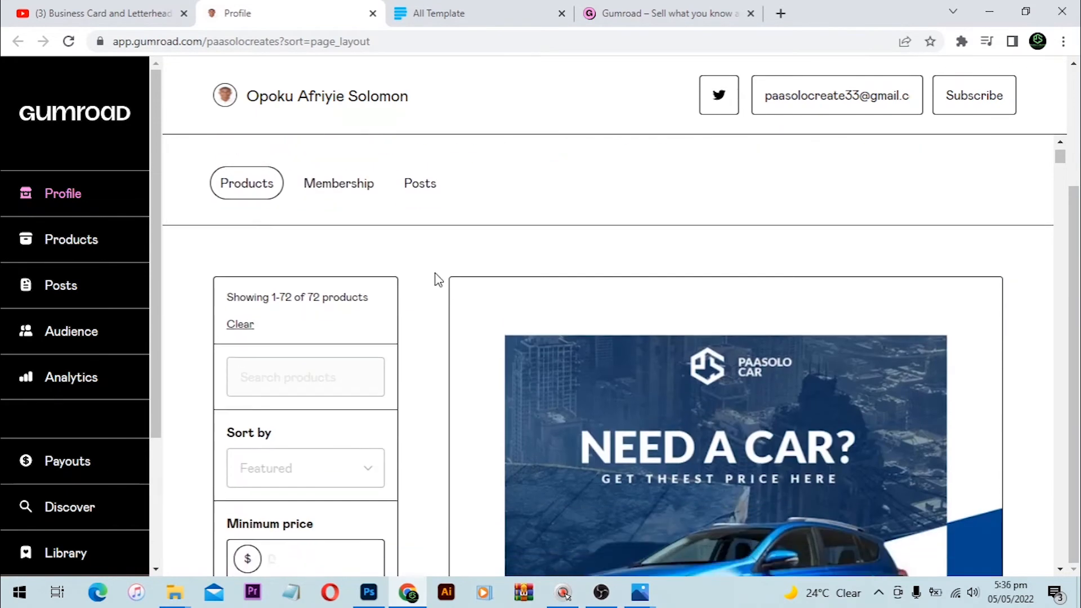
scroll(667, 357, "down", 5)
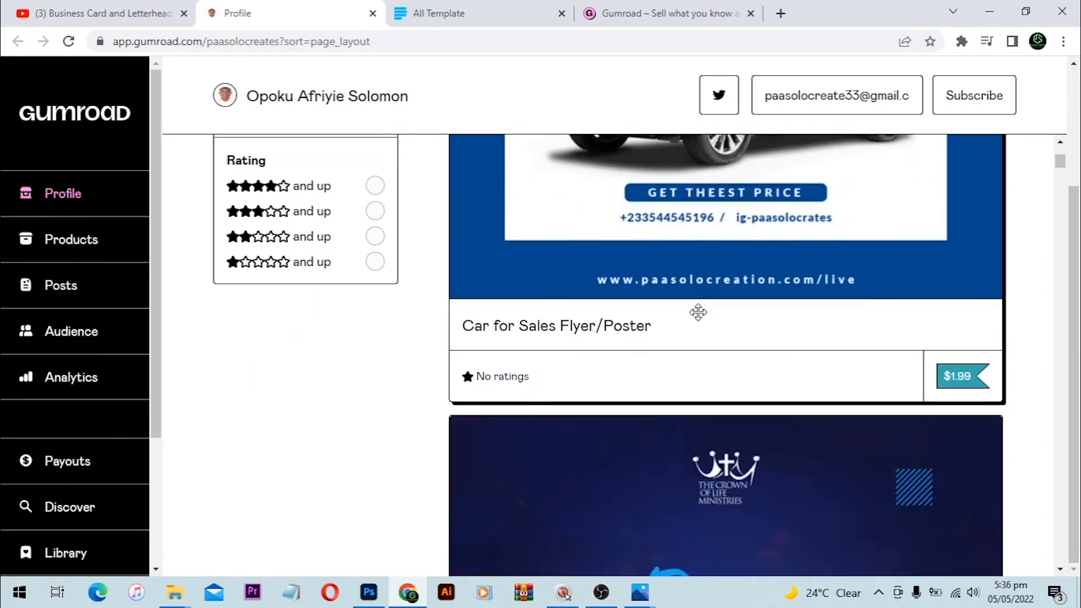
scroll(698, 312, "up", 6)
scroll(708, 299, "up", 1)
scroll(708, 298, "down", 5)
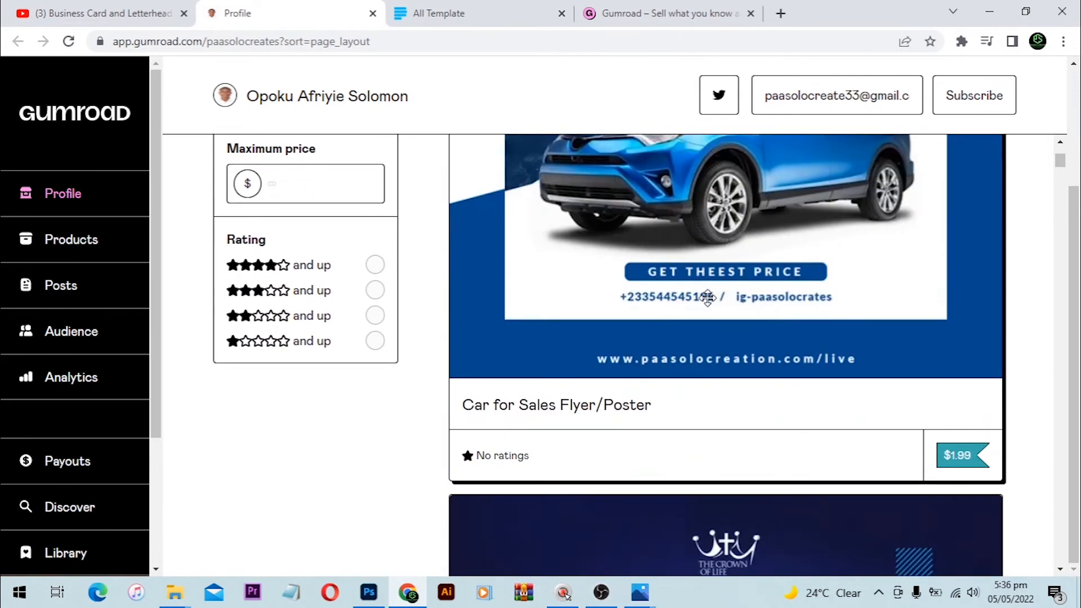
scroll(708, 298, "up", 4)
scroll(717, 285, "up", 1)
scroll(717, 285, "down", 3)
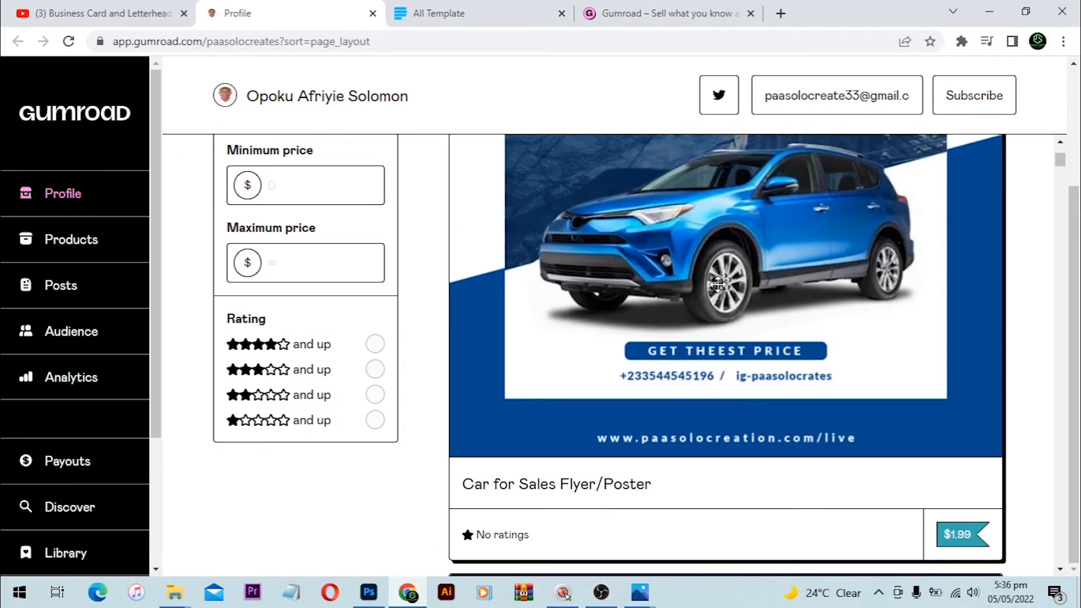
scroll(718, 285, "up", 3)
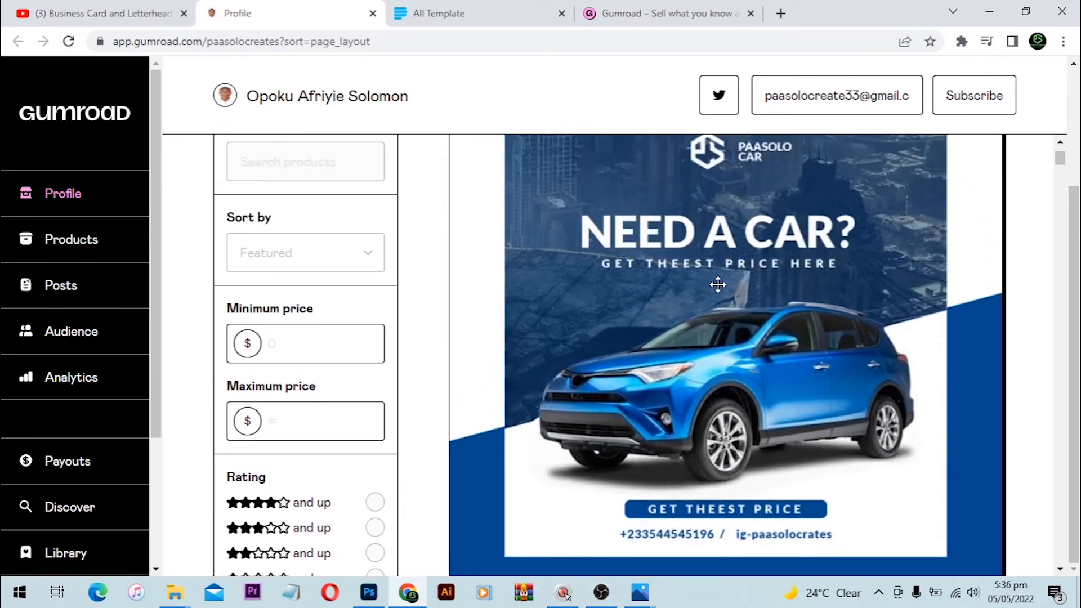
scroll(718, 284, "down", 4)
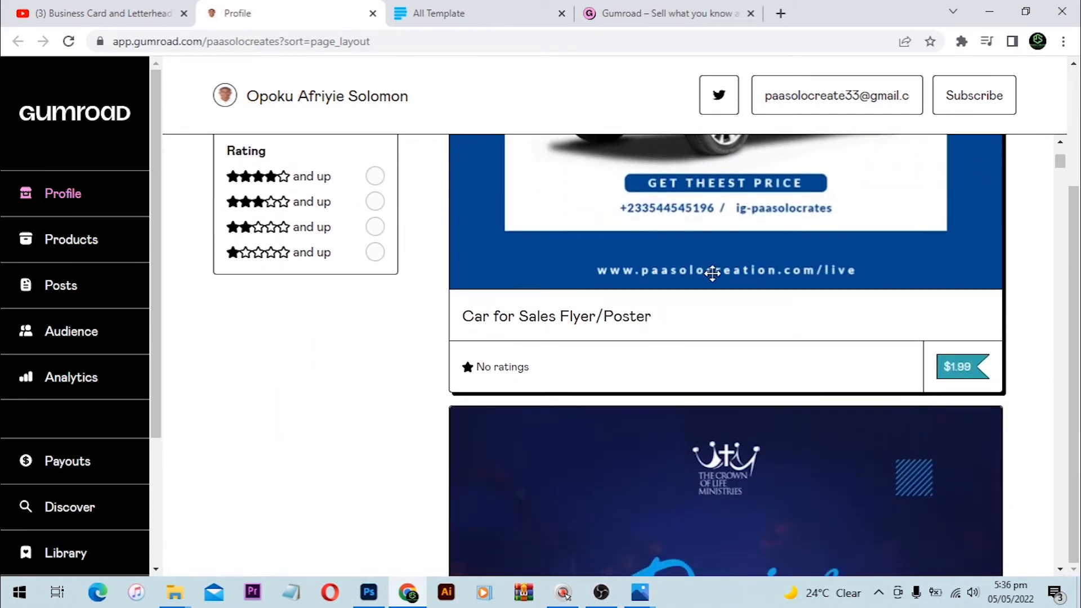
scroll(721, 281, "down", 5)
scroll(710, 276, "down", 15)
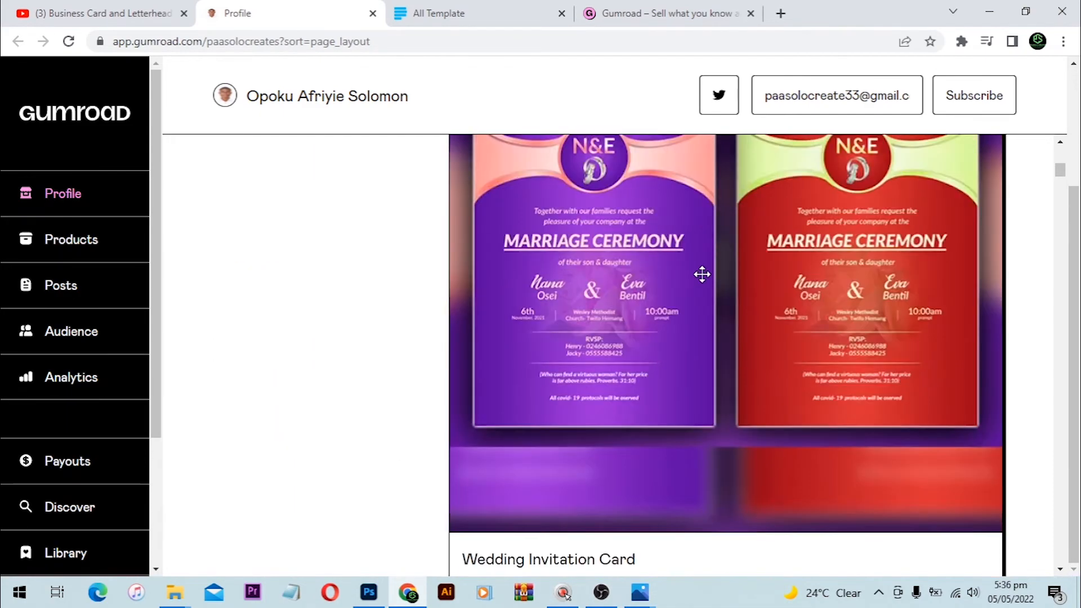
scroll(702, 274, "down", 20)
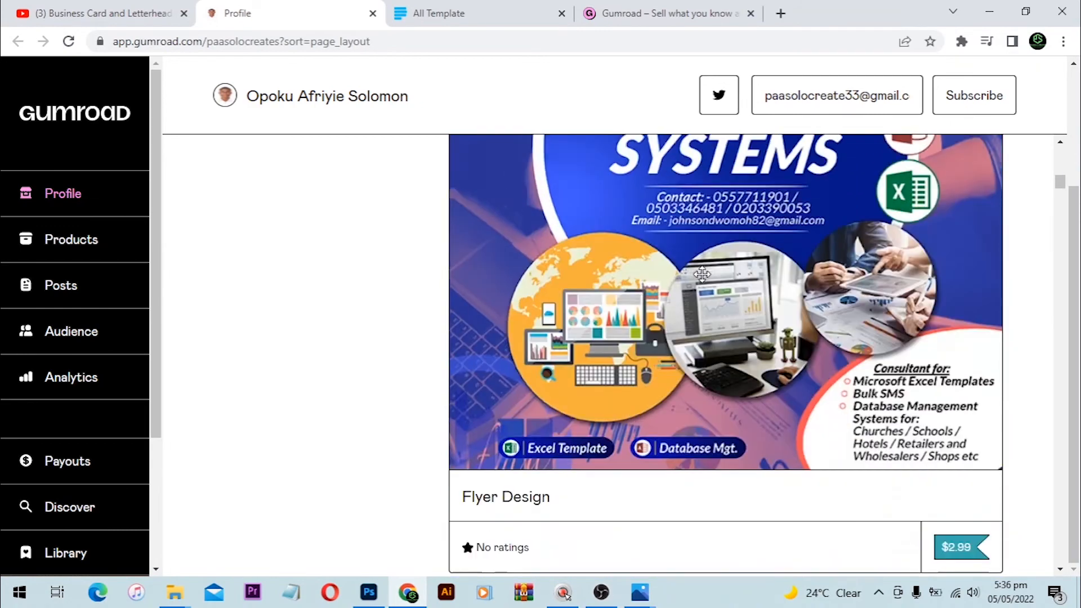
scroll(703, 275, "down", 18)
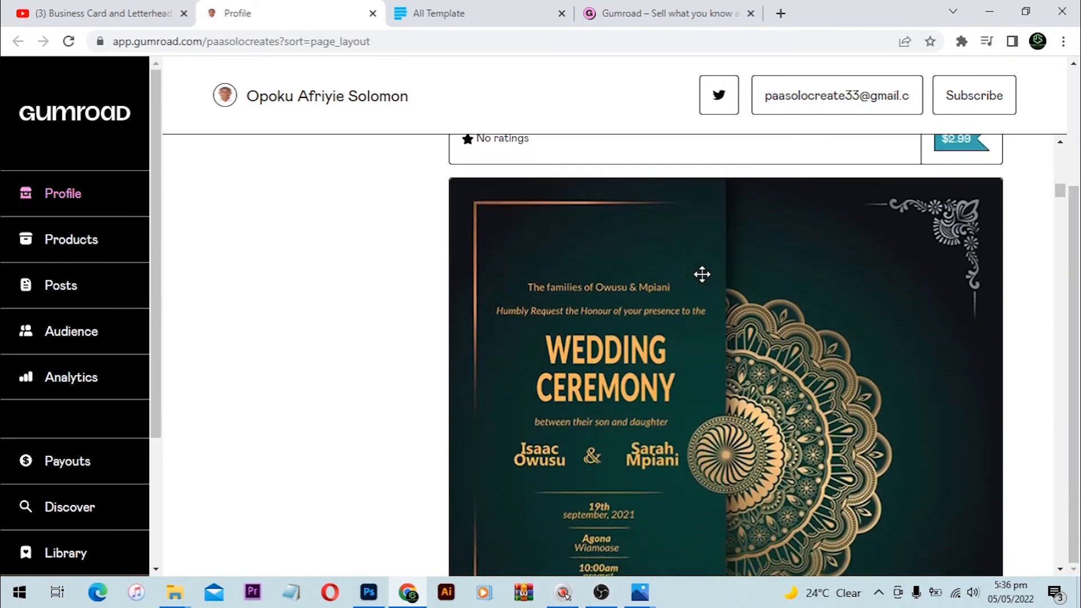
scroll(702, 274, "down", 2)
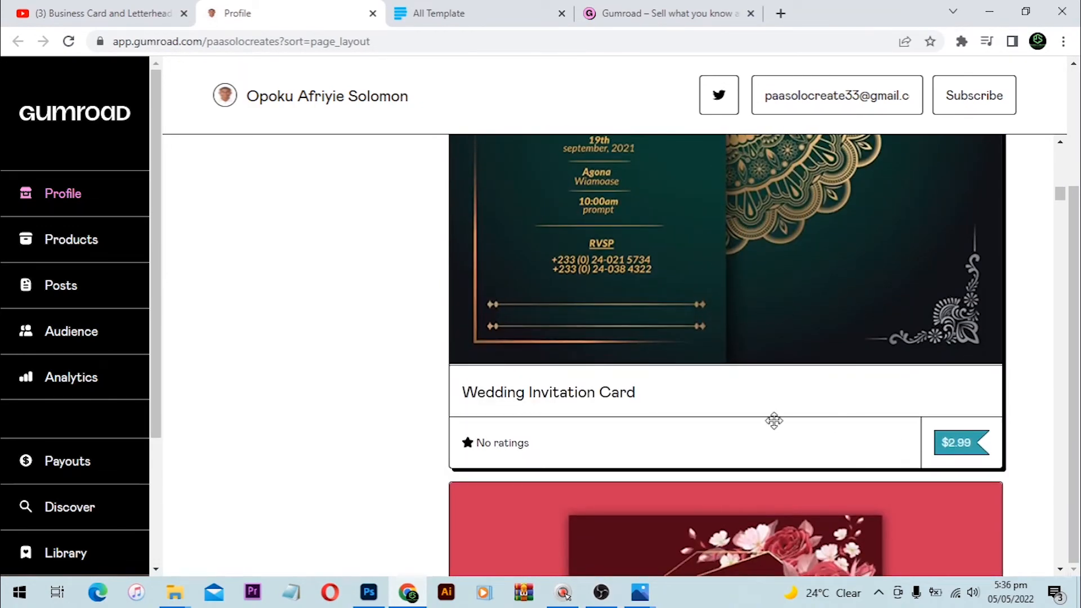
scroll(775, 421, "up", 10)
scroll(732, 410, "down", 6)
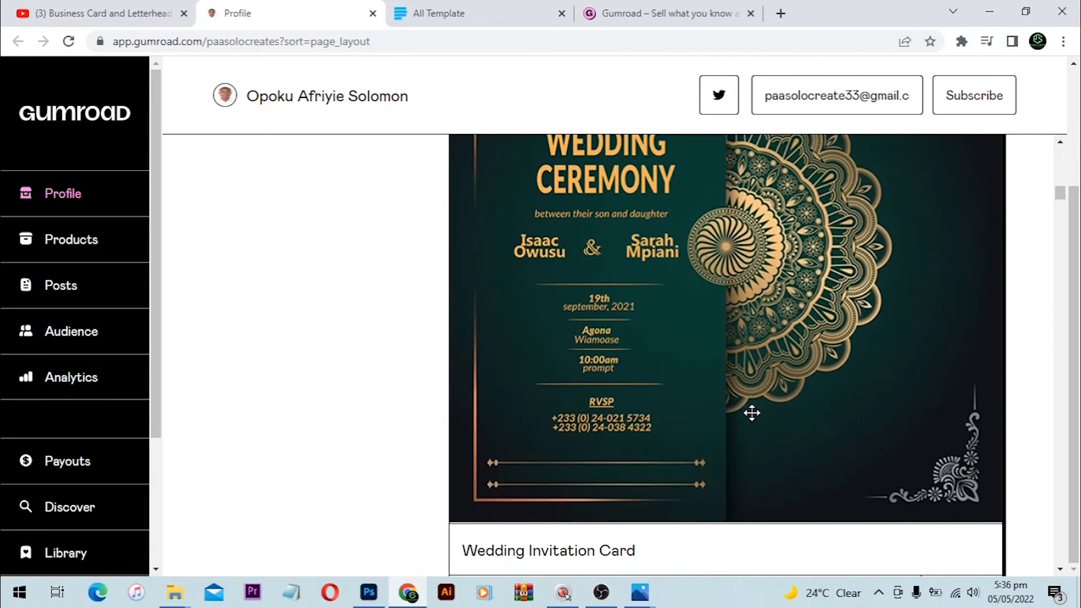
scroll(752, 413, "down", 3)
scroll(785, 389, "up", 2)
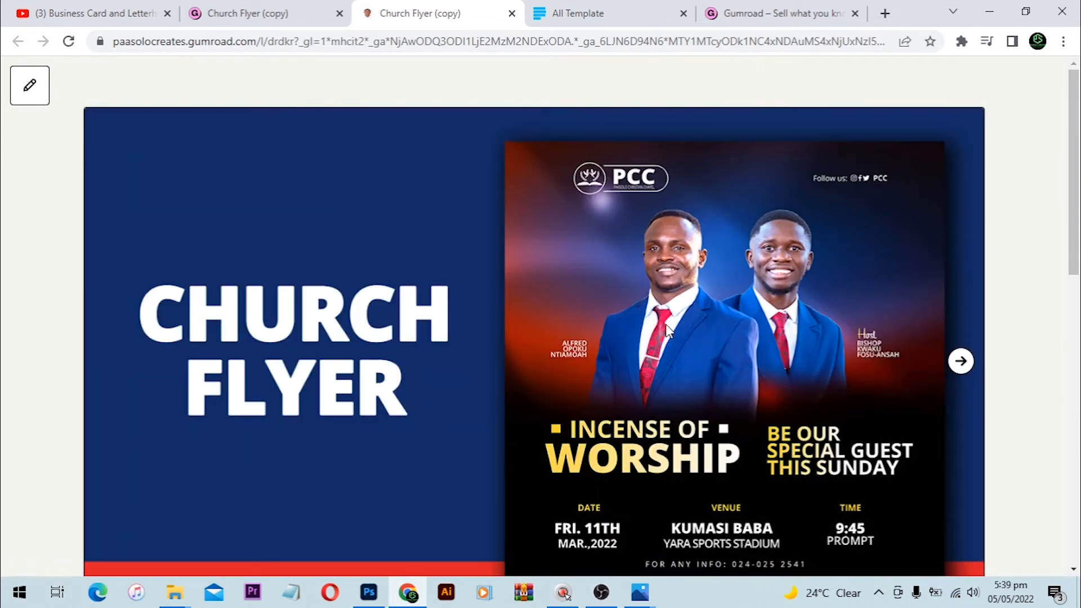
scroll(549, 262, "down", 3)
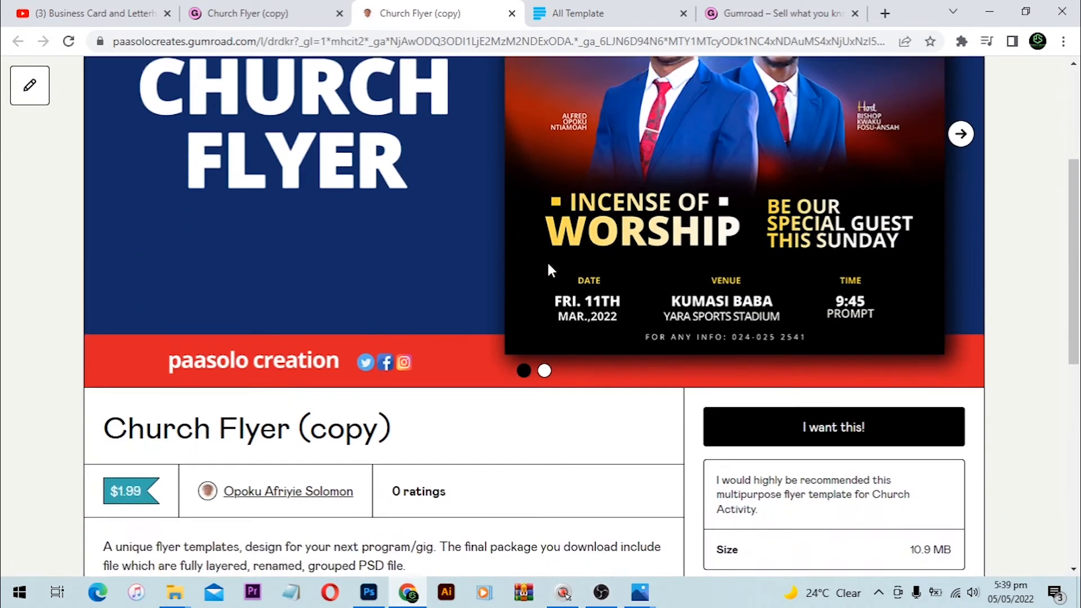
scroll(548, 262, "up", 3)
scroll(549, 263, "down", 1)
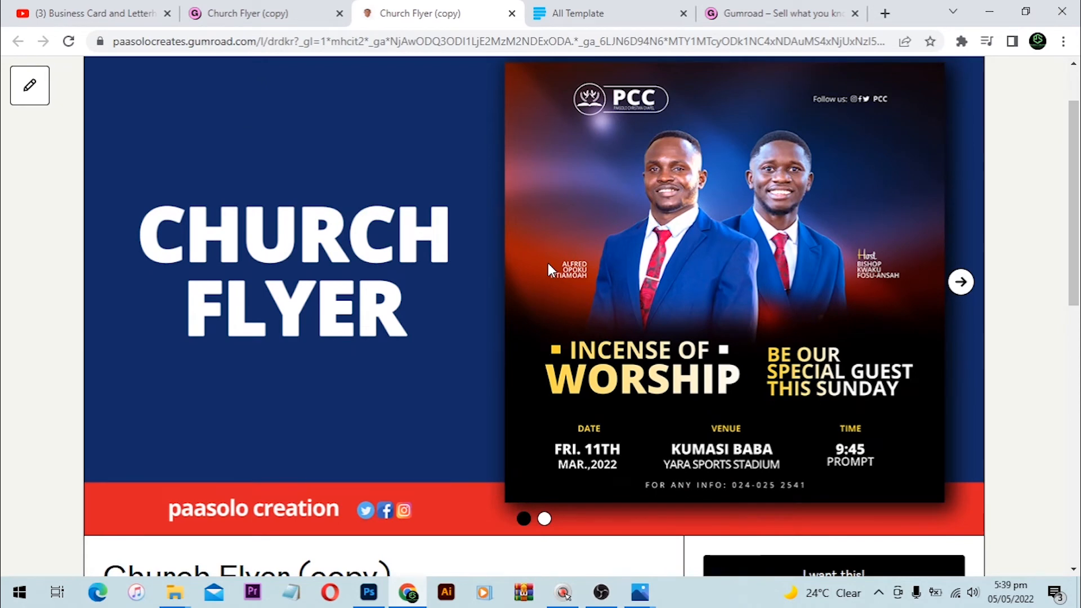
scroll(547, 261, "down", 3)
scroll(542, 228, "down", 4)
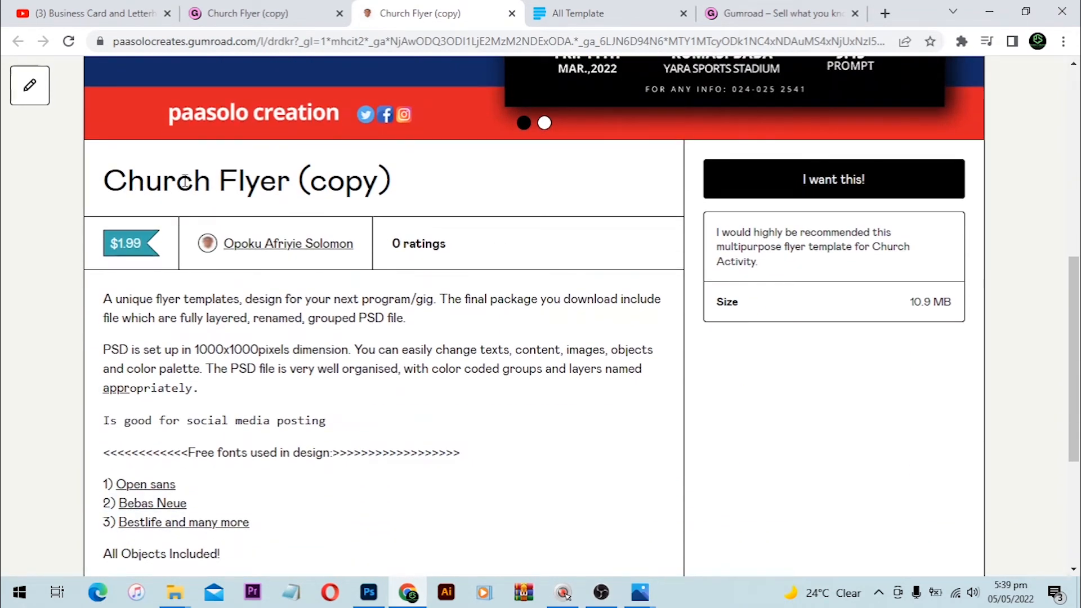
scroll(132, 271, "down", 1)
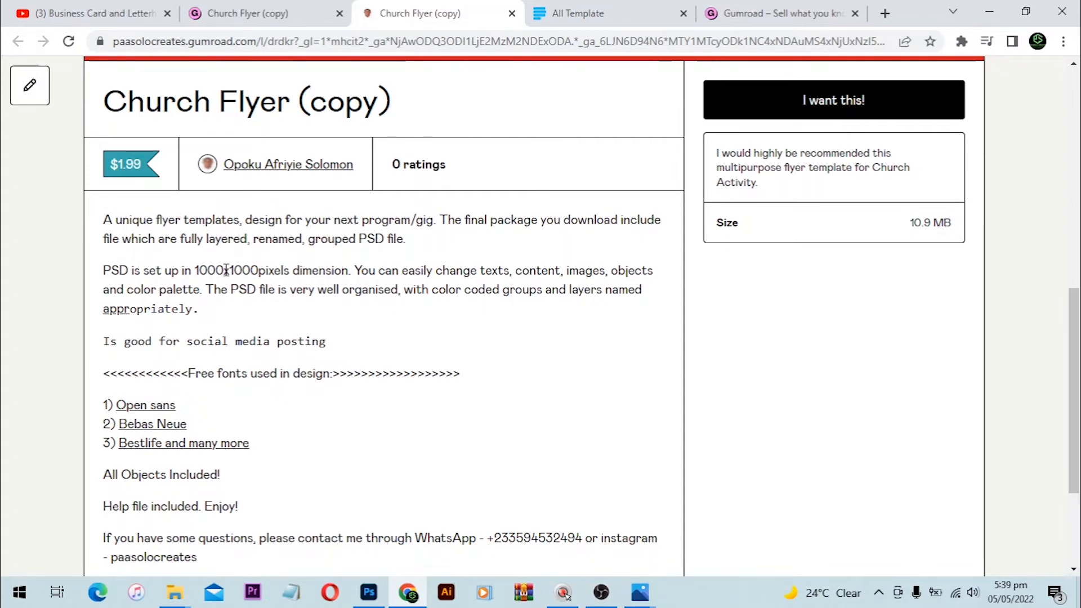
scroll(226, 271, "down", 1)
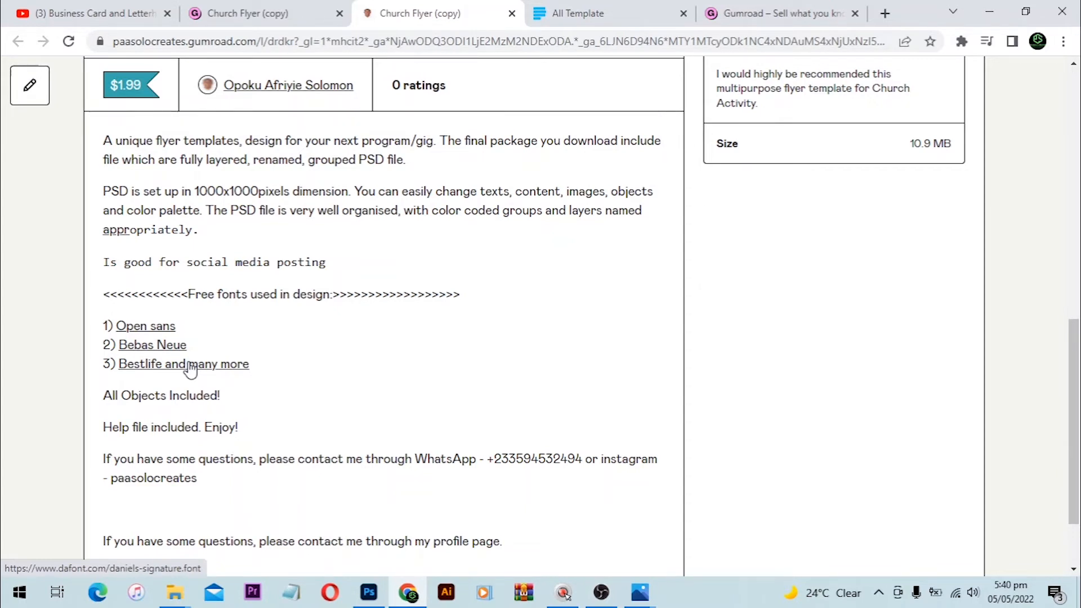
scroll(205, 376, "down", 2)
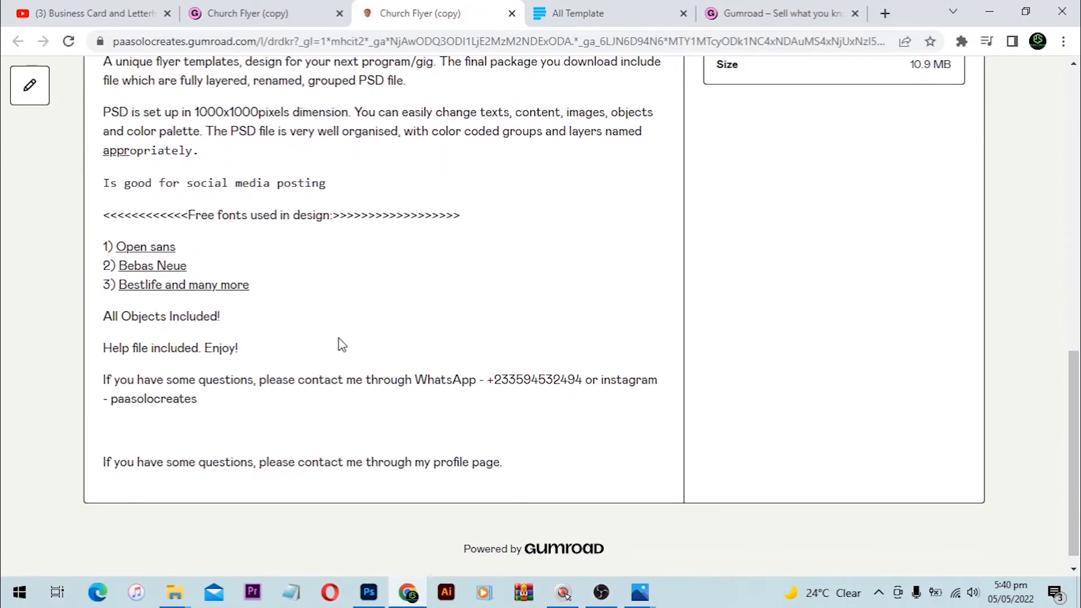
scroll(463, 297, "up", 4)
scroll(465, 292, "up", 3)
scroll(591, 295, "down", 1)
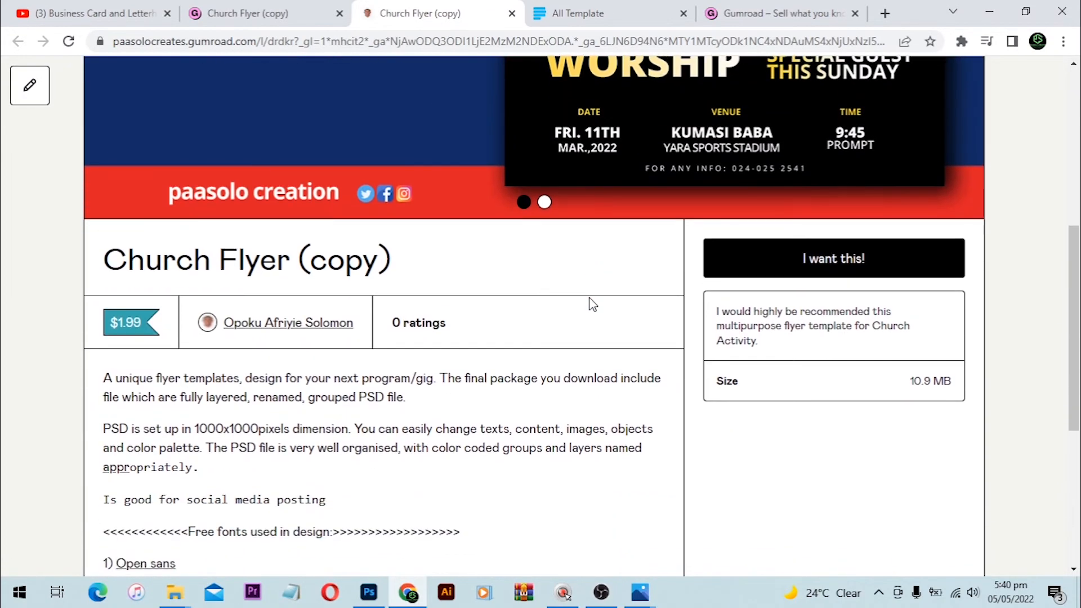
scroll(862, 281, "up", 1)
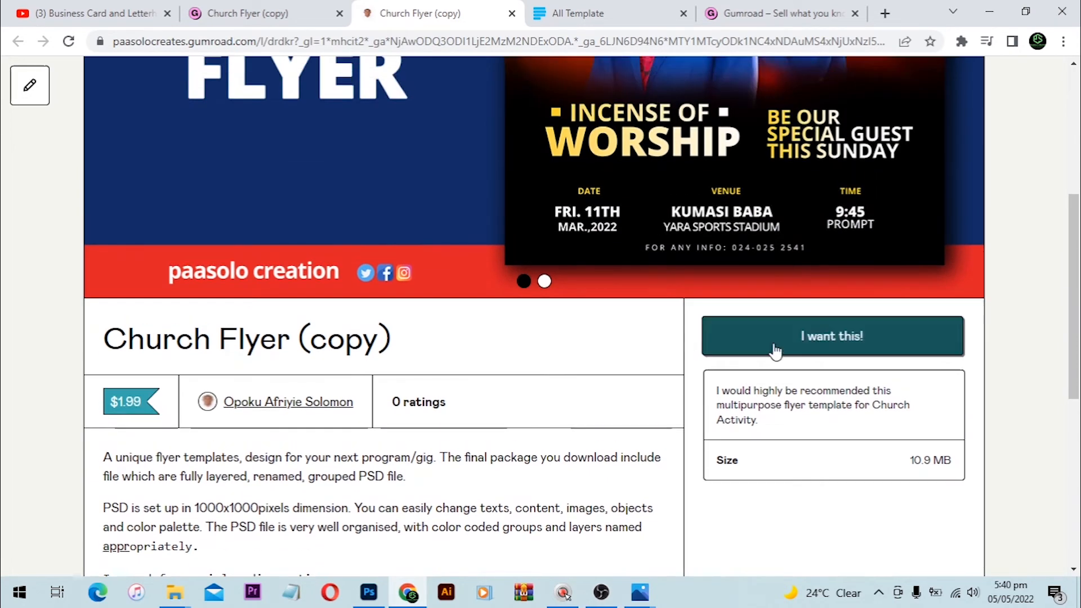
Step: Start checkout for Church Flyer (copy) and try the gift option with a recipient e-mail and message
left_click(833, 338)
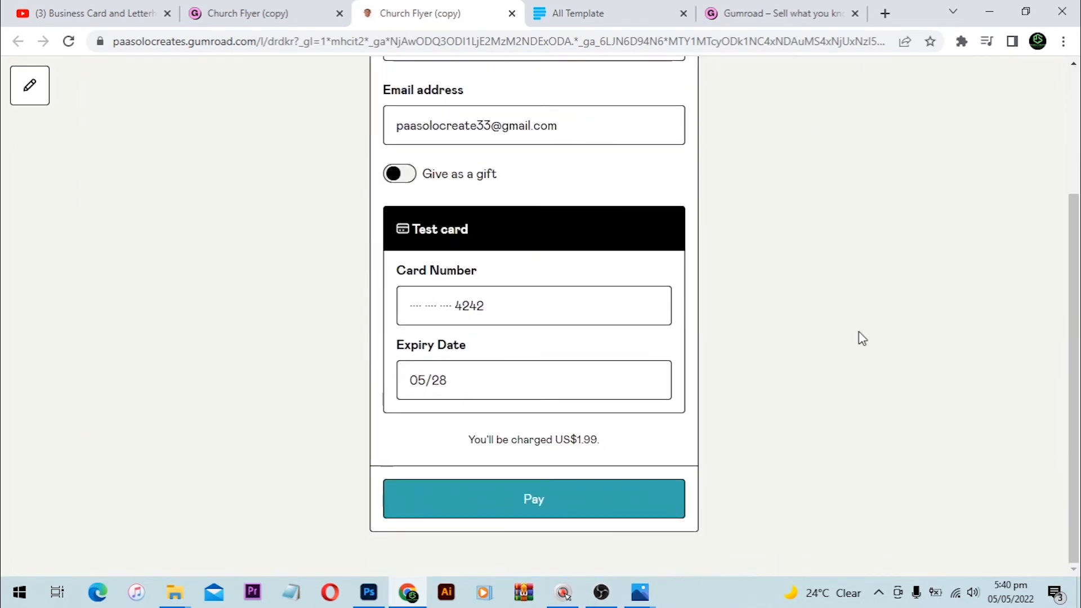
scroll(672, 209, "up", 1)
scroll(545, 237, "up", 2)
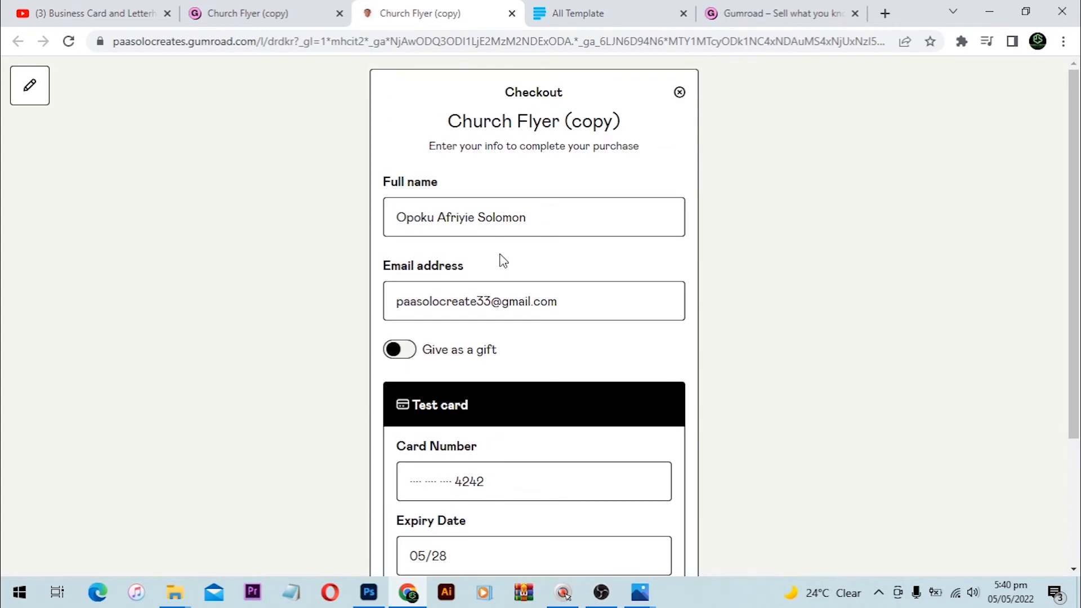
scroll(481, 307, "down", 1)
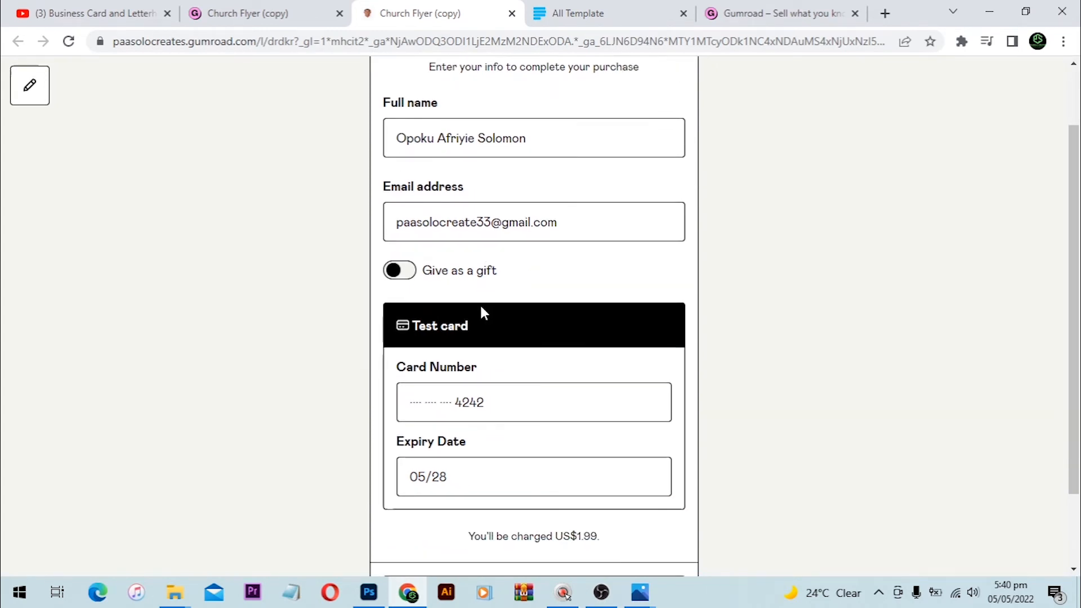
left_click(401, 272)
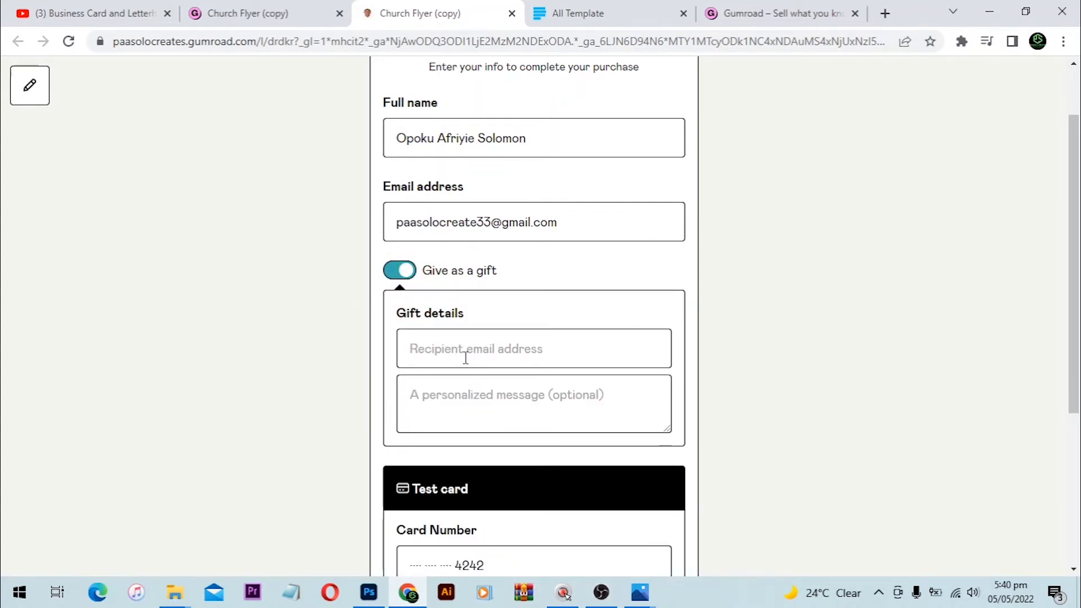
left_click(492, 349)
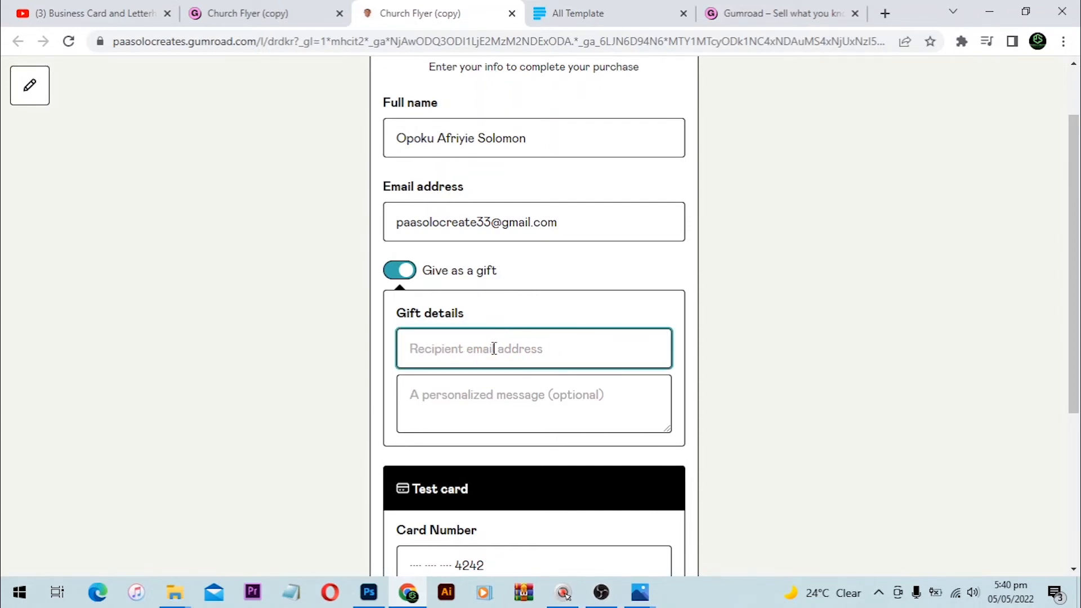
left_click(530, 411)
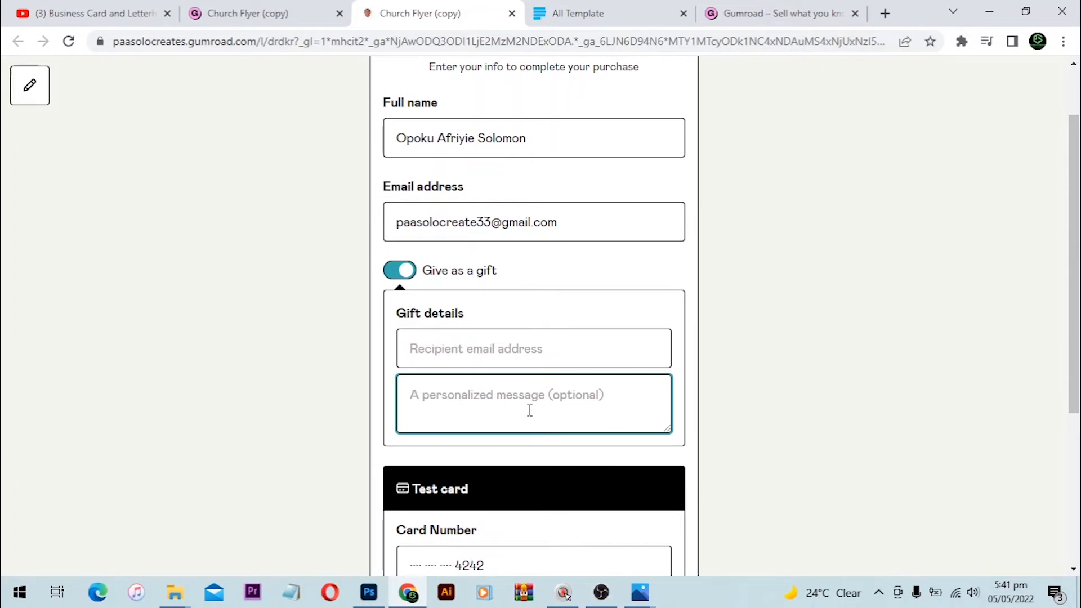
Step: Turn the gift option off, pay the $1.99 and open the purchased template's content
scroll(484, 395, "down", 5)
scroll(507, 388, "up", 6)
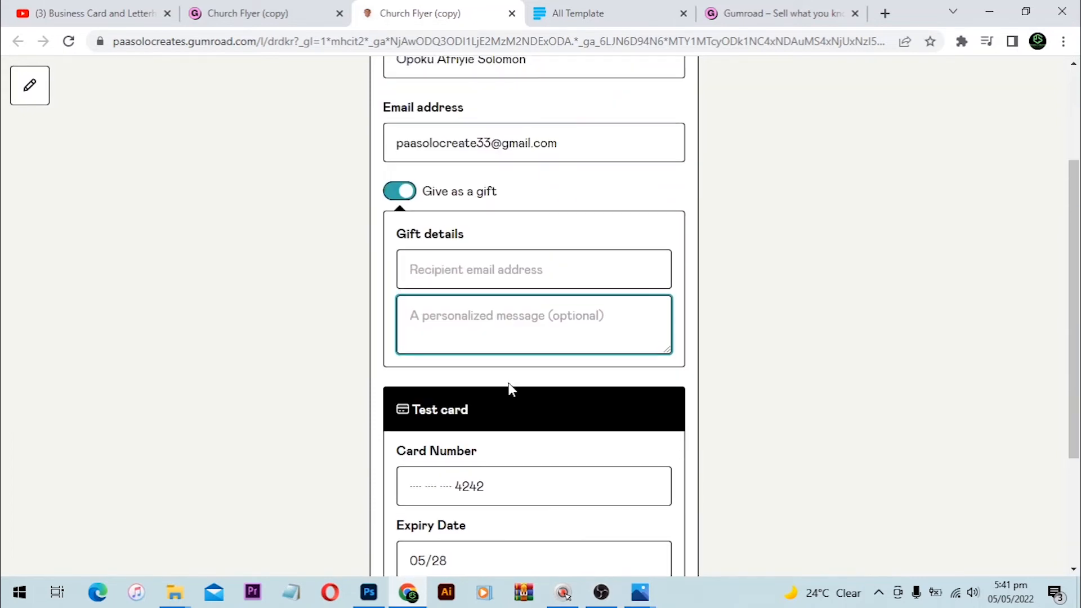
left_click(403, 349)
scroll(450, 366, "down", 3)
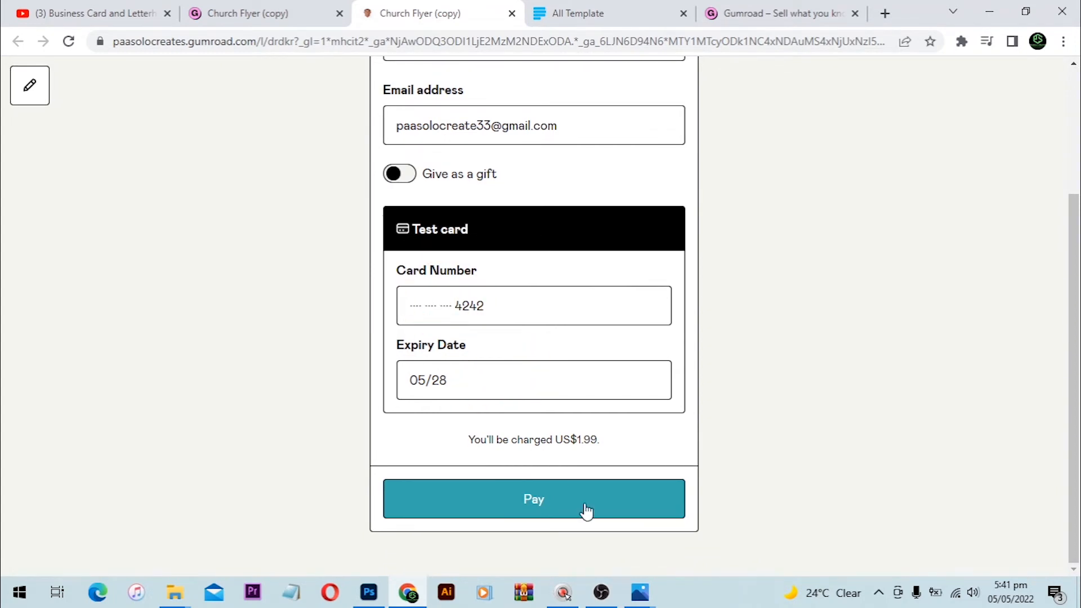
left_click(563, 501)
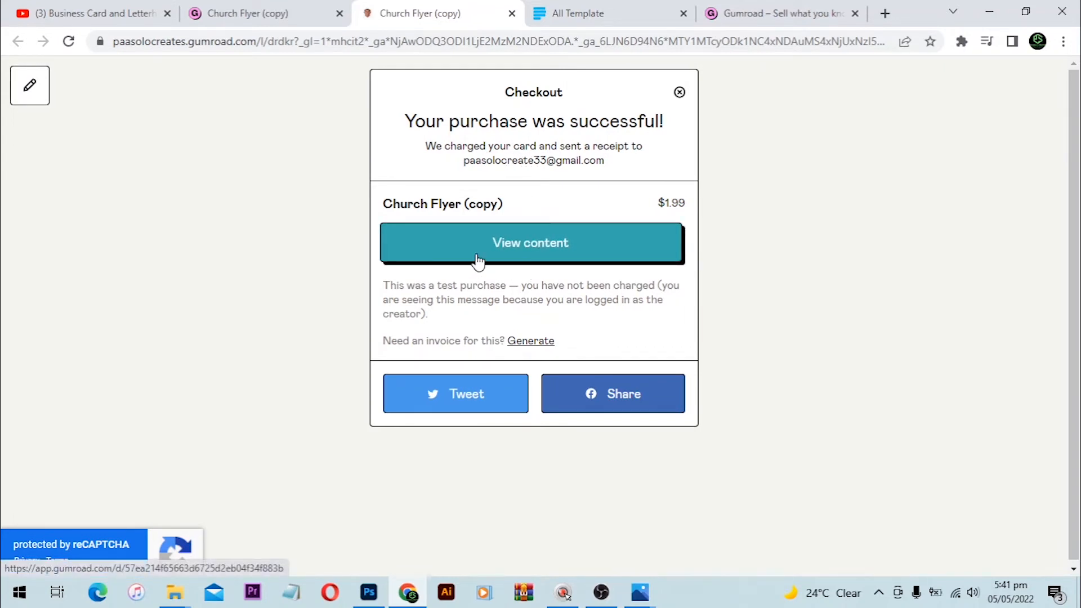
left_click(556, 248)
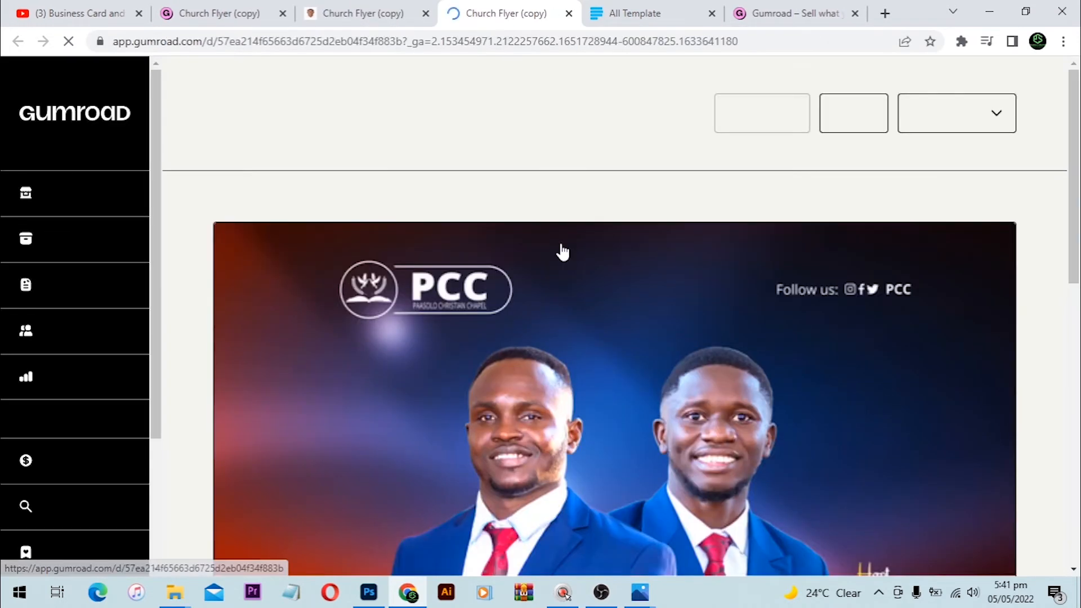
Step: Scroll the Church Flyer content page with the INCENSE OF WORSHIP ZIP, then go to the All Template store
scroll(686, 188, "down", 1)
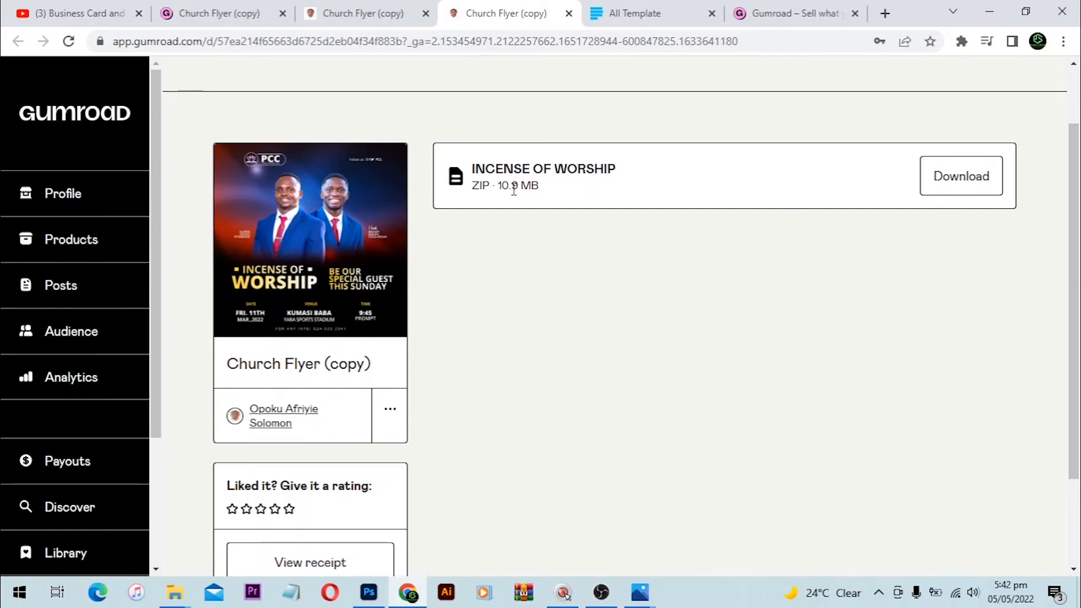
left_click(640, 12)
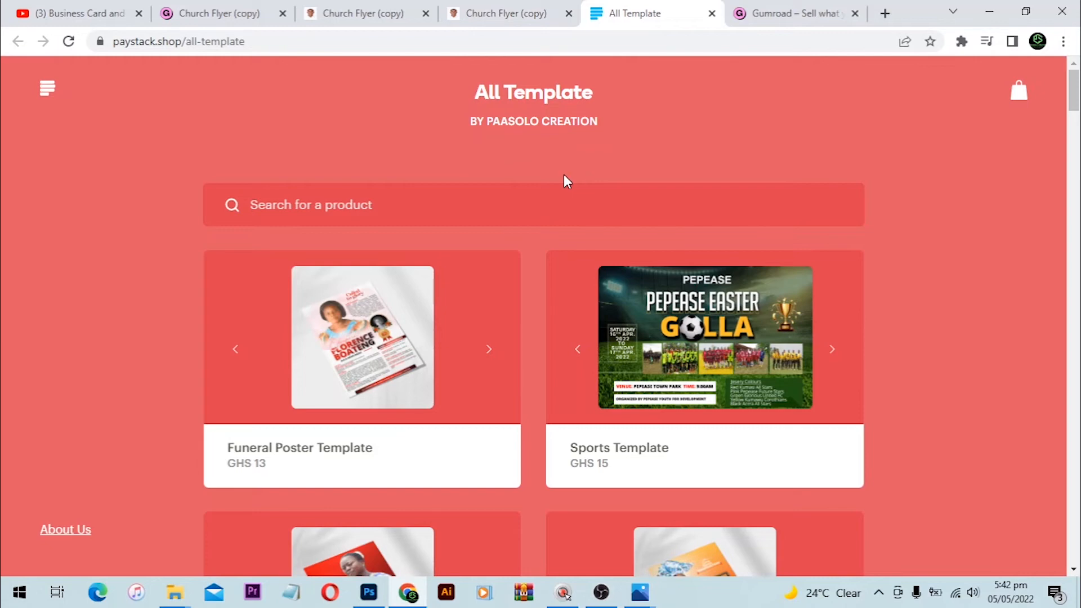
Step: Scroll the All Template grid down to the Funeral Program Bi-Fold Brochure at GHS 30
scroll(454, 239, "down", 3)
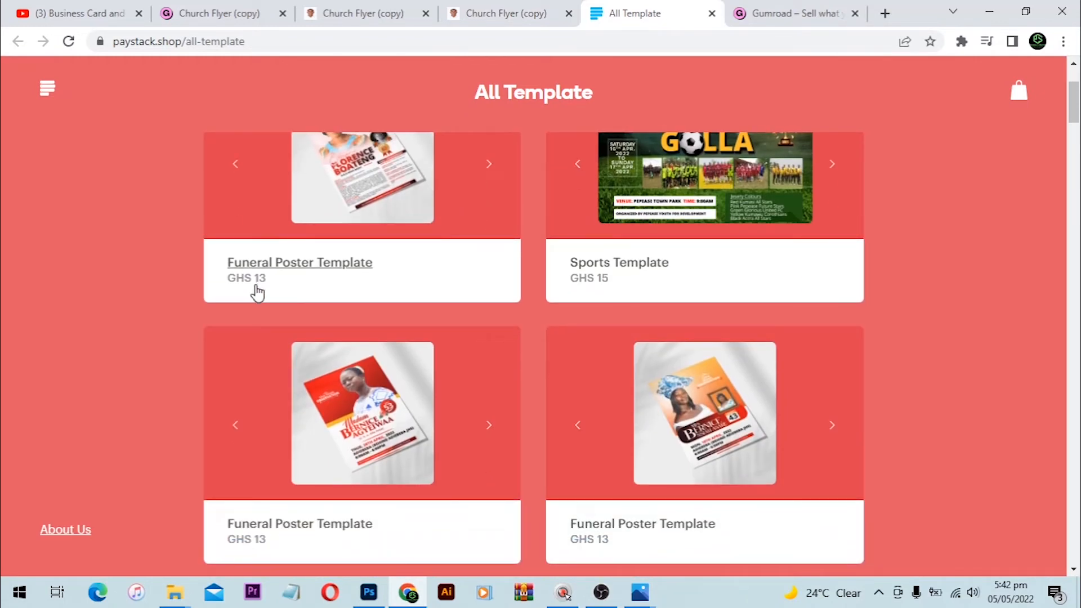
scroll(256, 295, "down", 1)
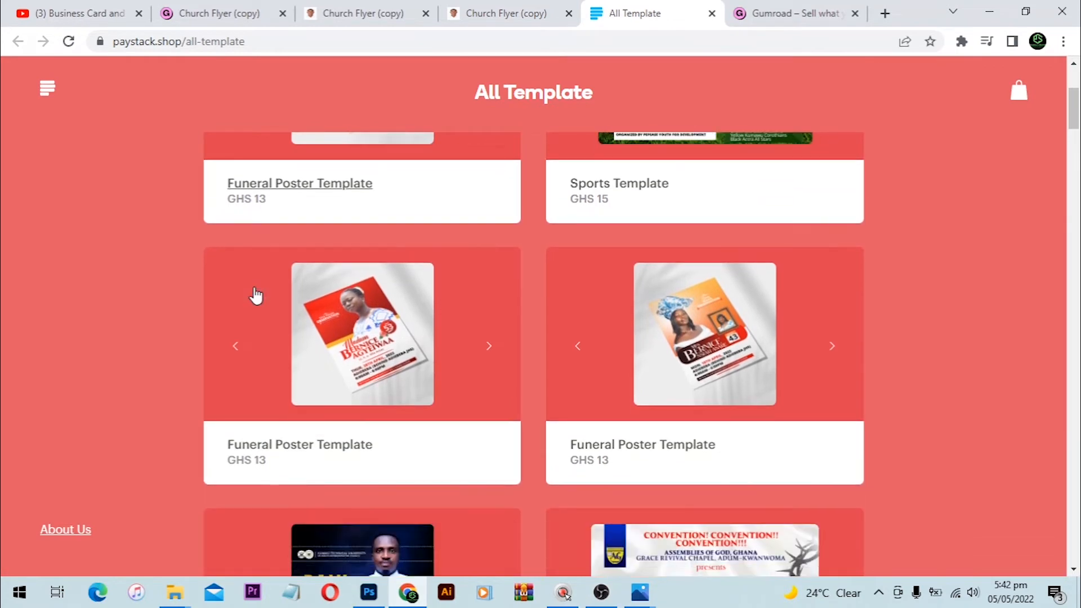
scroll(543, 311, "down", 3)
scroll(609, 319, "down", 3)
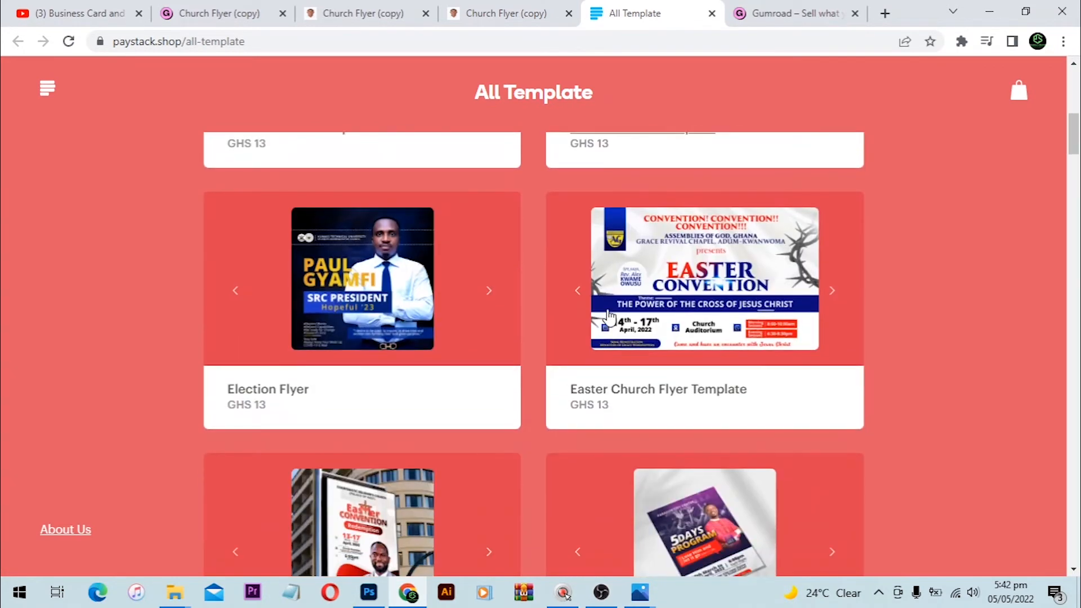
scroll(609, 318, "down", 3)
scroll(609, 318, "down", 3)
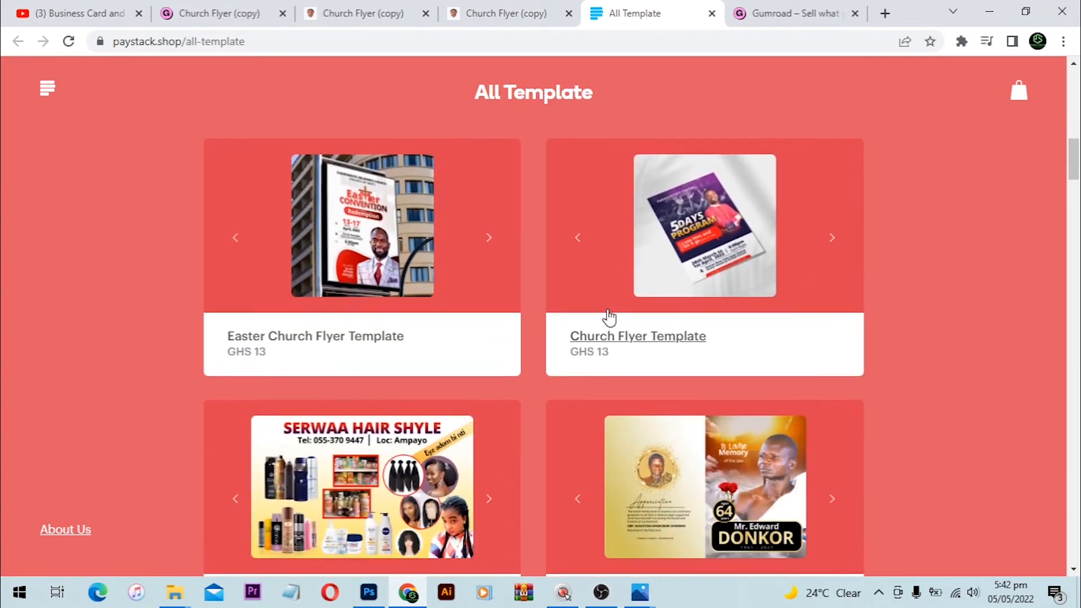
scroll(595, 314, "down", 1)
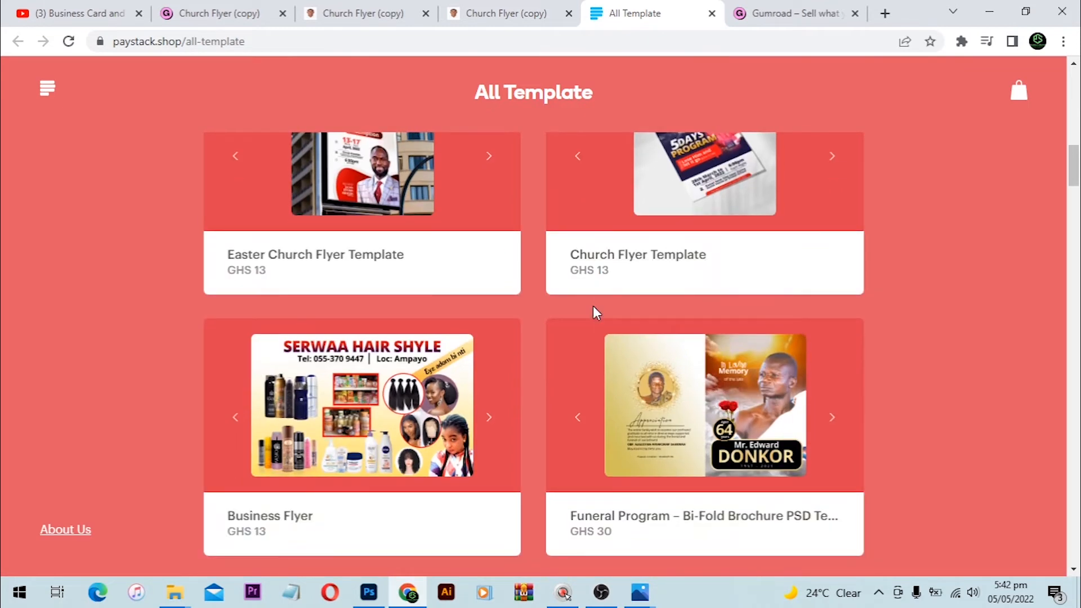
scroll(594, 310, "down", 1)
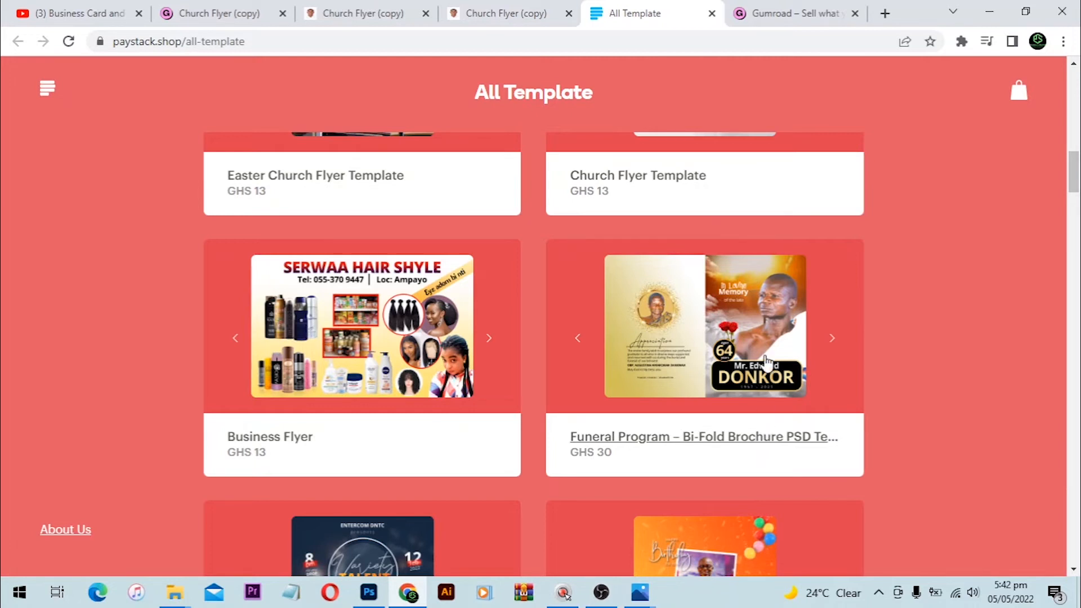
Step: Cycle through the funeral program's preview pages, then scroll to the Event Flyer and Happy Birthday cards
left_click(830, 340)
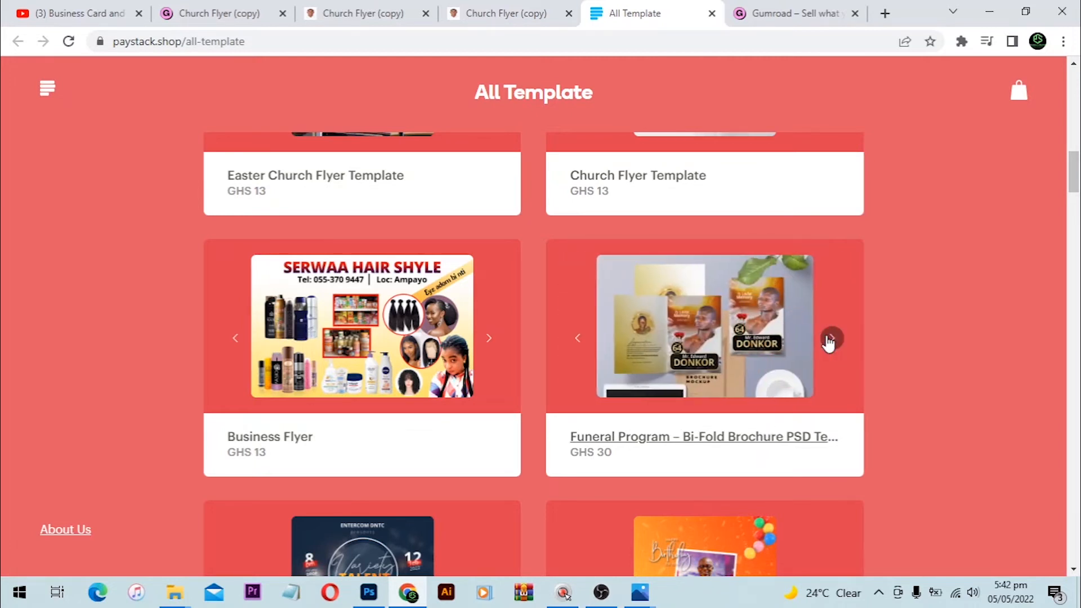
left_click(834, 341)
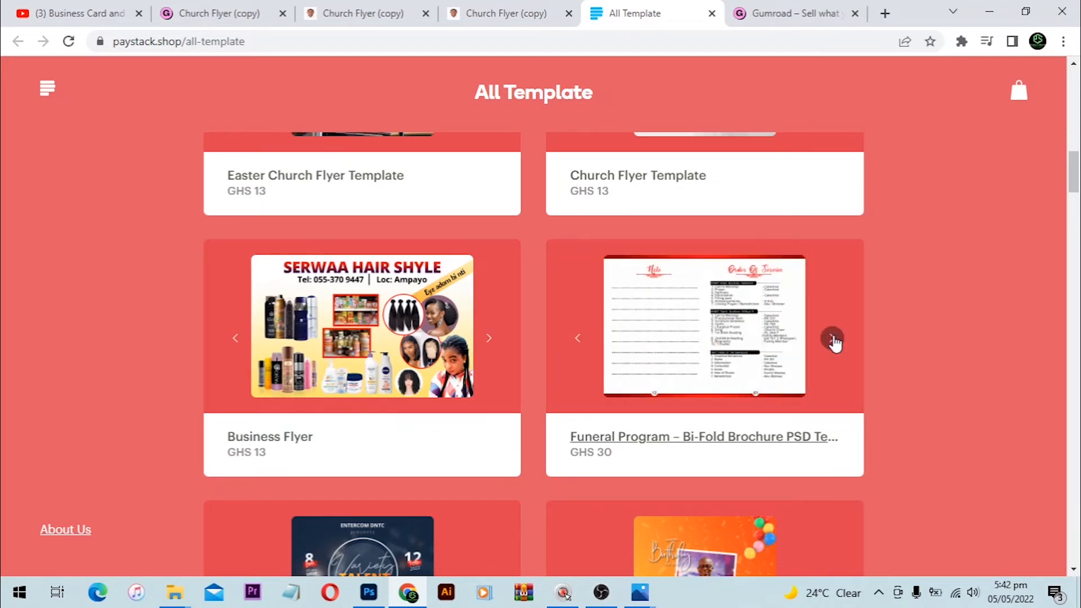
left_click(833, 340)
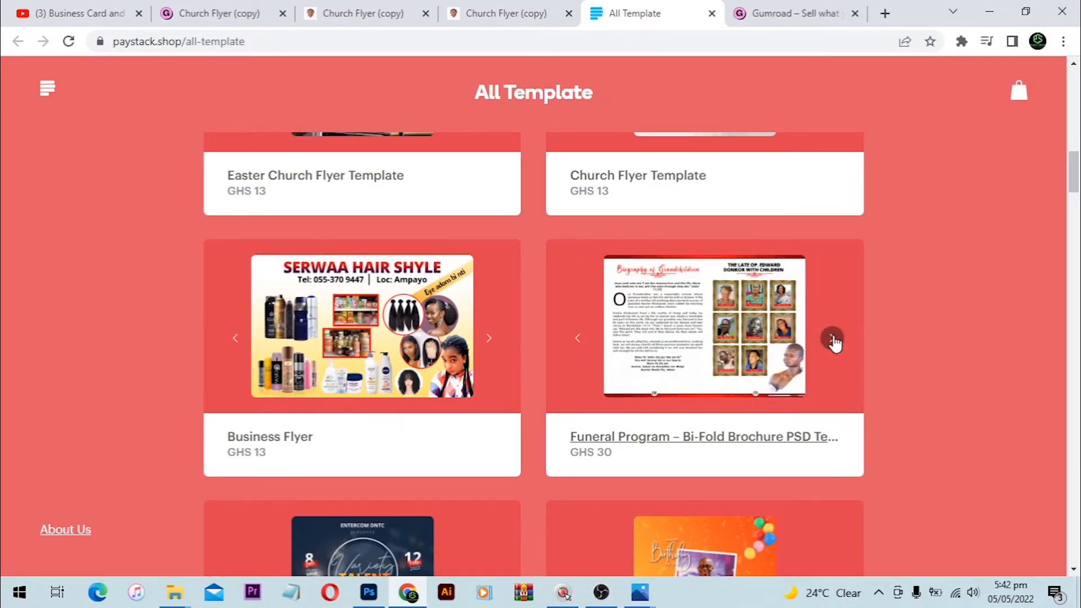
left_click(833, 340)
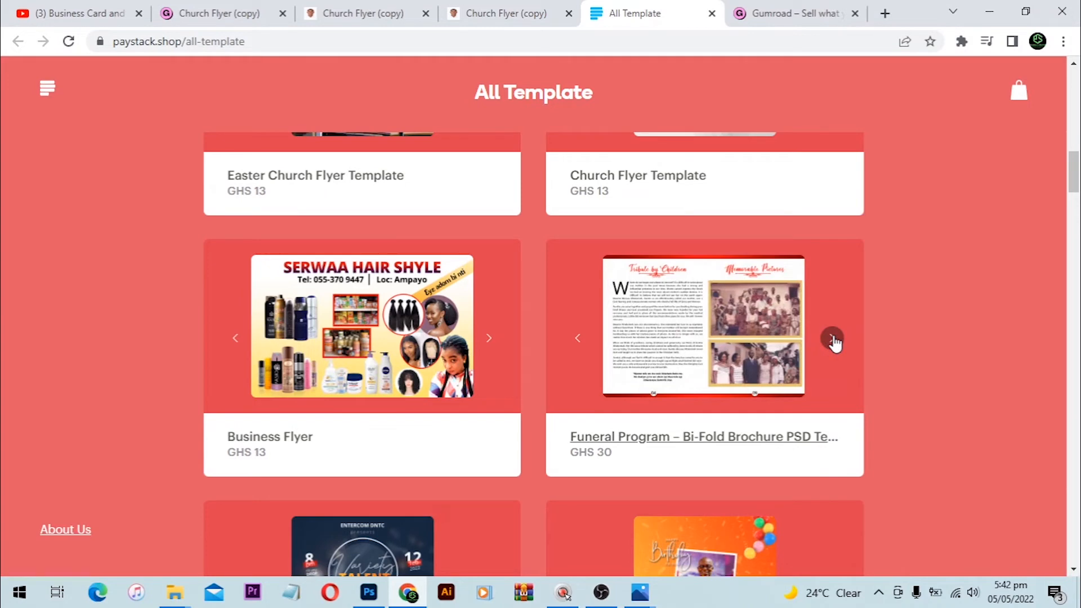
left_click(833, 340)
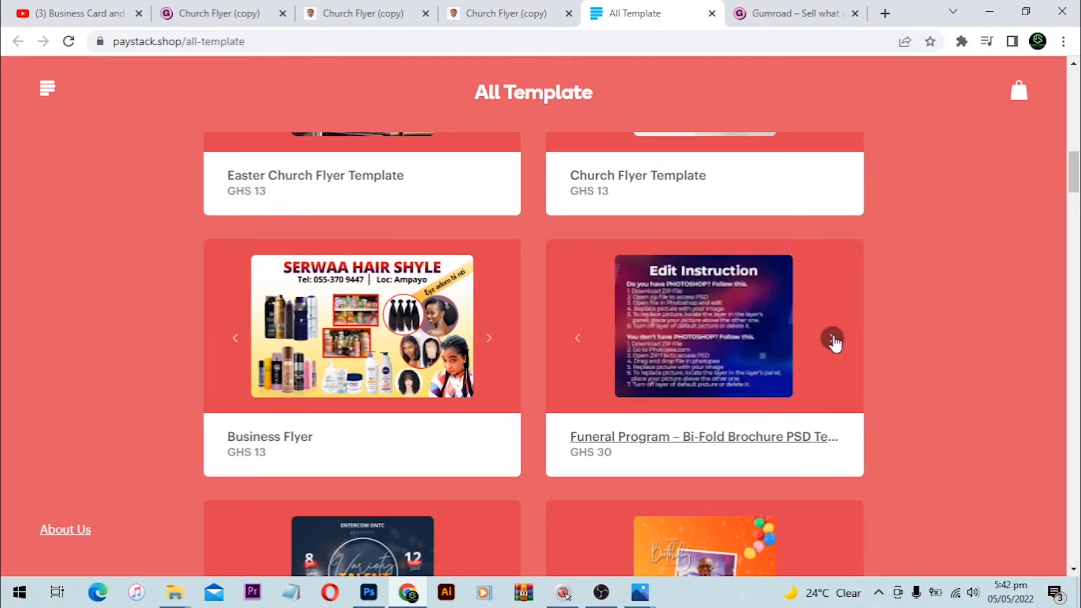
left_click(833, 339)
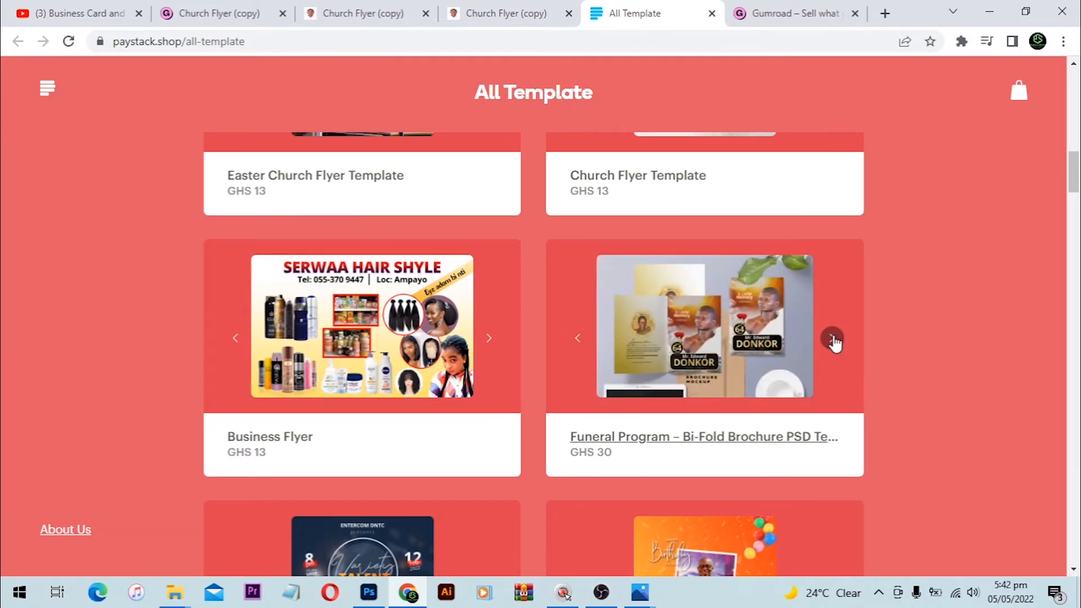
scroll(834, 341, "down", 5)
scroll(732, 271, "down", 1)
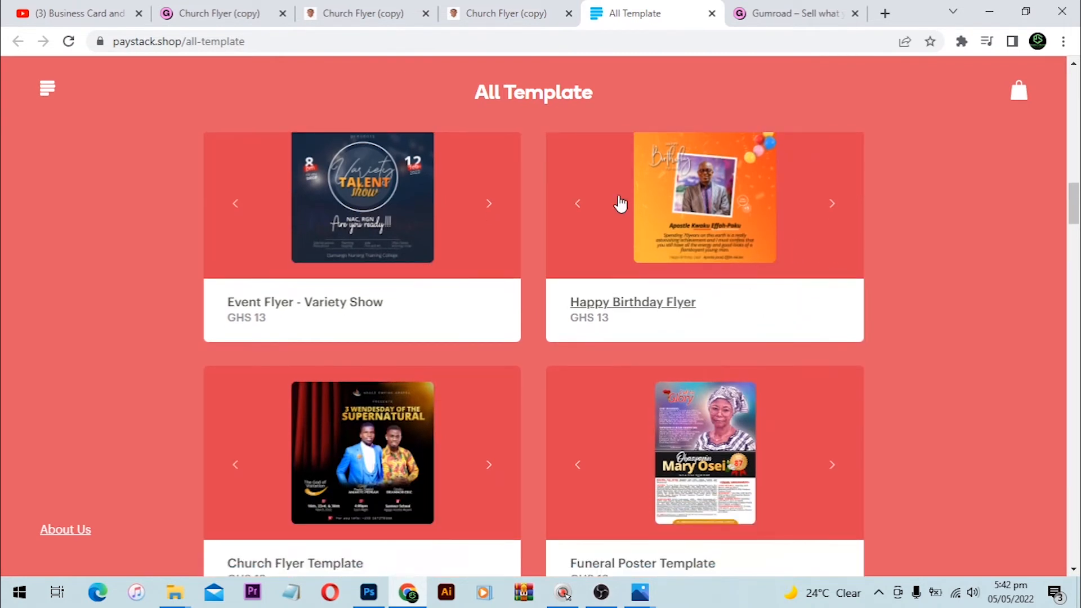
scroll(333, 230, "up", 1)
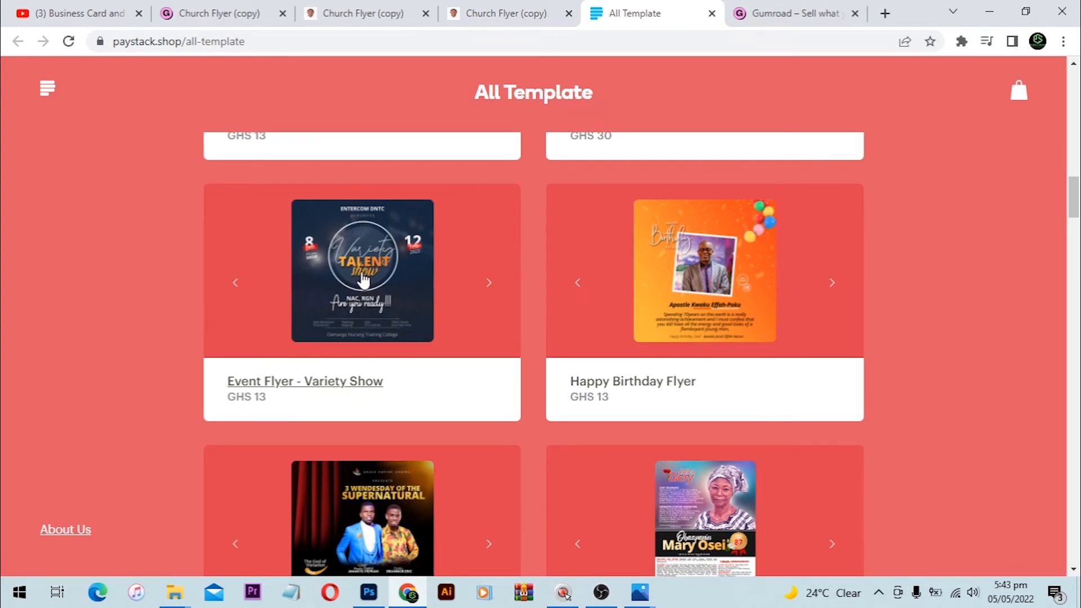
Step: Open the Event Flyer - Variety Show details and select the Open Sans link under Font Used
left_click(327, 385)
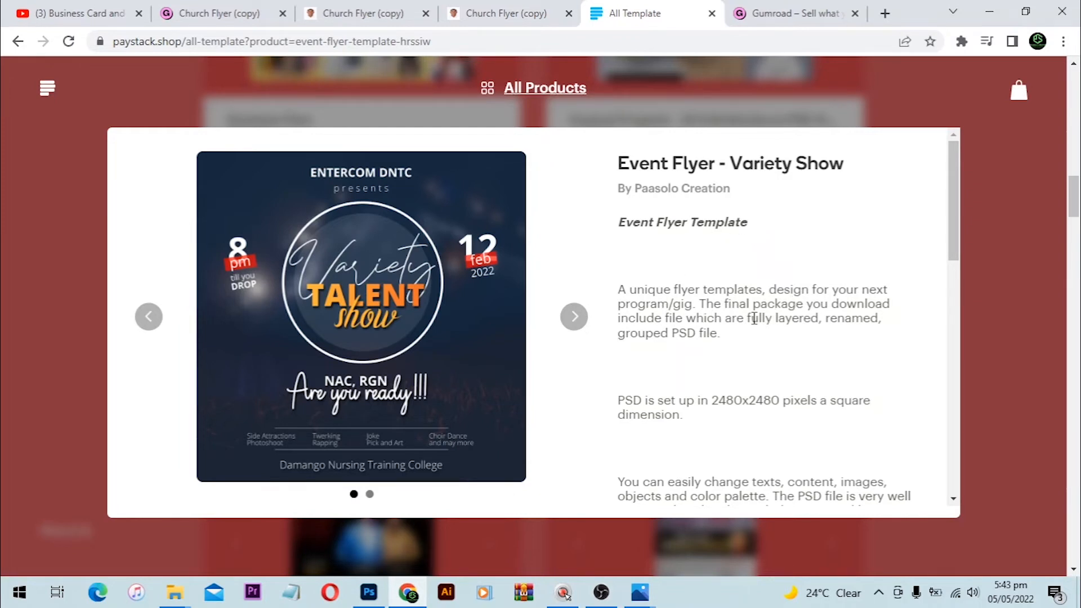
scroll(754, 319, "down", 1)
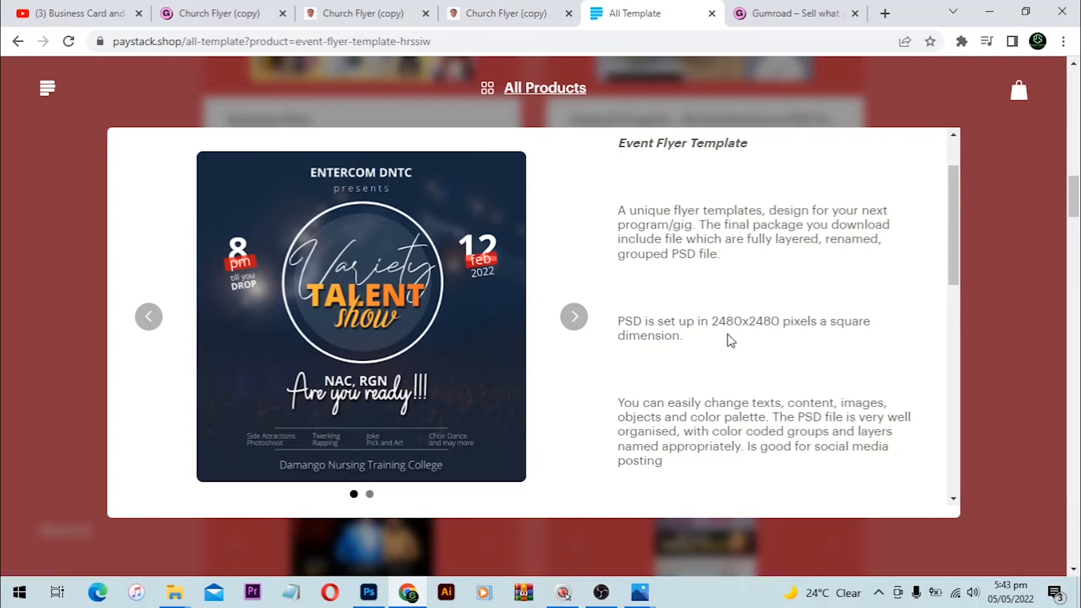
scroll(721, 343, "down", 3)
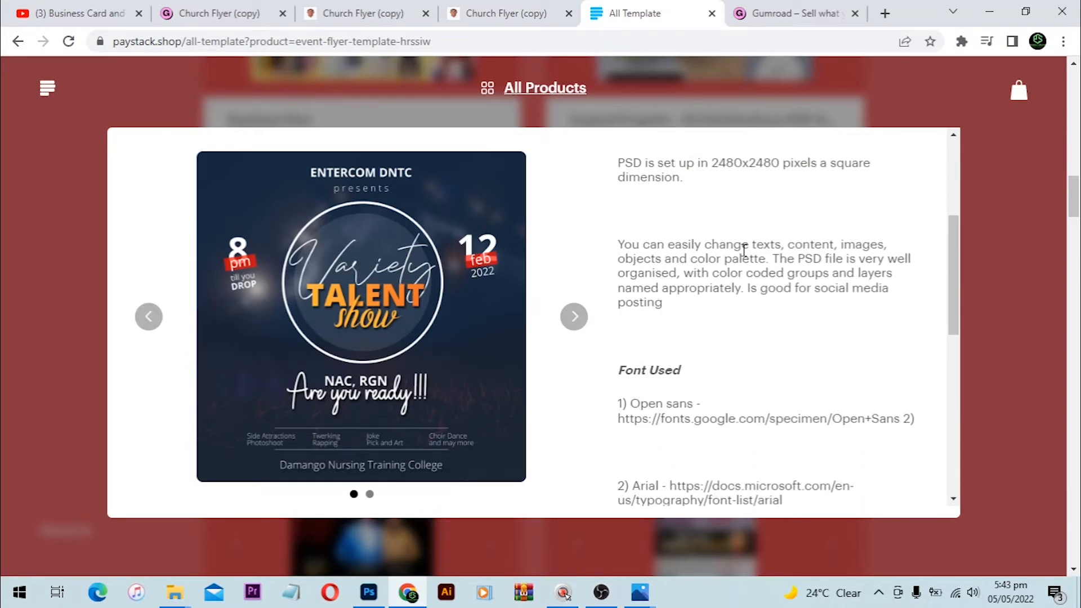
scroll(698, 255, "down", 3)
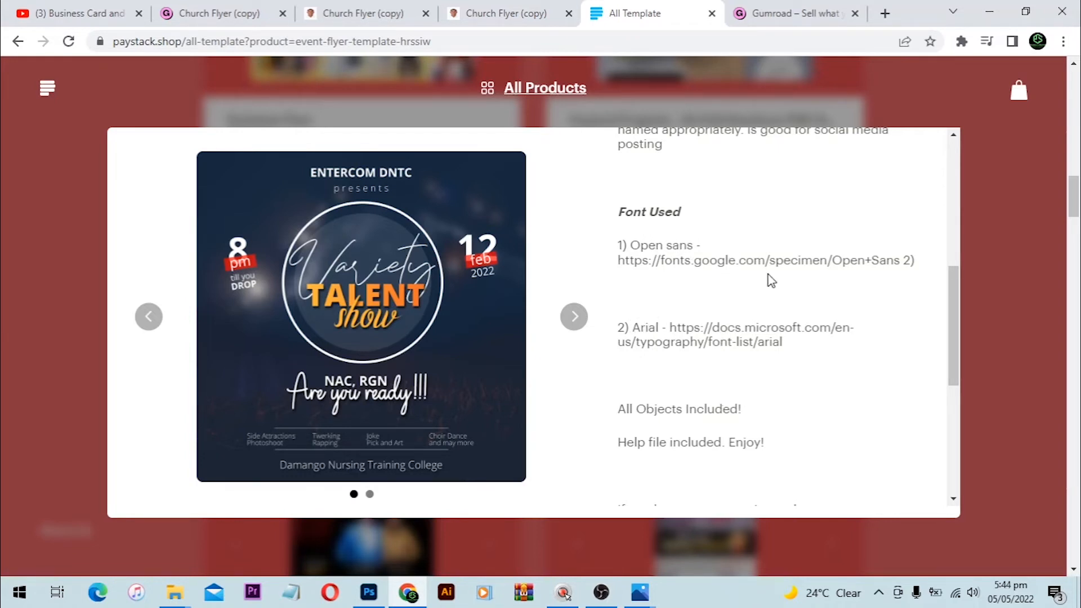
left_click(791, 260)
left_click_drag(915, 265, 620, 269)
left_click(600, 274)
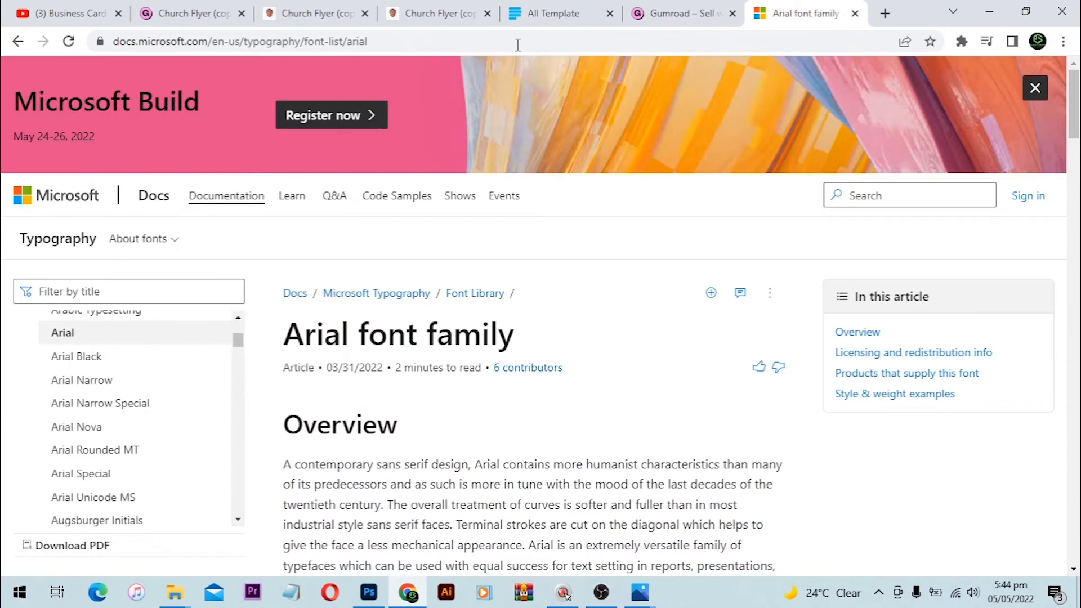
Step: Read through the Microsoft Docs 'Arial font family' article
scroll(367, 281, "down", 17)
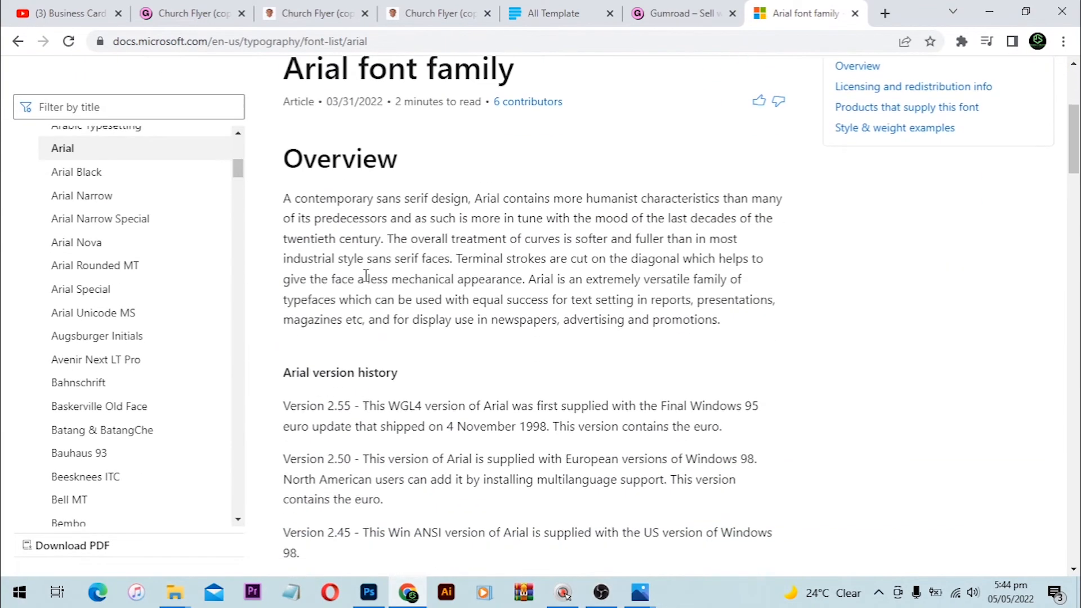
scroll(366, 276, "down", 11)
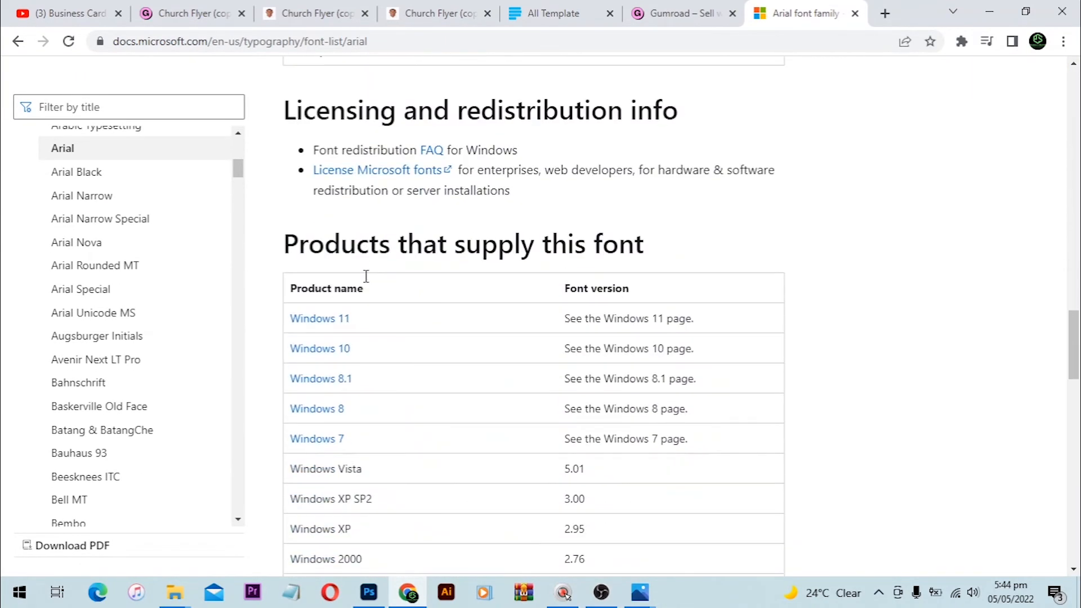
scroll(381, 256, "down", 6)
scroll(381, 256, "down", 15)
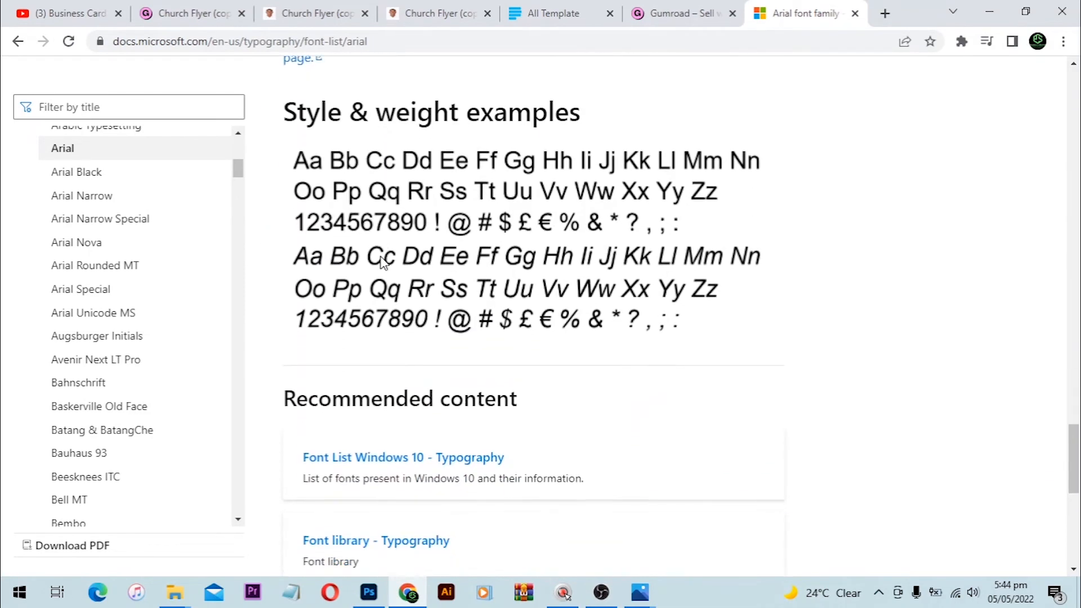
scroll(382, 262, "down", 2)
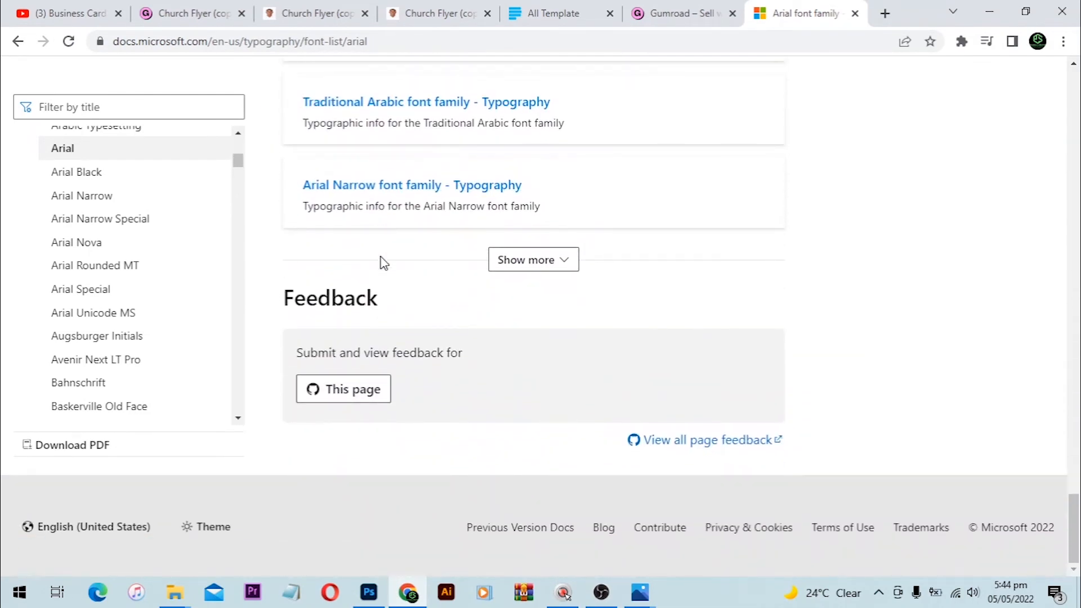
scroll(382, 262, "up", 2)
scroll(382, 258, "up", 5)
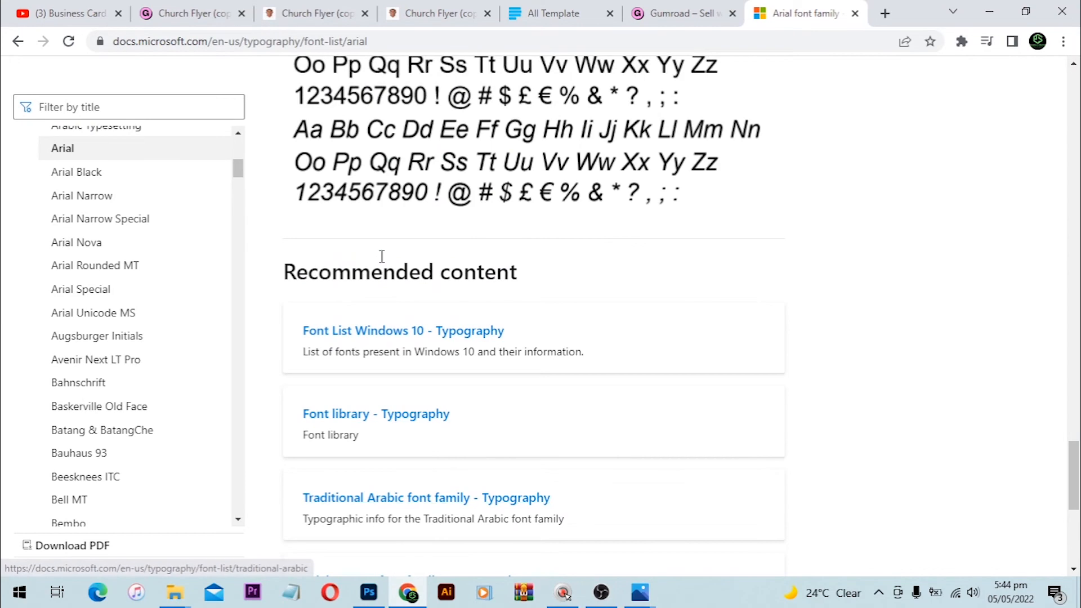
scroll(382, 258, "up", 12)
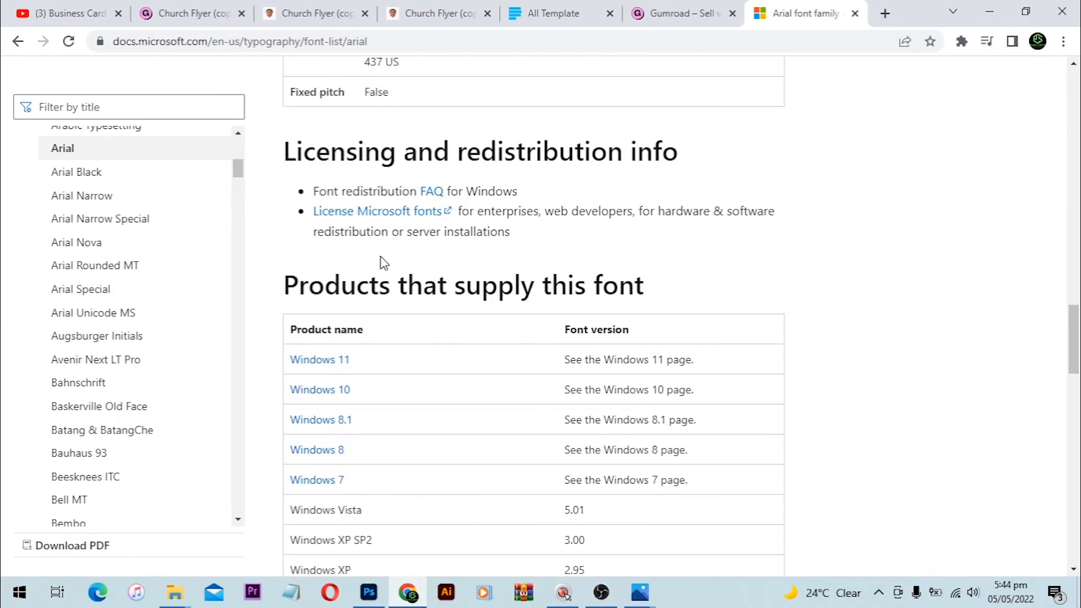
scroll(383, 262, "up", 10)
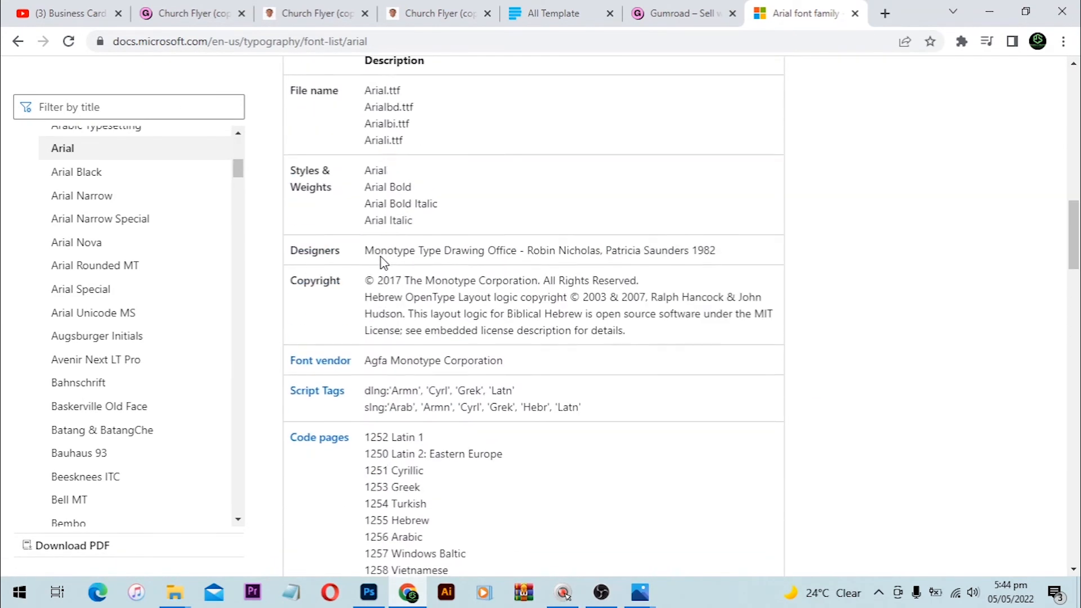
scroll(381, 257, "up", 6)
scroll(382, 257, "up", 10)
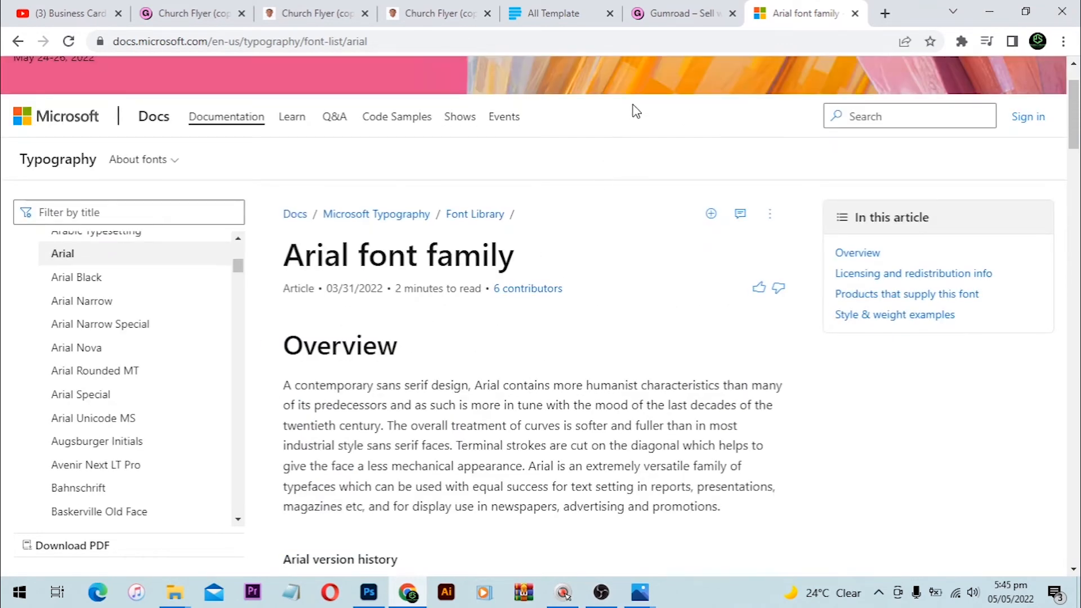
Step: Glance at the Gumroad and product tabs, then return to the Arial page and select its address
left_click(681, 13)
left_click(586, 13)
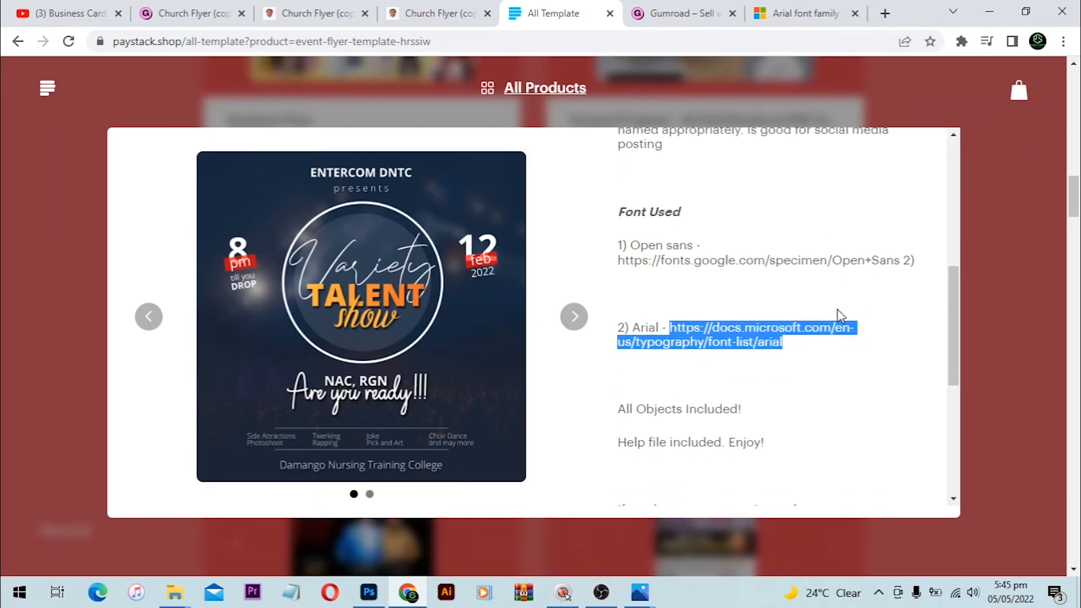
left_click(811, 12)
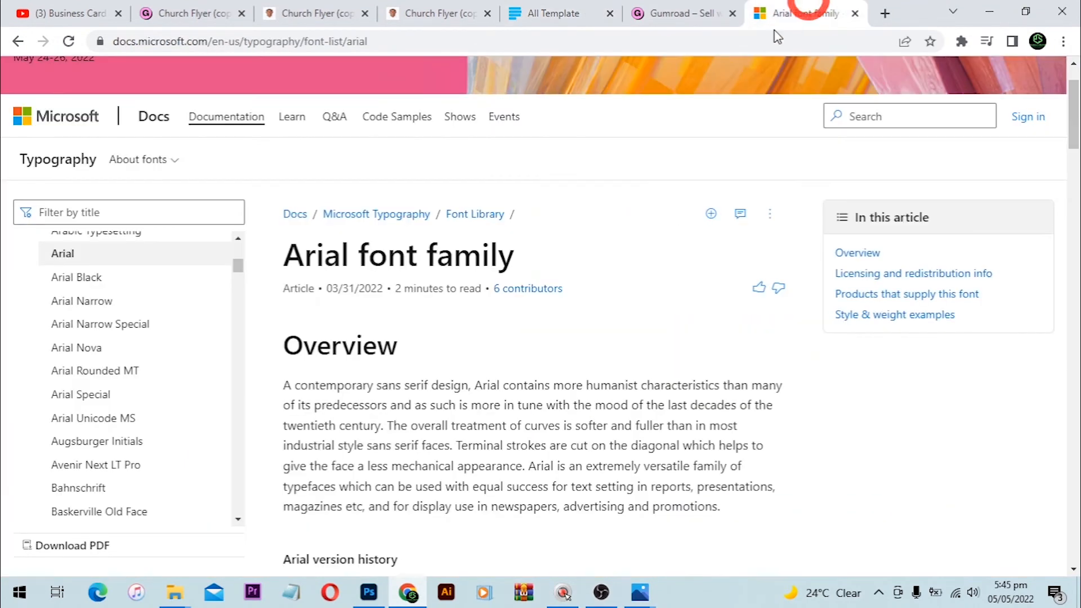
left_click(450, 38)
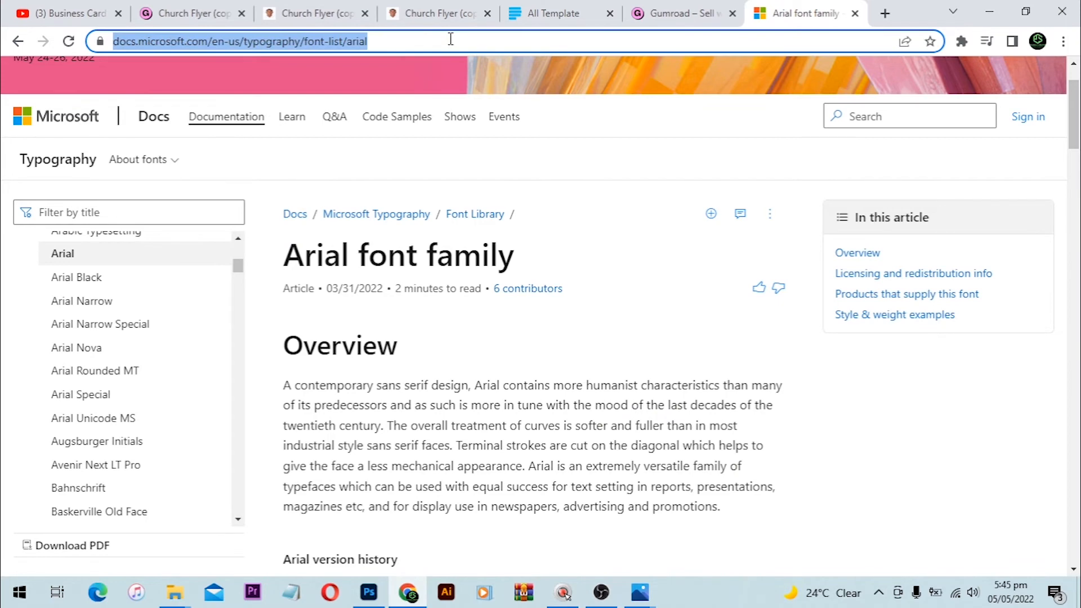
Step: Search 'arial font family' and open cufonfonts.com's Arial Font Family page listing 22 styles
type("ARIA")
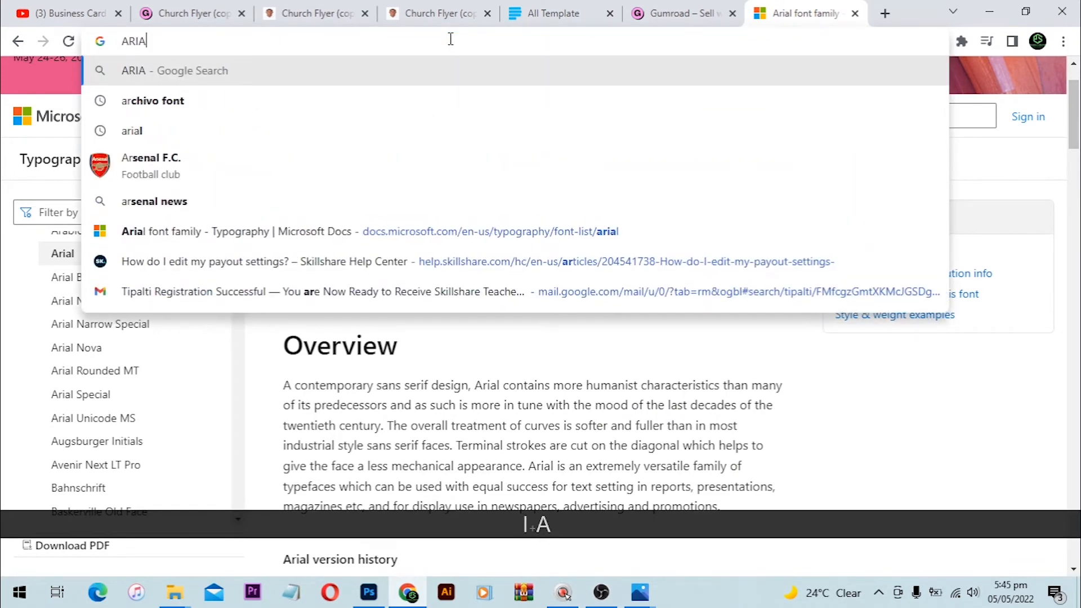
type("L FON")
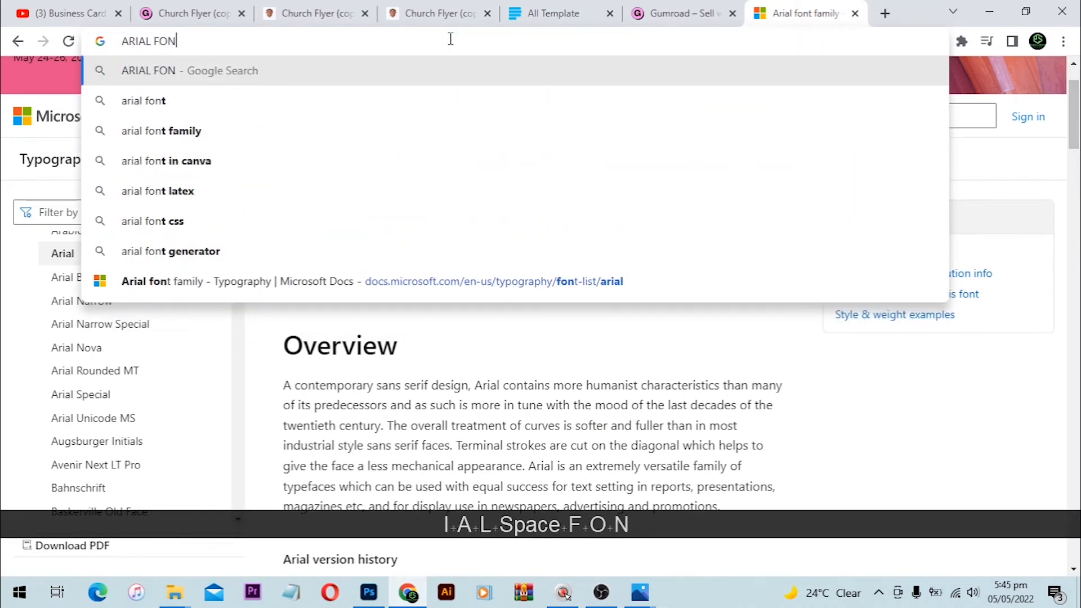
key("Down")
key("Down")
key("Return")
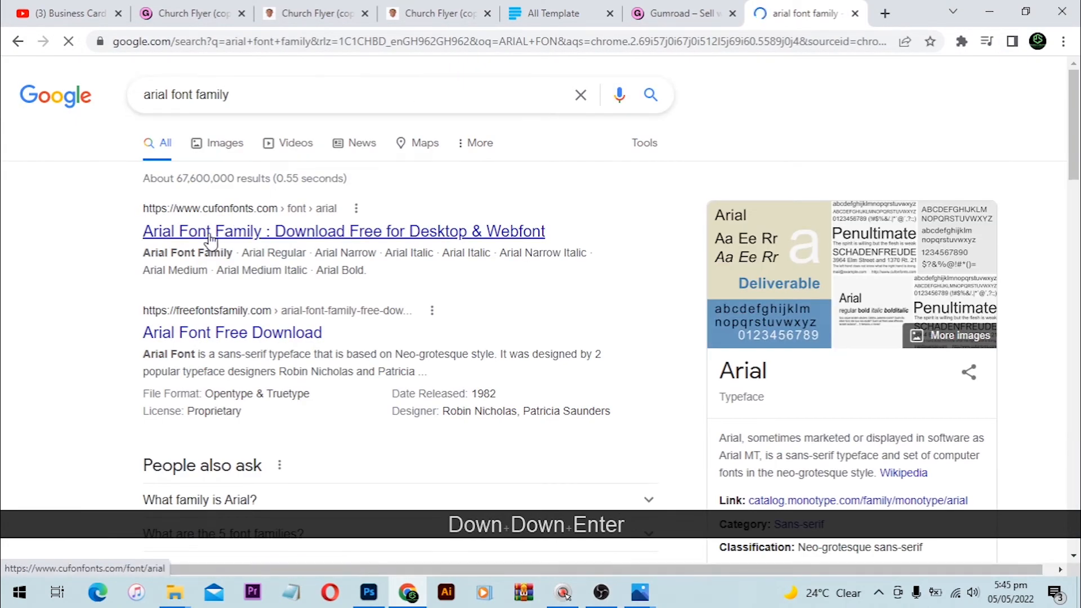
left_click(210, 239)
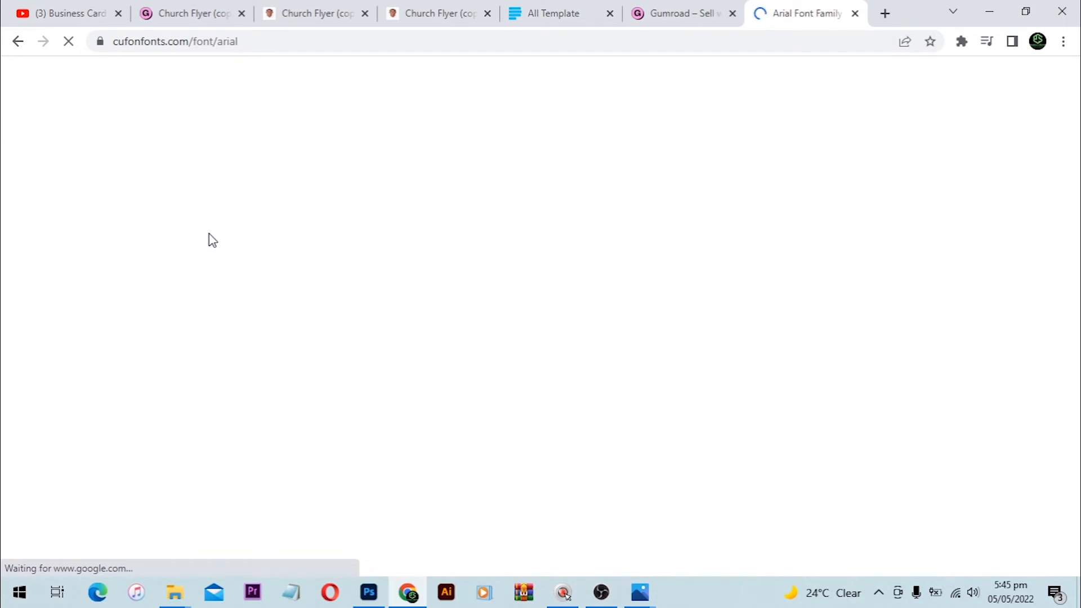
scroll(212, 240, "down", 15)
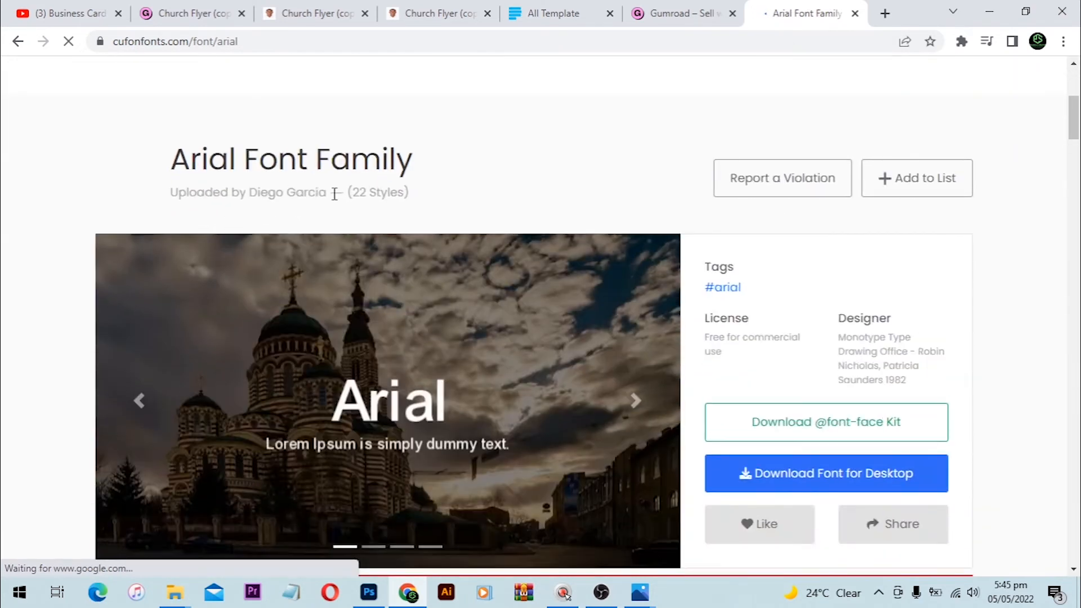
scroll(336, 216, "up", 3)
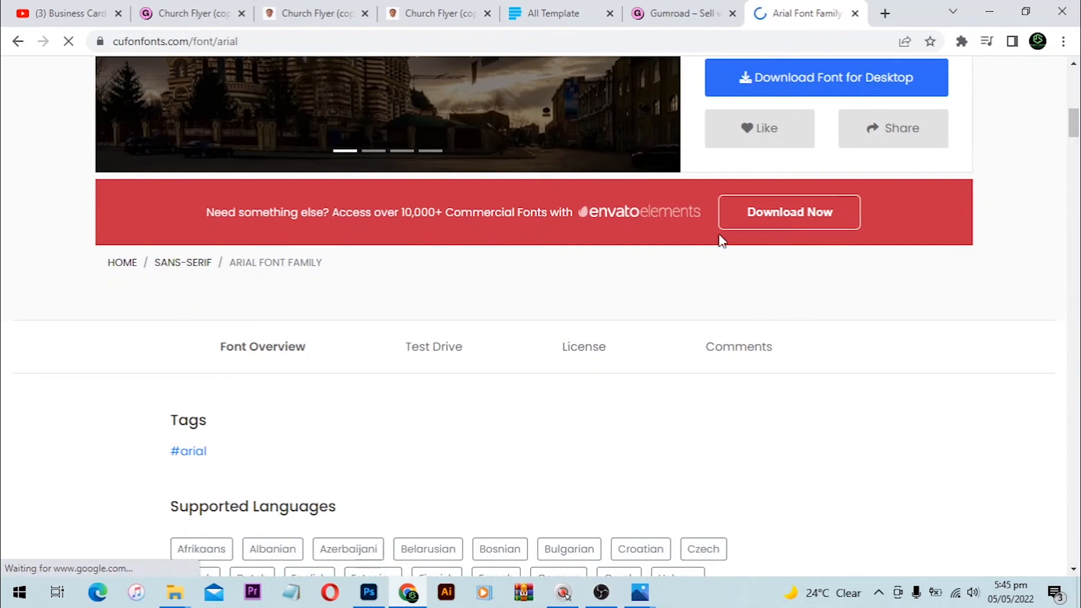
scroll(544, 272, "down", 12)
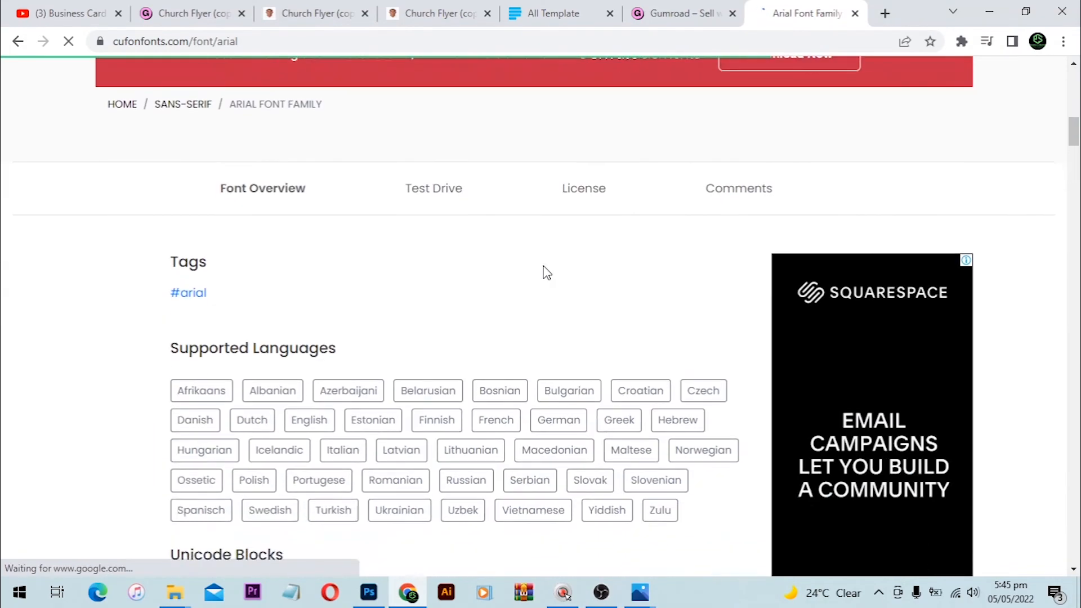
scroll(547, 273, "down", 18)
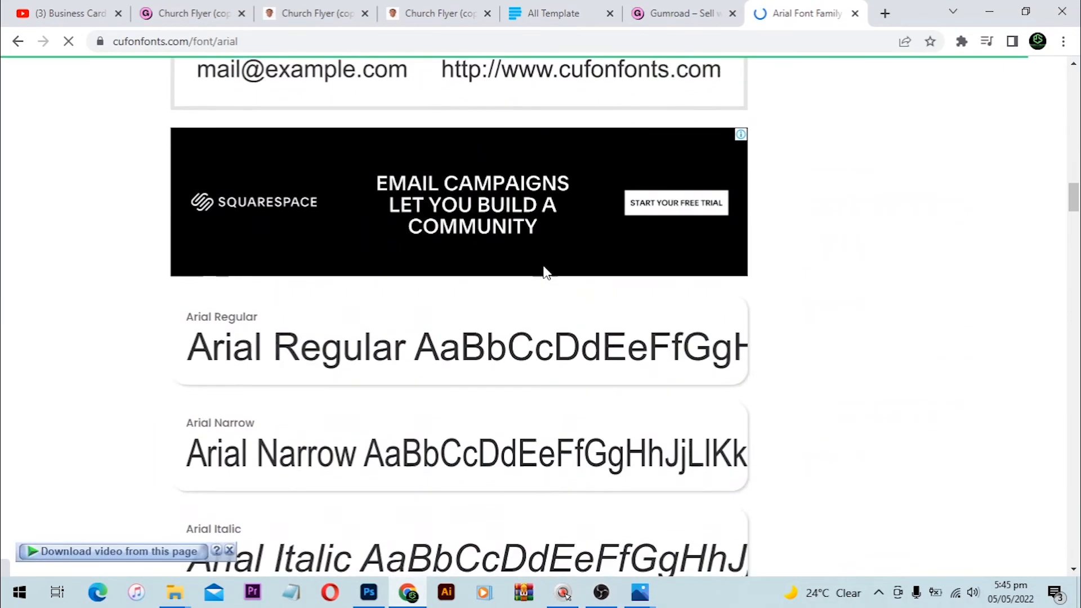
scroll(547, 273, "up", 20)
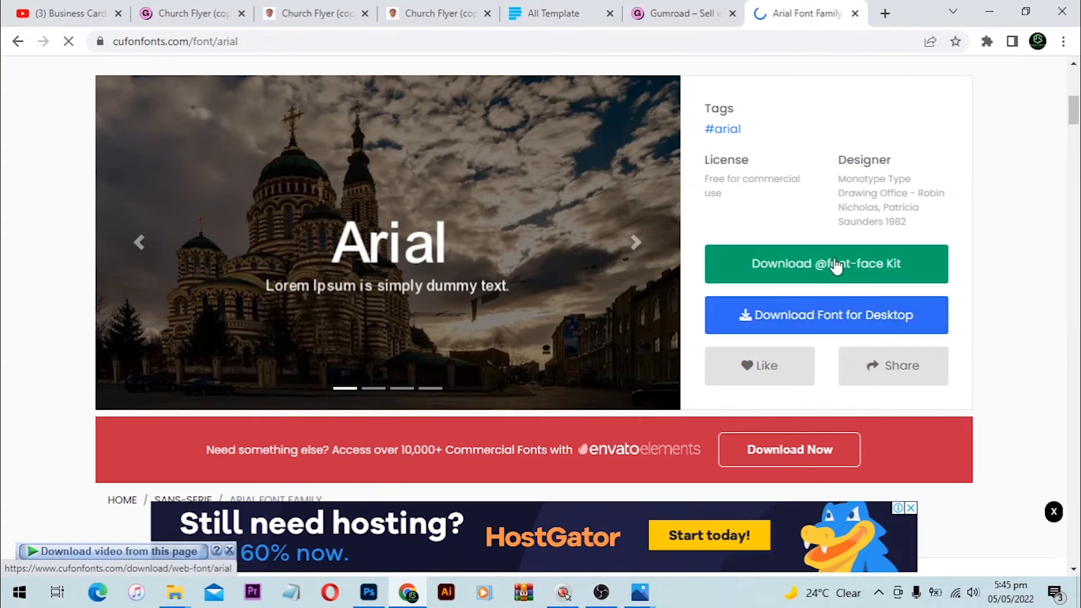
Step: Add one Event Flyer - Variety Show template to the bag with quantity 1
left_click(550, 11)
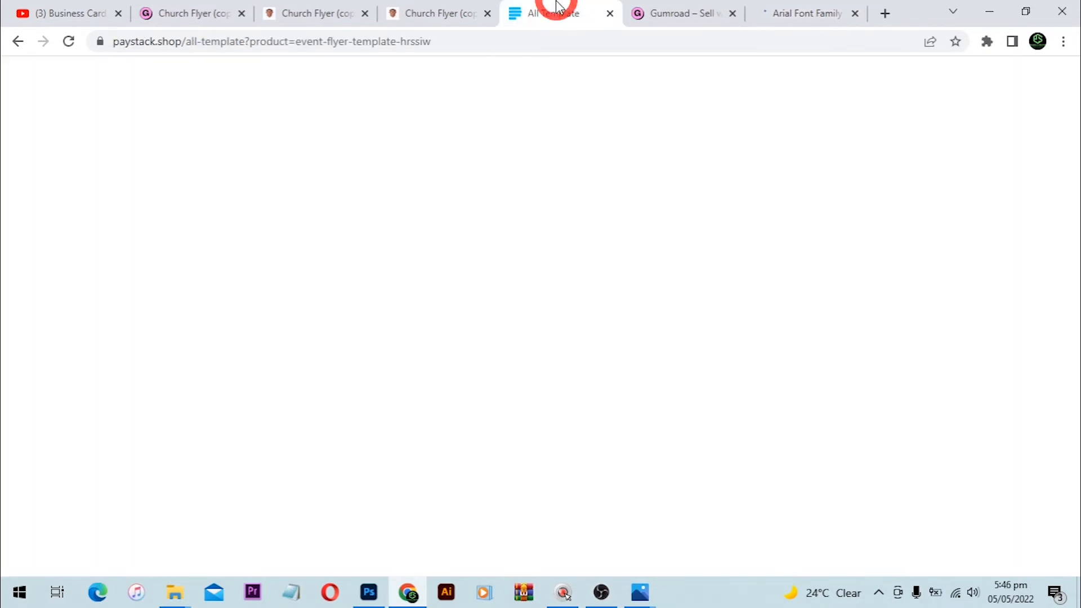
scroll(697, 355, "down", 6)
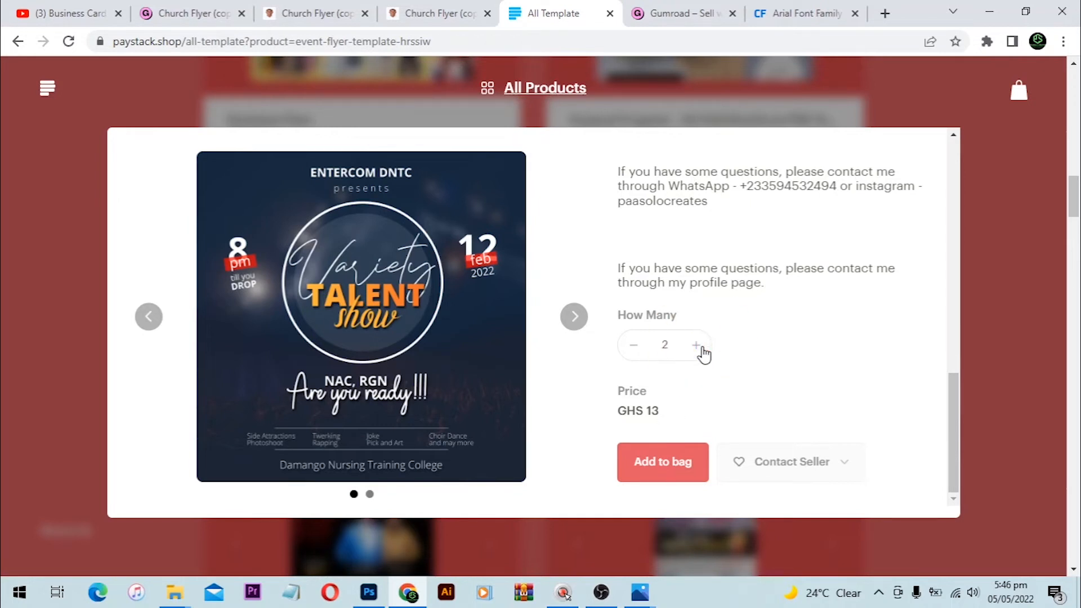
left_click(690, 379)
left_click(633, 346)
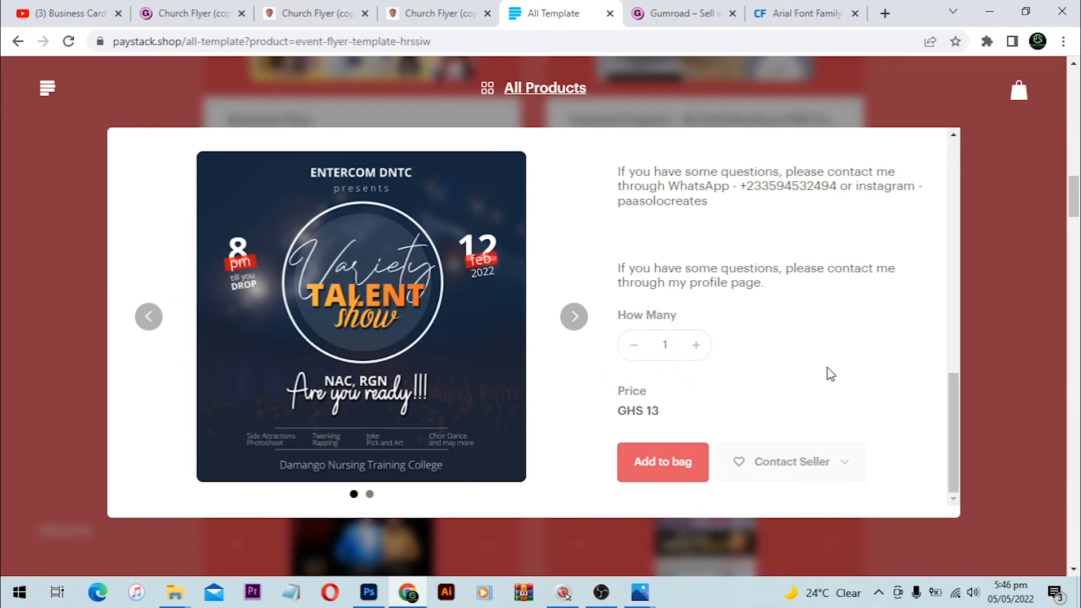
left_click(665, 463)
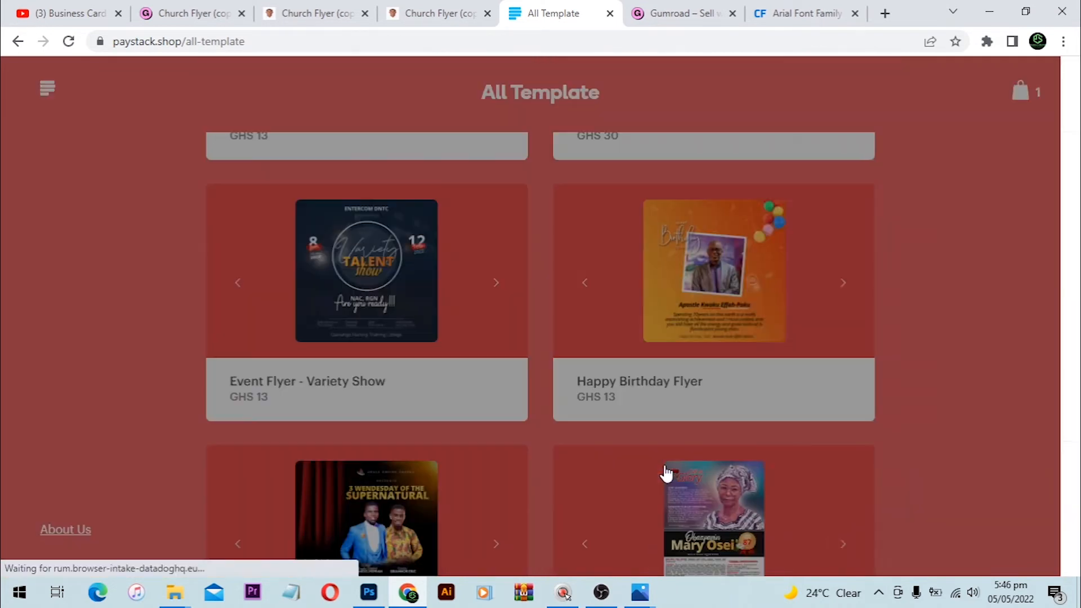
left_click(517, 222)
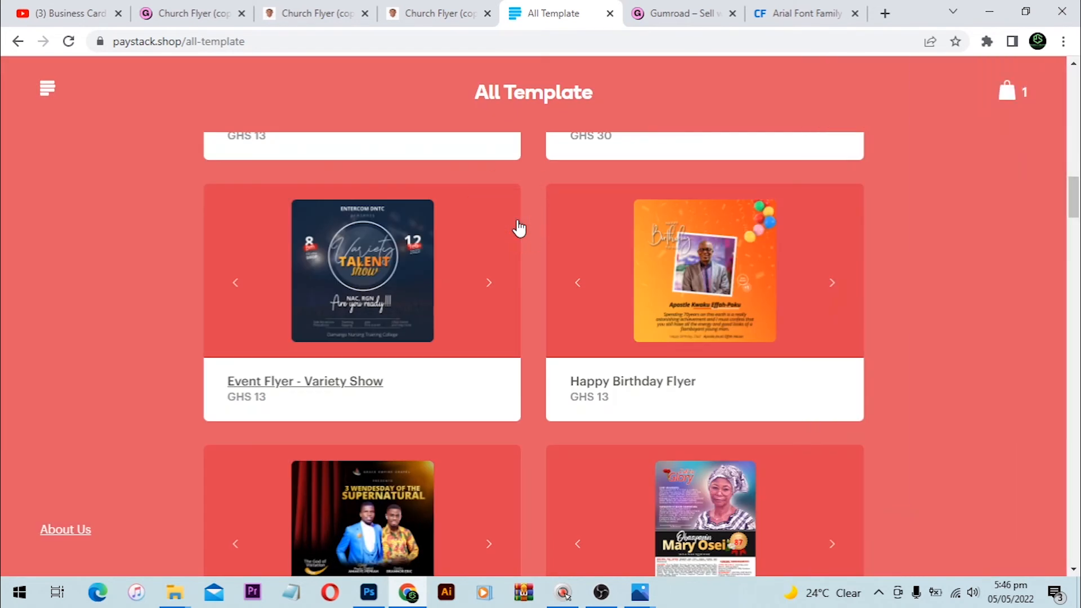
Step: Add the Funeral Poster and Invitation template to the bag as well
scroll(659, 278, "down", 7)
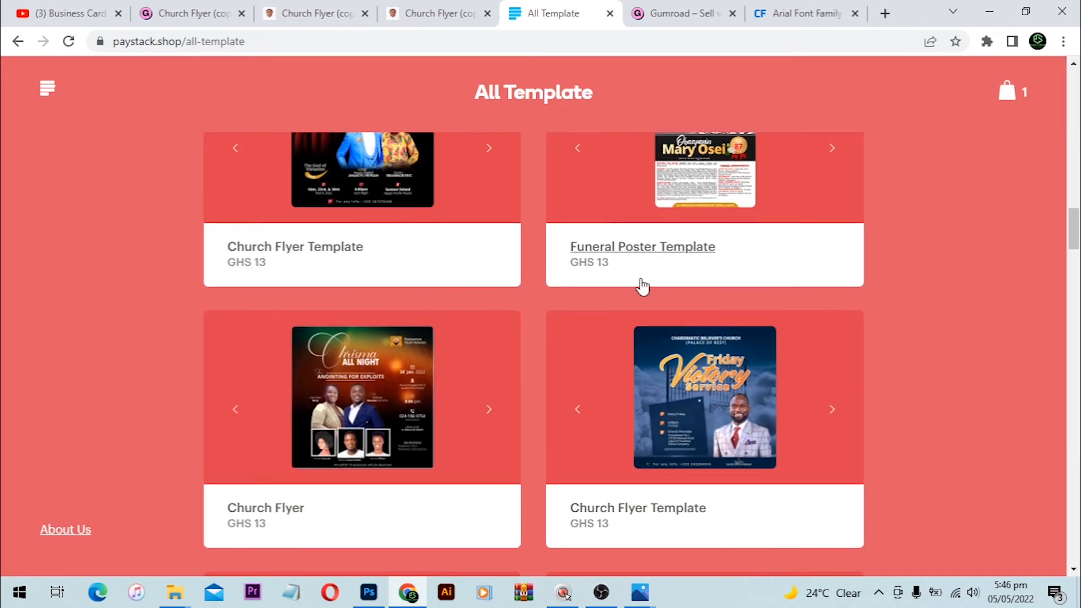
scroll(338, 405, "down", 6)
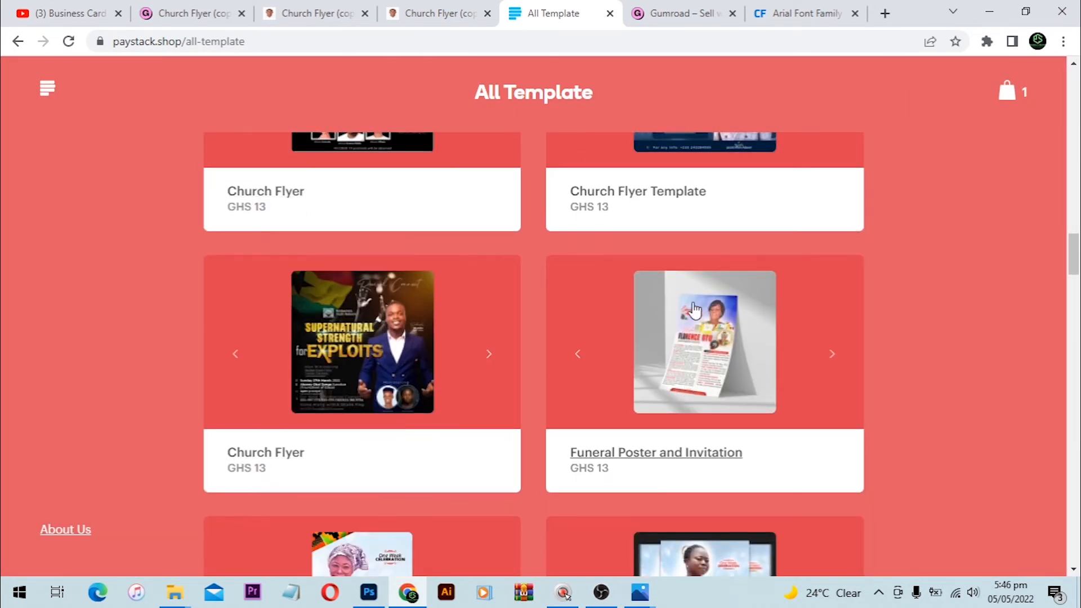
left_click(715, 342)
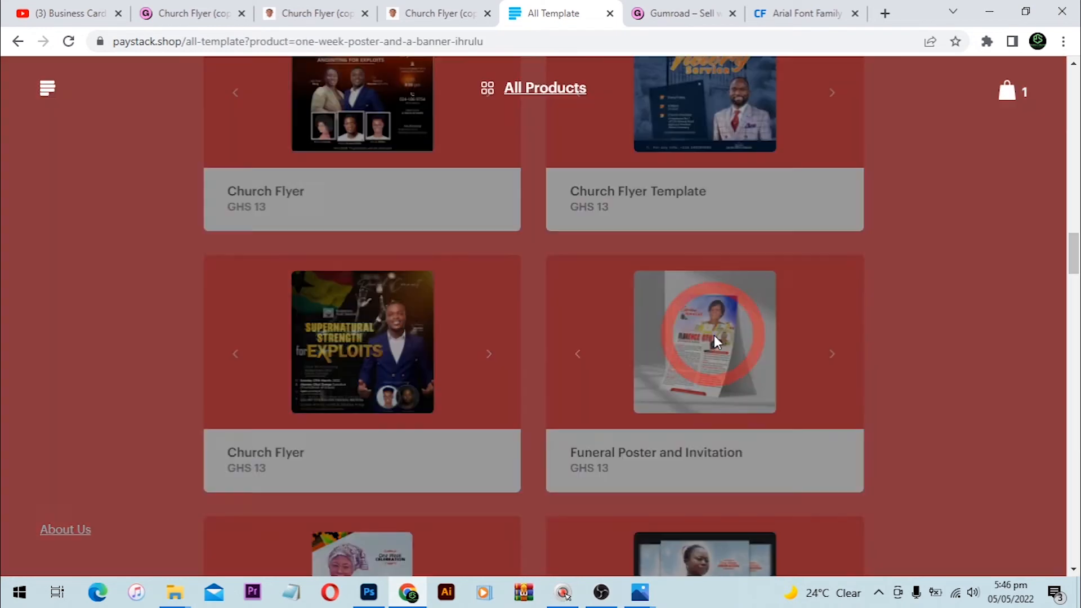
scroll(676, 366, "down", 6)
scroll(719, 335, "down", 6)
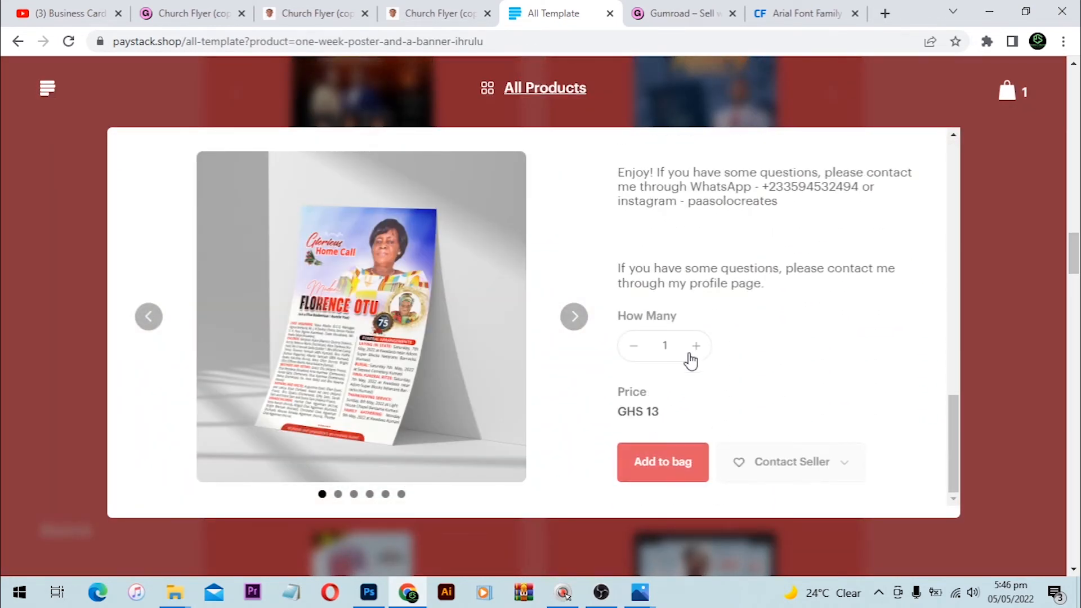
left_click(664, 465)
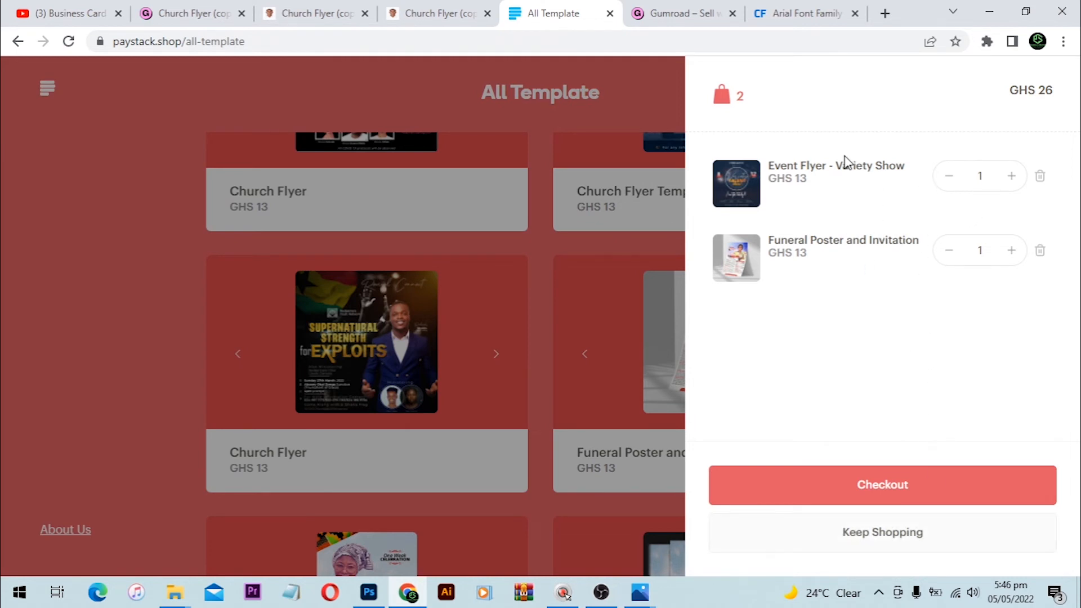
Step: Check out, autofill the buyer's saved name, e-mail and phone, and reach the GHS 26 review
left_click(876, 482)
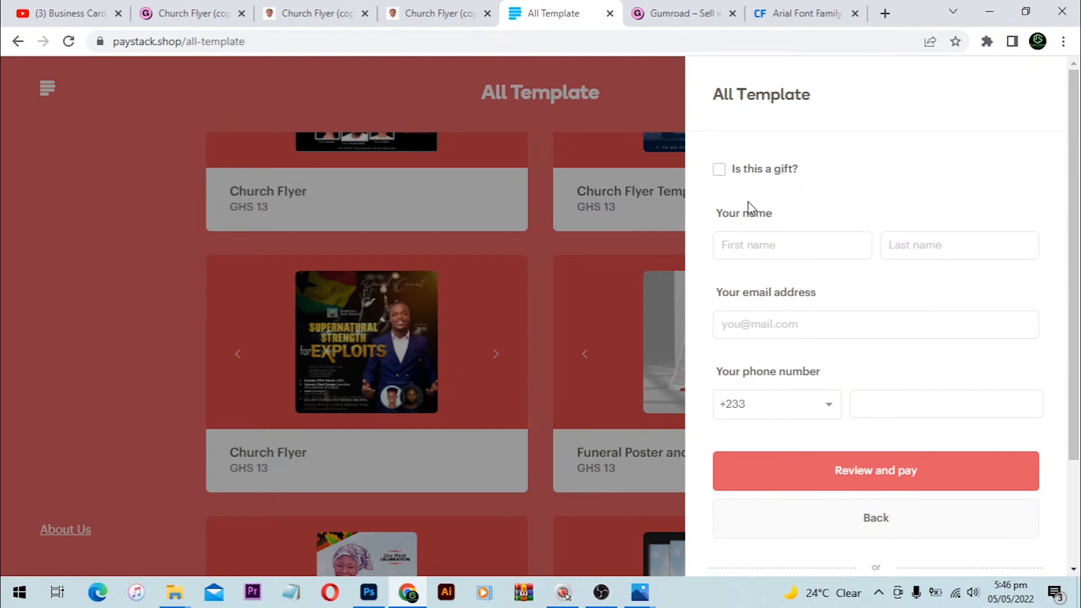
left_click(775, 250)
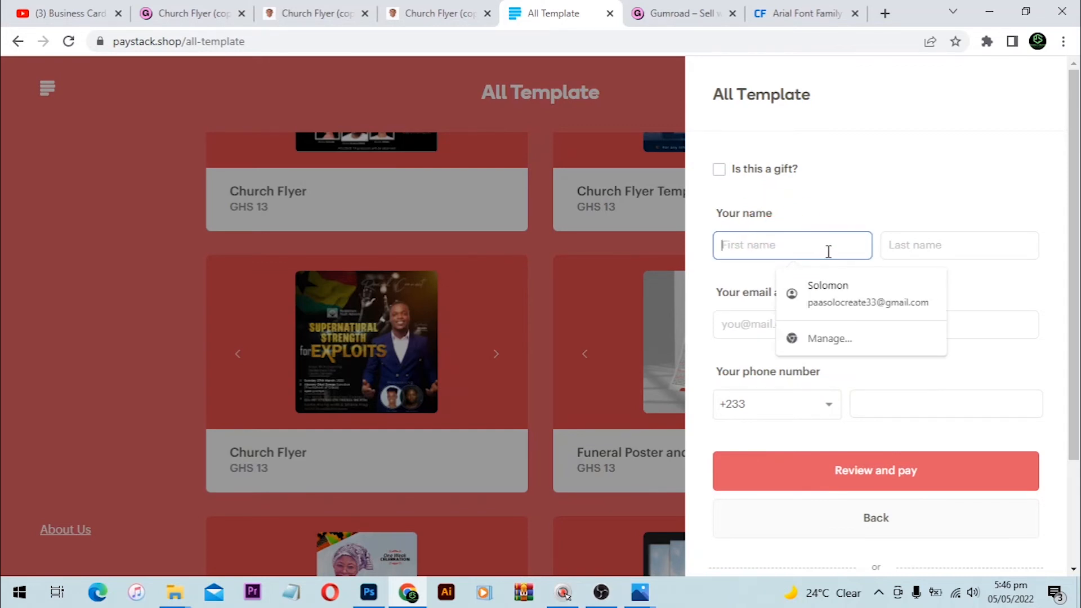
left_click(841, 290)
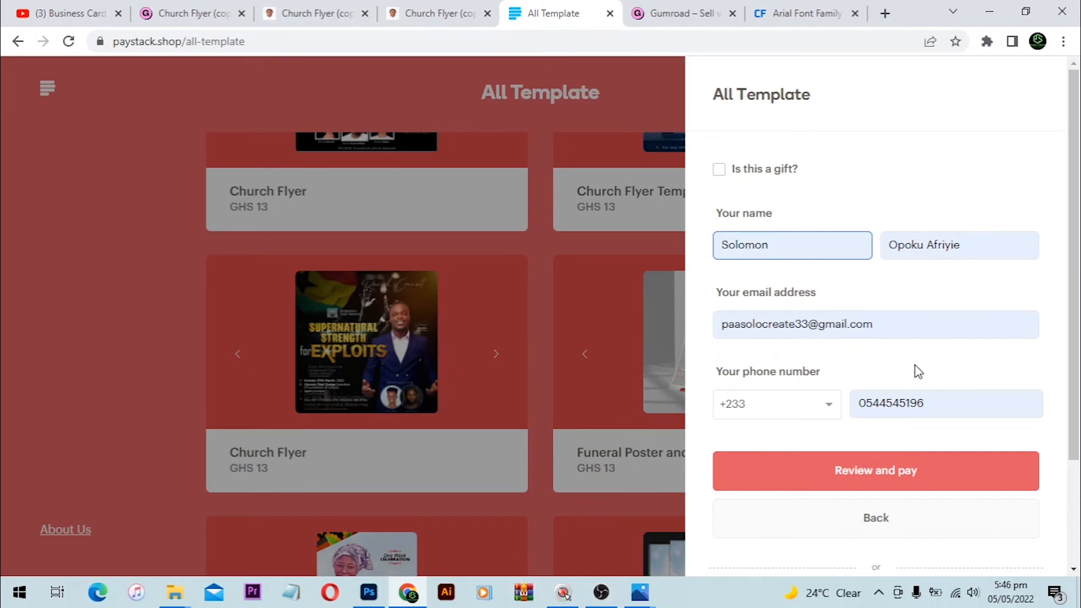
left_click(970, 407)
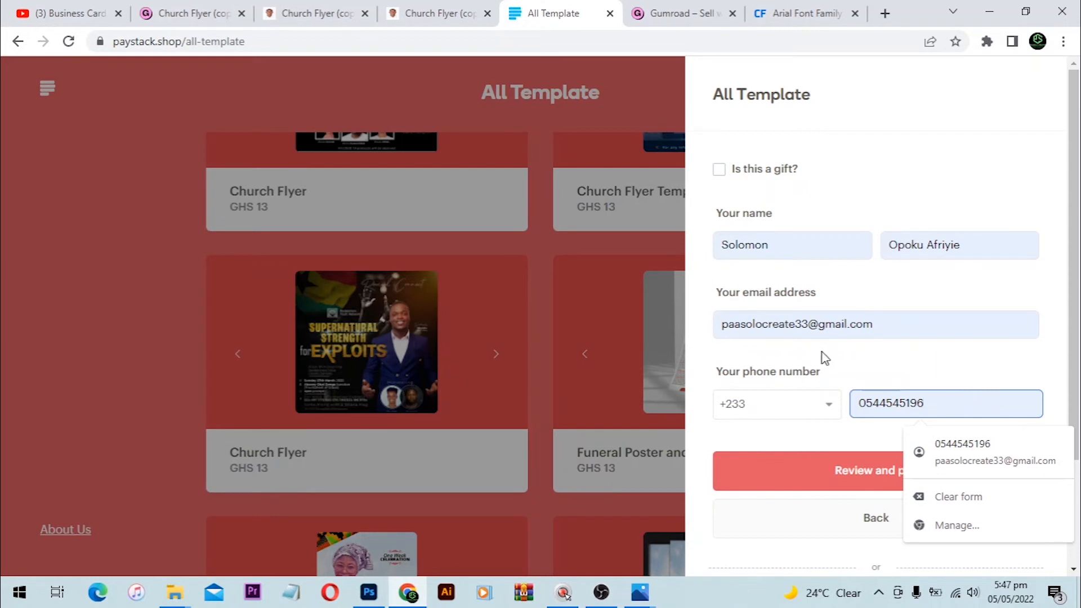
left_click(897, 323)
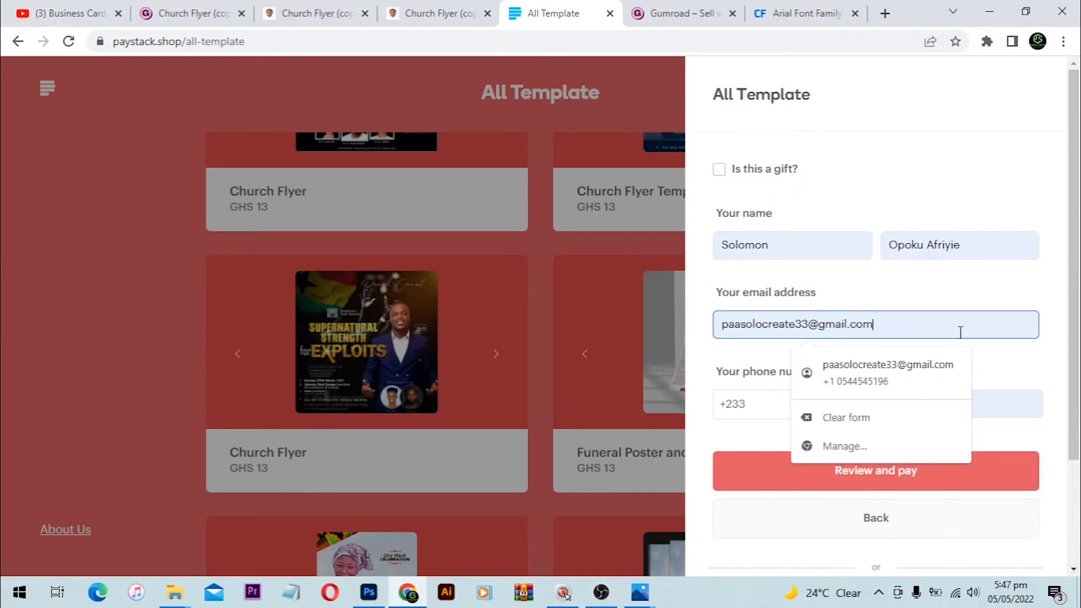
left_click(1010, 401)
scroll(859, 436, "down", 3)
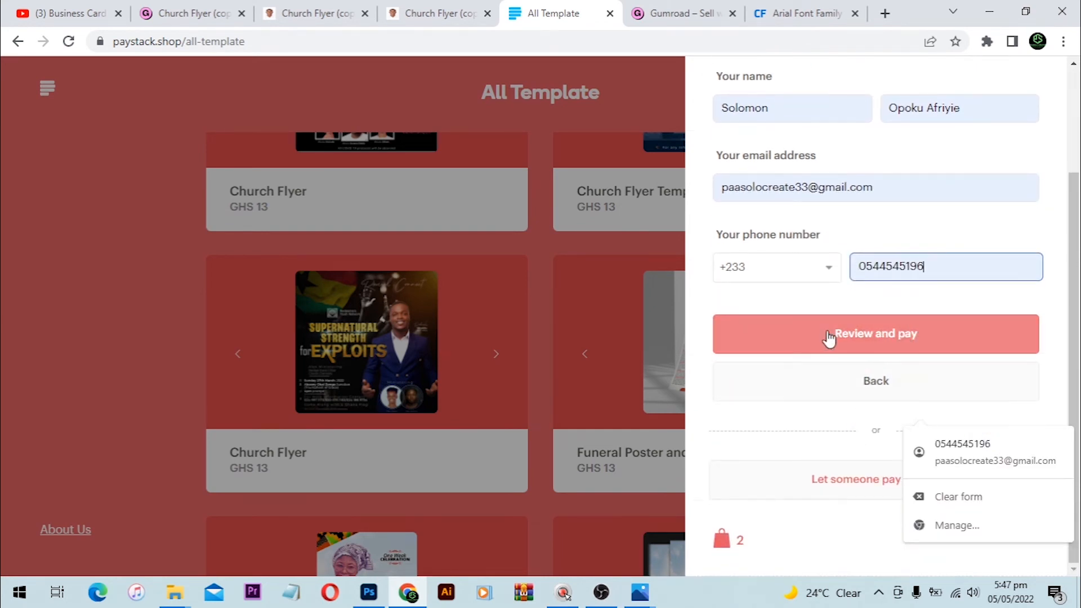
left_click(901, 332)
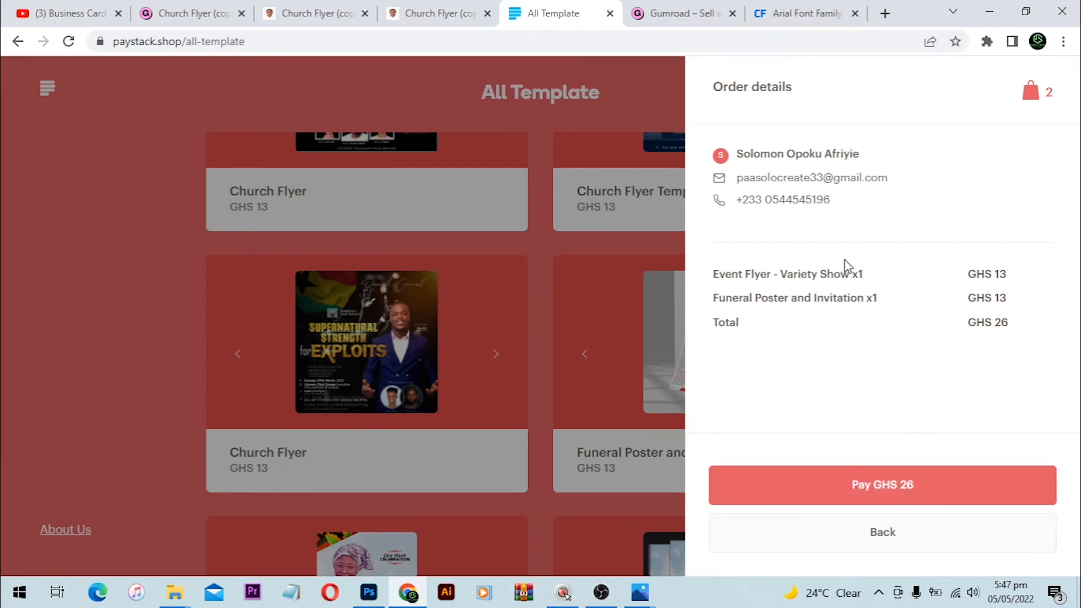
Step: Start the GHS 26 payment as Mobile Money with the buyer's saved number and MTN provider
left_click(943, 489)
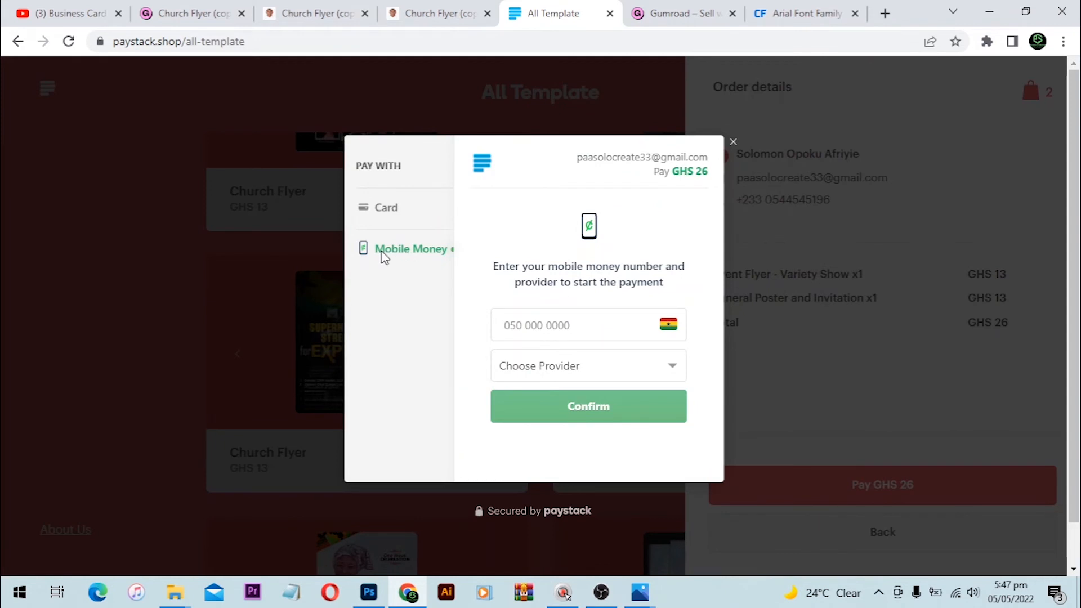
left_click(566, 325)
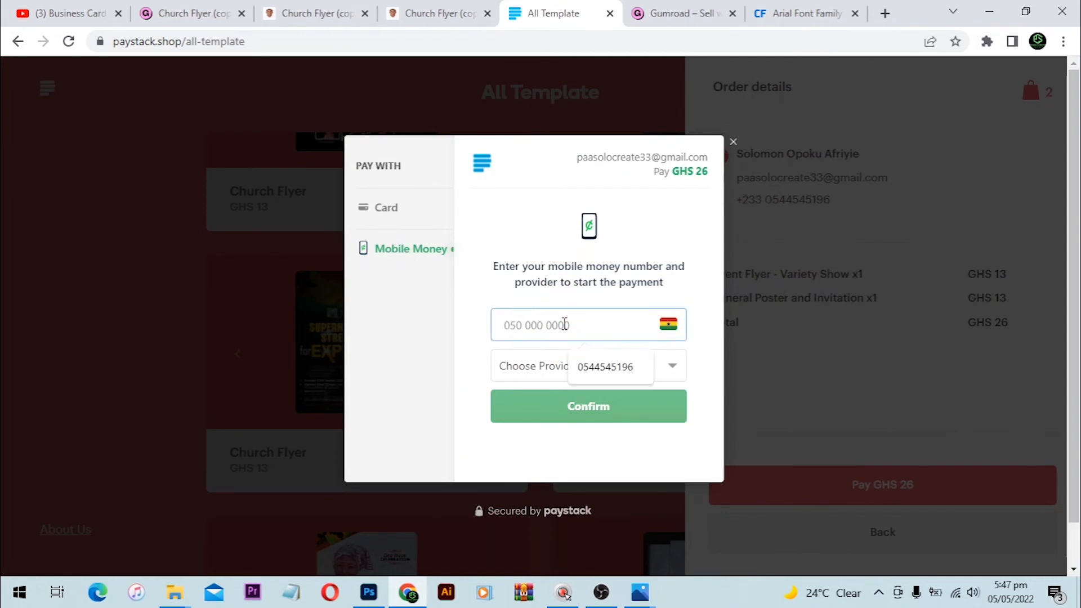
left_click(591, 366)
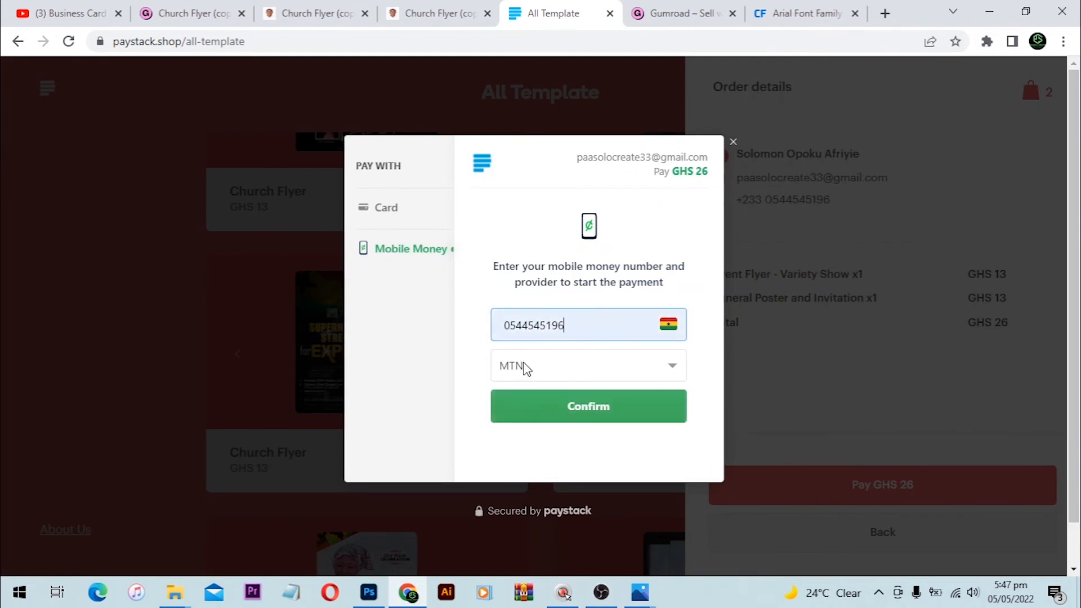
left_click(544, 365)
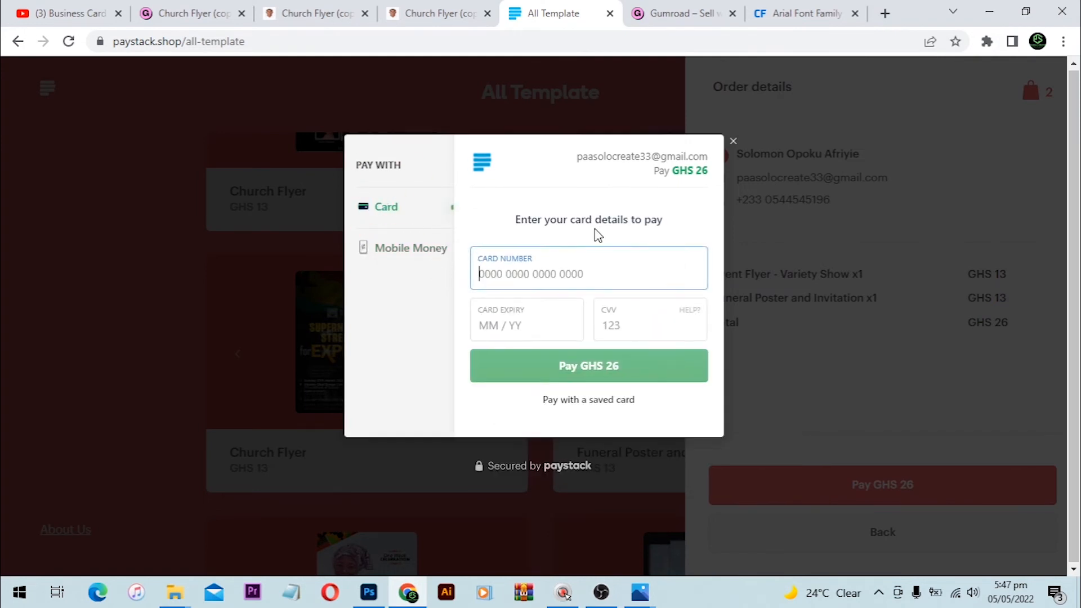
Step: Check the Card option's number, expiry and security code fields, then return to Mobile Money
left_click(583, 273)
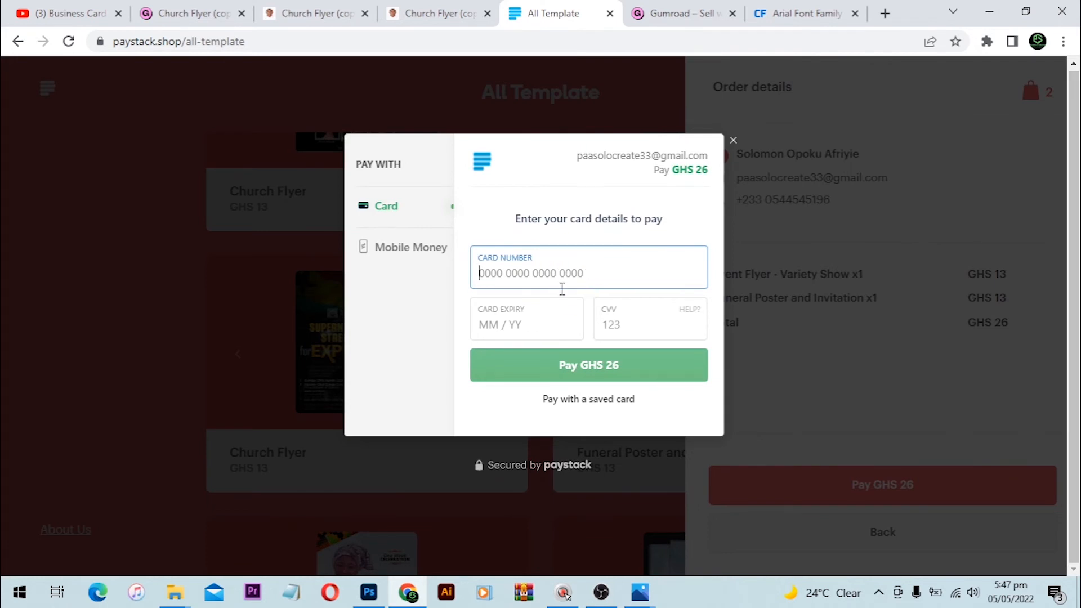
left_click(513, 319)
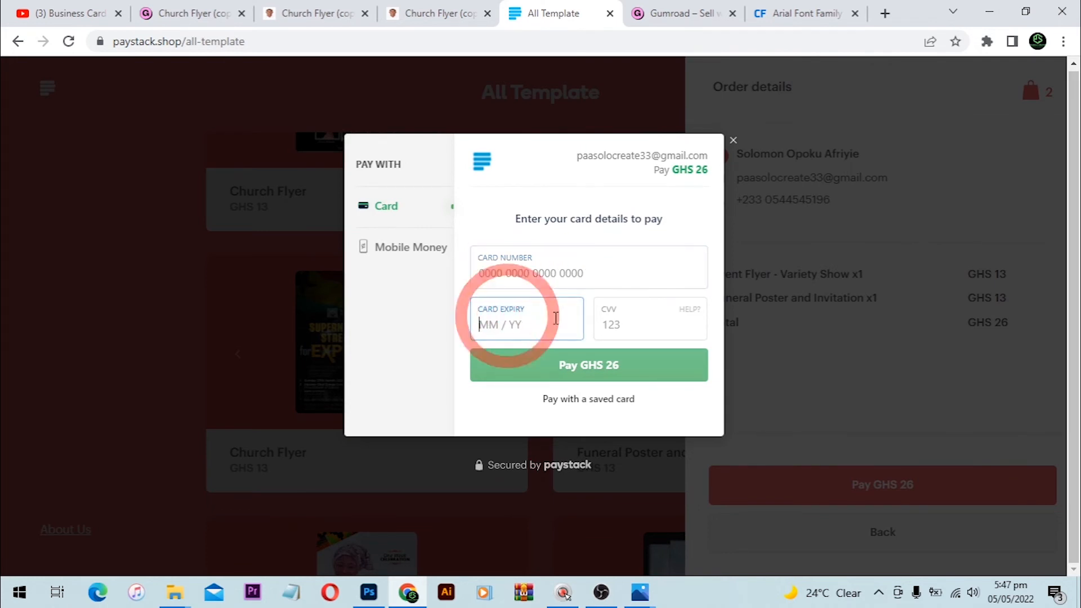
left_click(672, 323)
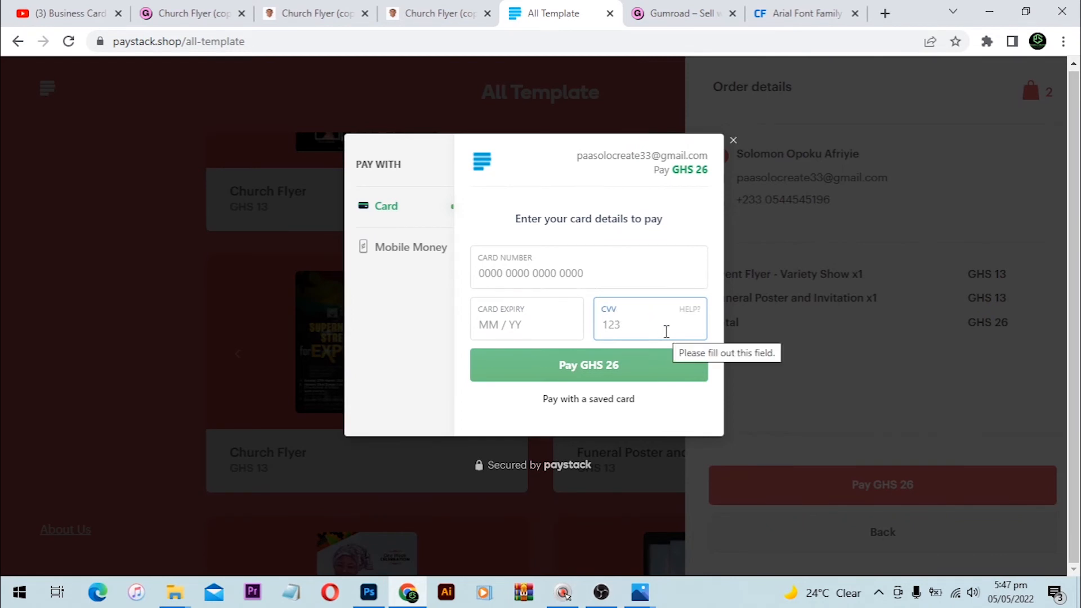
left_click(420, 249)
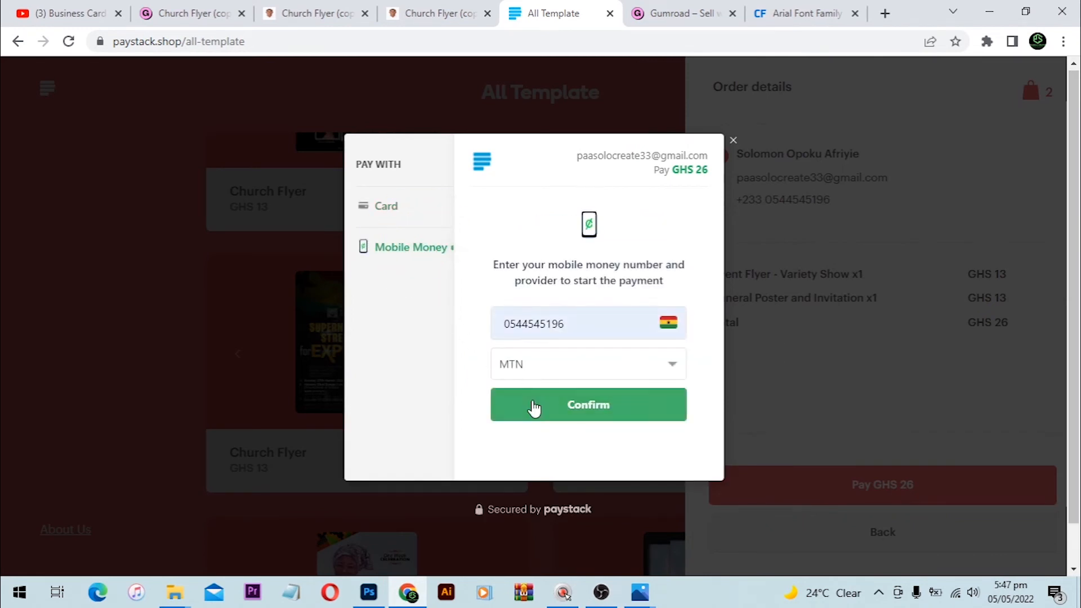
Step: Confirm the GHS 26 Mobile Money payment and approve it until 'Boom! Thank you for your order!' appears
left_click(597, 394)
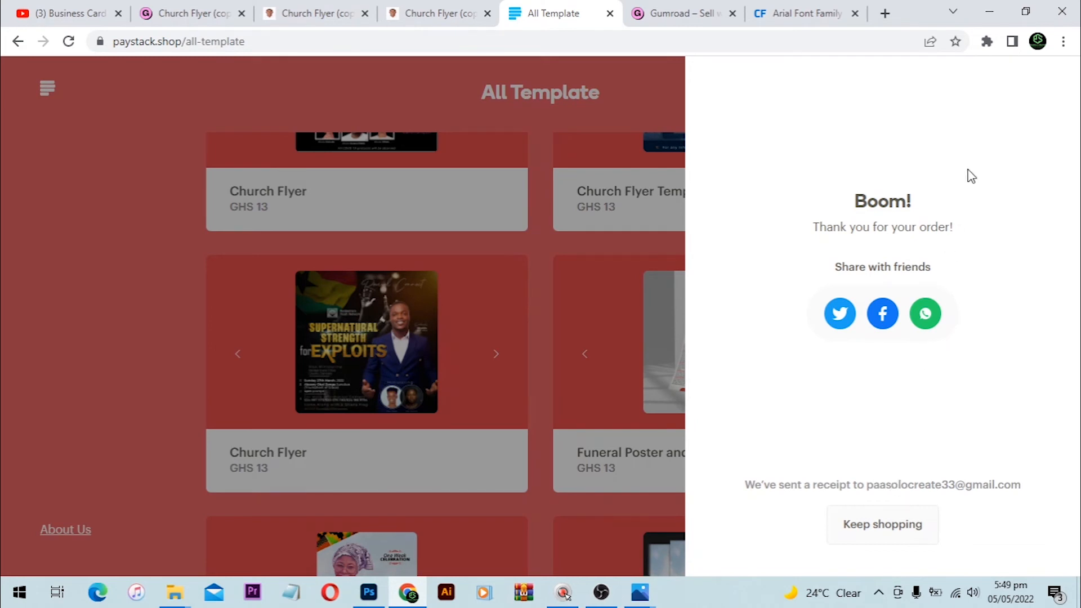
Step: Open a new Chrome tab and go to Gmail to find the Paystack receipt
left_click(884, 14)
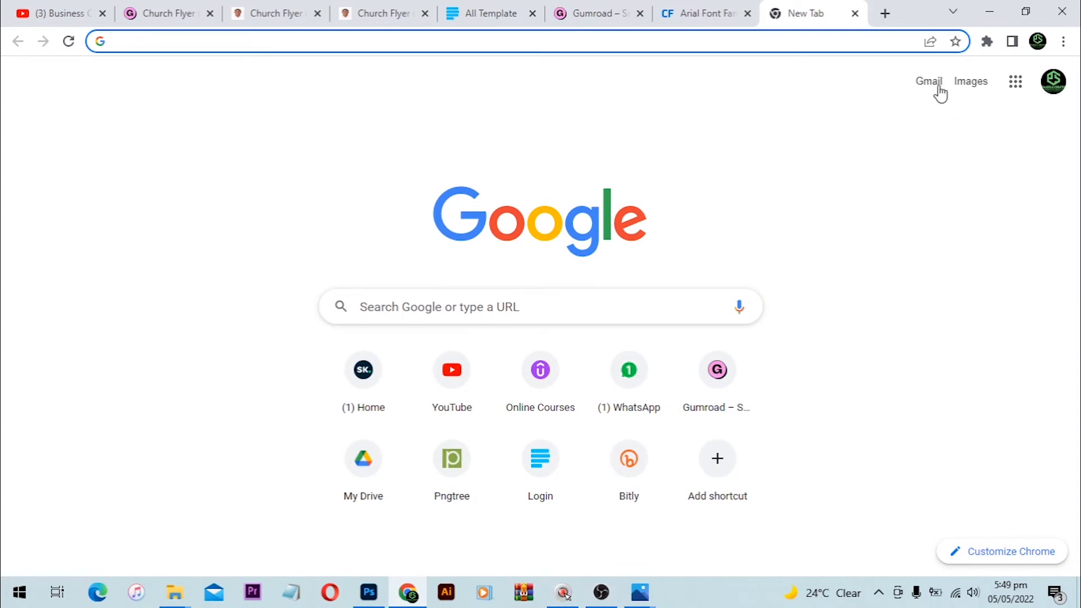
left_click(929, 82)
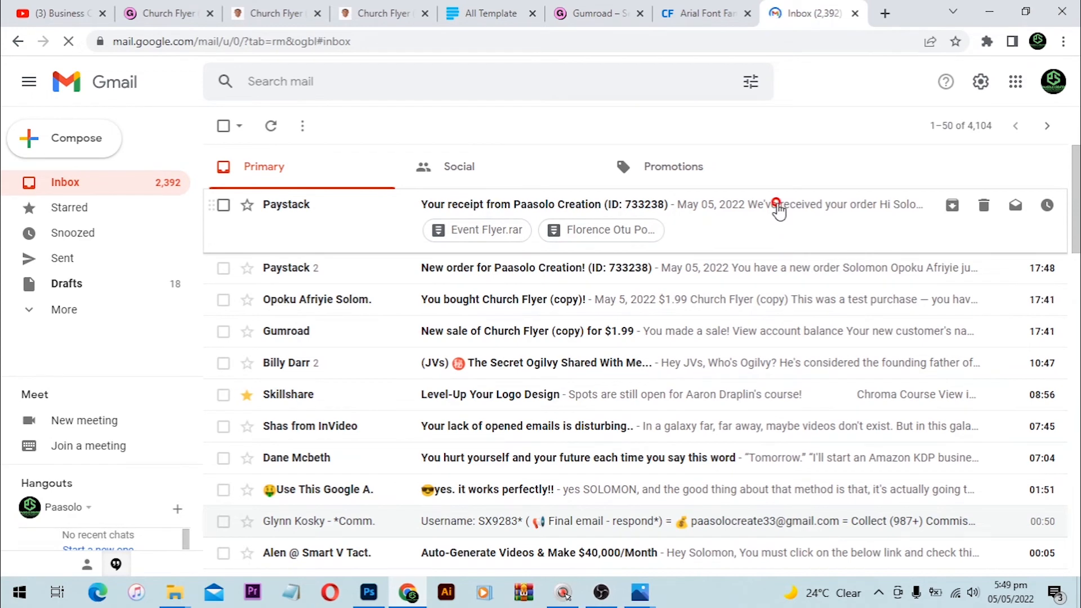
Step: Open the Paystack receipt email and download its Event Flyer.rar attachment
left_click(780, 212)
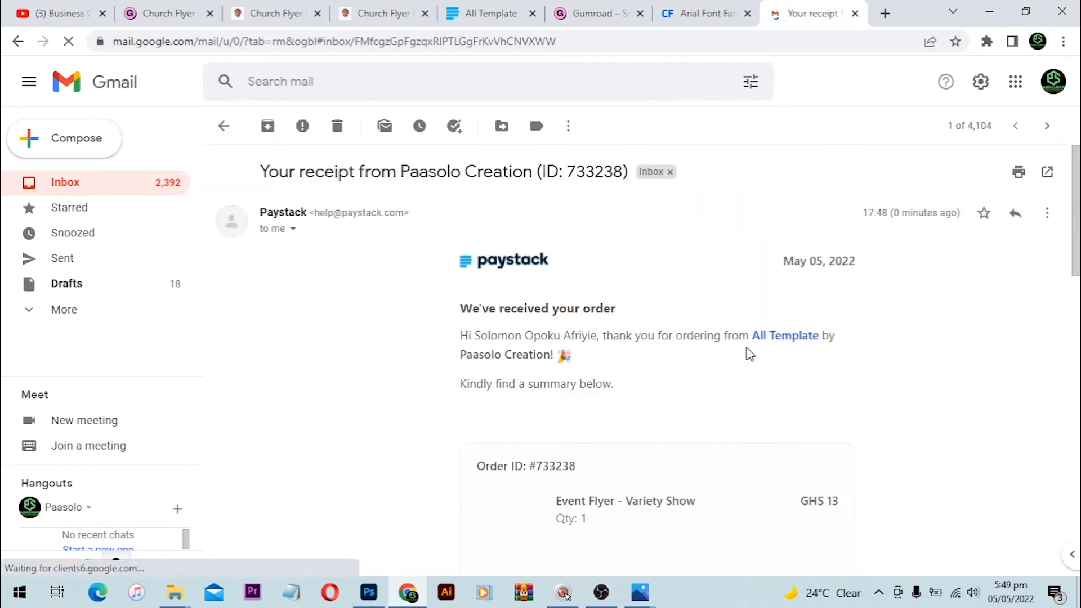
scroll(748, 355, "down", 4)
scroll(732, 352, "up", 1)
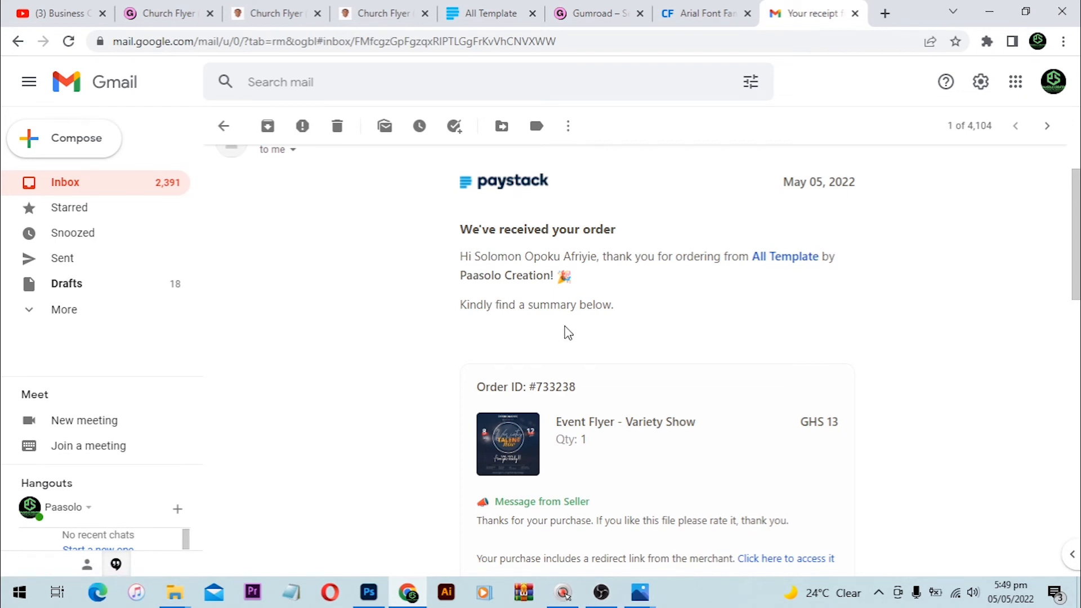
scroll(628, 326, "down", 1)
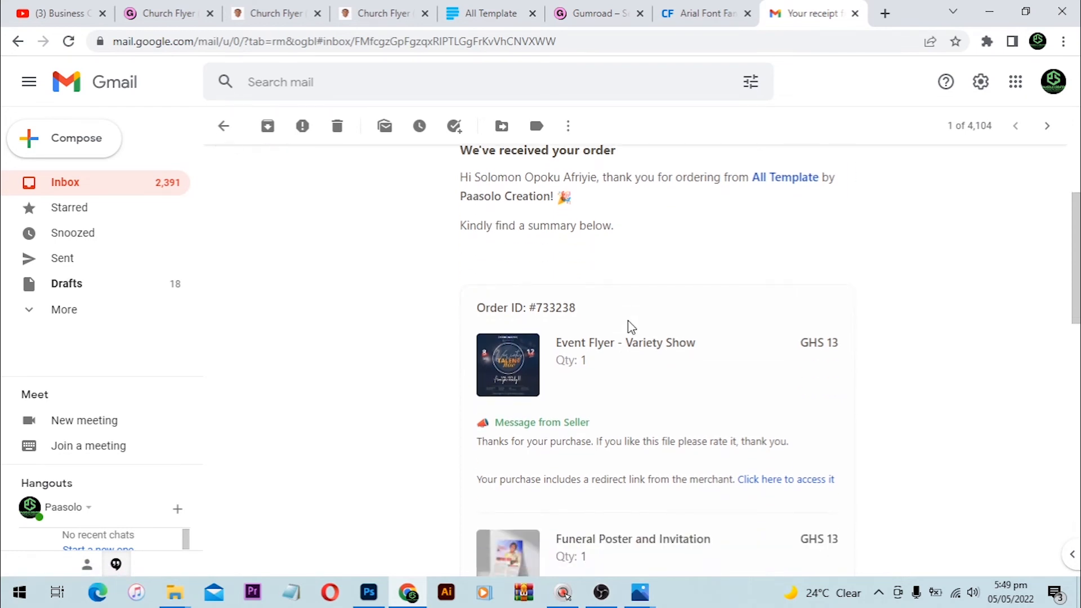
scroll(613, 344, "down", 1)
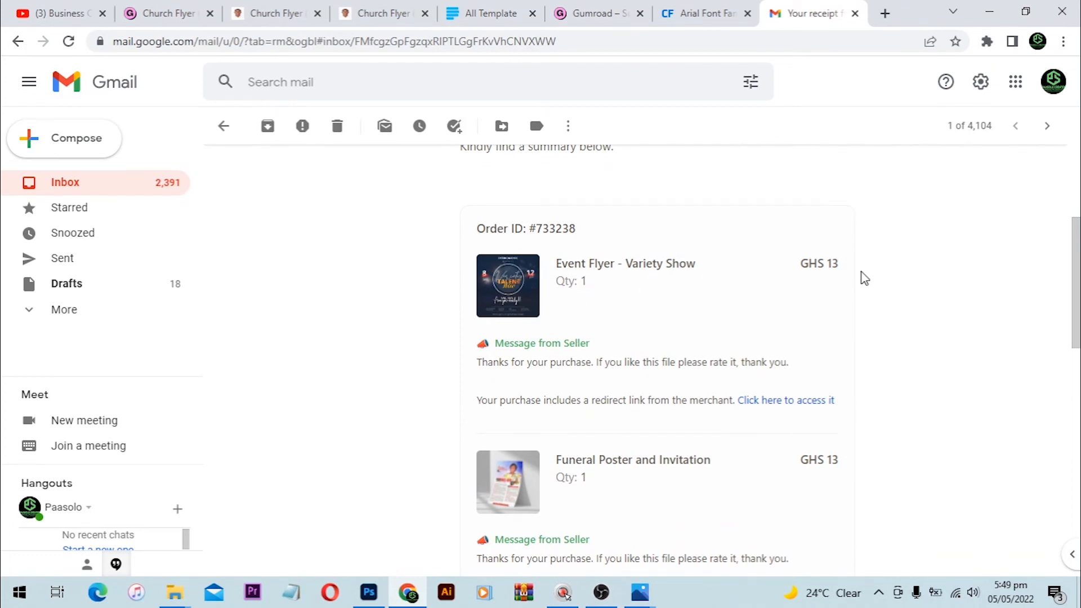
scroll(707, 314, "down", 1)
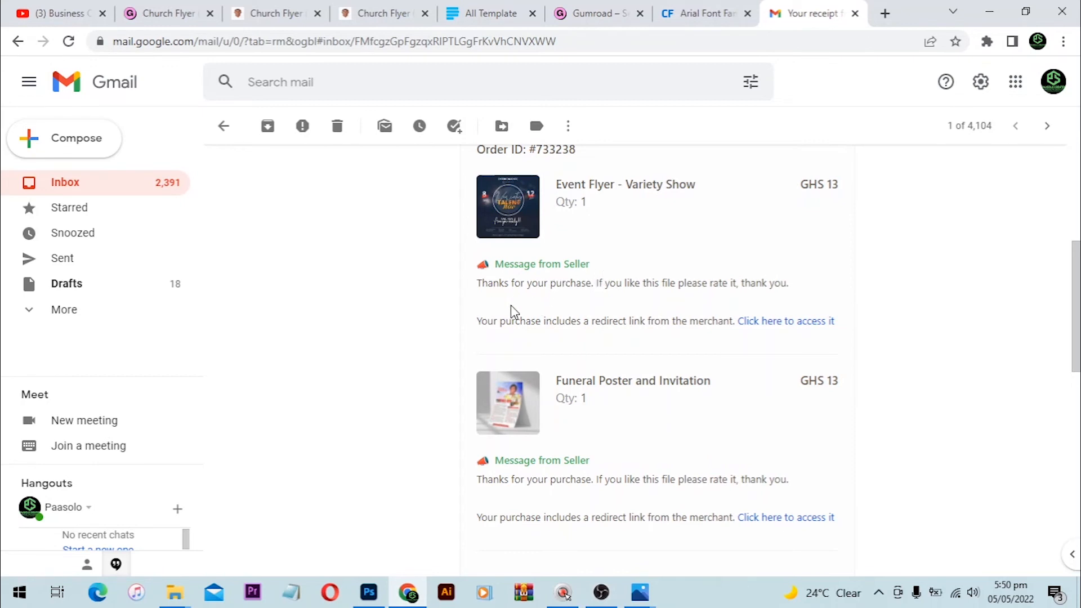
scroll(751, 305, "down", 1)
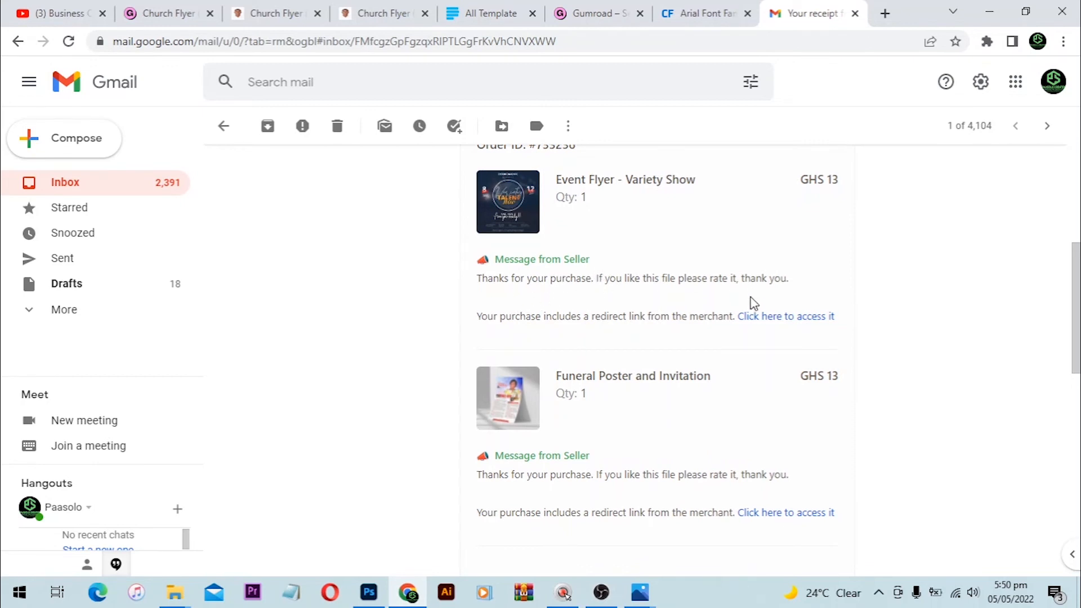
scroll(754, 304, "down", 7)
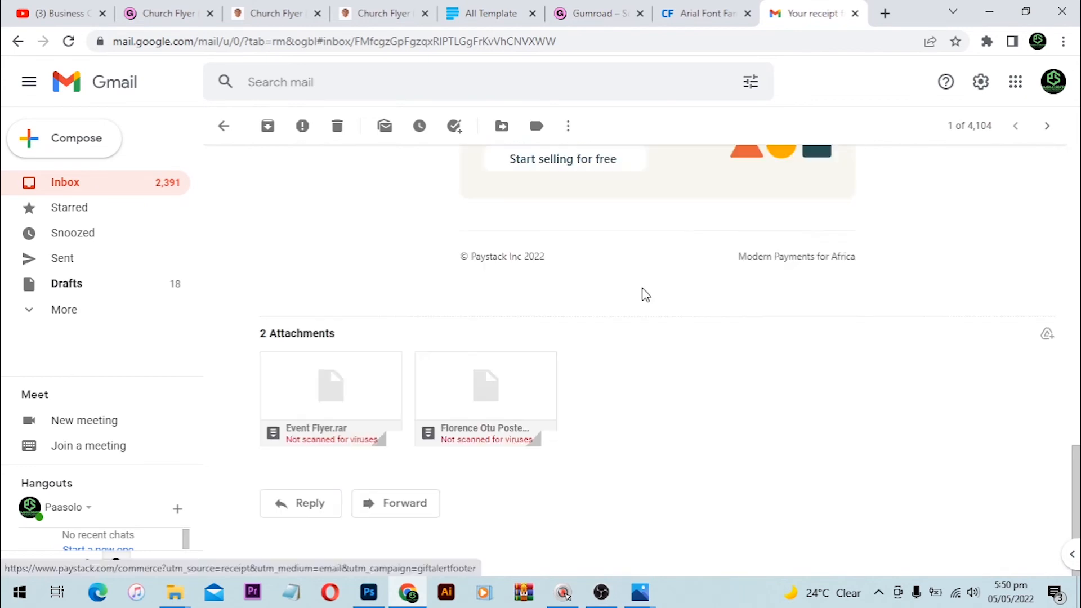
scroll(645, 294, "up", 1)
scroll(646, 294, "up", 10)
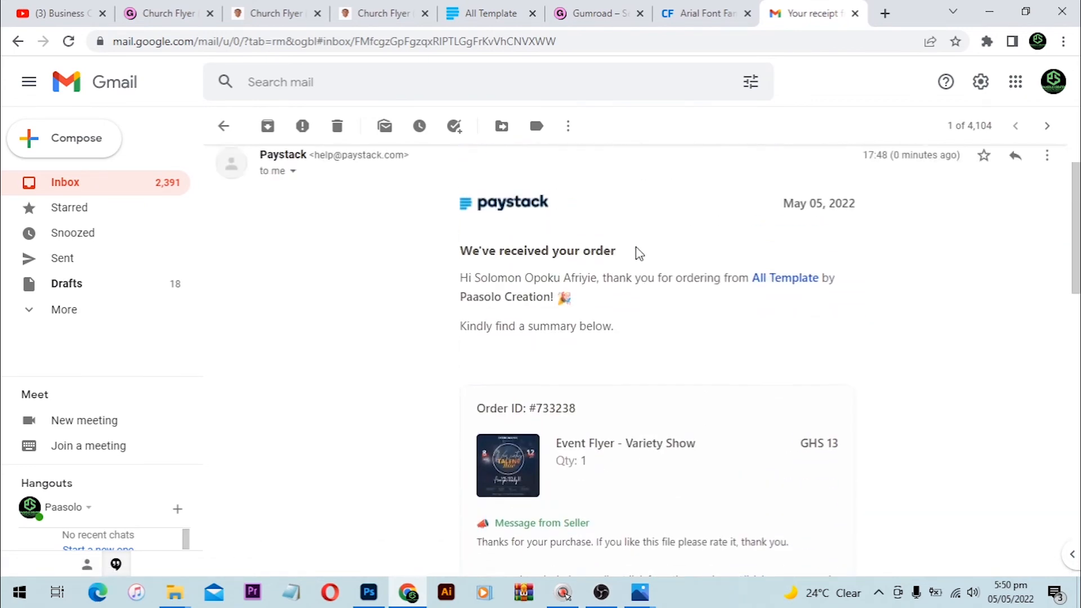
scroll(648, 256, "down", 12)
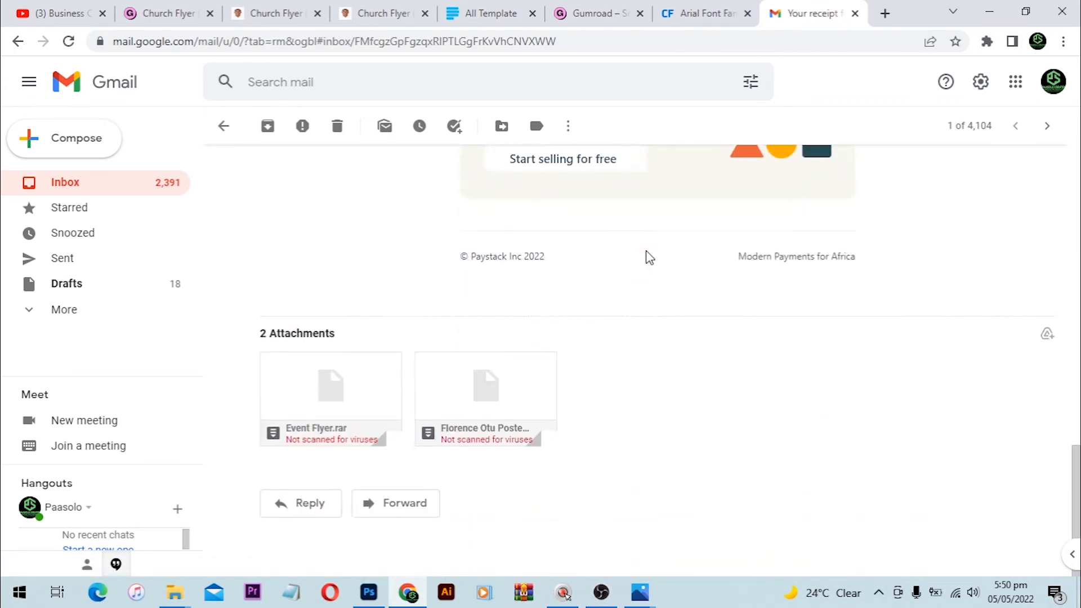
scroll(647, 257, "up", 5)
scroll(648, 247, "up", 4)
scroll(647, 243, "down", 10)
mouse_move(307, 404)
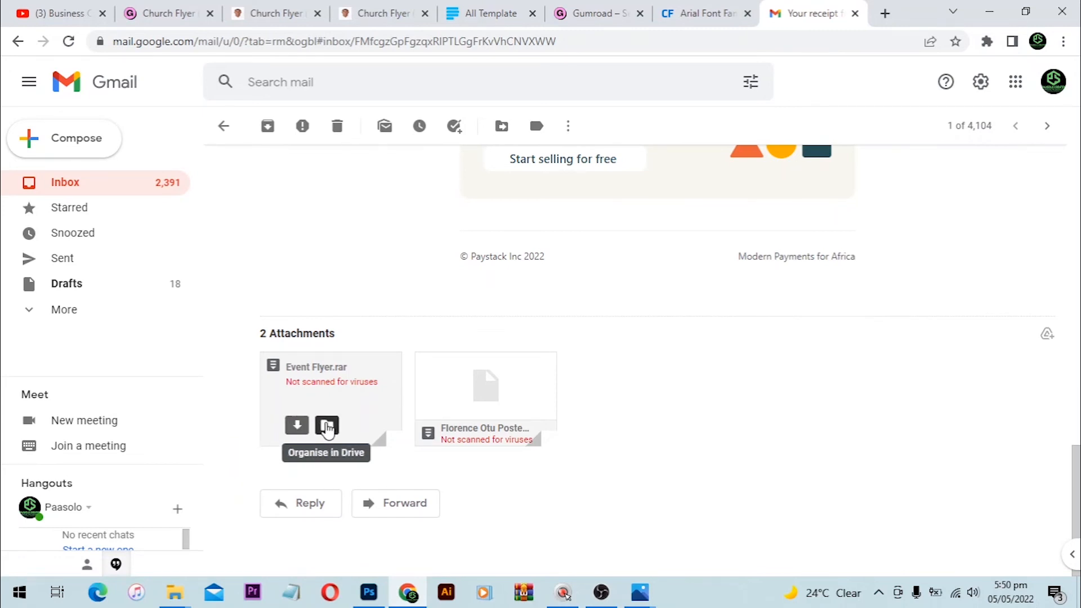
left_click(297, 432)
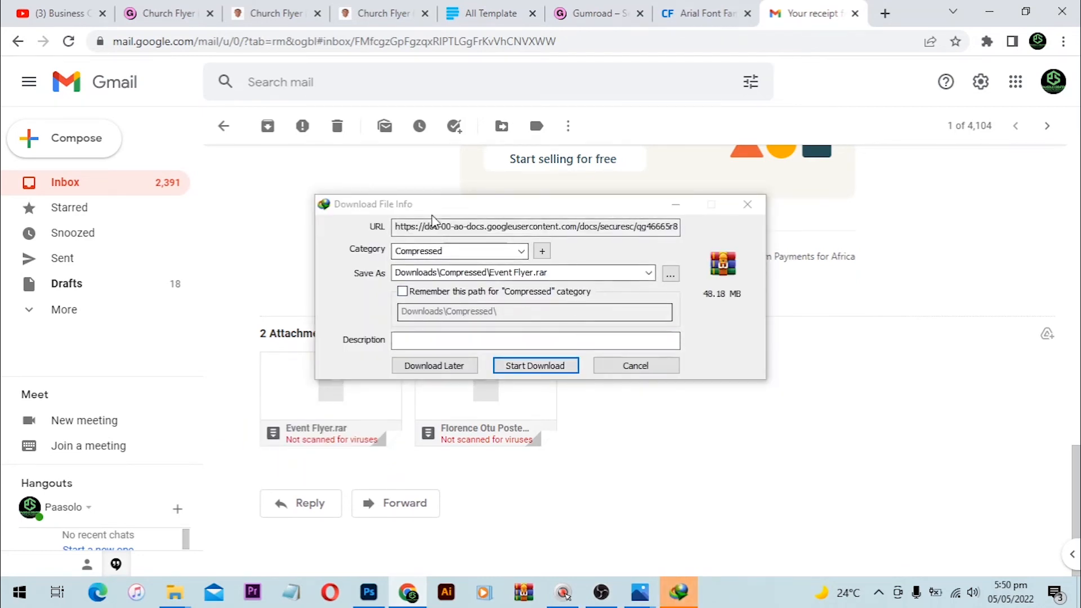
Step: Download the 48.18 MB Event Flyer.rar with IDM and open its Compressed folder
left_click(527, 366)
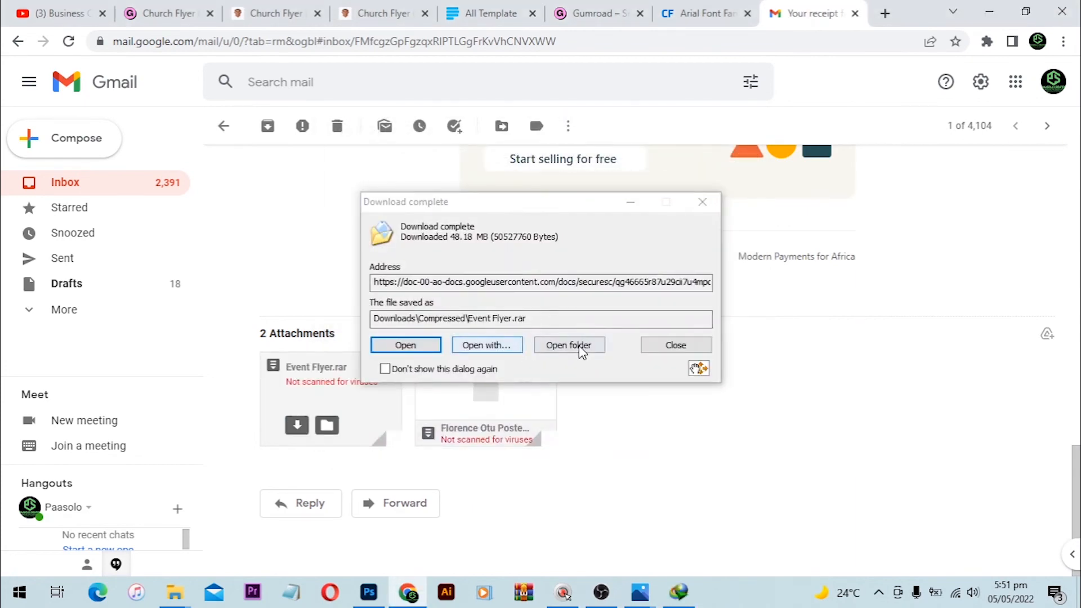
left_click(593, 345)
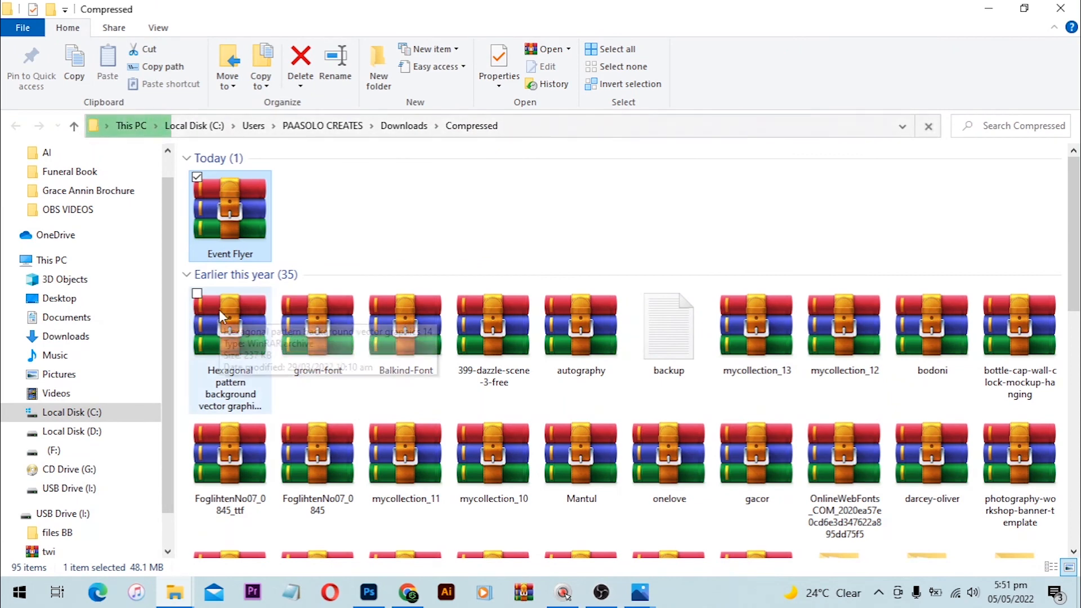
Step: Open Event Flyer.rar in WinRAR, preview ENTERCOM DNTC.jpg, then open ENTERCOM DNTC.psd
key("Return")
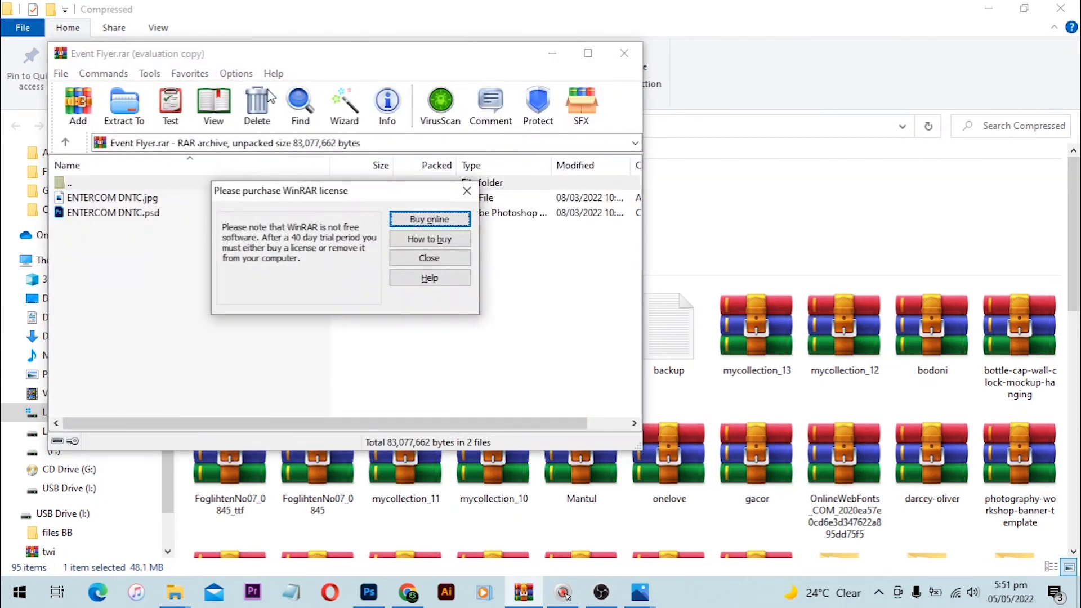
left_click(430, 258)
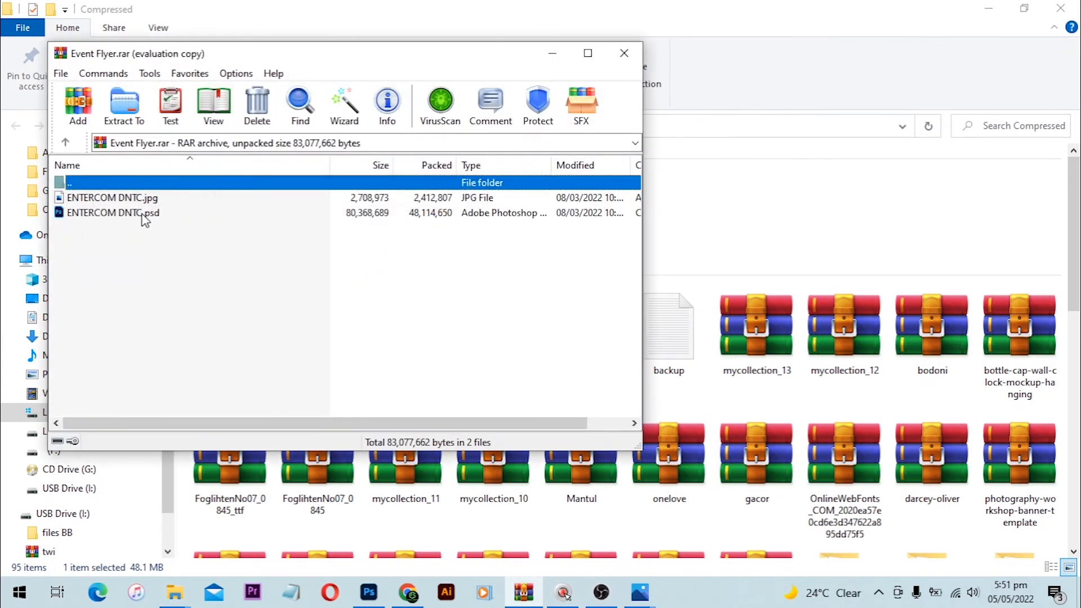
double_click(102, 199)
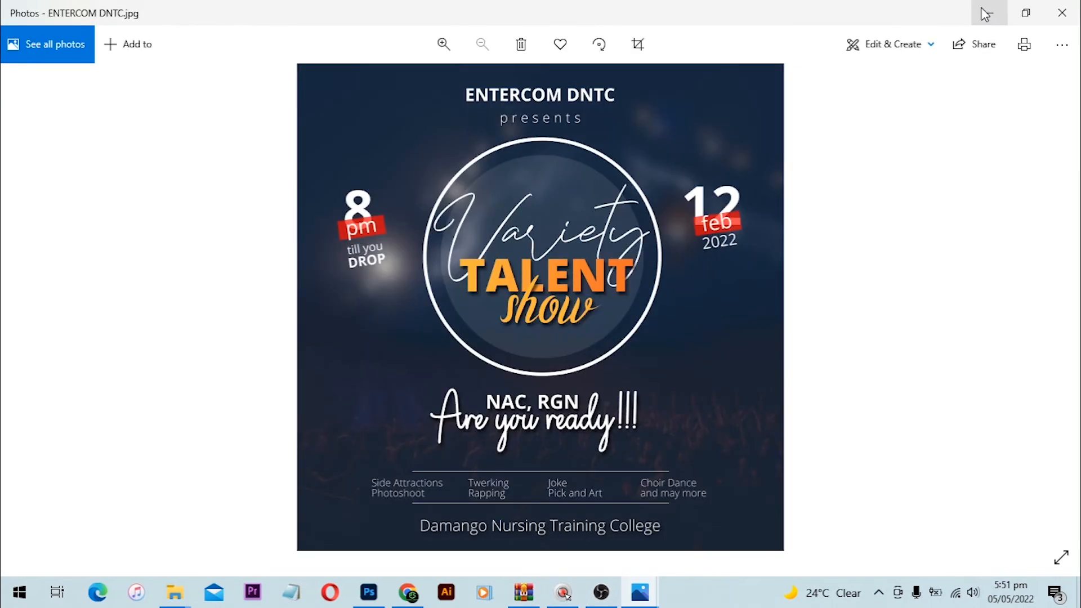
left_click(986, 13)
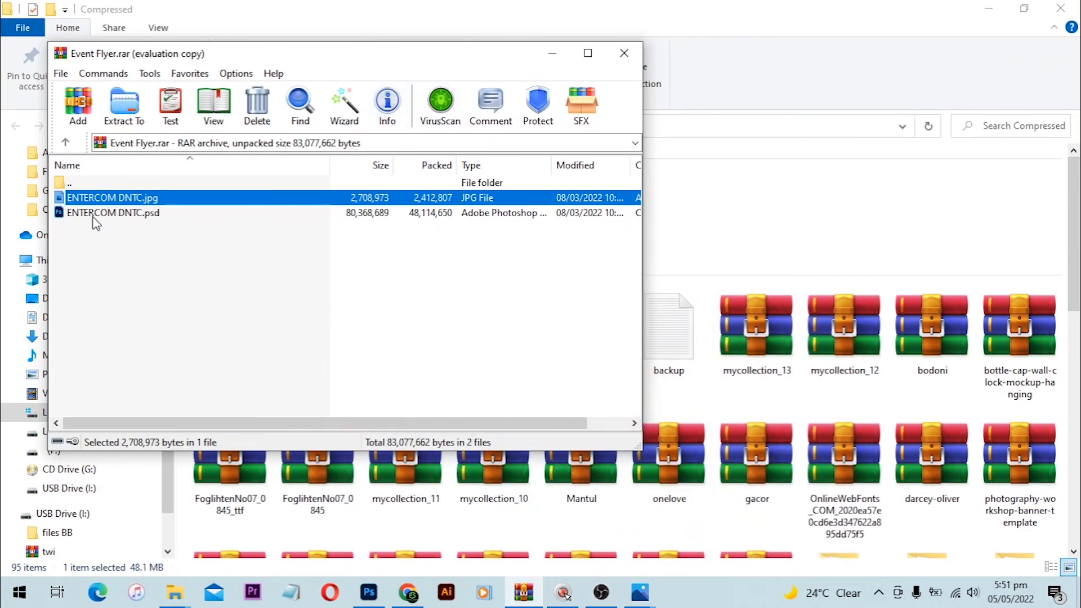
double_click(95, 213)
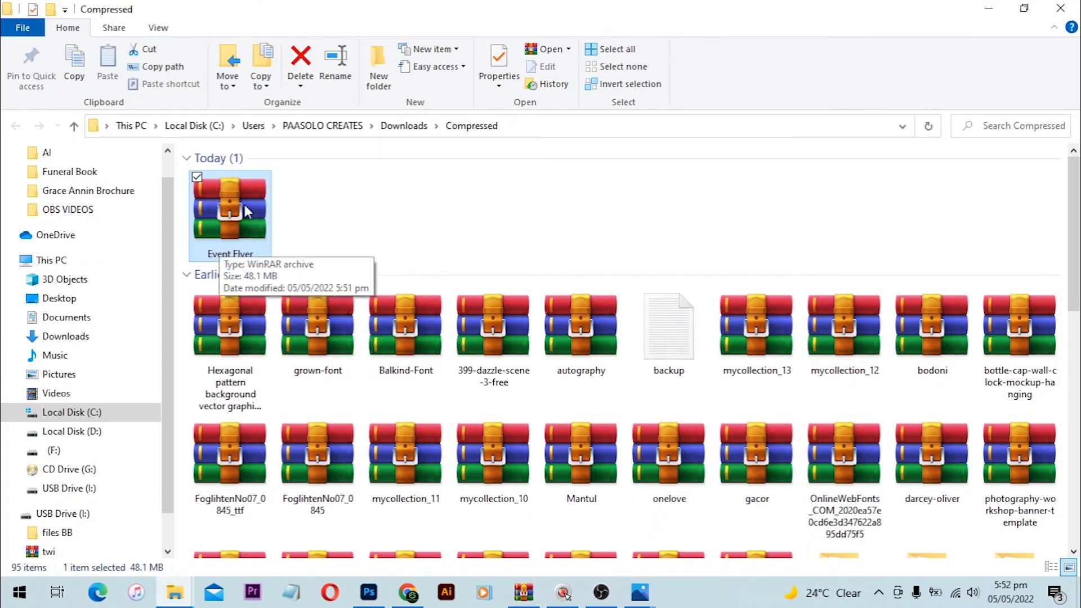
Step: Extract Event Flyer here, then permanently delete both extracted ENTERCOM DNTC files
right_click(245, 204)
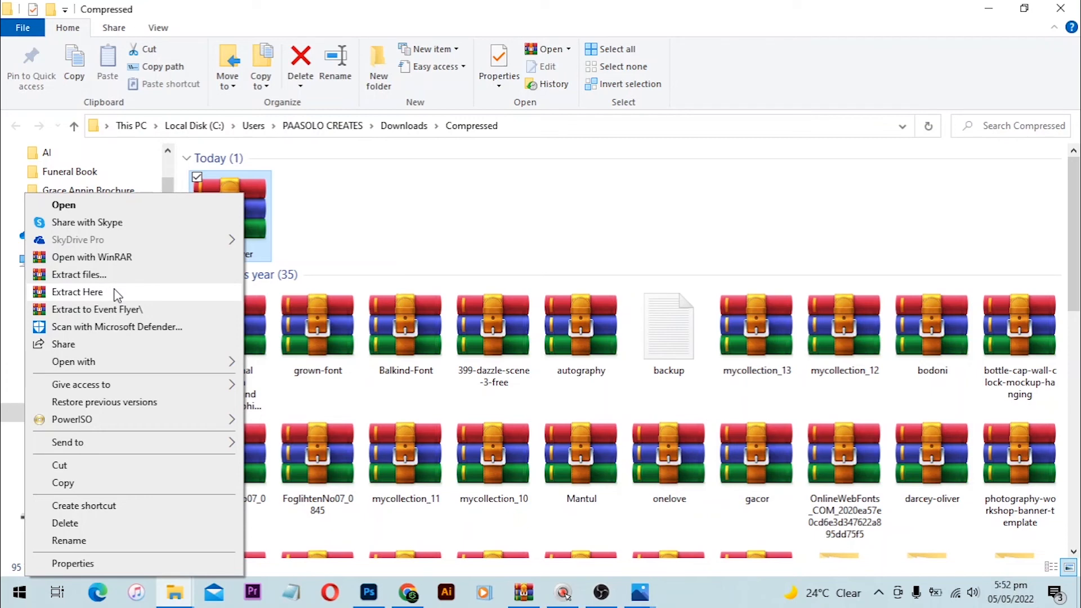
left_click(77, 291)
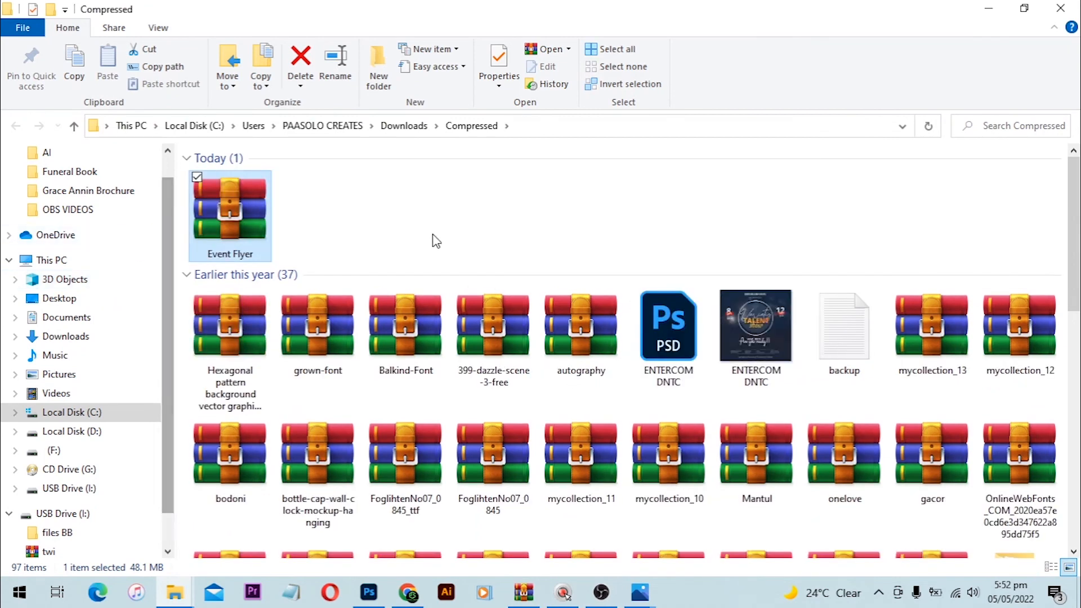
left_click(698, 345)
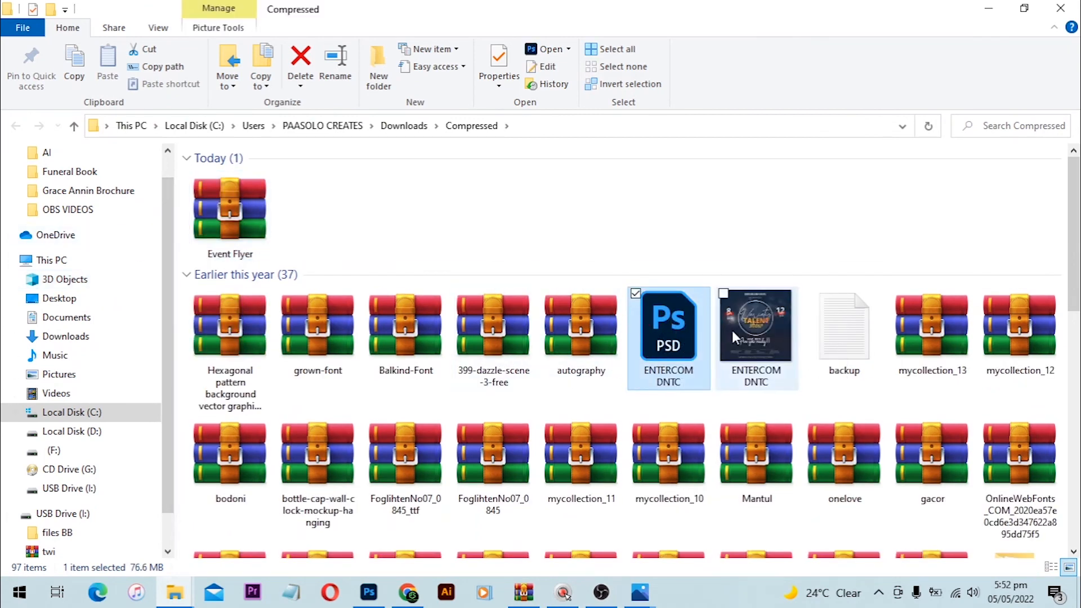
left_click(748, 329, "shift")
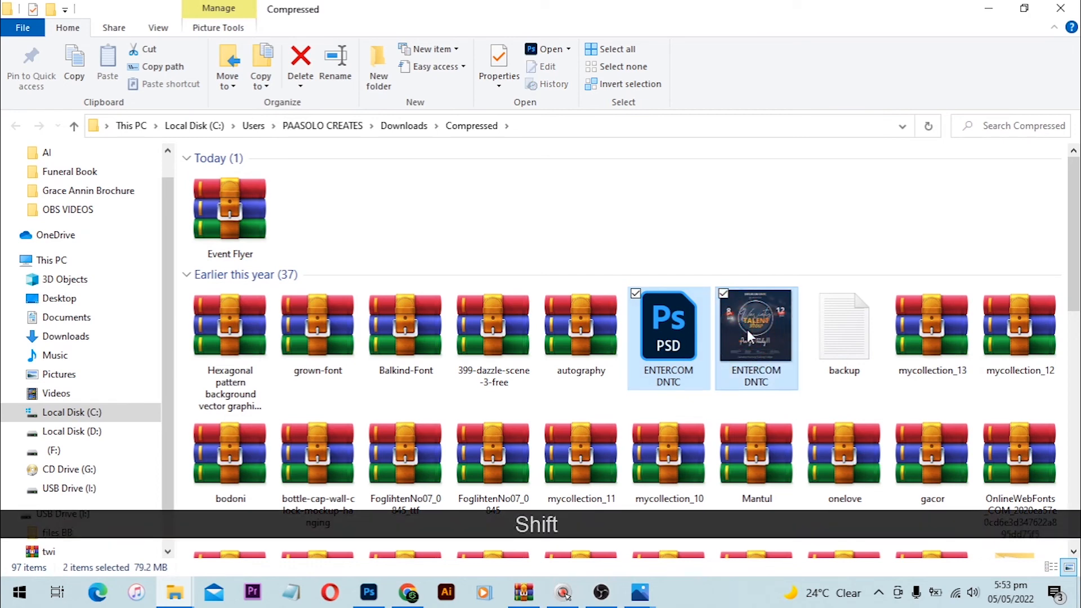
key("shift+Delete")
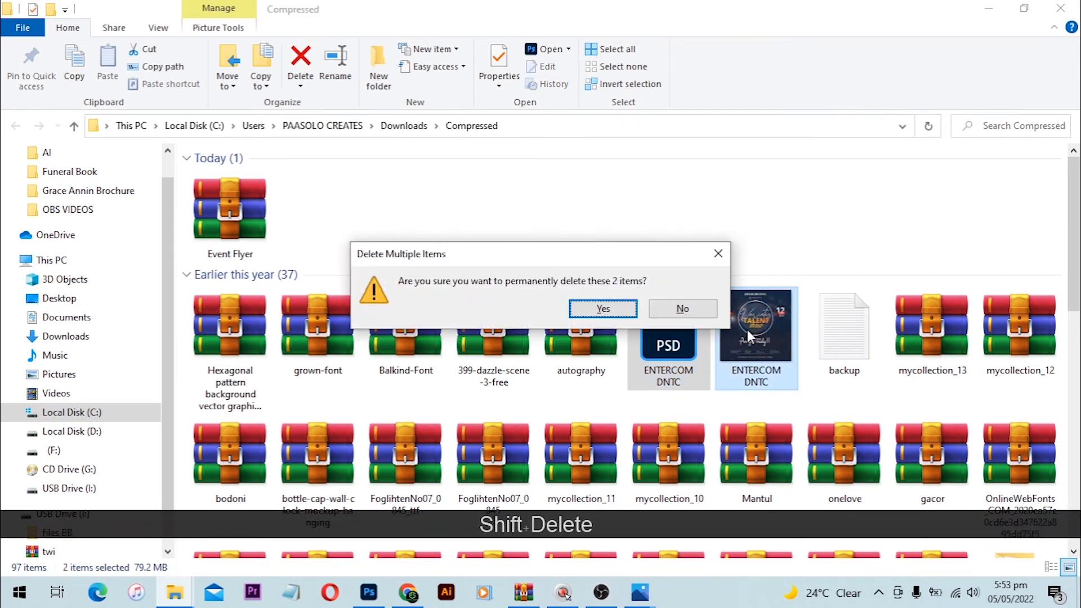
key("Return")
left_click(369, 592)
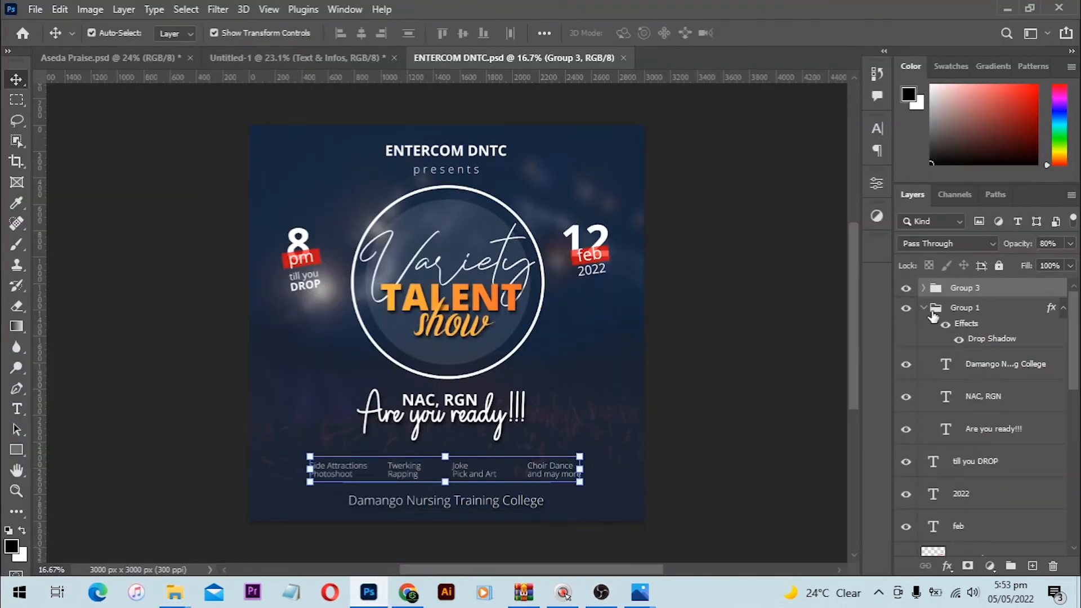
Step: Collapse Group 1 and scroll through the ENTERCOM DNTC layers, then deselect them
left_click(924, 309)
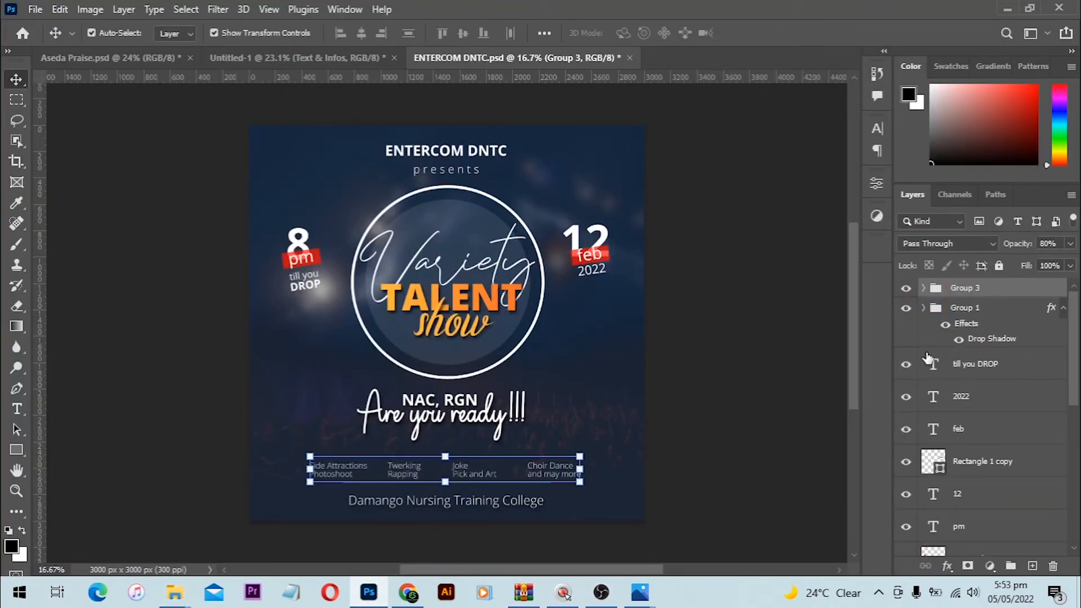
scroll(928, 358, "down", 10)
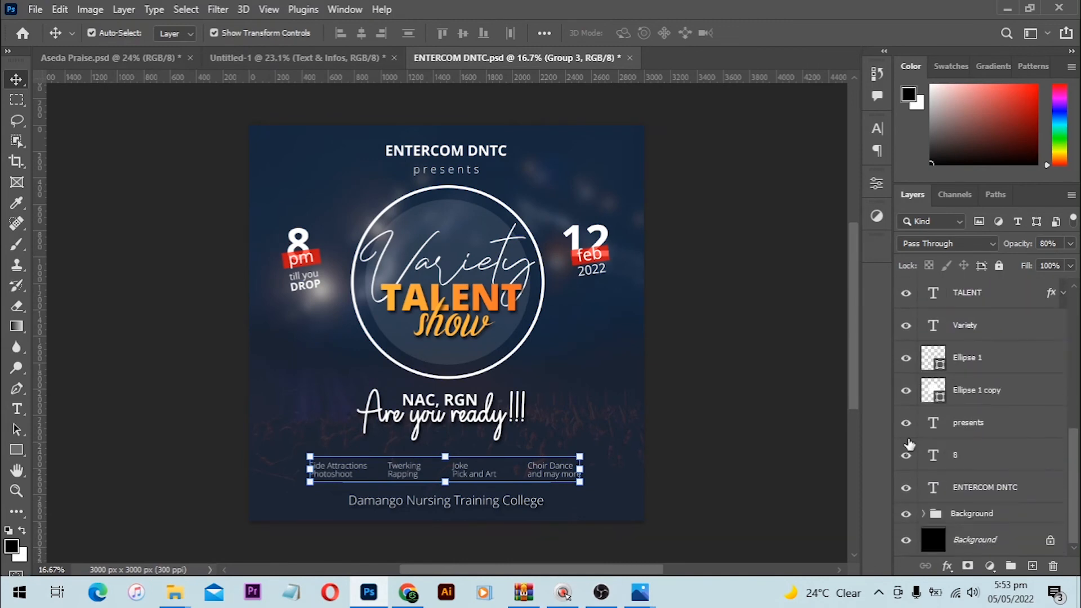
scroll(704, 397, "up", 3)
scroll(704, 397, "down", 3)
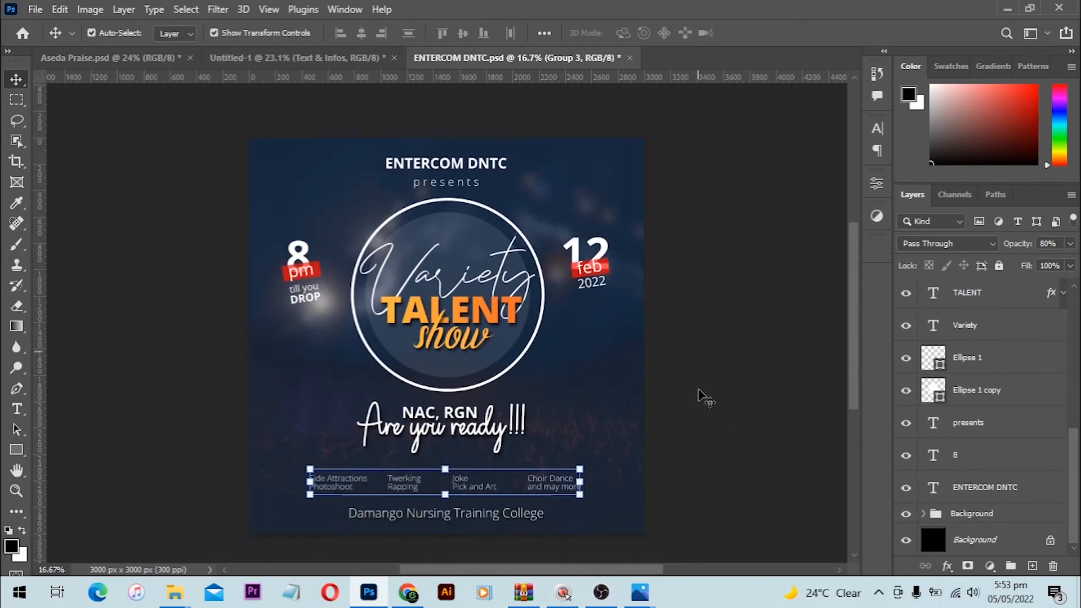
scroll(704, 397, "down", 1)
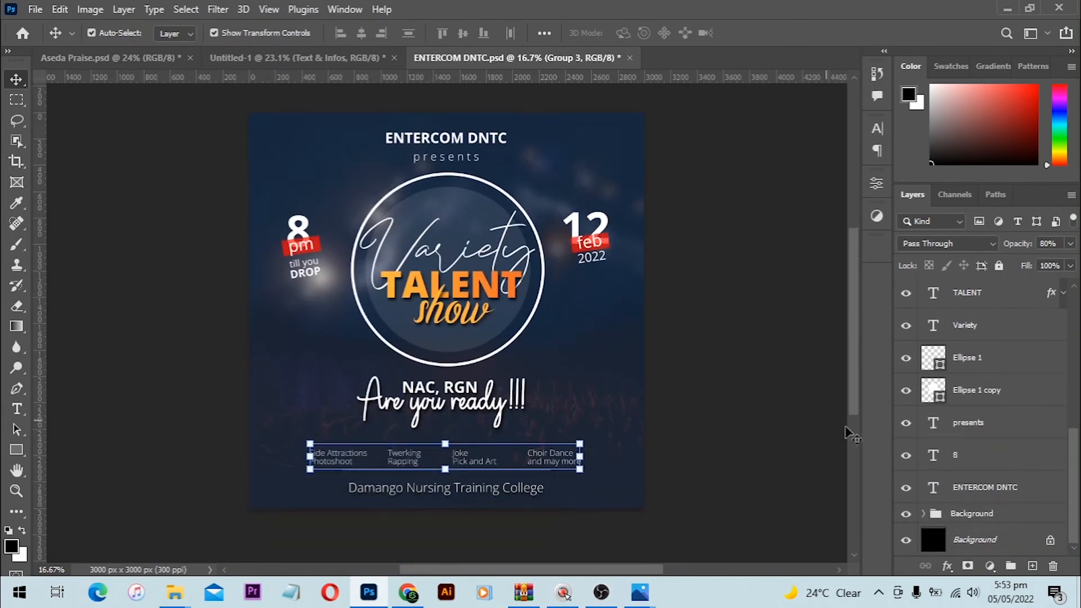
scroll(844, 360, "up", 1)
left_click(845, 360)
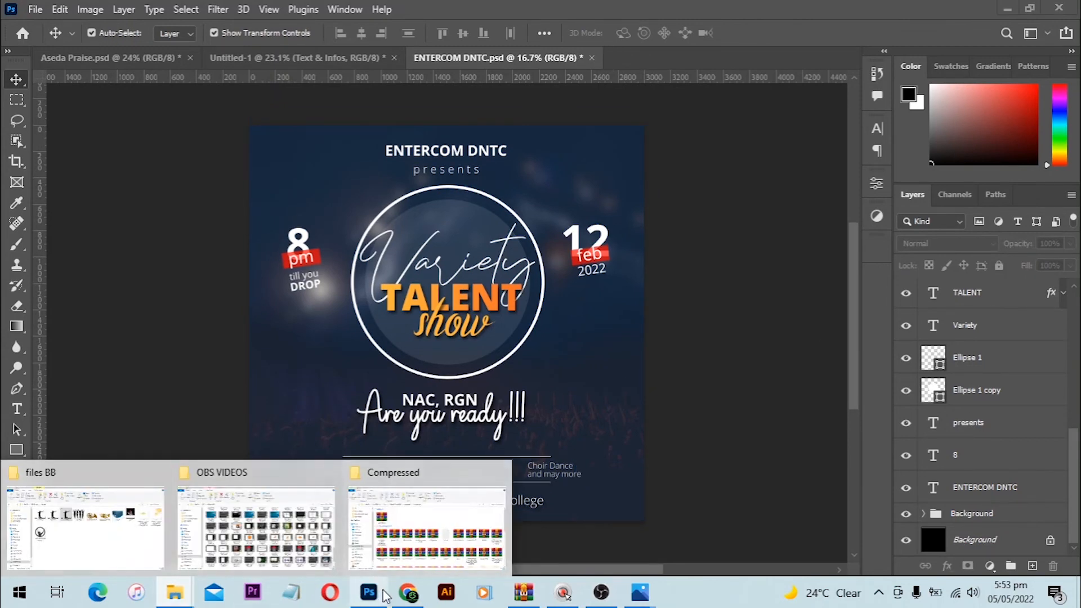
left_click(405, 595)
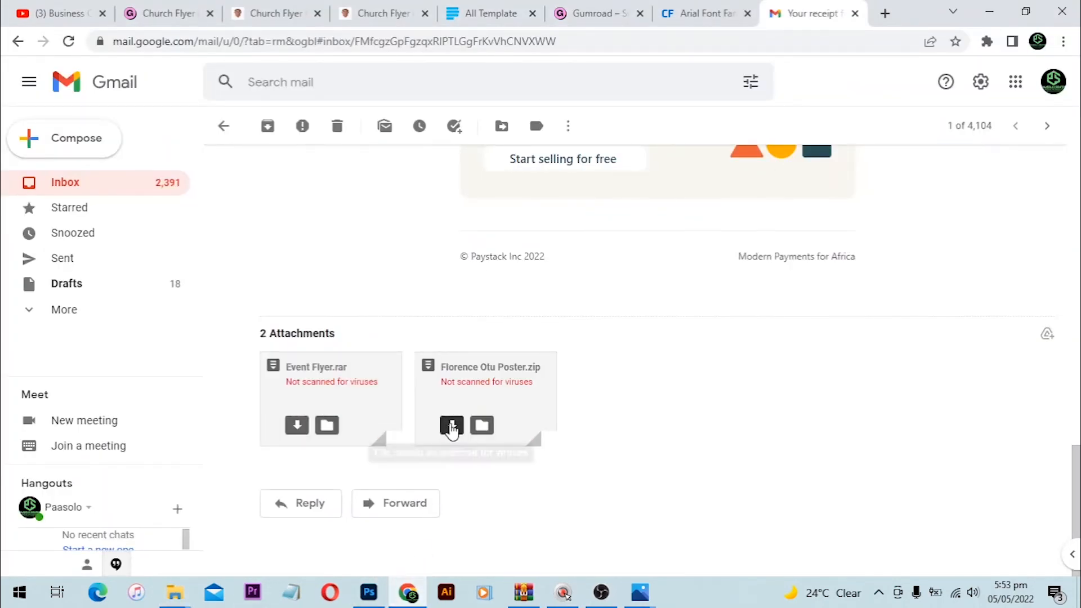
left_click(451, 426)
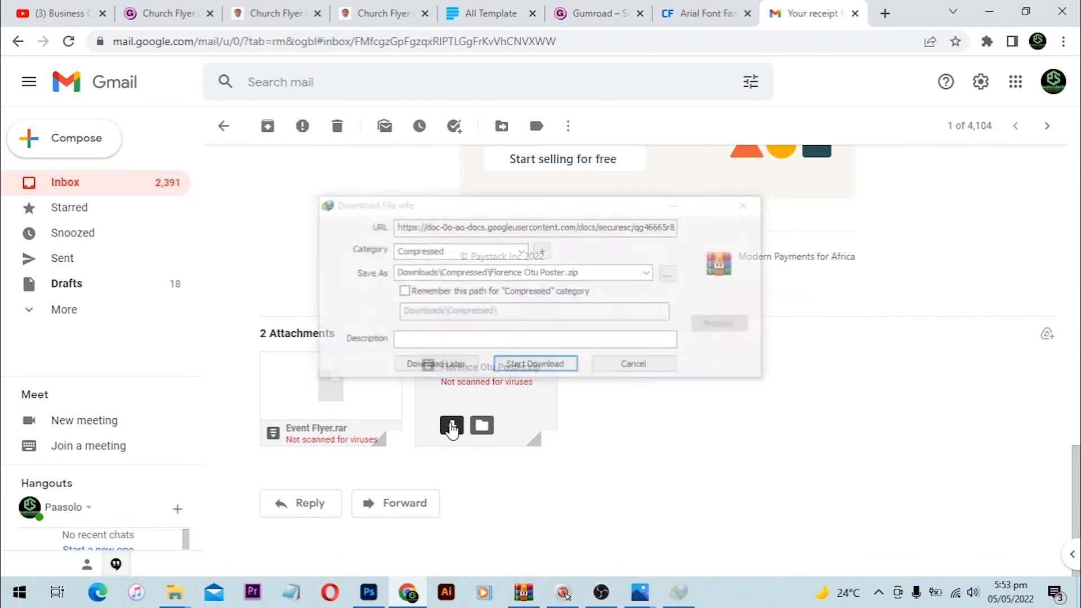
left_click(527, 366)
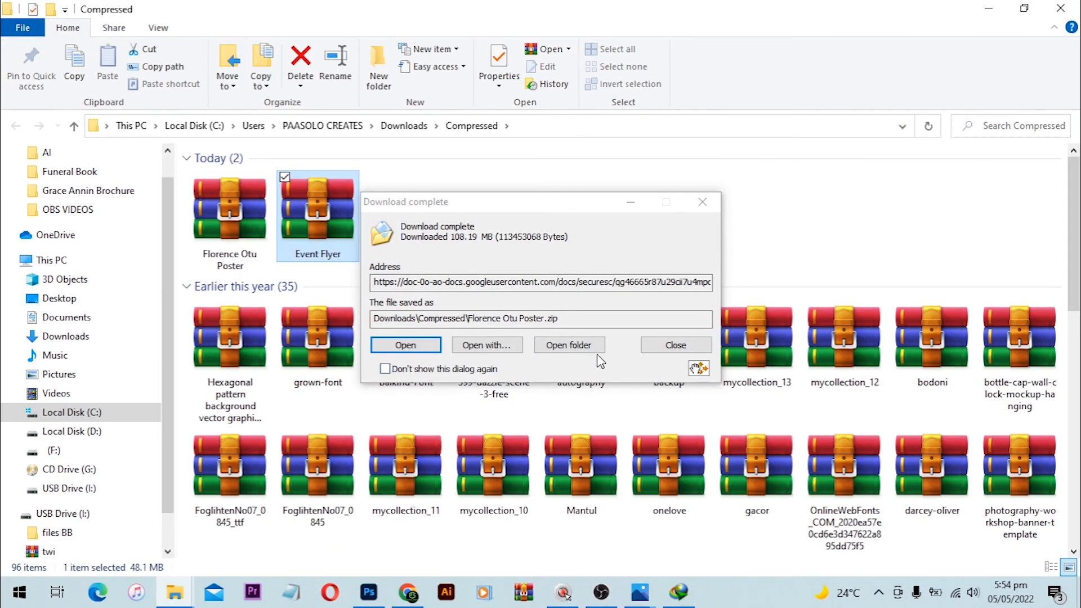
left_click(703, 201)
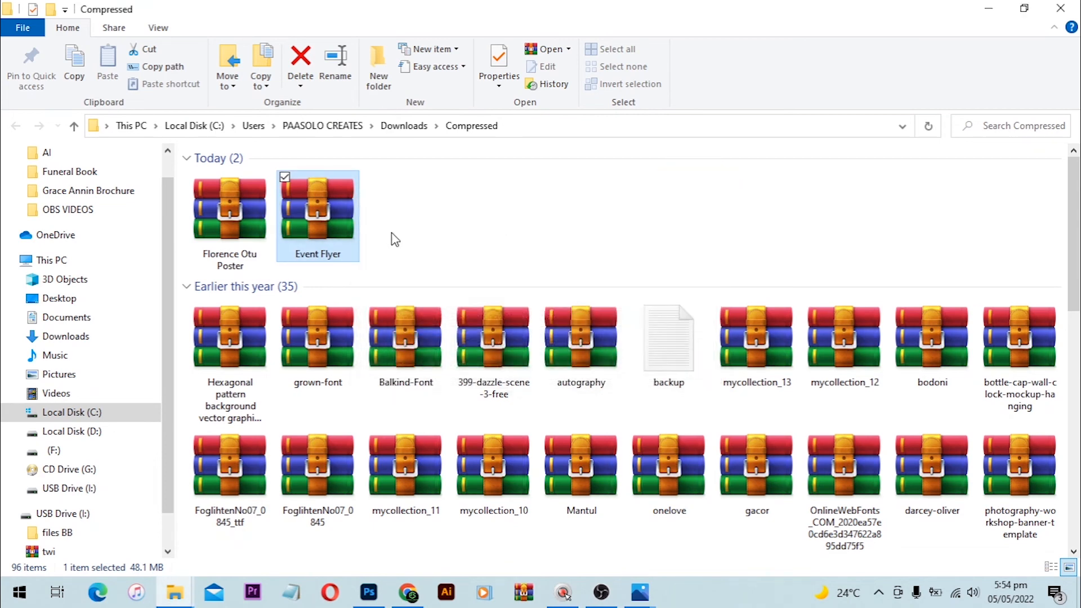
double_click(228, 202)
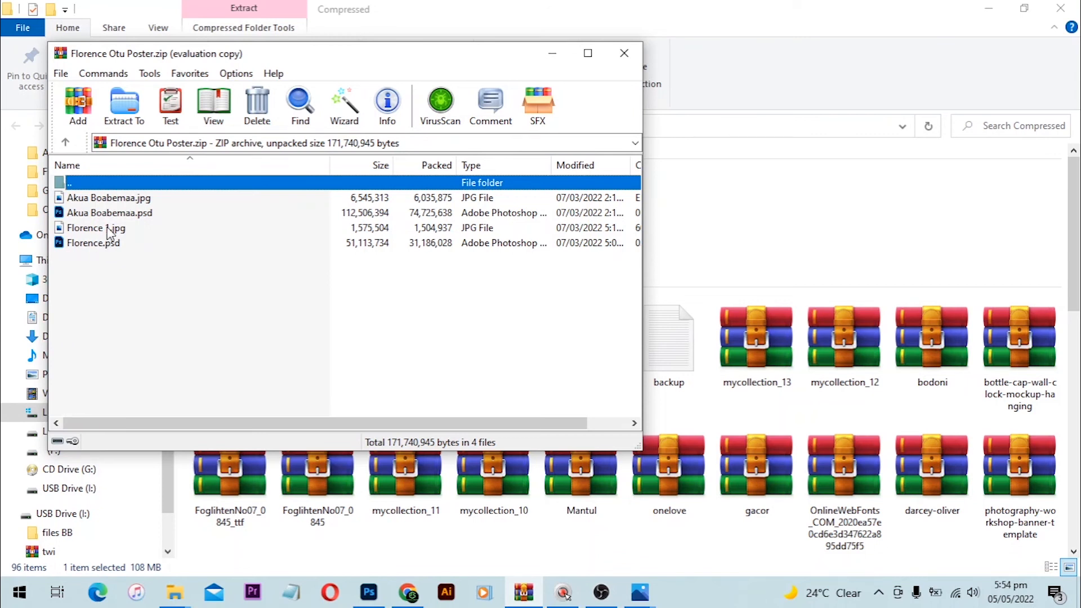
double_click(80, 246)
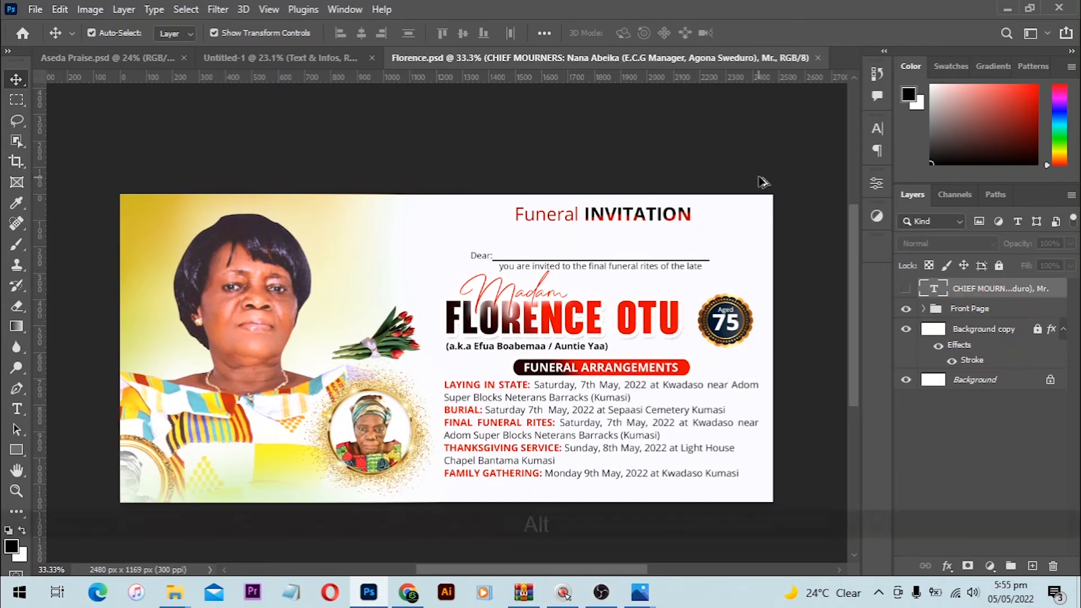
Step: Hide the large portrait photo and its Photo group
scroll(690, 98, "up", 2)
scroll(690, 98, "up", 3)
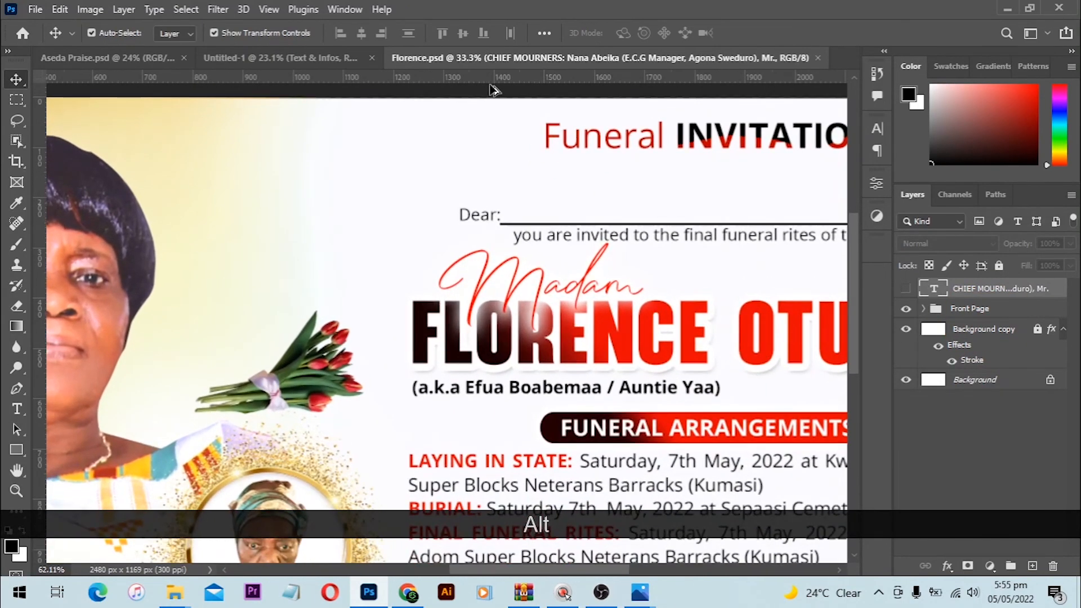
scroll(493, 96, "up", 2)
scroll(477, 276, "up", 3)
scroll(494, 422, "up", 5)
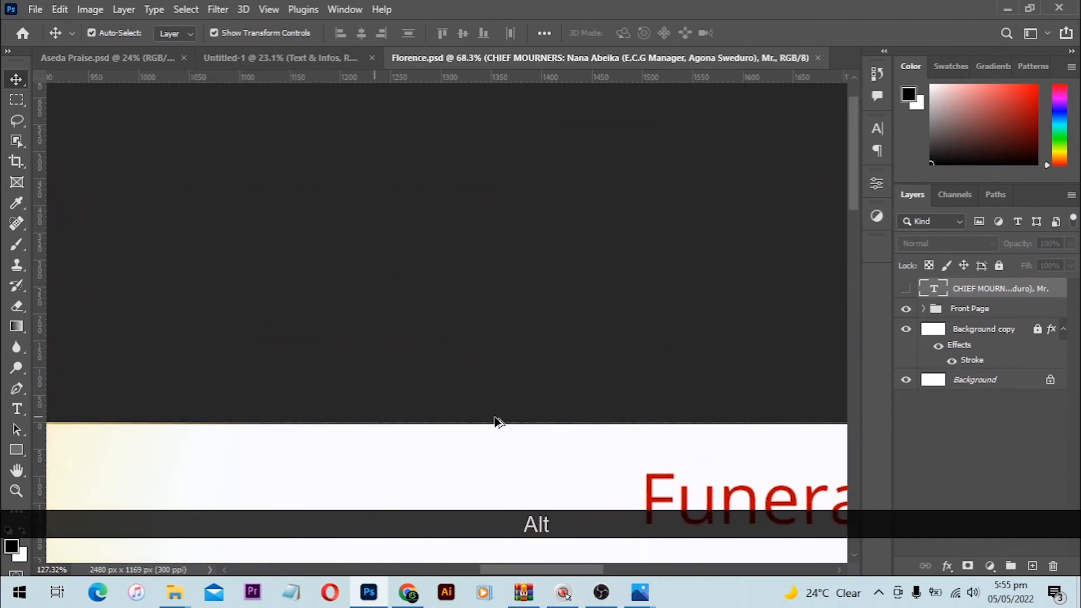
scroll(494, 422, "up", 2)
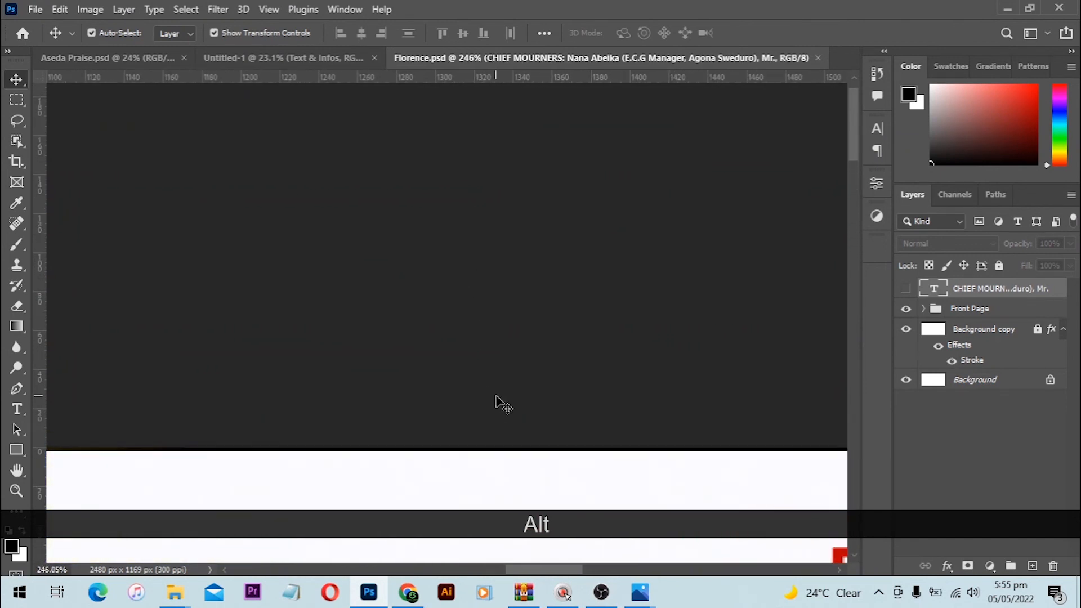
key("ctrl+0")
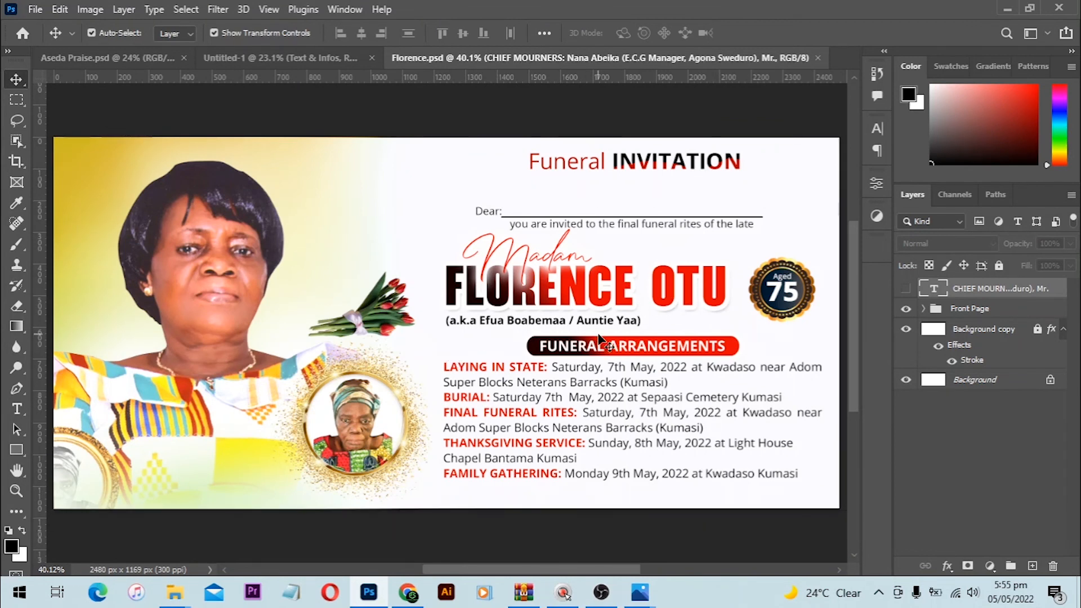
left_click(224, 260)
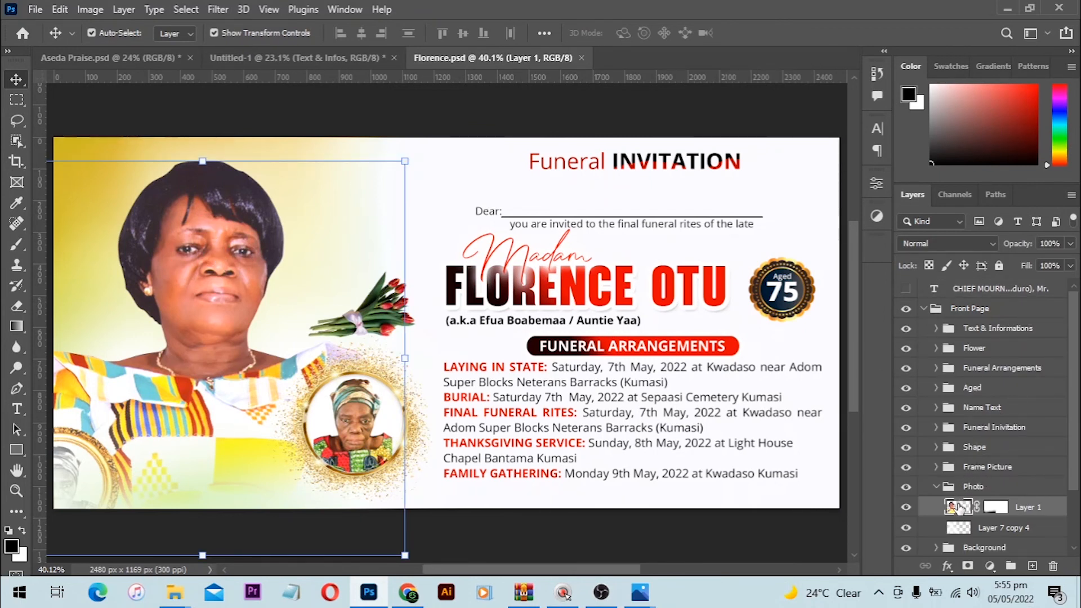
left_click(936, 487)
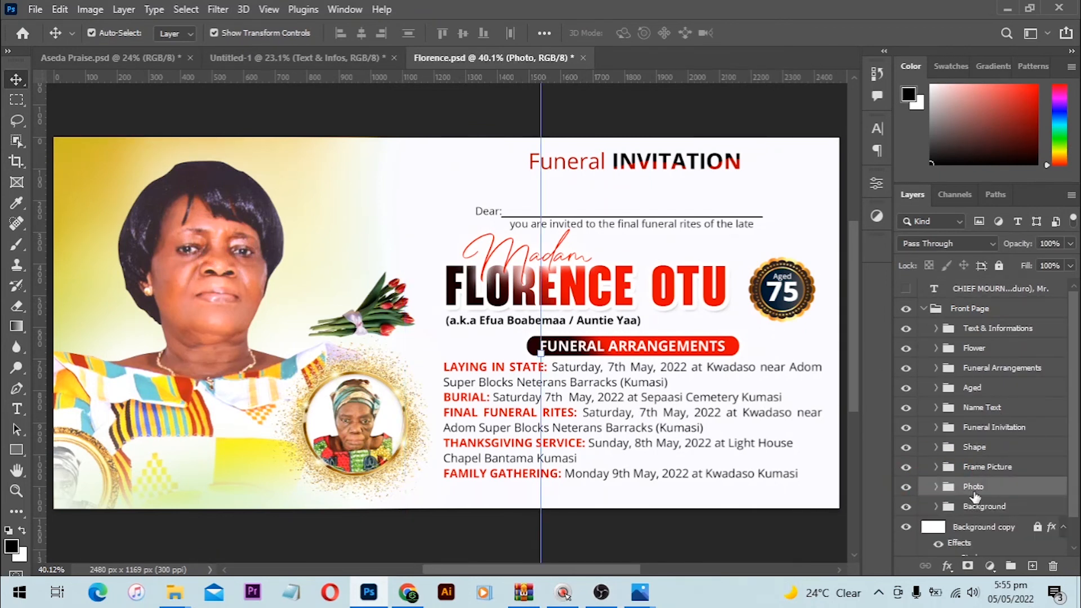
left_click(906, 487)
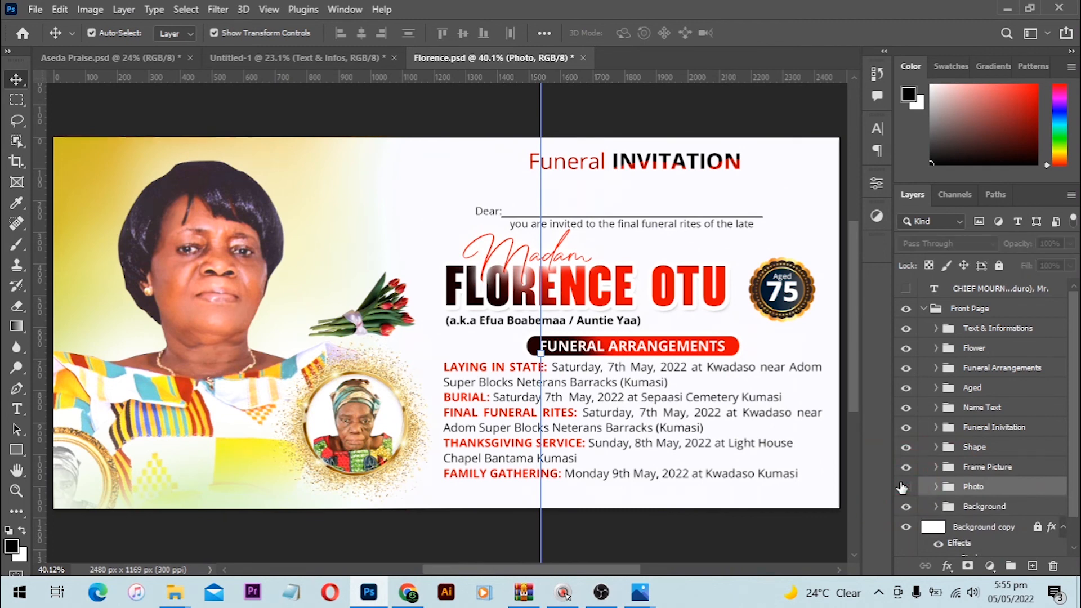
left_click(906, 486)
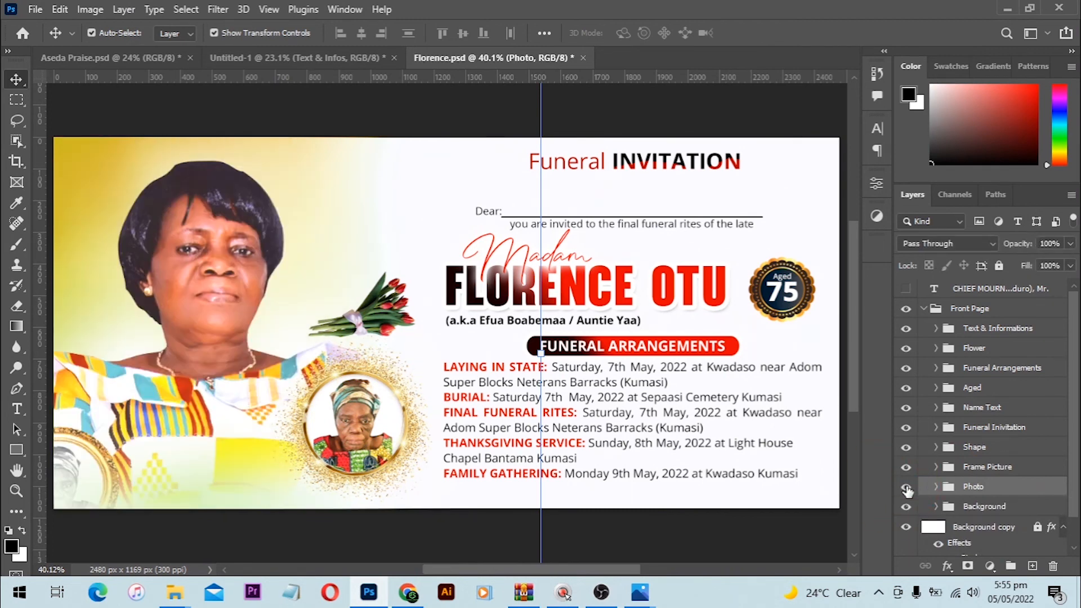
left_click(936, 487)
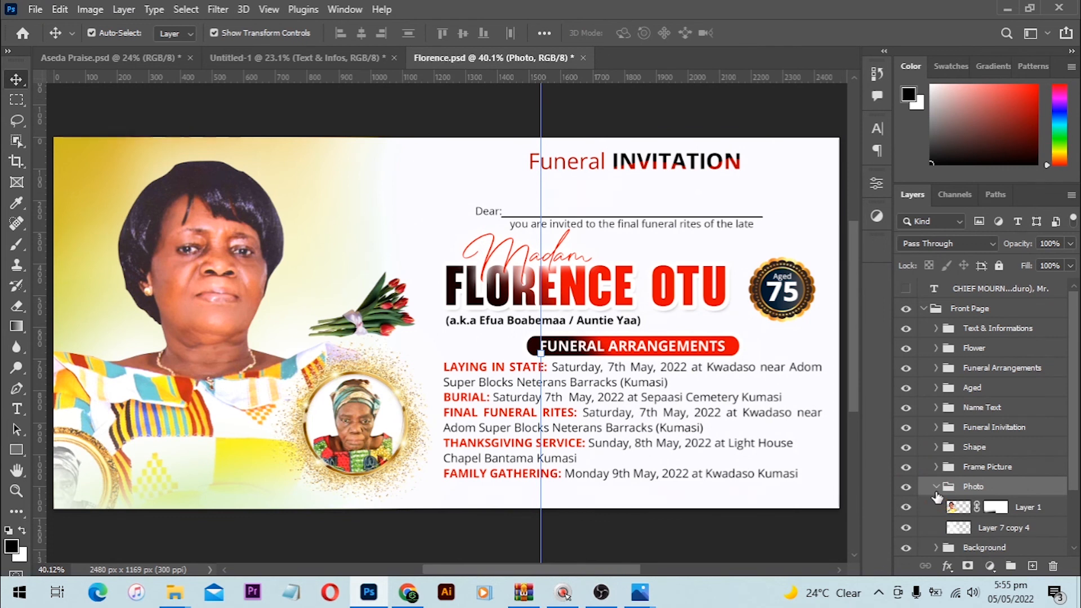
left_click(907, 506)
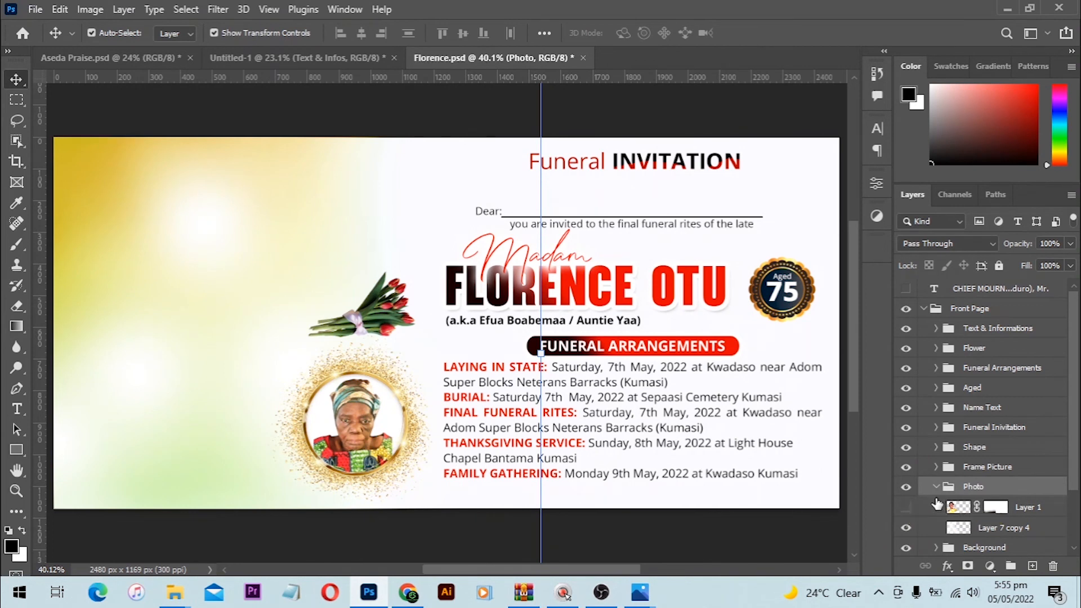
left_click(936, 487)
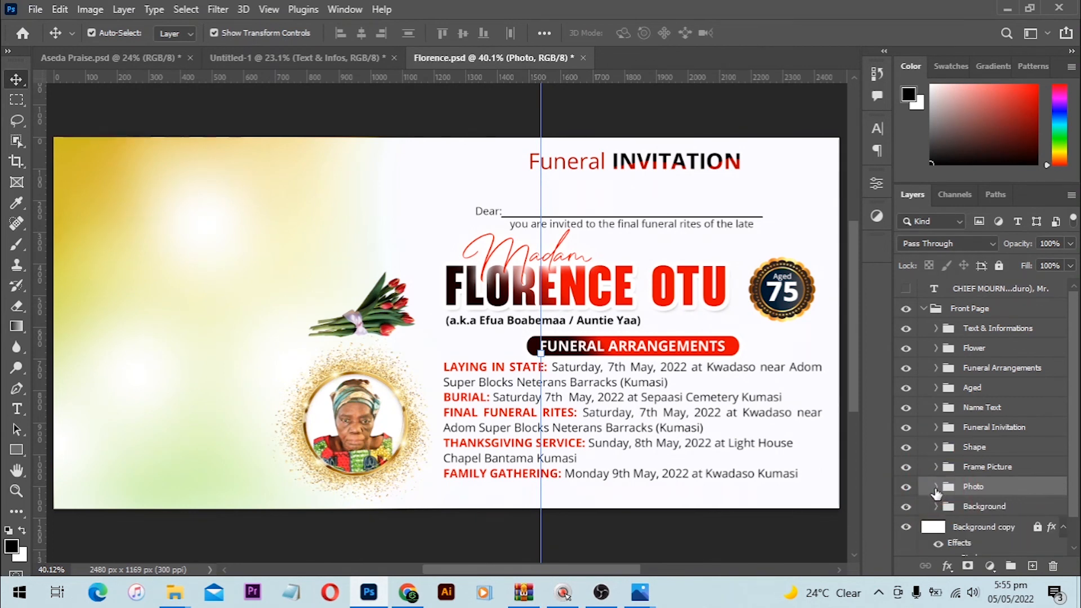
left_click(936, 487)
left_click(906, 487)
Step: Hide the small photo inside the Frame Picture group, leaving the gold frame empty
left_click(934, 468)
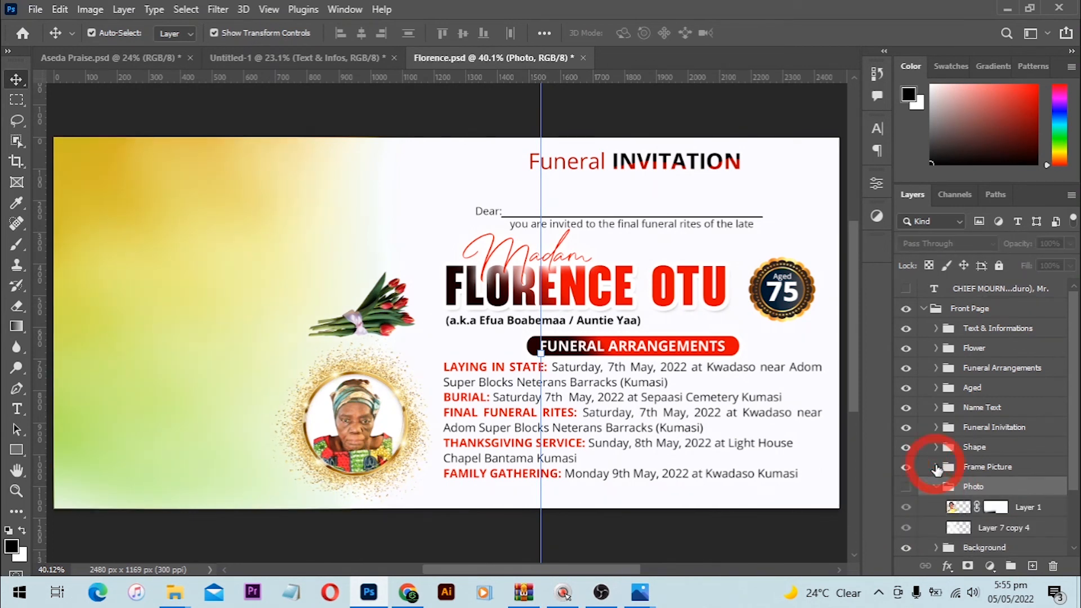
left_click(967, 489)
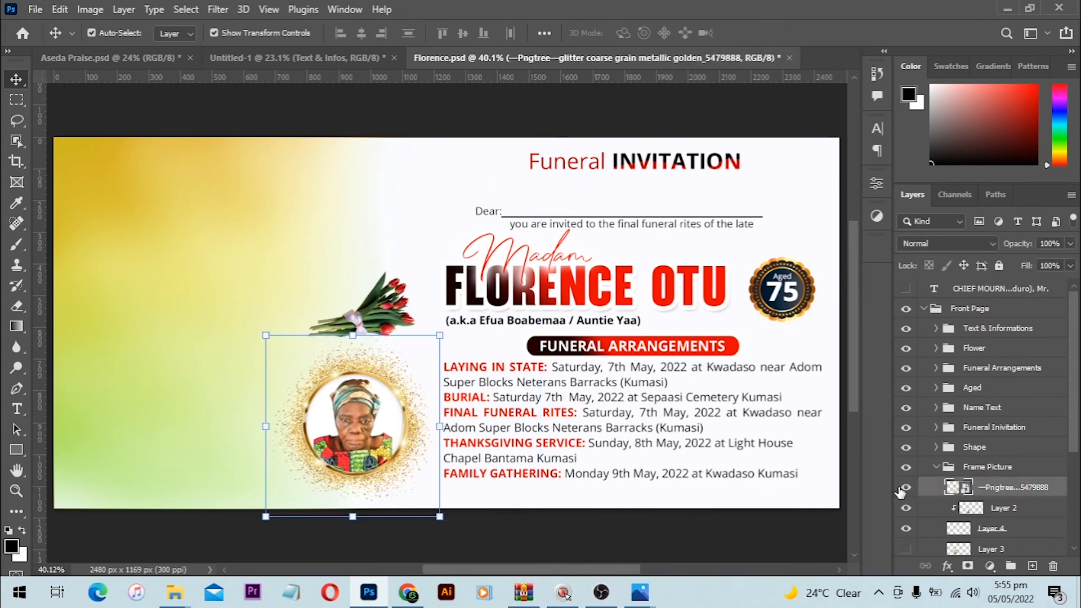
left_click(906, 487)
left_click(904, 489)
left_click(906, 508)
left_click(906, 507)
left_click(900, 503)
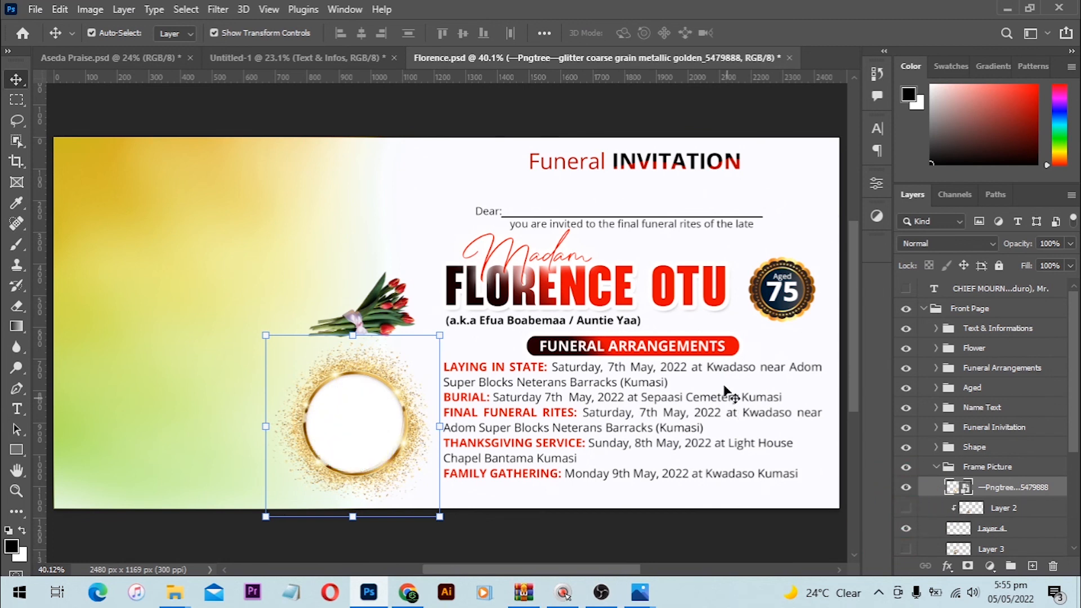
left_click(678, 298)
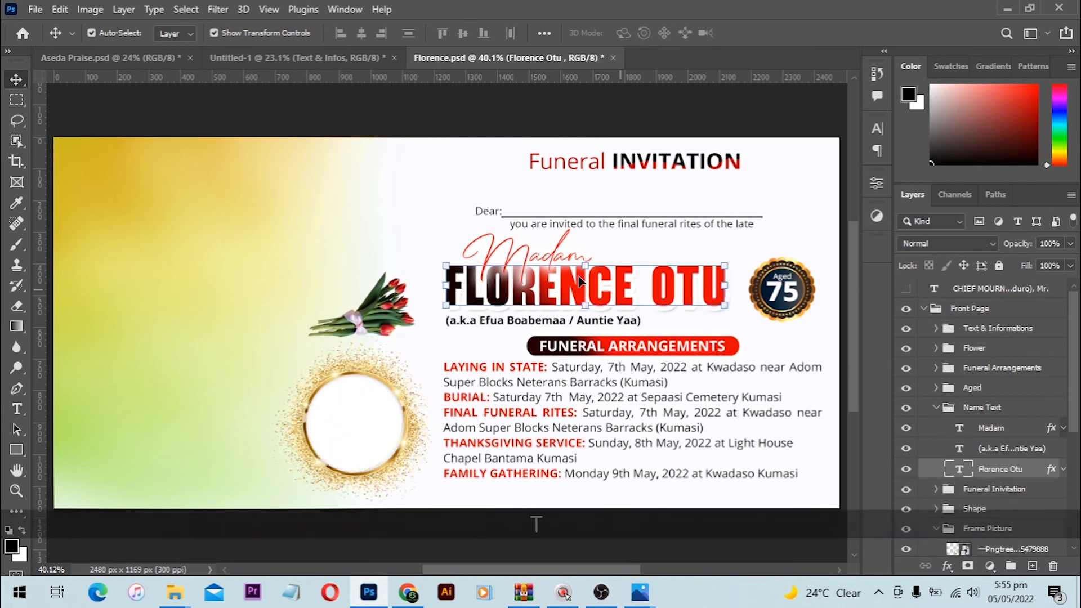
double_click(694, 290)
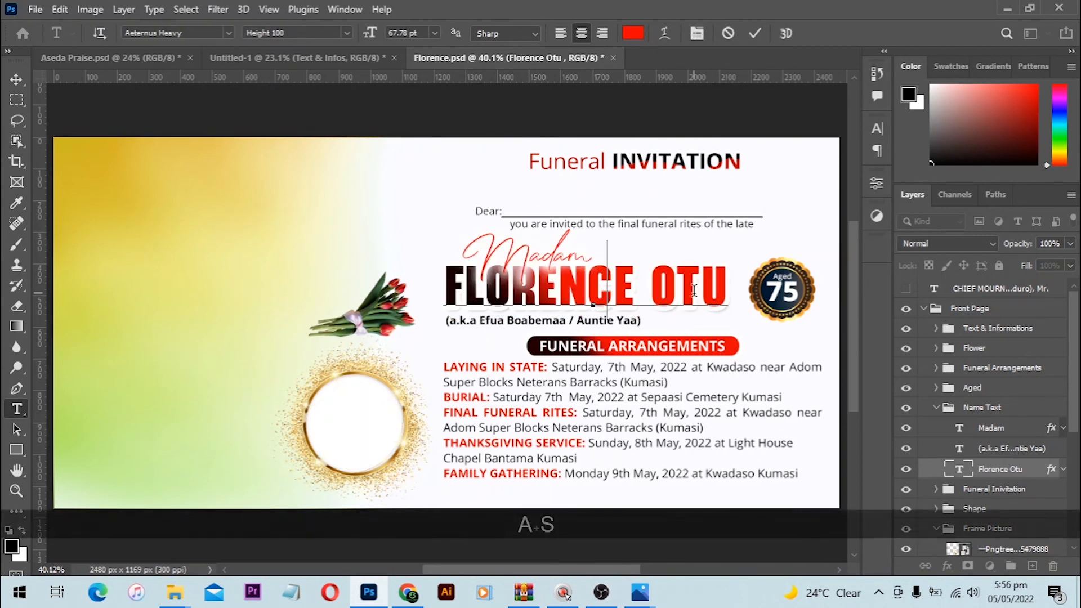
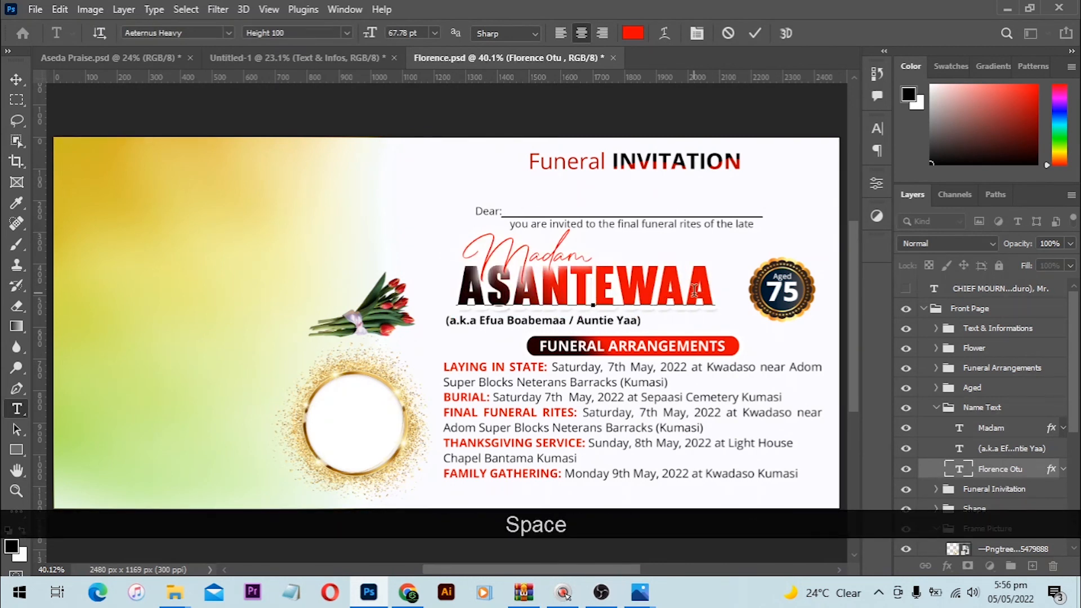
key("KP_Enter")
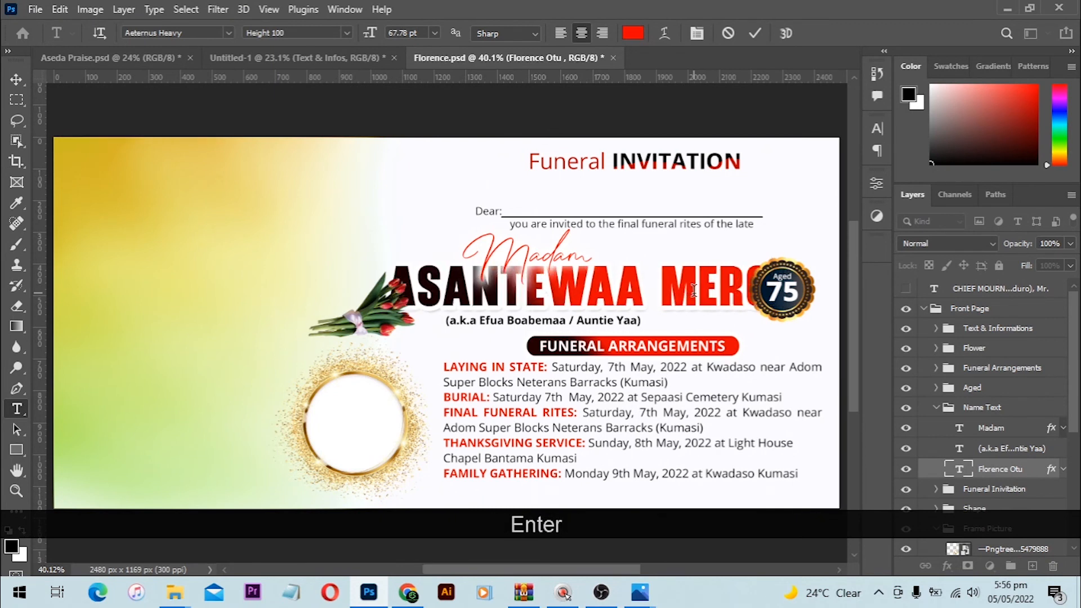
key("v")
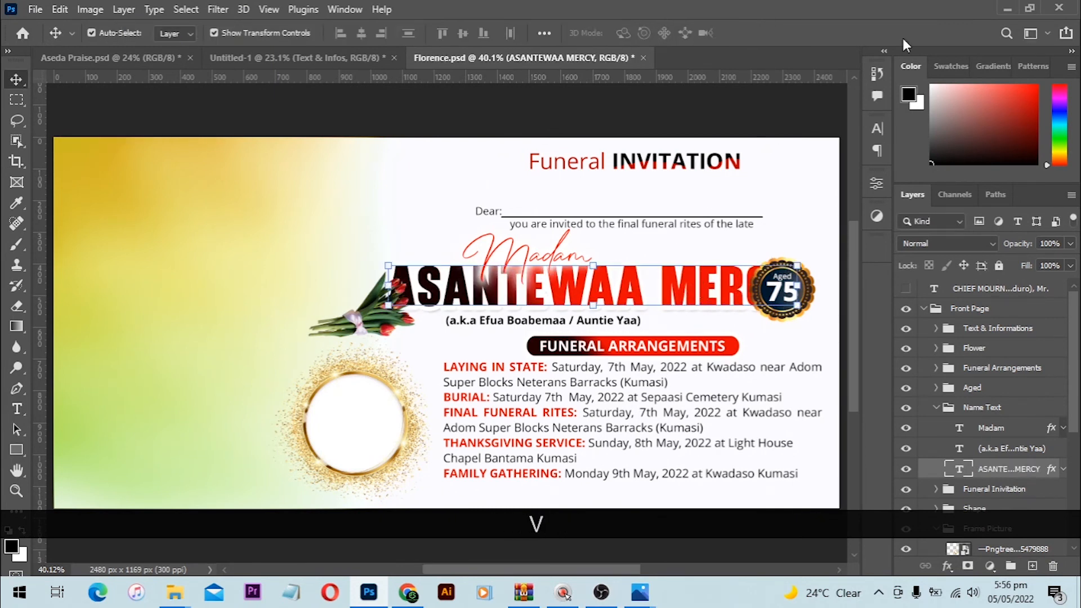
key("ctrl")
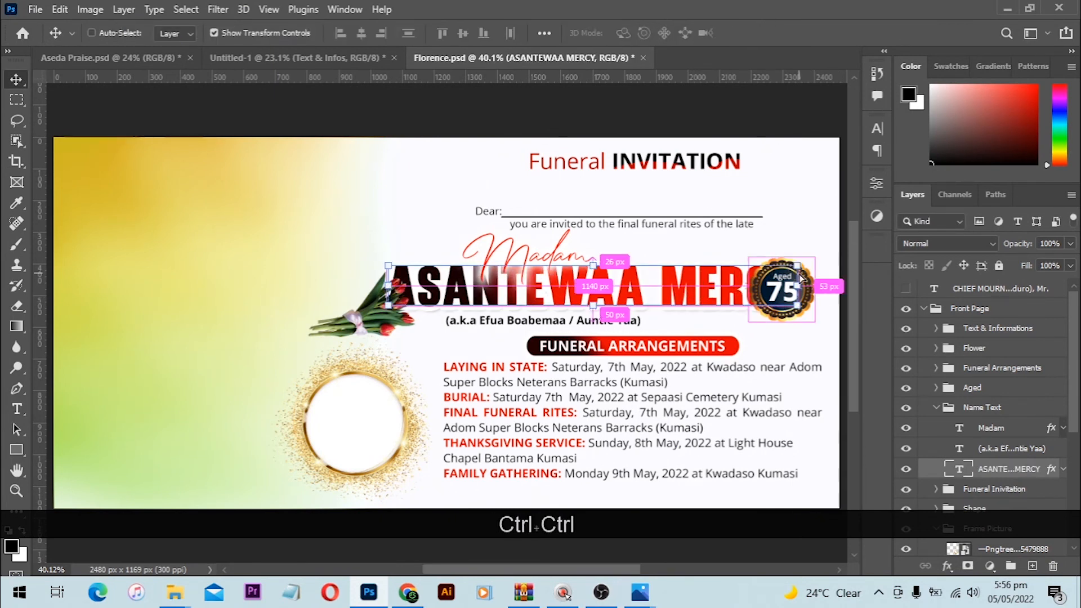
key("ctrl+t")
key("shift")
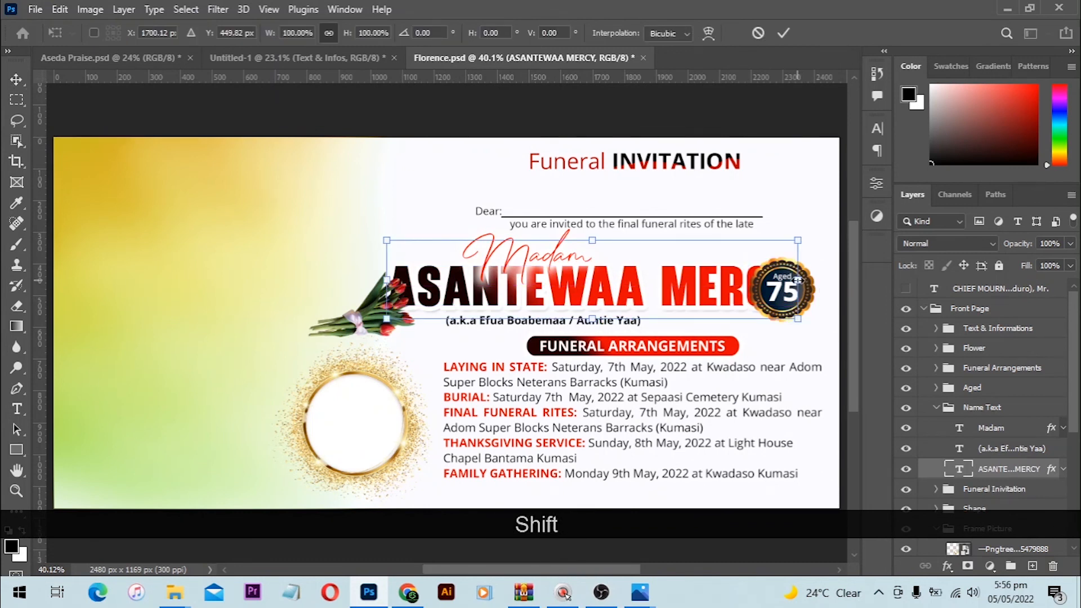
left_click_drag(798, 279, 720, 280)
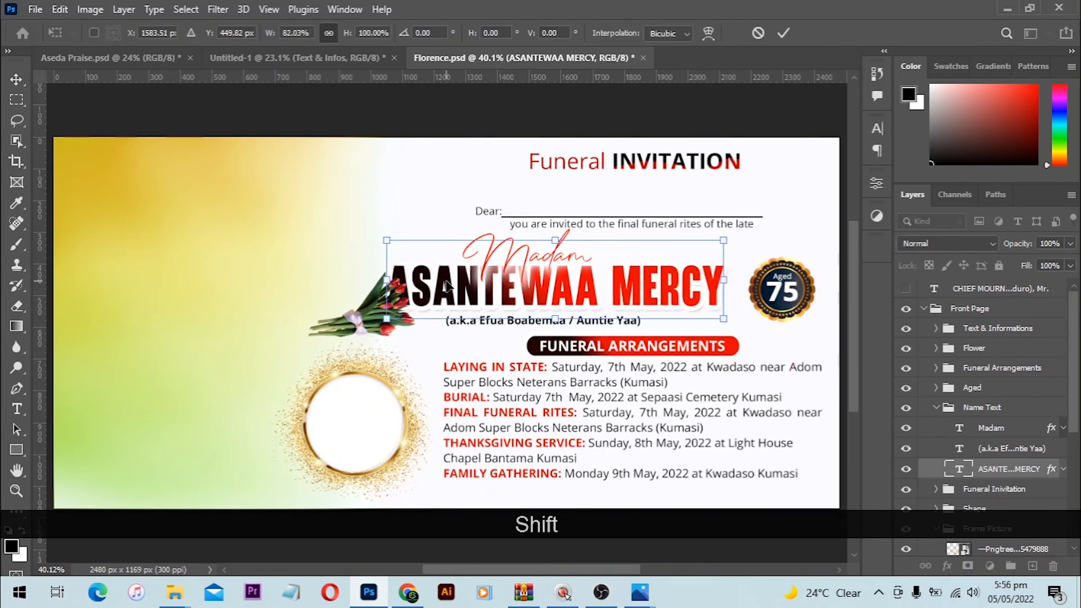
left_click_drag(388, 284, 405, 284)
double_click(493, 288)
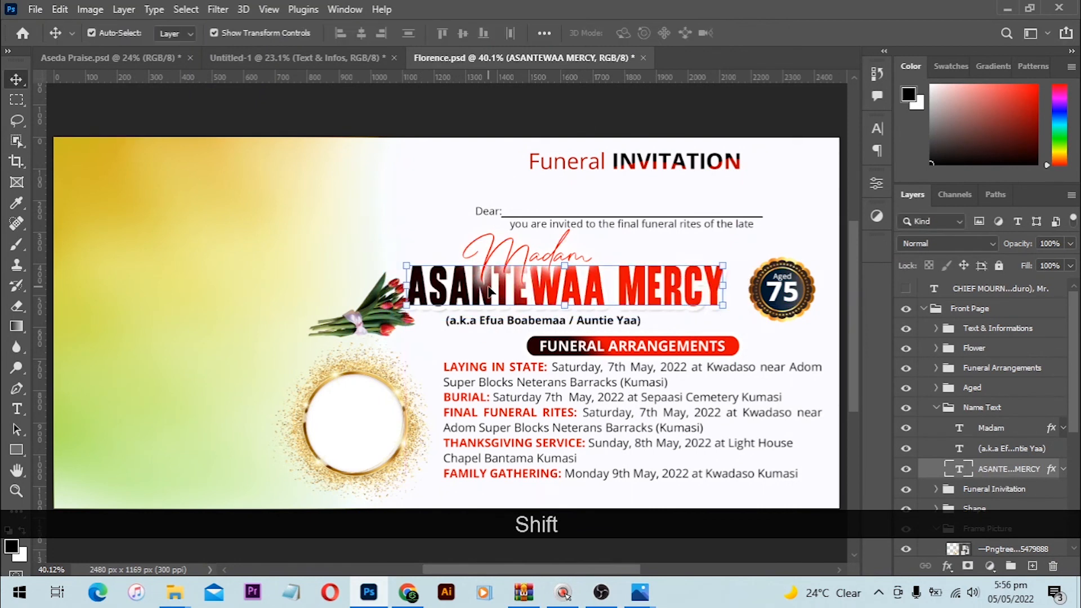
left_click_drag(489, 290, 506, 292)
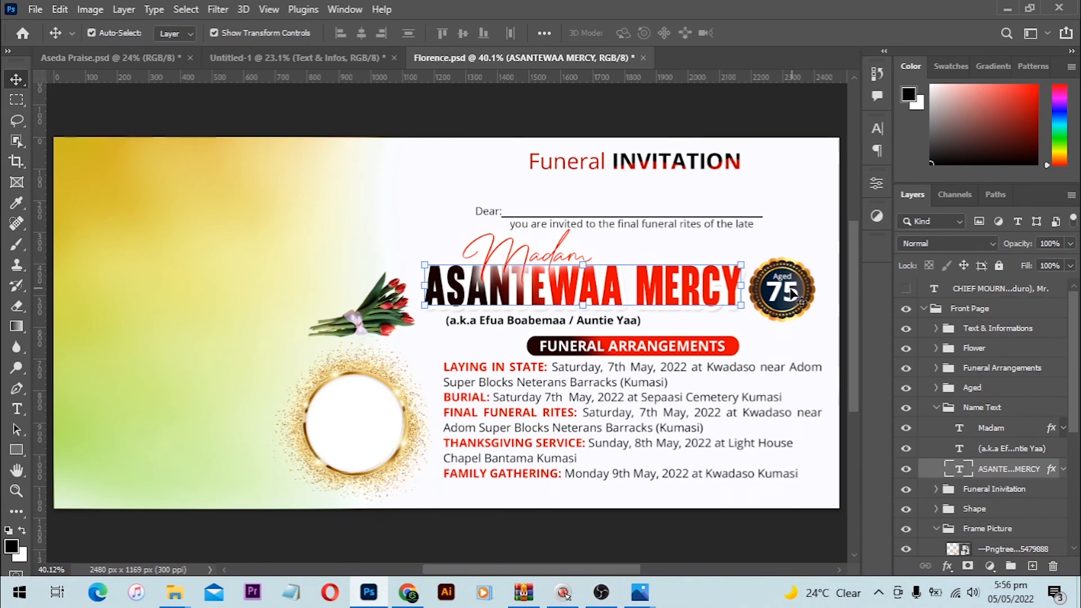
Step: Shift the Aged 75 badge and the name slightly to the right
left_click(789, 290)
left_click_drag(797, 249, 801, 296)
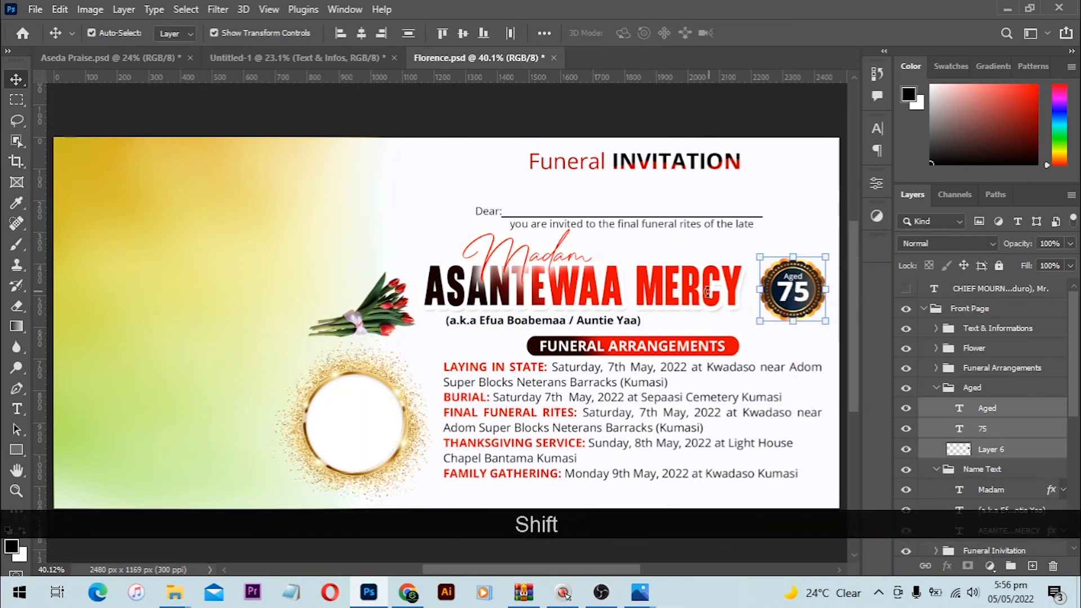
left_click(686, 296)
key("Right")
key("Right")
key("Right")
key("Right")
key("Right")
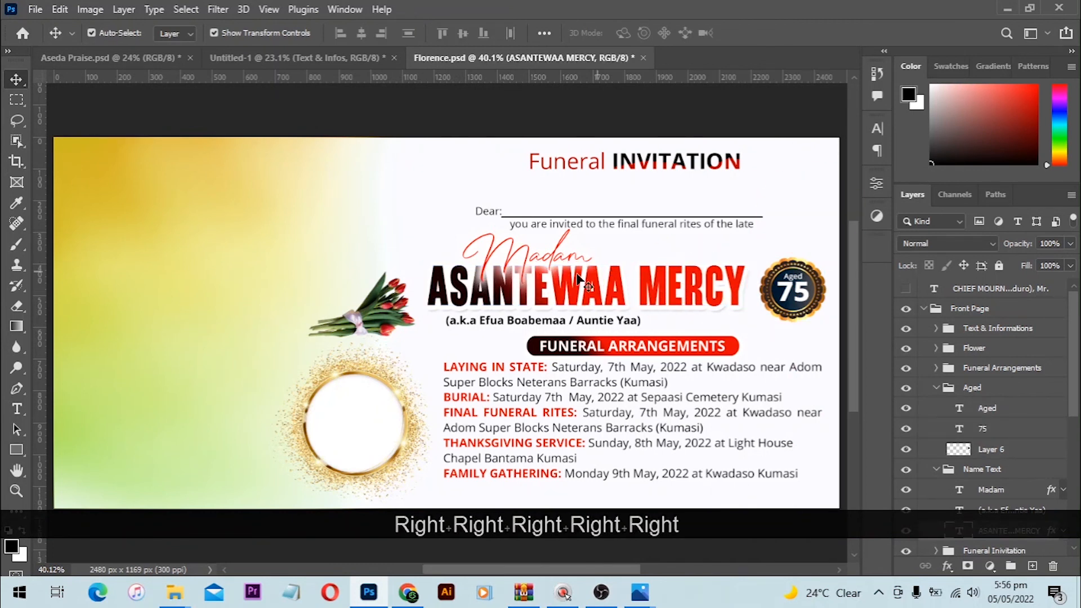
Step: Retype the 'Madam' script title above the name as 'Obaapanin'
double_click(557, 251)
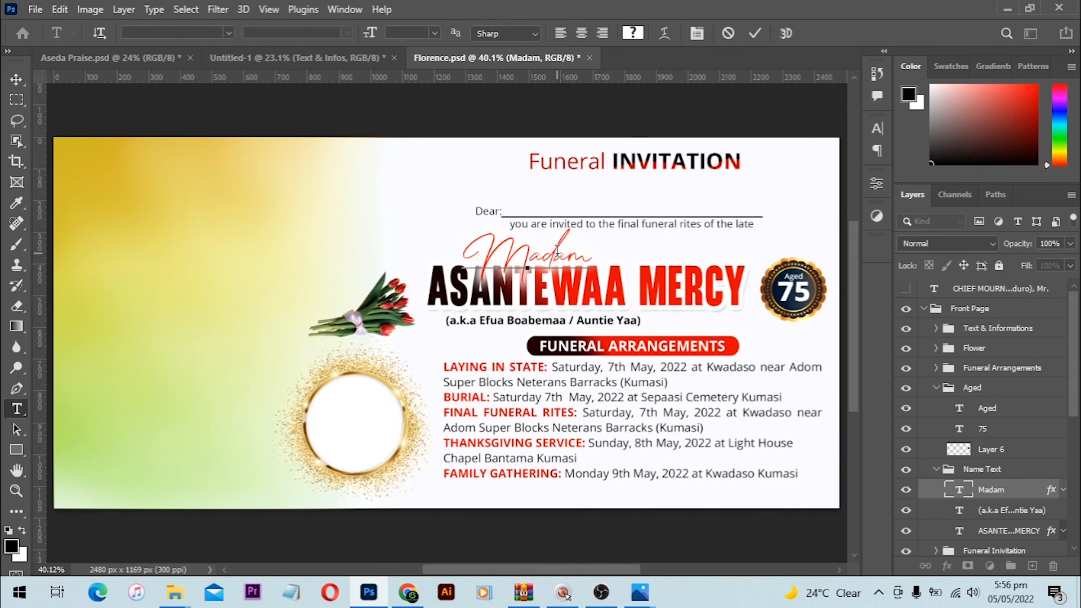
key("ctrl+a")
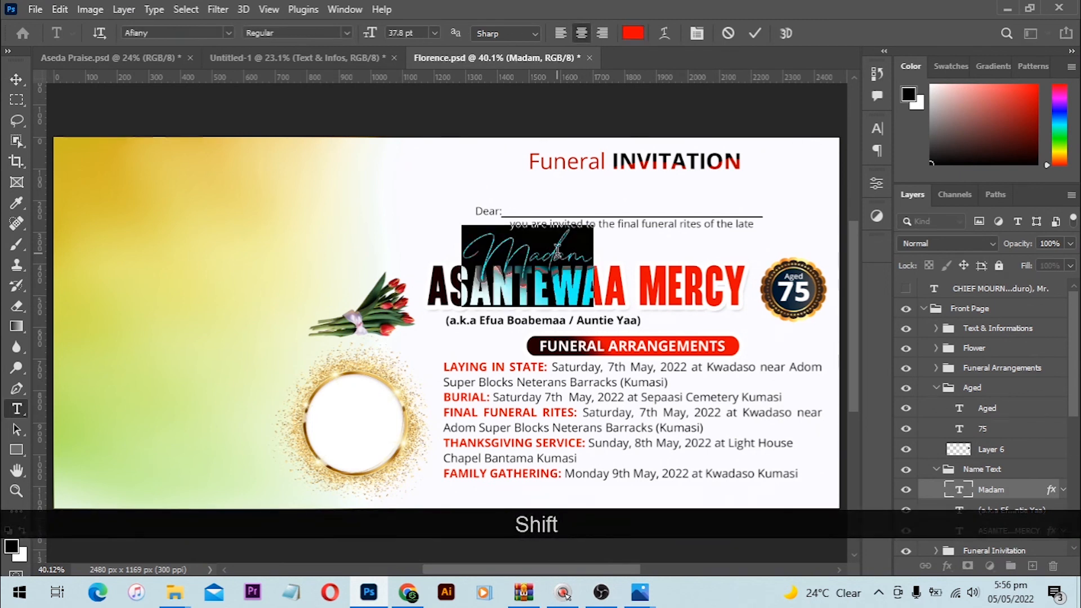
type("O")
key("BackSpace")
key("Caps_Lock")
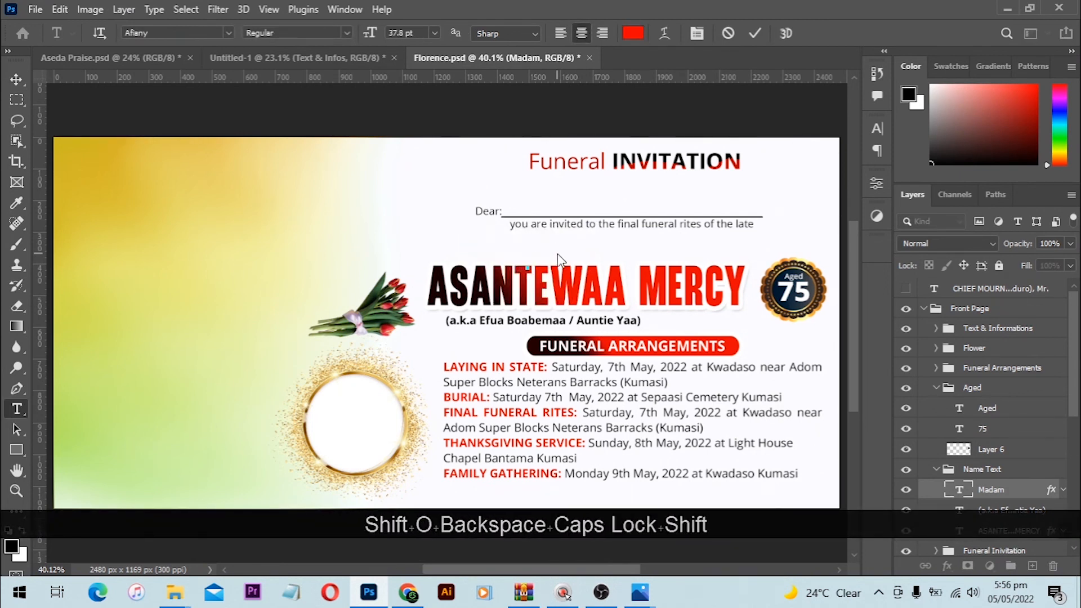
type("Obaa")
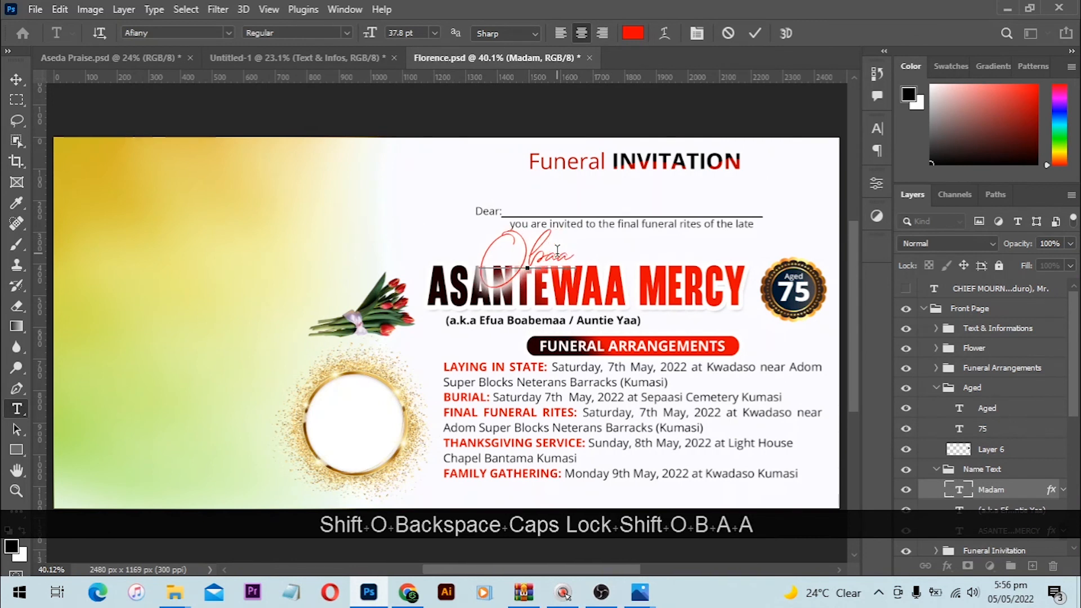
type("p")
type("anin")
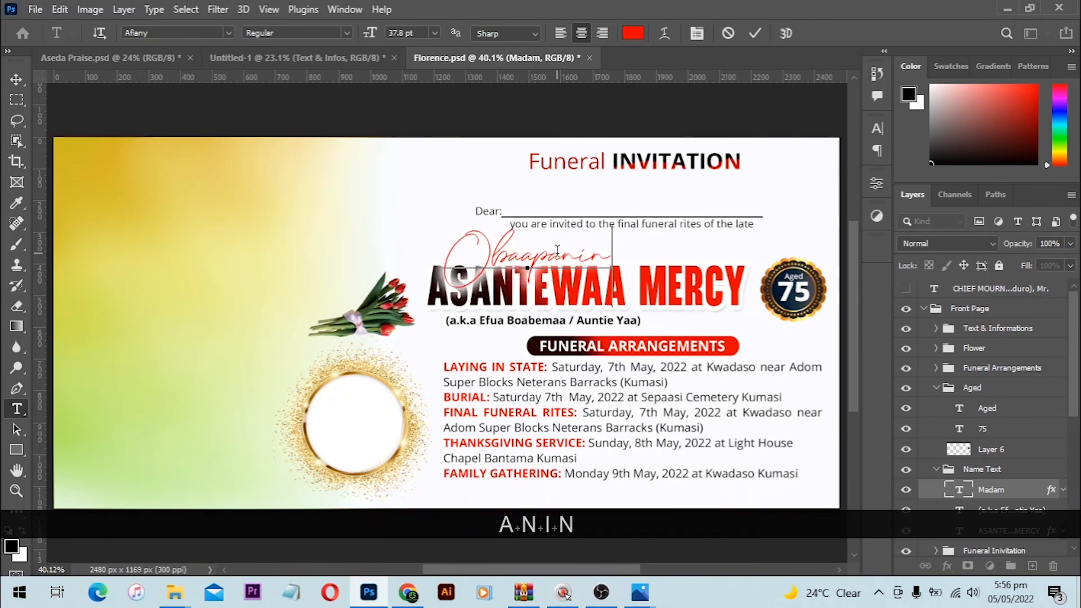
key("Return")
key("v")
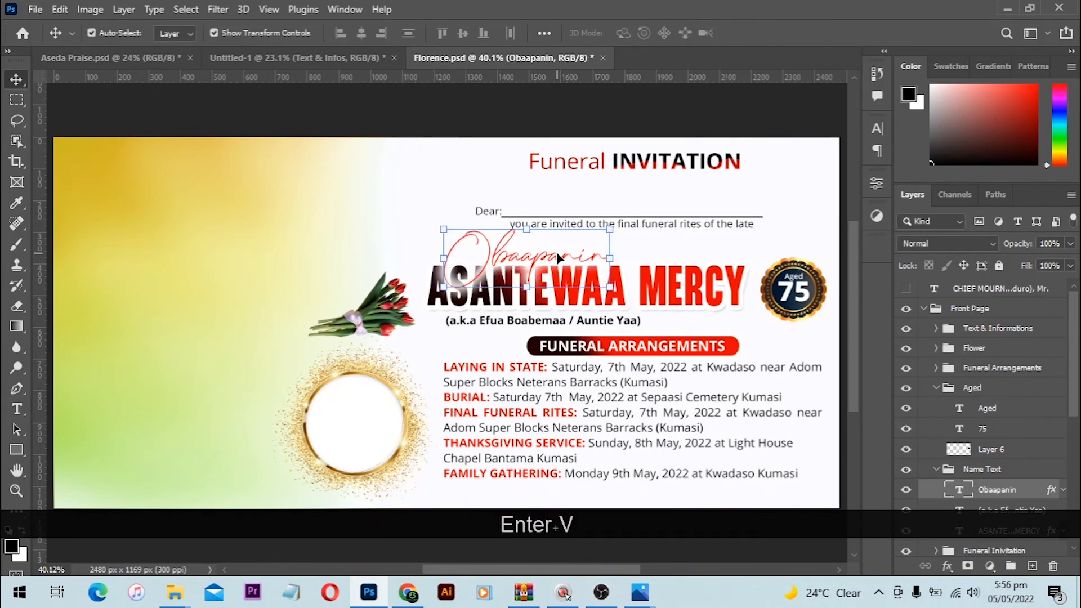
left_click(259, 222)
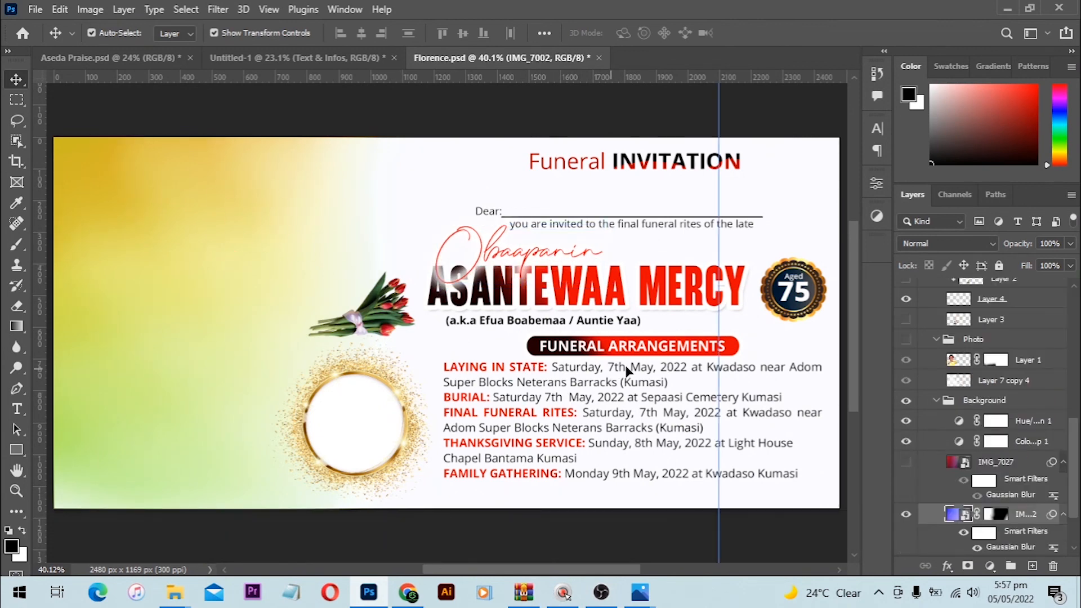
scroll(597, 332, "up", 1)
left_click_drag(601, 326, 523, 329)
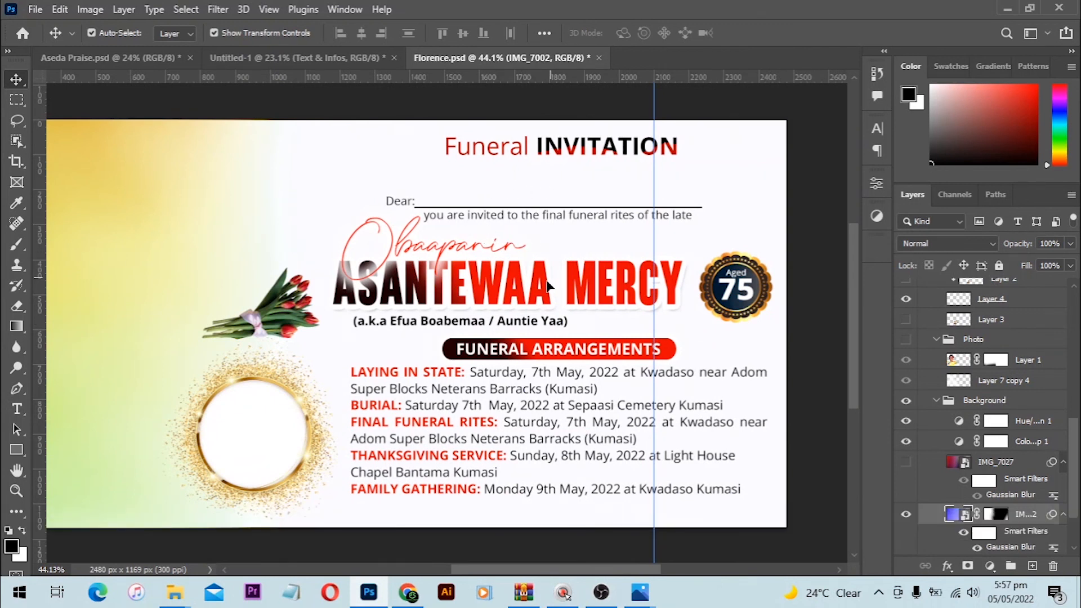
scroll(719, 296, "down", 1)
Step: Change the age badge number from 75 to 81
key("t")
left_click(732, 276)
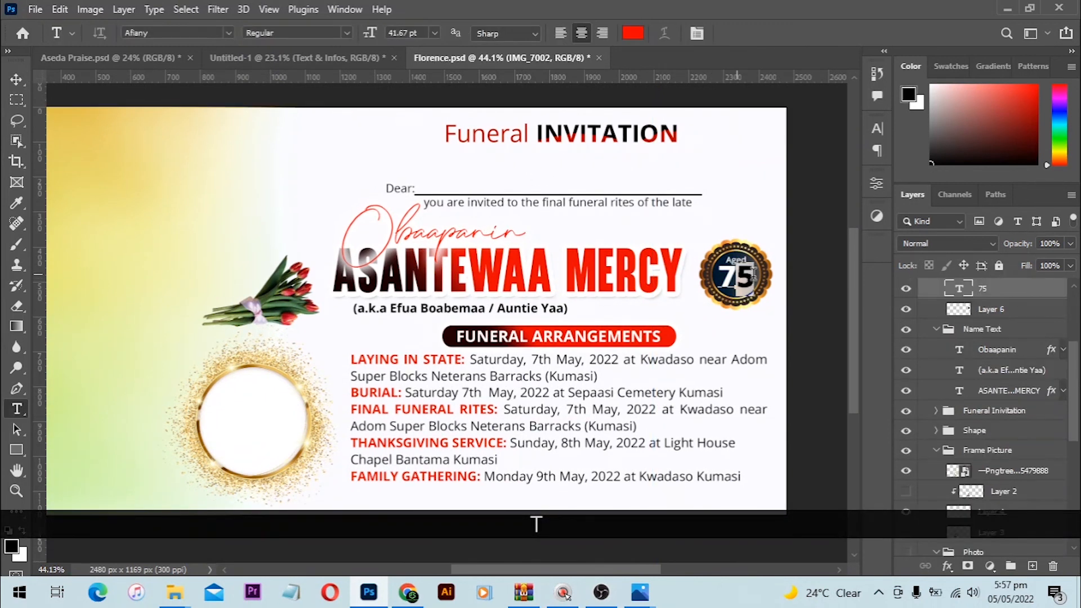
left_click(786, 282)
key("KP_8")
key("KP_1")
key("KP_Enter")
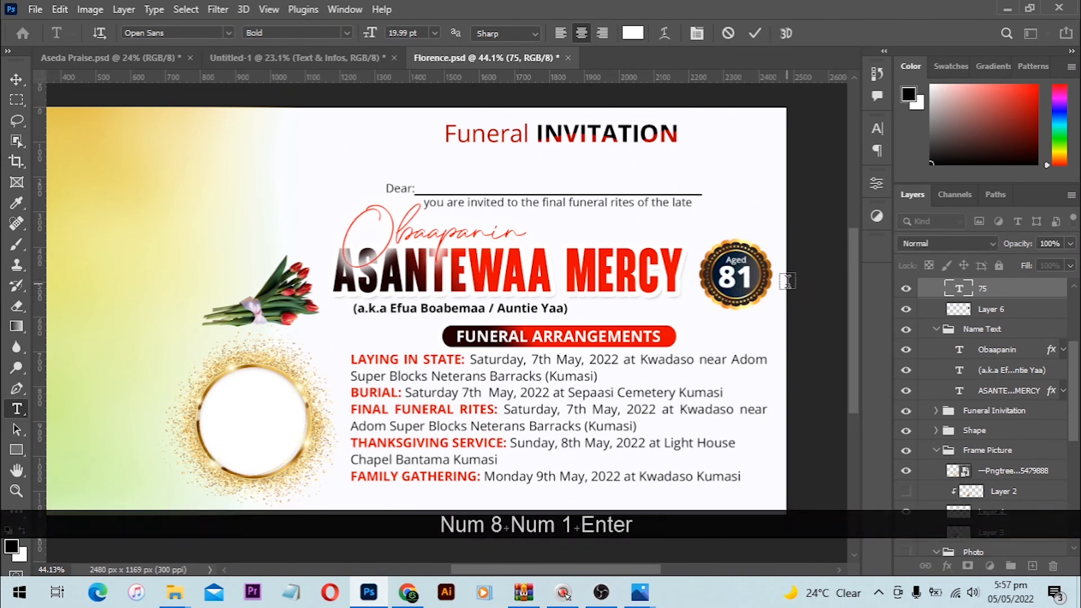
scroll(297, 399, "down", 4)
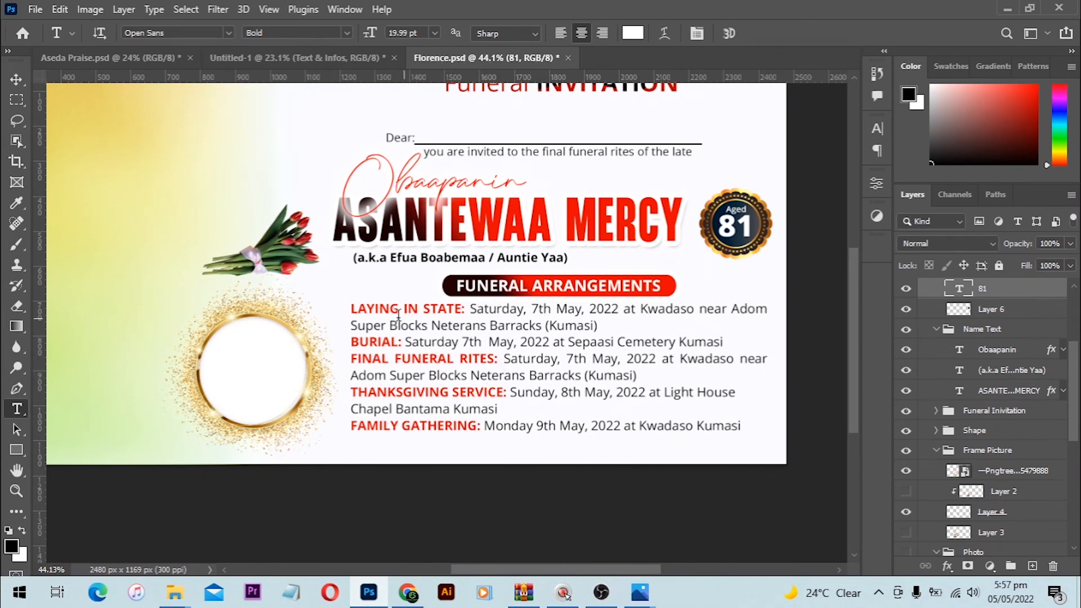
left_click(21, 78)
scroll(507, 147, "up", 2)
scroll(586, 186, "down", 1)
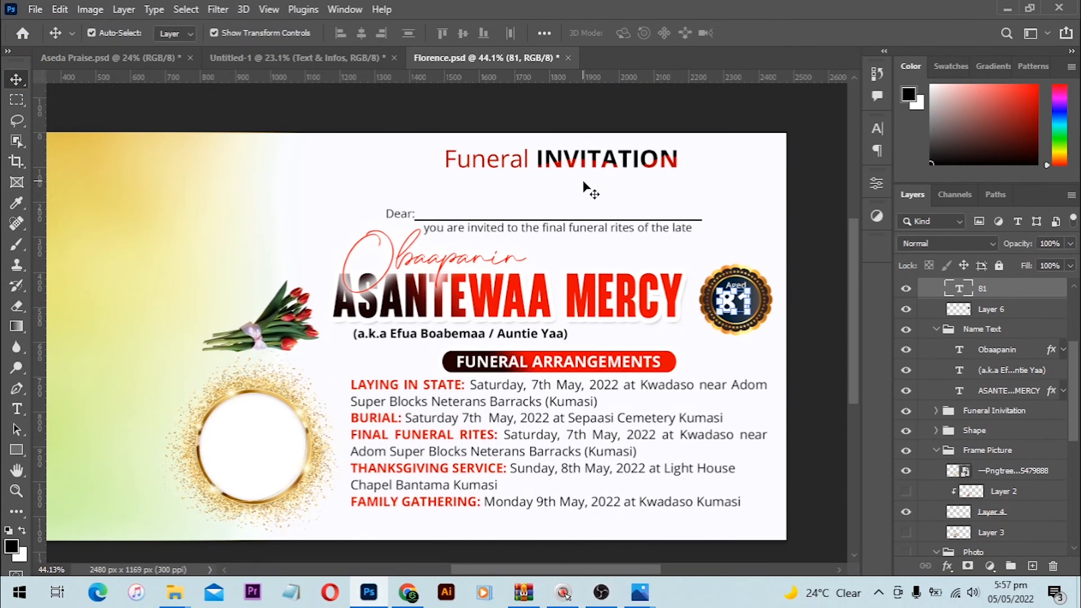
scroll(586, 189, "down", 2)
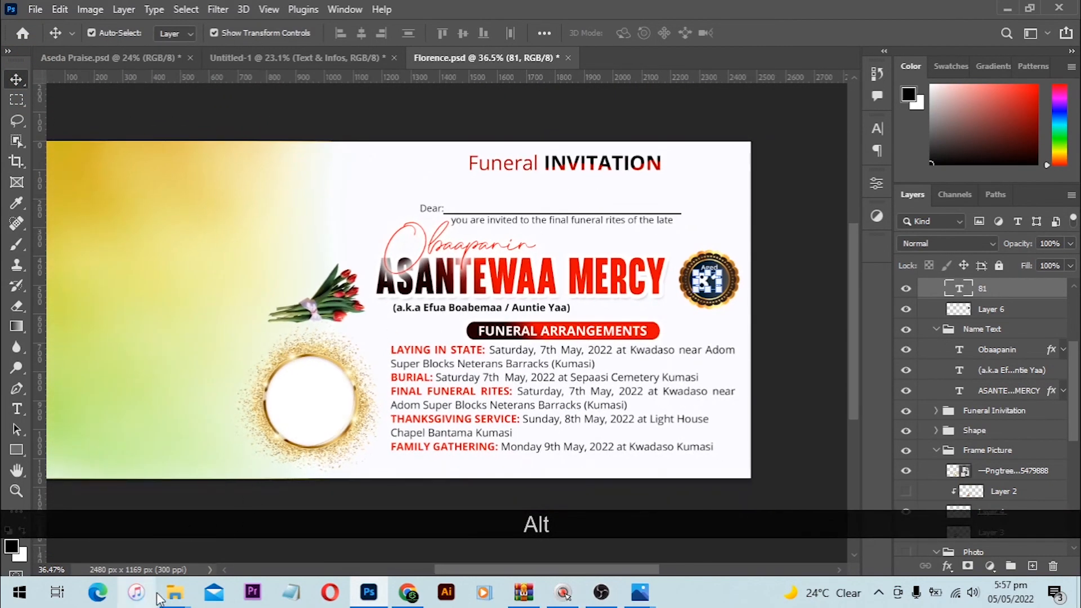
mouse_move(175, 598)
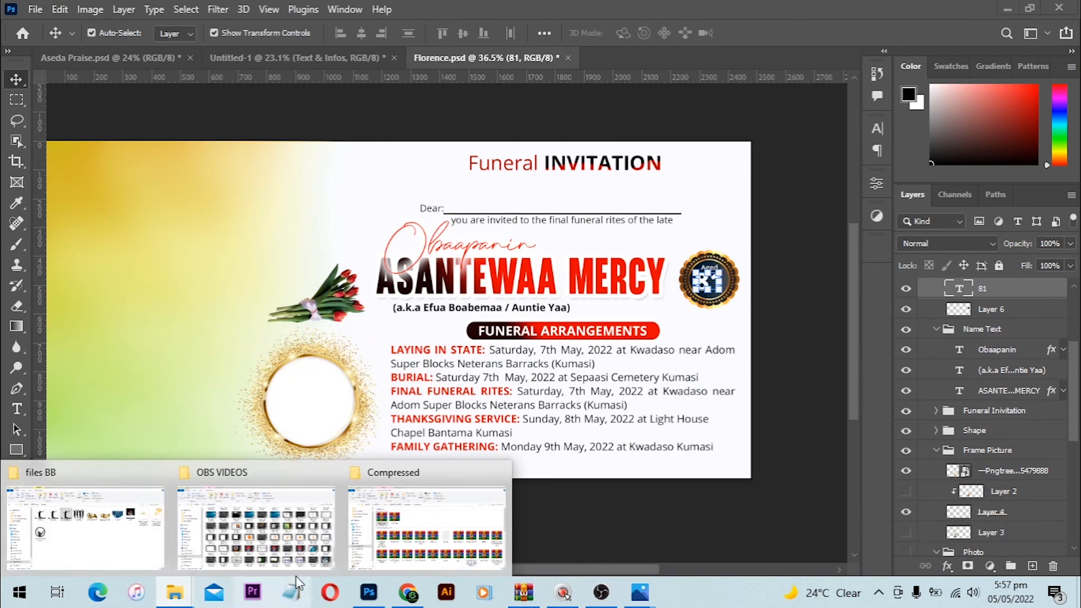
mouse_move(400, 562)
left_click(523, 592)
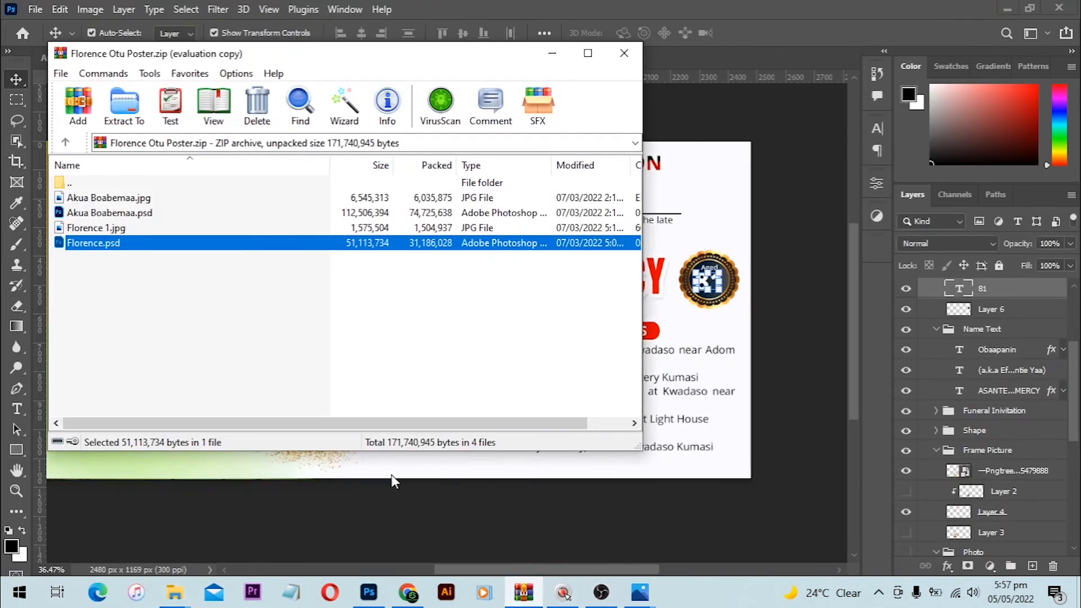
double_click(105, 214)
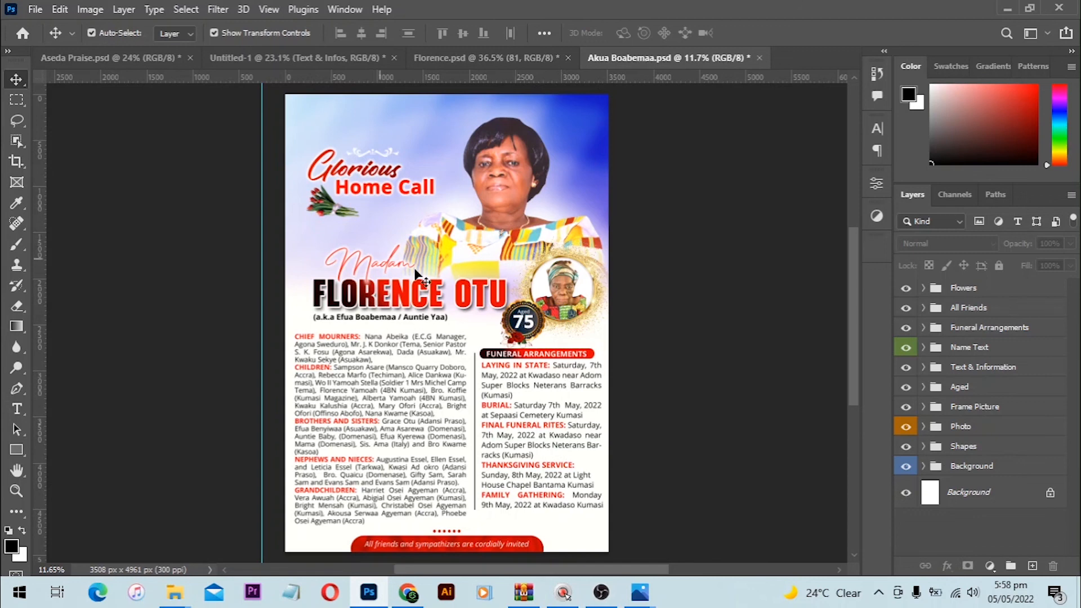
scroll(411, 194, "up", 2)
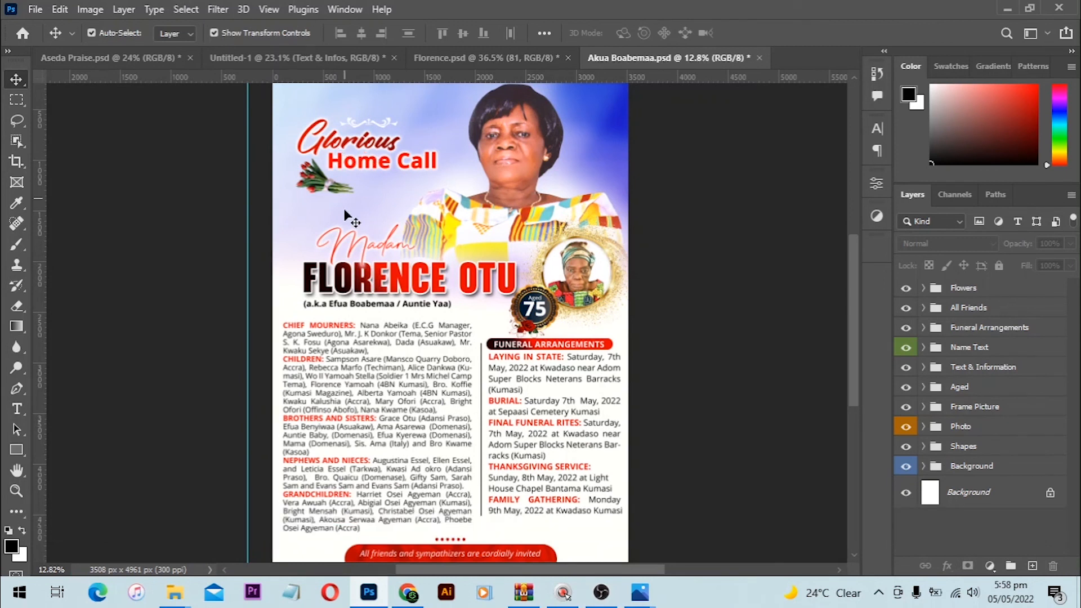
scroll(381, 302, "up", 2)
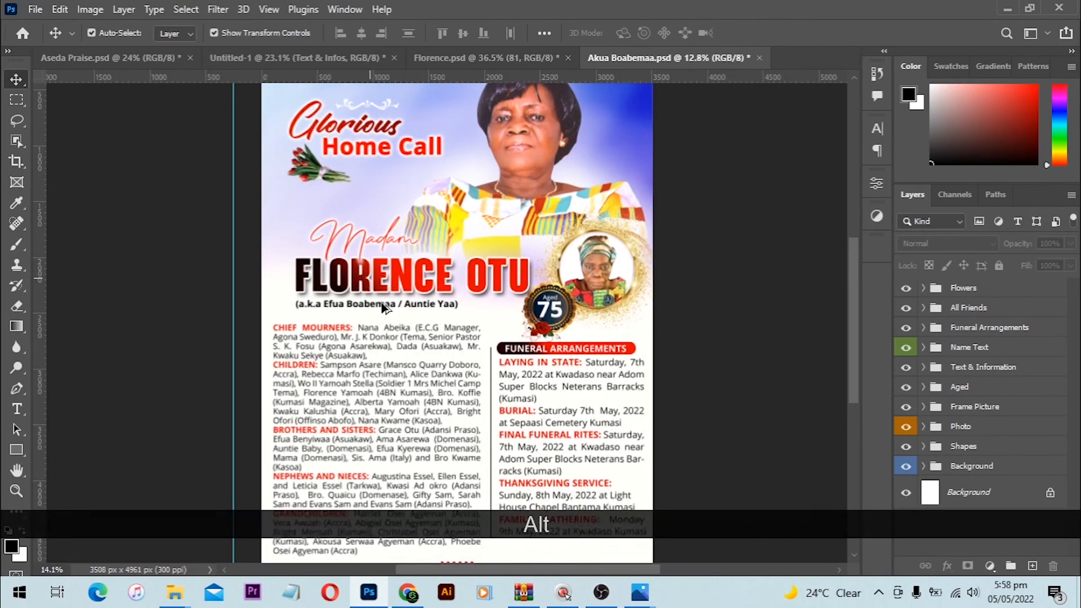
double_click(403, 267)
key("ctrl+a")
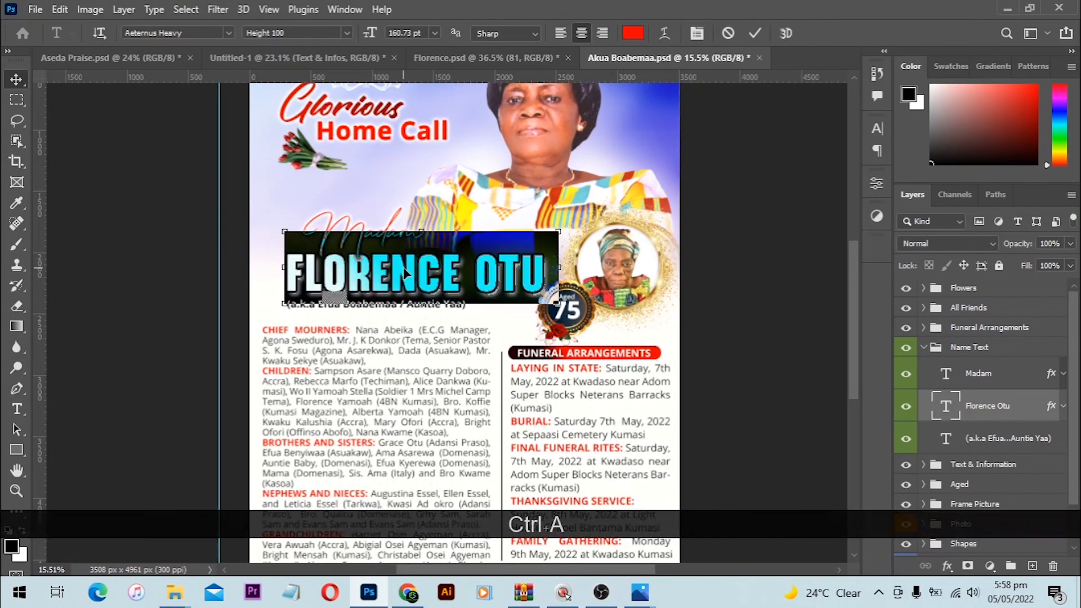
key("KP_Enter")
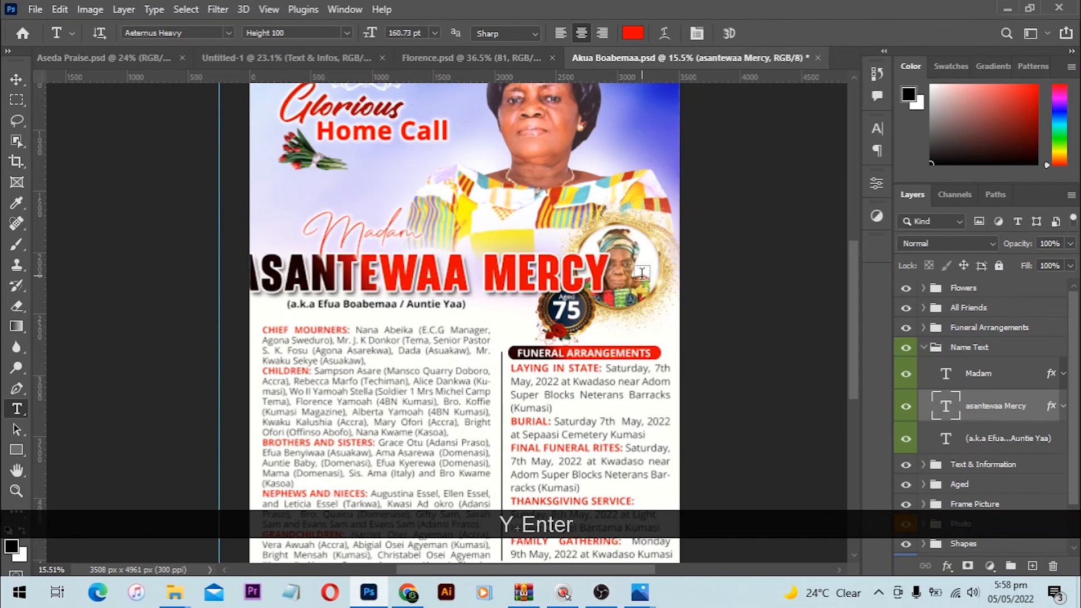
key("v")
key("shift+alt")
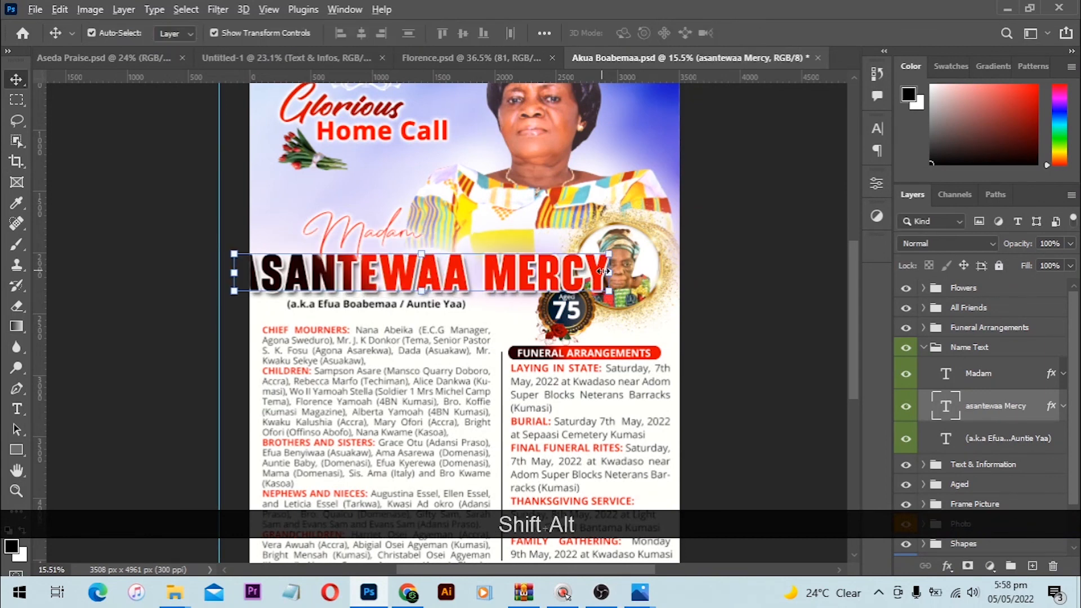
left_click_drag(604, 272, 516, 277)
key("Return")
scroll(620, 338, "up", 2)
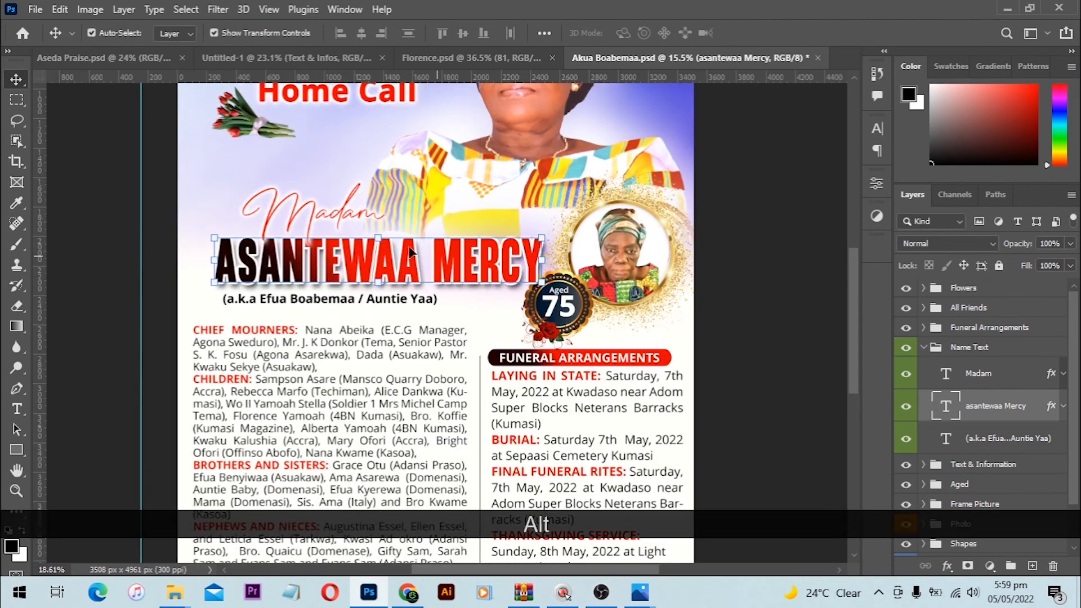
Step: Change the 'Madam' title to 'Obaapanin'
double_click(319, 214)
key("ctrl+a")
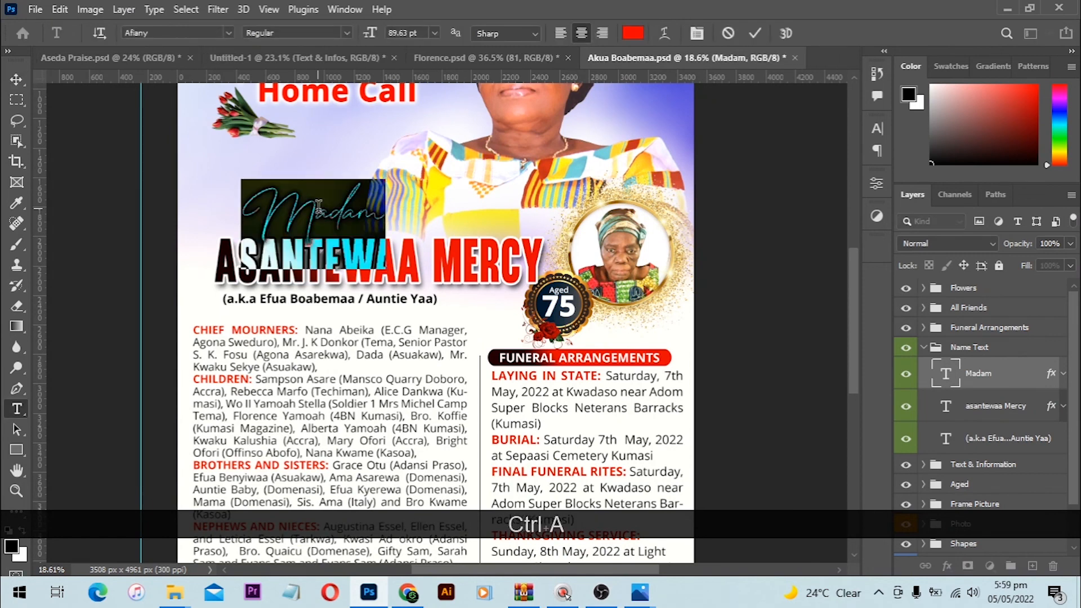
type("Obaa")
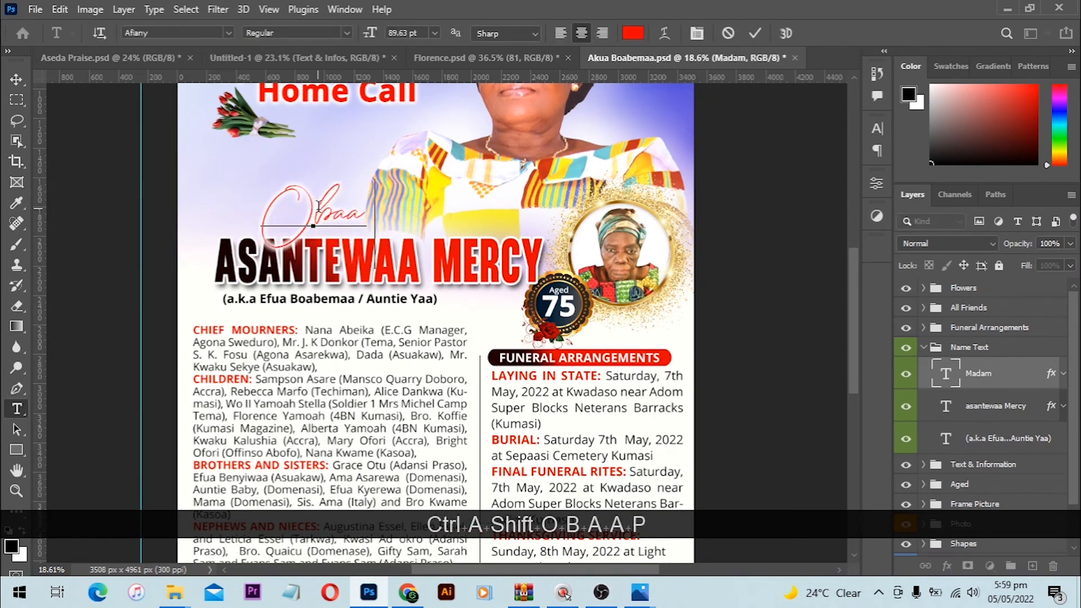
type("panin")
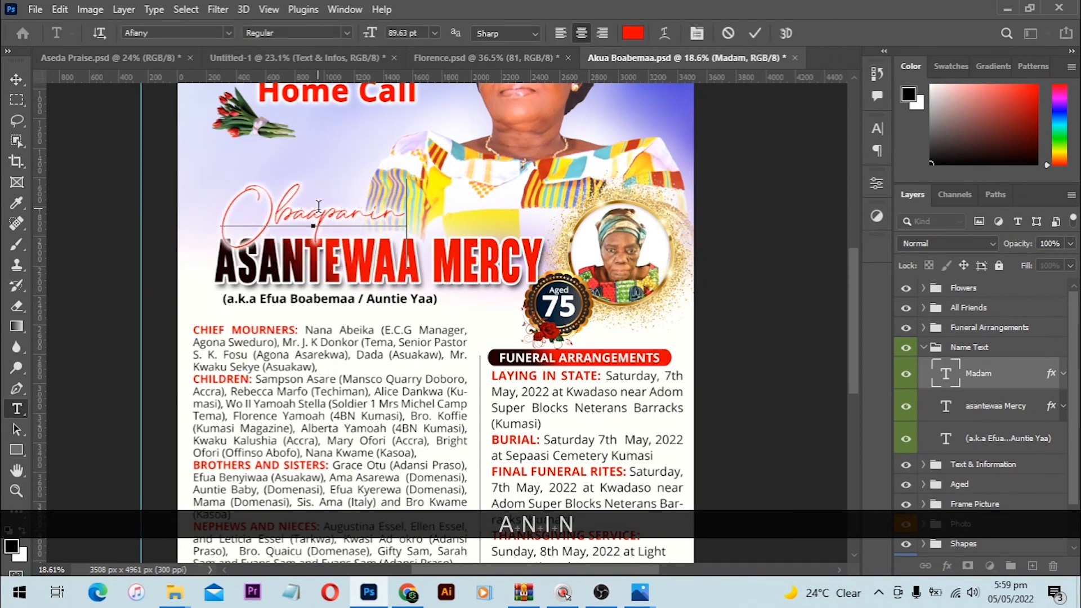
key("Return")
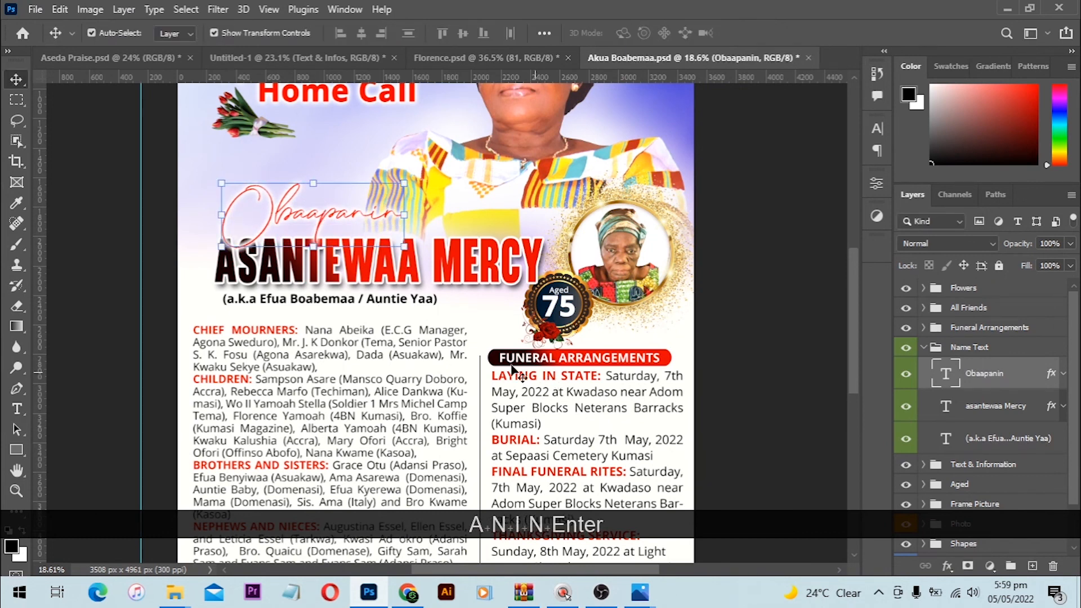
scroll(490, 357, "up", 2)
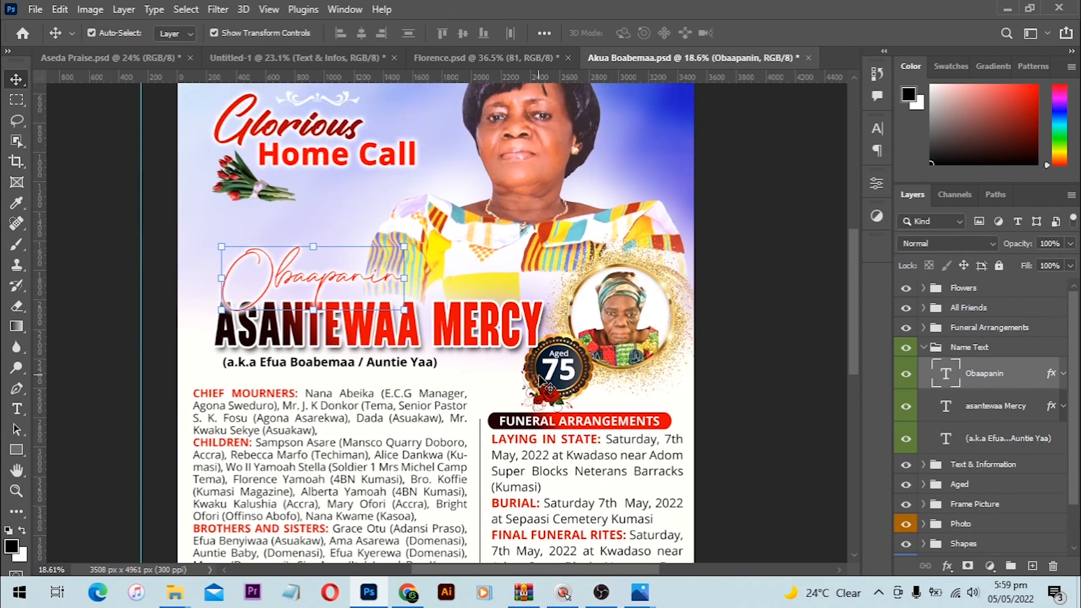
Step: Set the age badge number to 81 instead of 75
key("t")
left_click(563, 371)
key("ctrl+a")
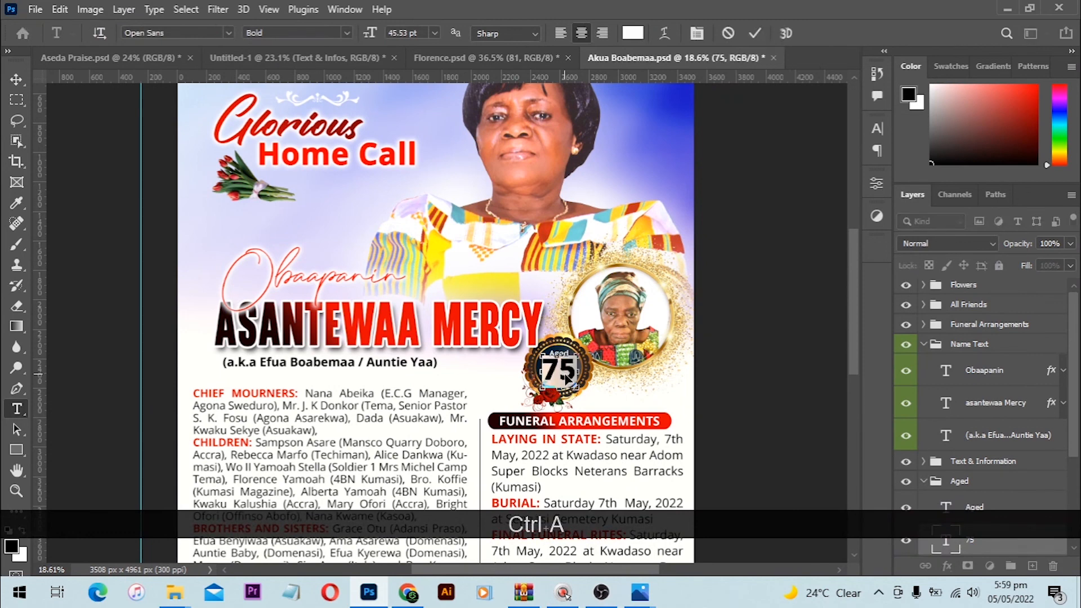
type("81")
key("KP_Enter")
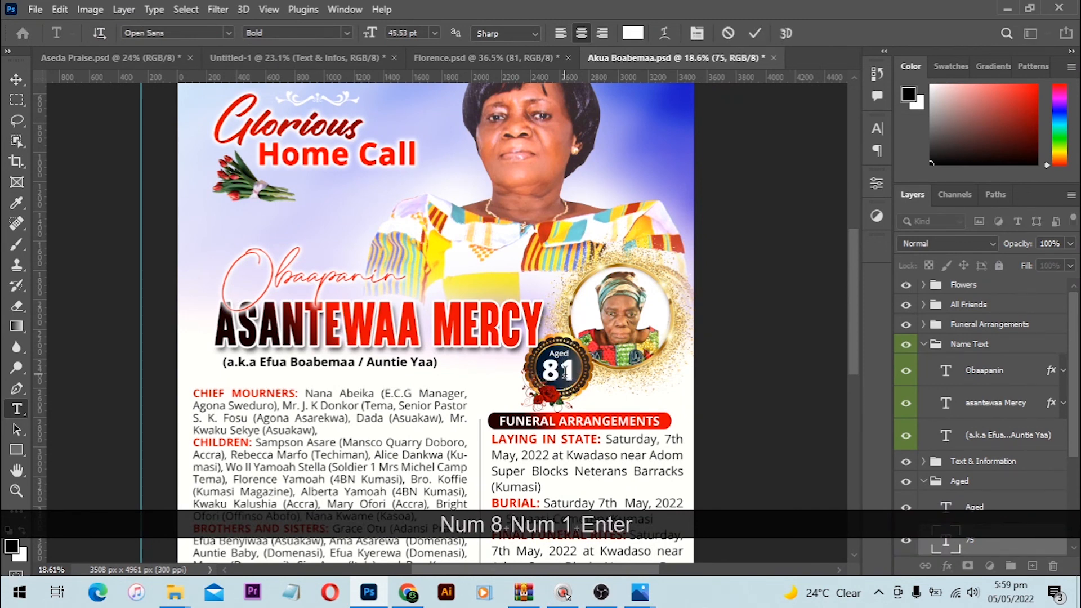
key("v")
left_click(548, 208)
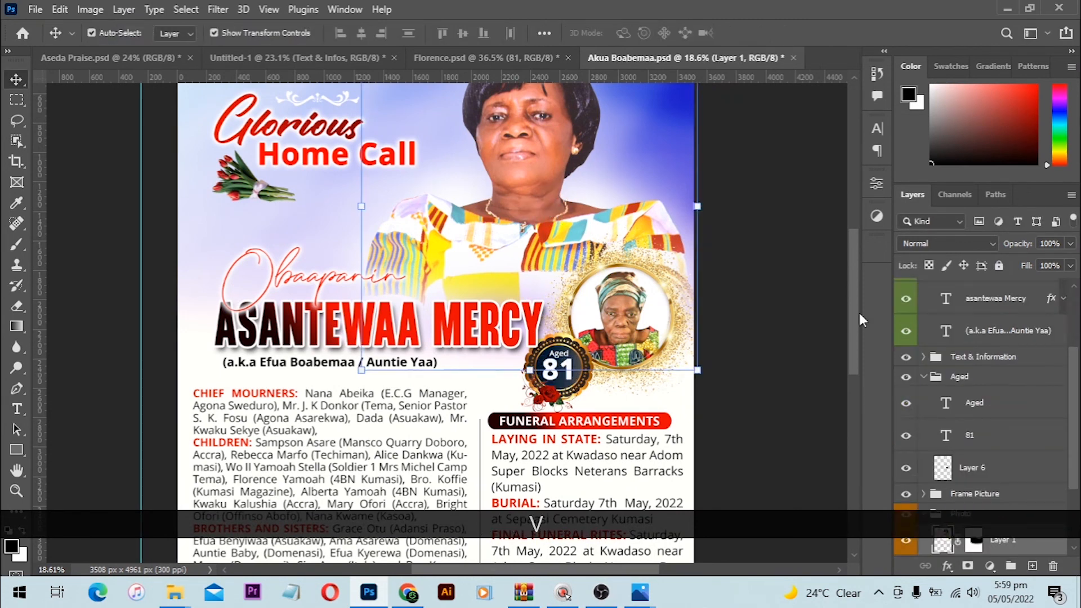
Step: Collapse the Name Text, Photo and Aged groups and make Name Text visible again
scroll(356, 174, "down", 5)
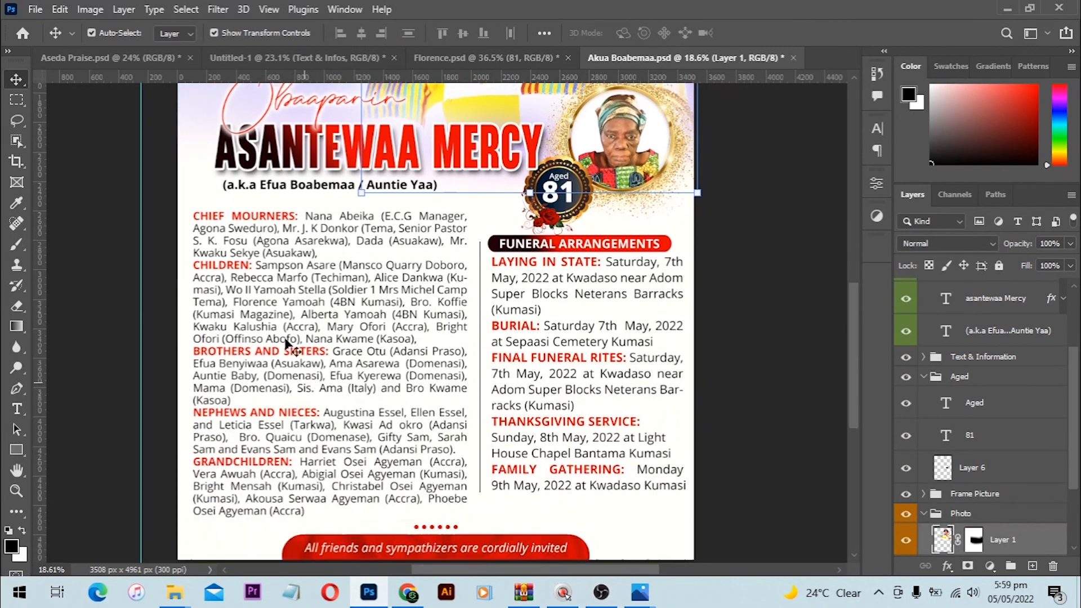
scroll(923, 377, "up", 3)
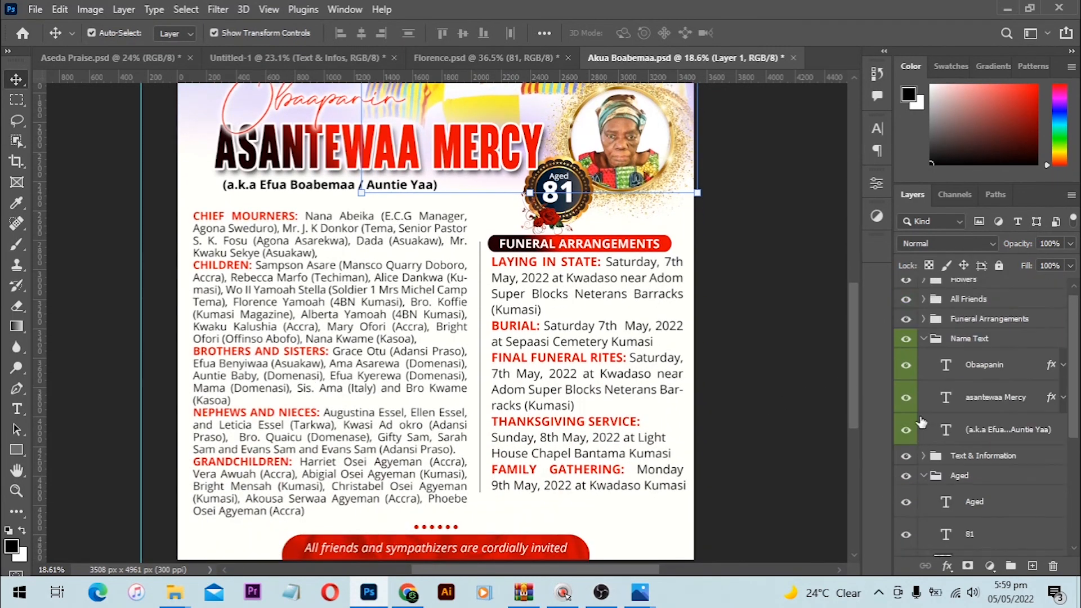
left_click(924, 347)
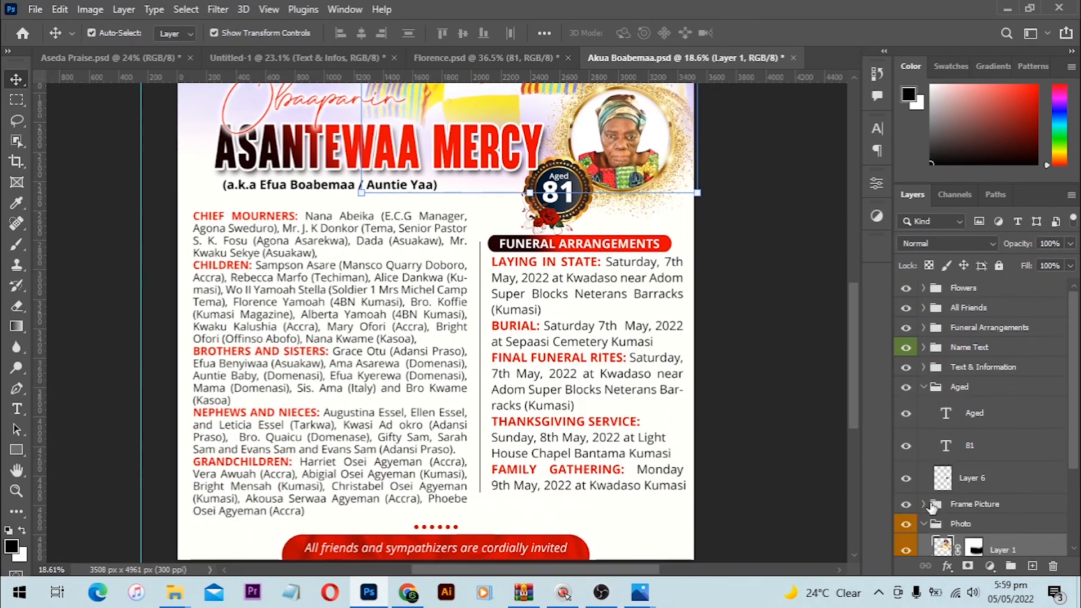
left_click(924, 524)
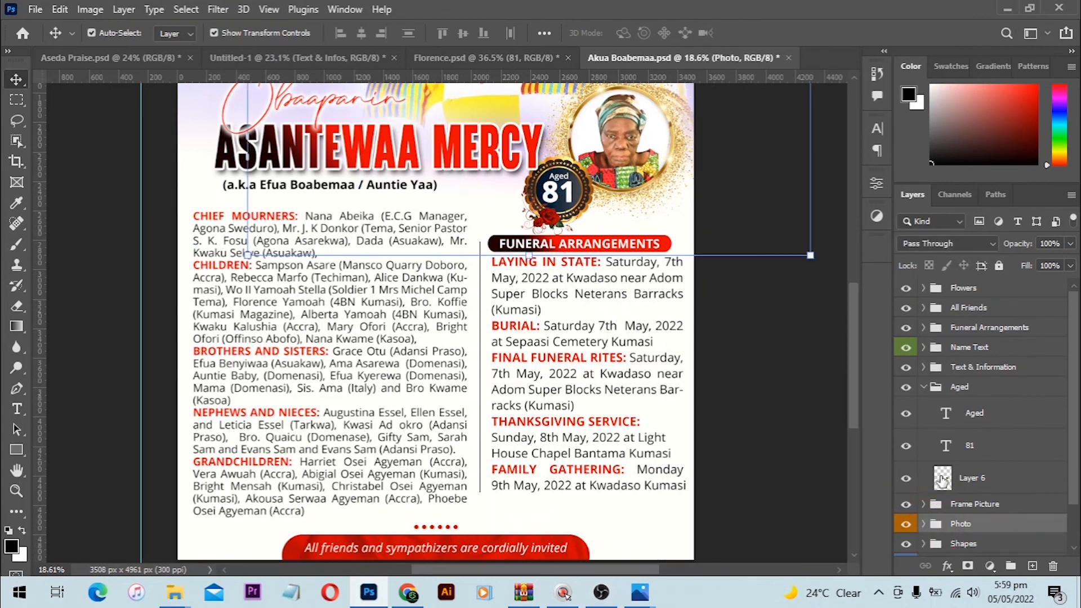
left_click(924, 388)
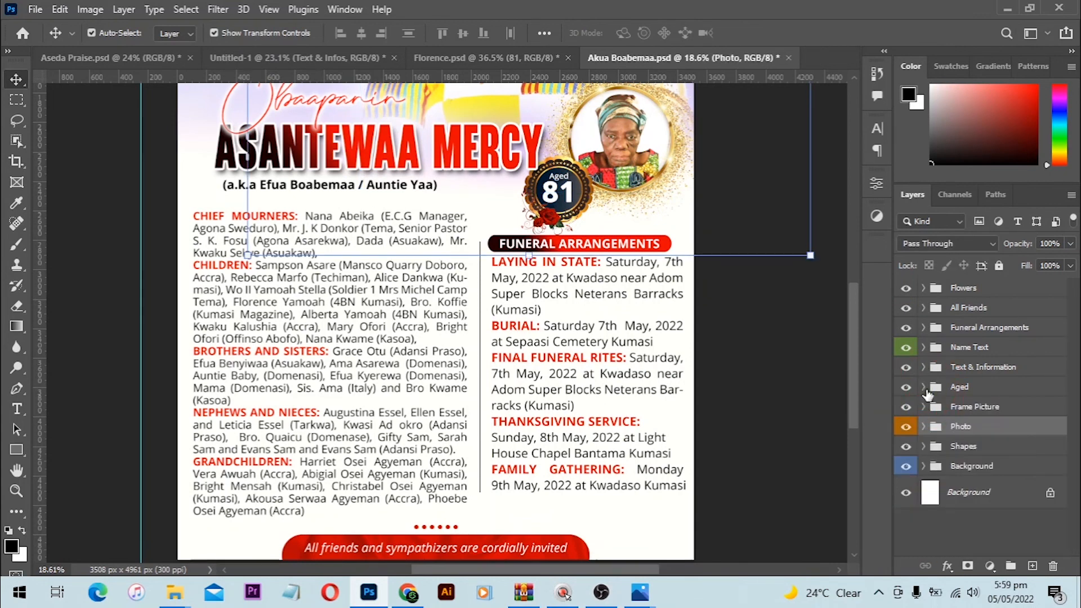
left_click(996, 470)
scroll(617, 396, "up", 4)
scroll(618, 396, "up", 3)
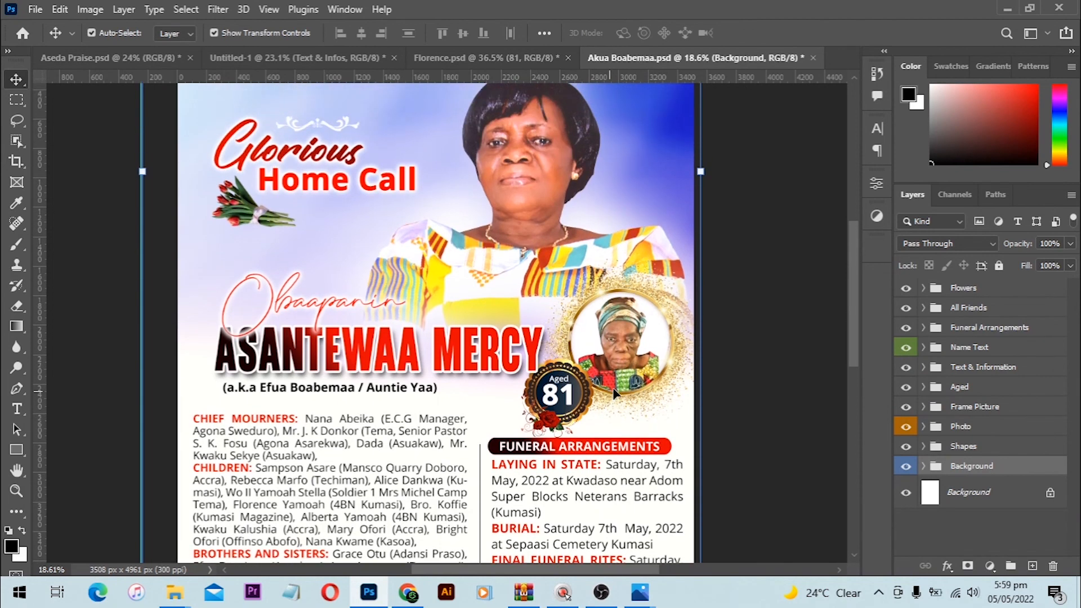
left_click(960, 428)
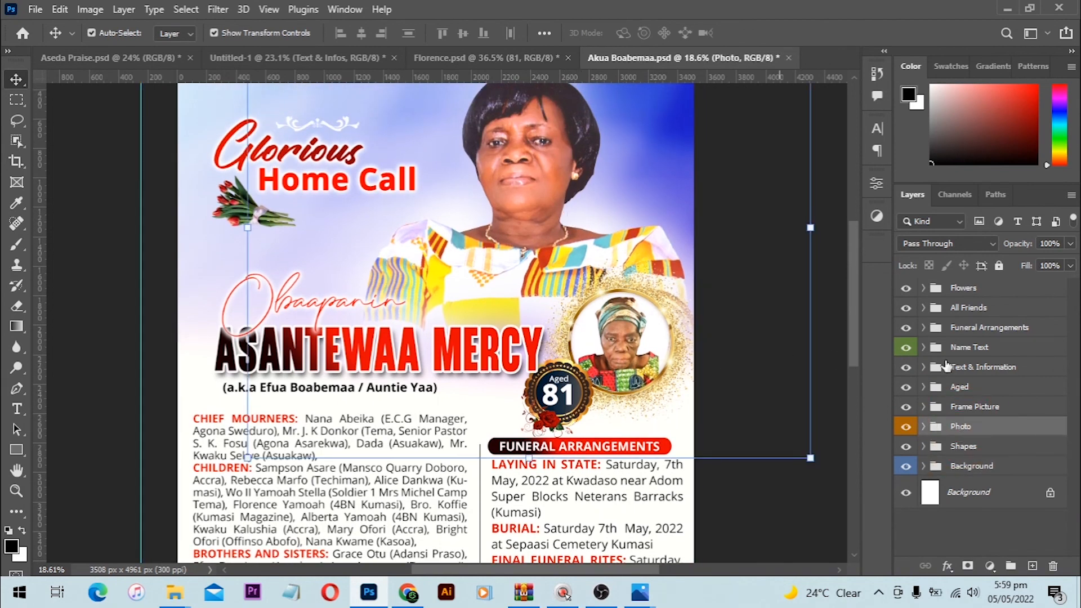
left_click(904, 348)
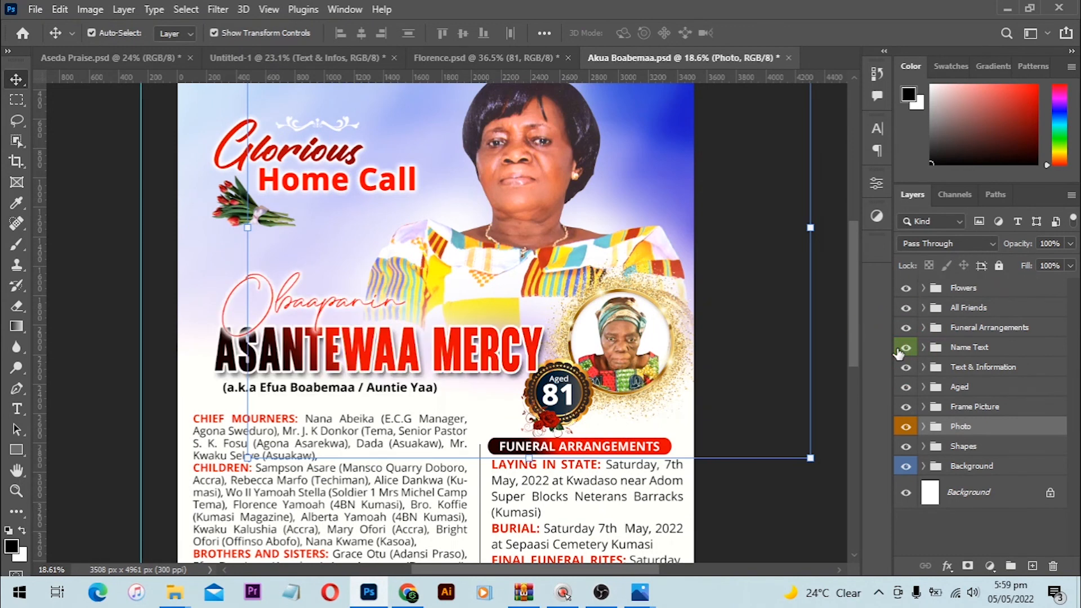